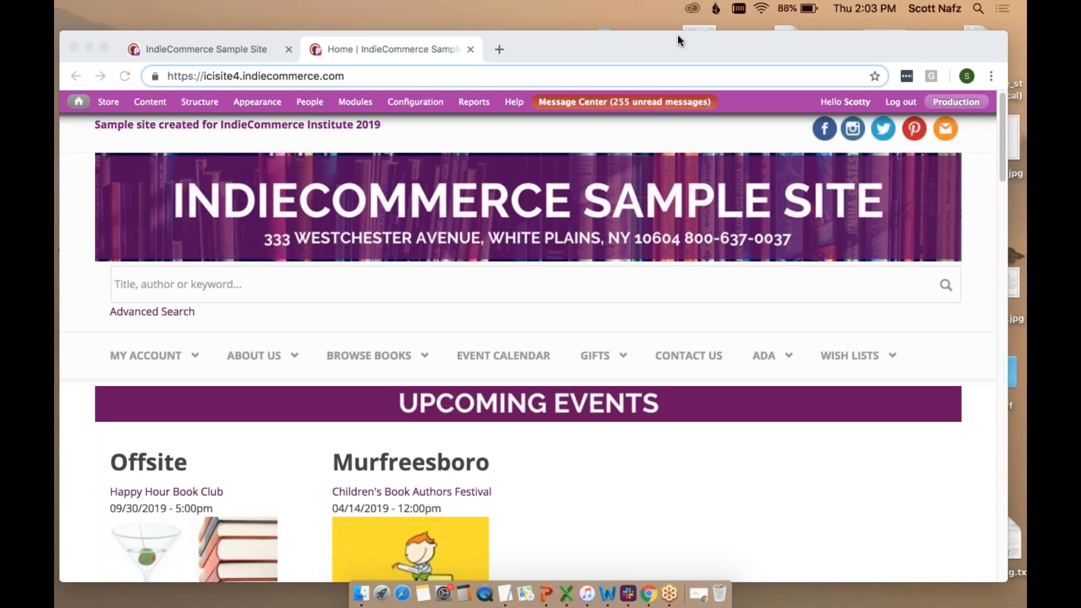
- Bring up the order confirmation e-mail in Gmail and read it from the thank-you message to the closing text
left_click_drag(677, 39, 679, 36)
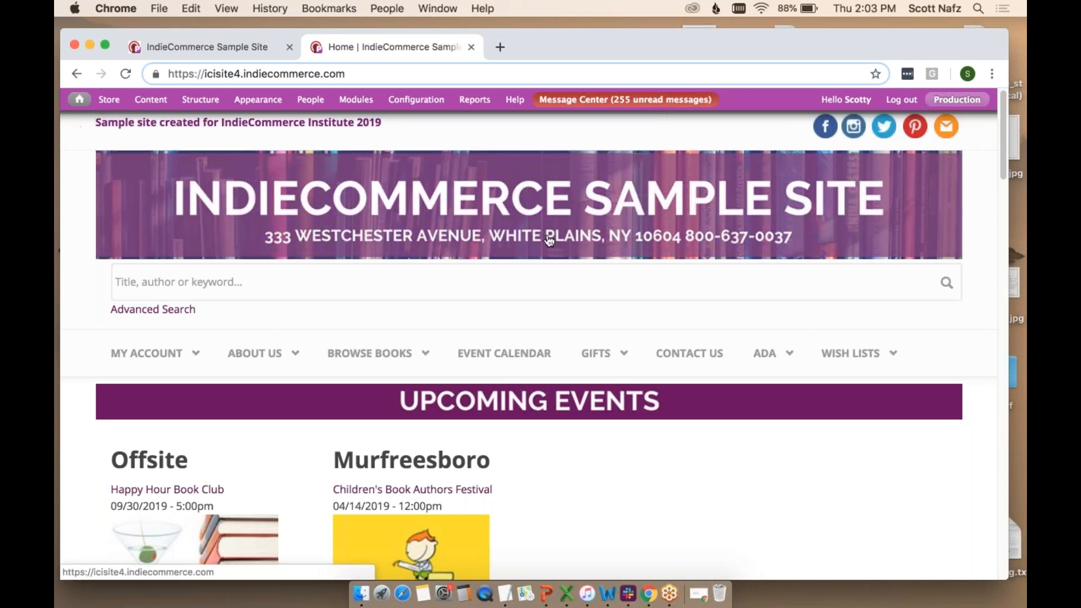
key("ctrl+Right")
key("ctrl+Left")
key("ctrl+Right")
left_click(518, 495)
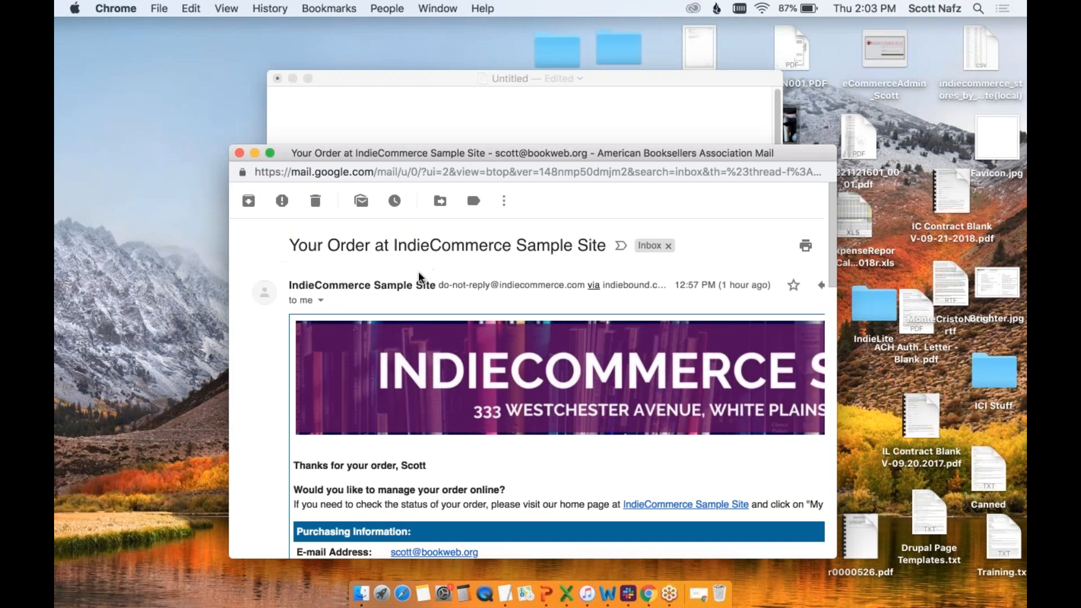
scroll(417, 334, "down", 1)
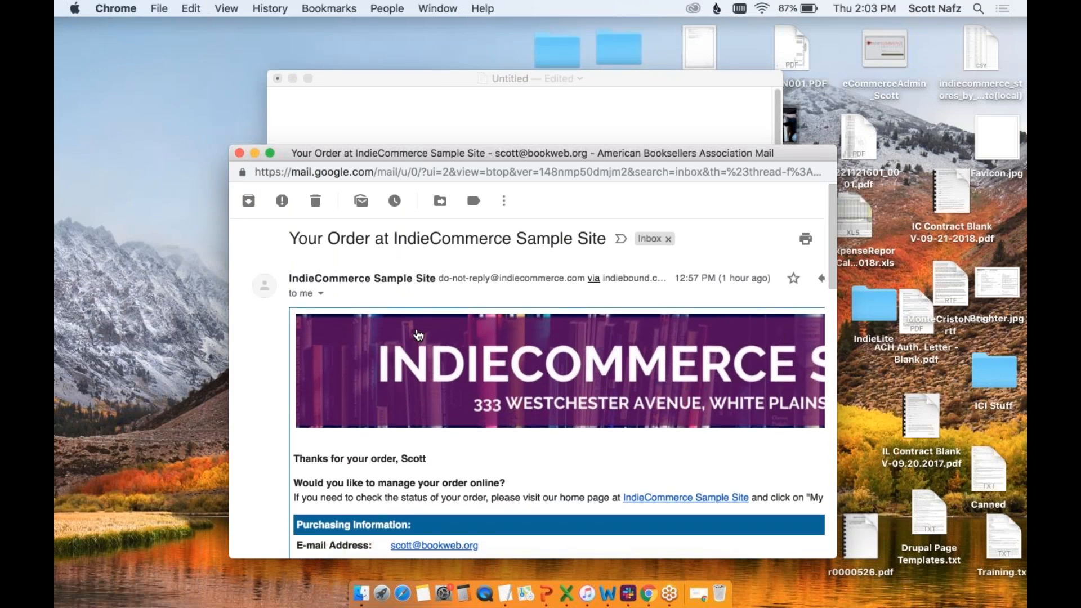
scroll(418, 335, "down", 3)
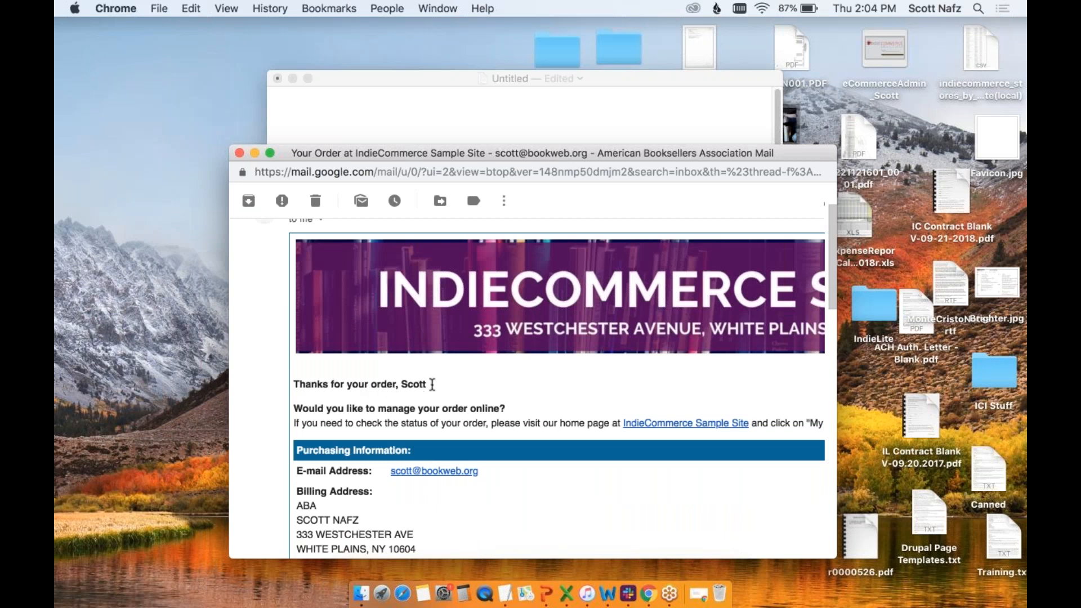
scroll(431, 384, "down", 1)
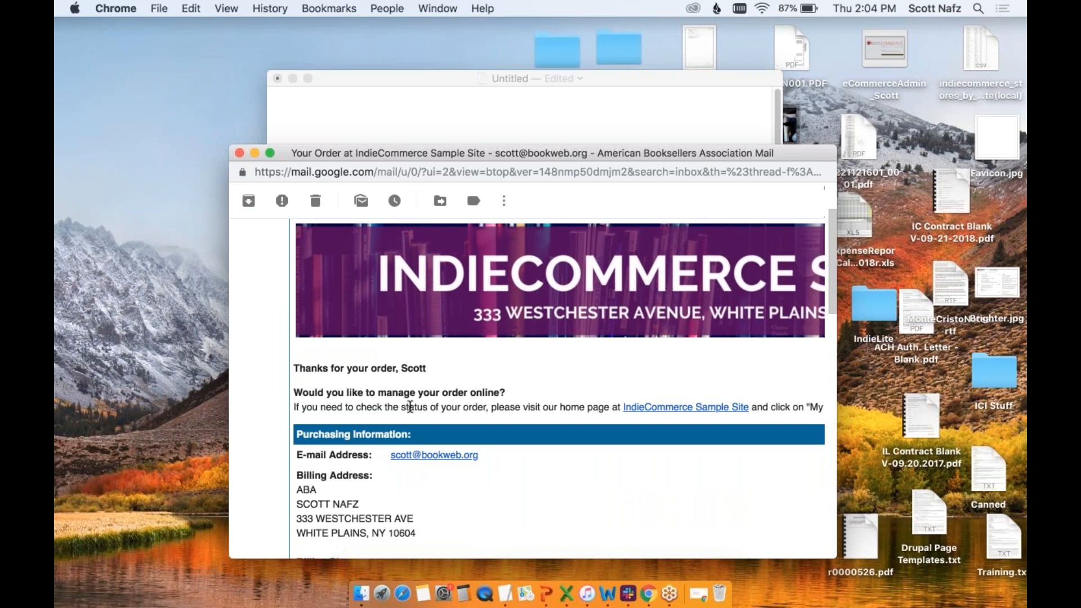
scroll(517, 438, "down", 6)
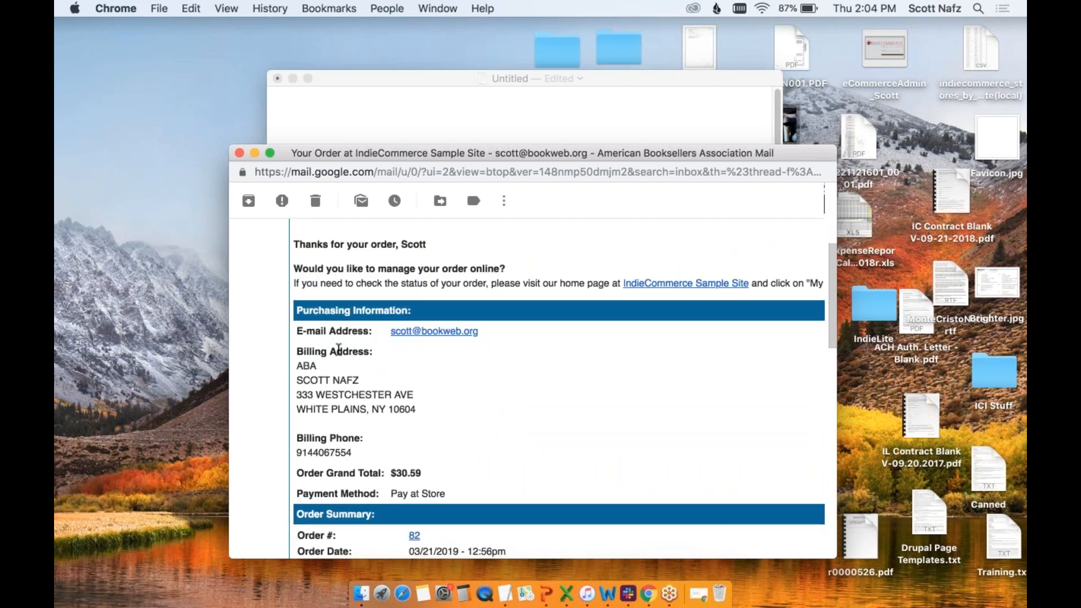
scroll(347, 356, "down", 2)
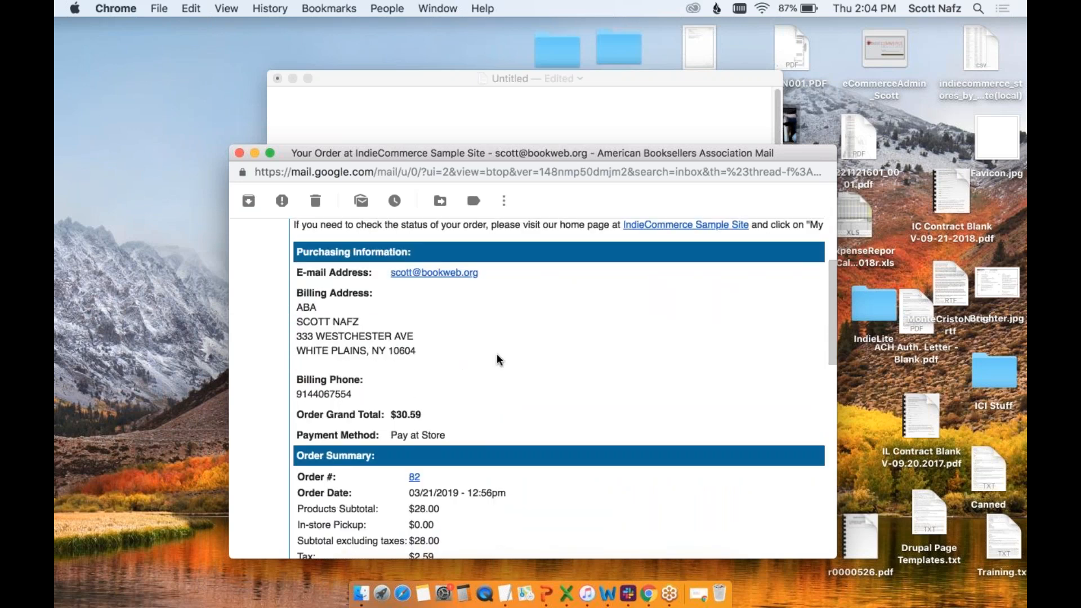
scroll(497, 357, "down", 8)
scroll(395, 358, "down", 5)
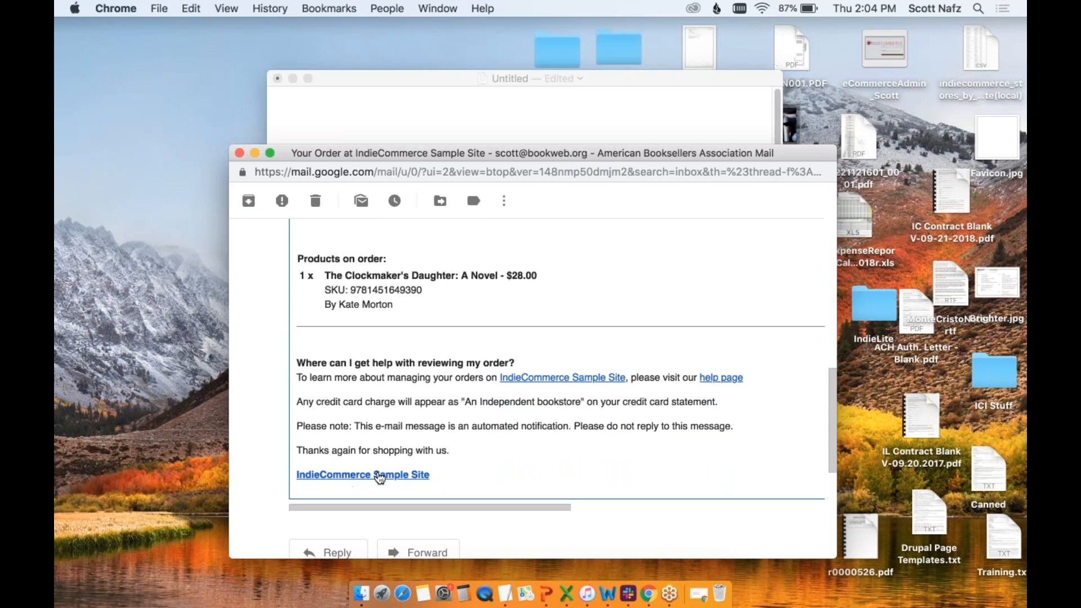
- Examine the e-mail's header area, including the banner logo and the store name and address beside it
scroll(397, 474, "up", 10)
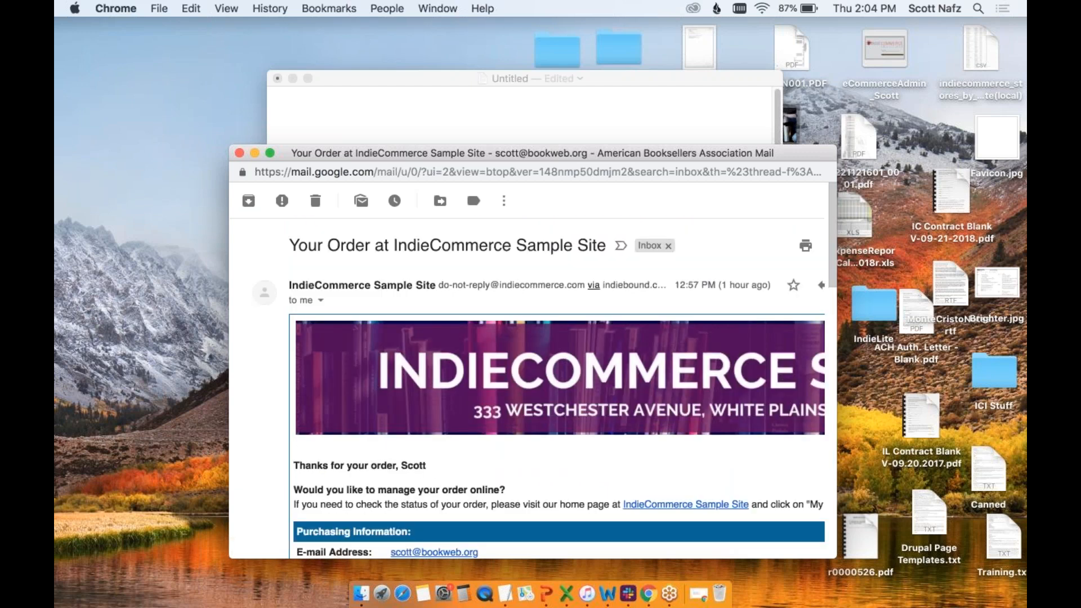
scroll(557, 371, "down", 5)
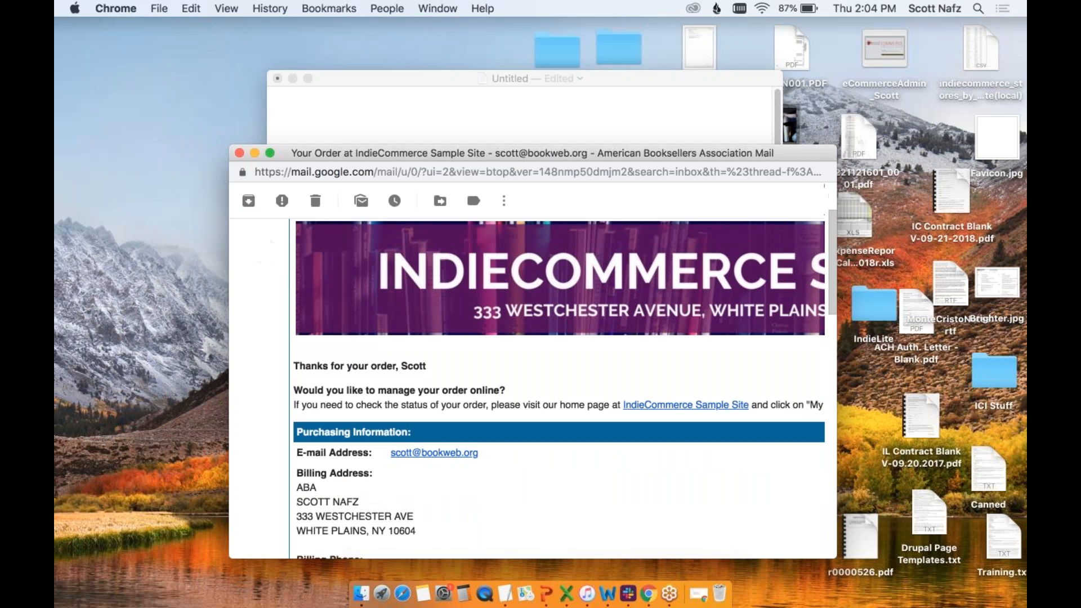
scroll(557, 389, "up", 4)
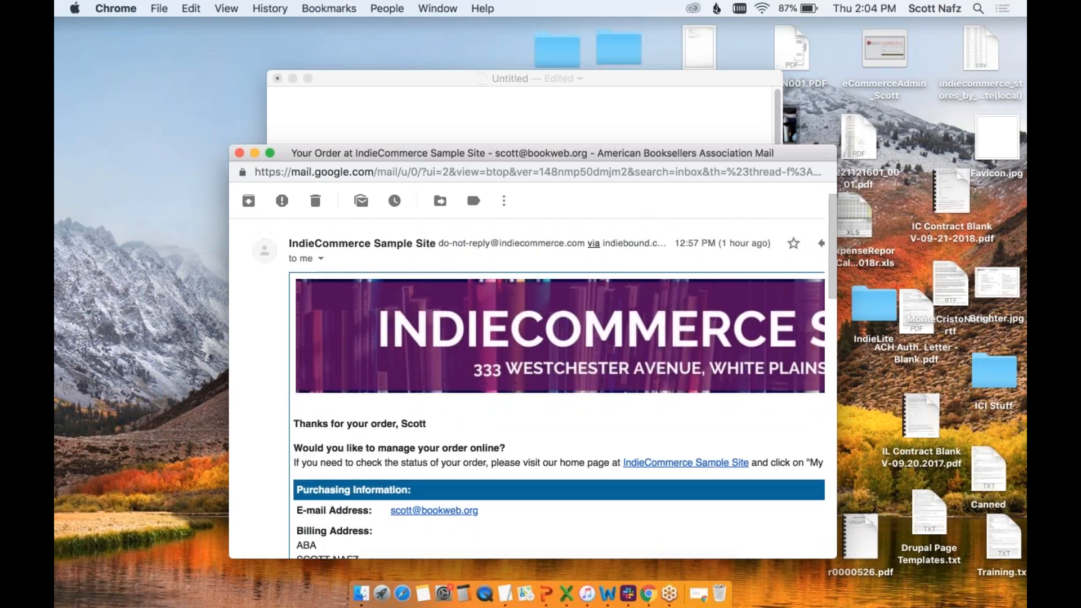
scroll(557, 372, "right", 10)
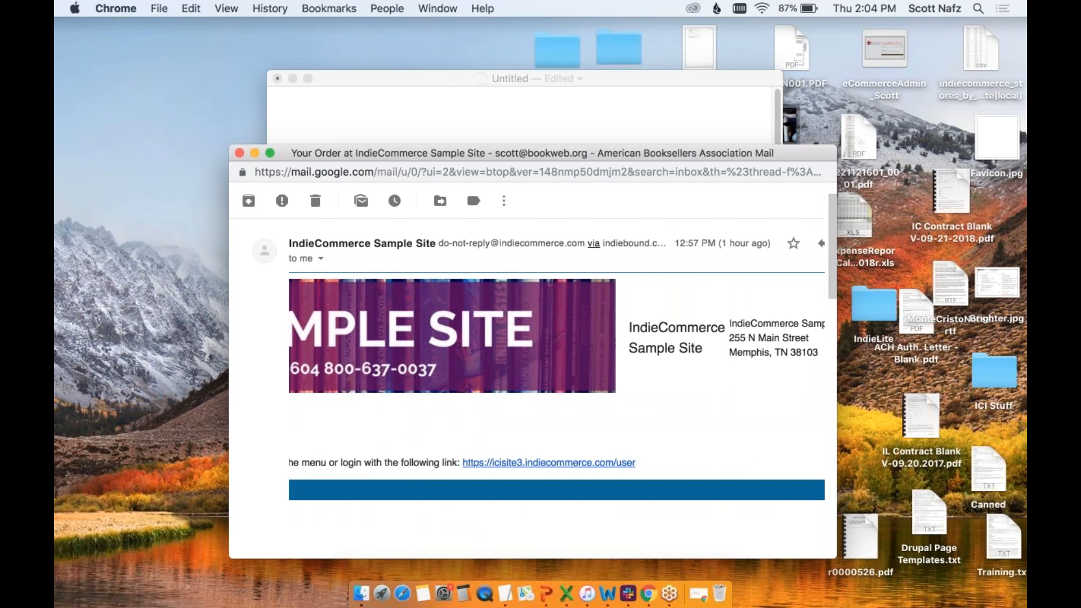
scroll(556, 416, "left", 10)
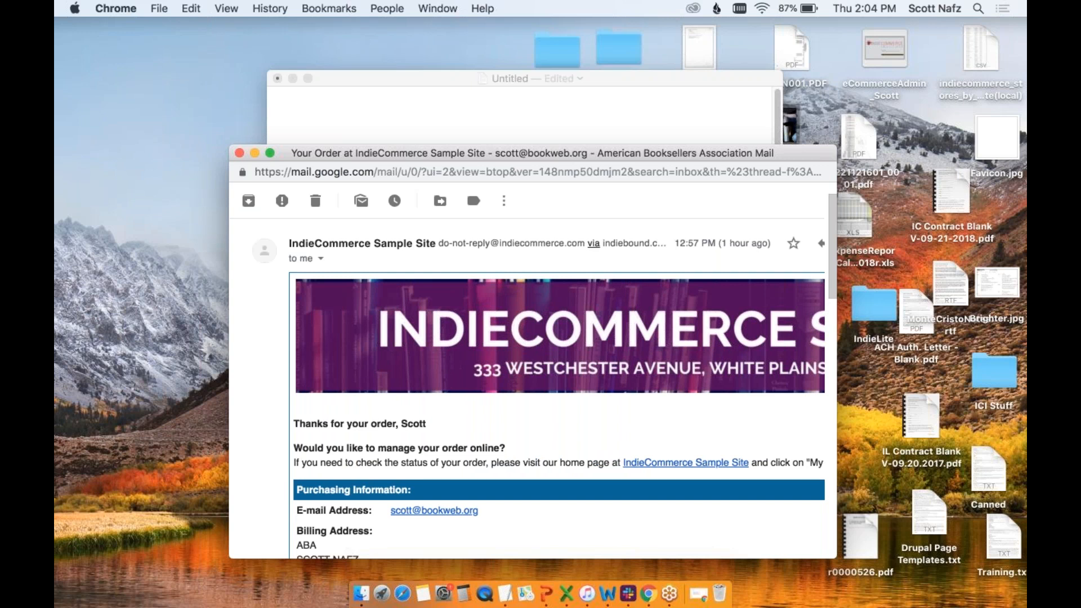
- Review the e-mail's thank-you message, purchasing information, order summary, ordered products and help text
scroll(556, 388, "down", 5)
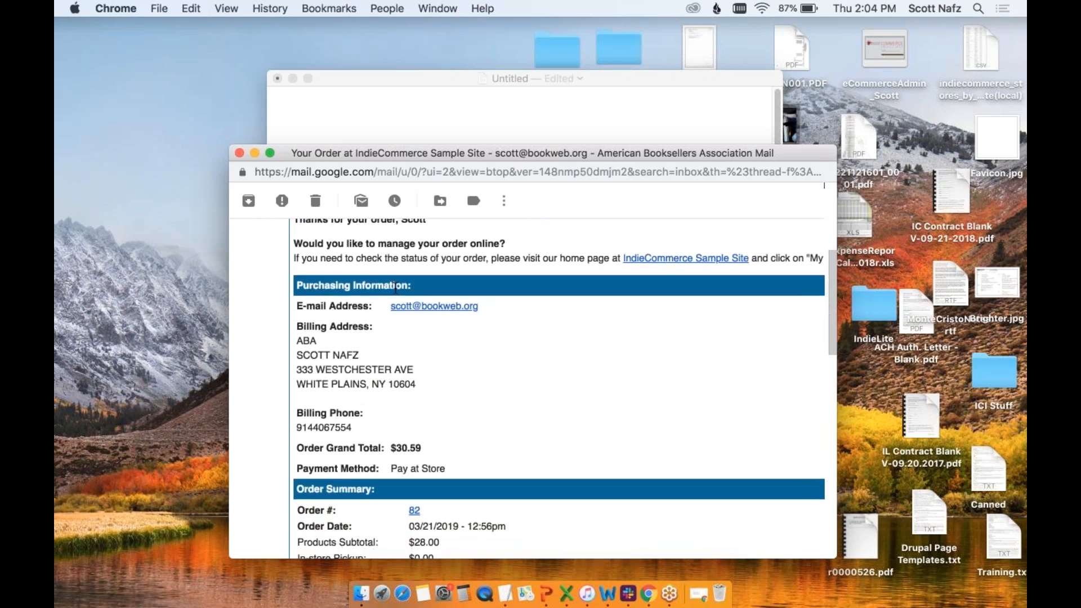
scroll(481, 351, "down", 3)
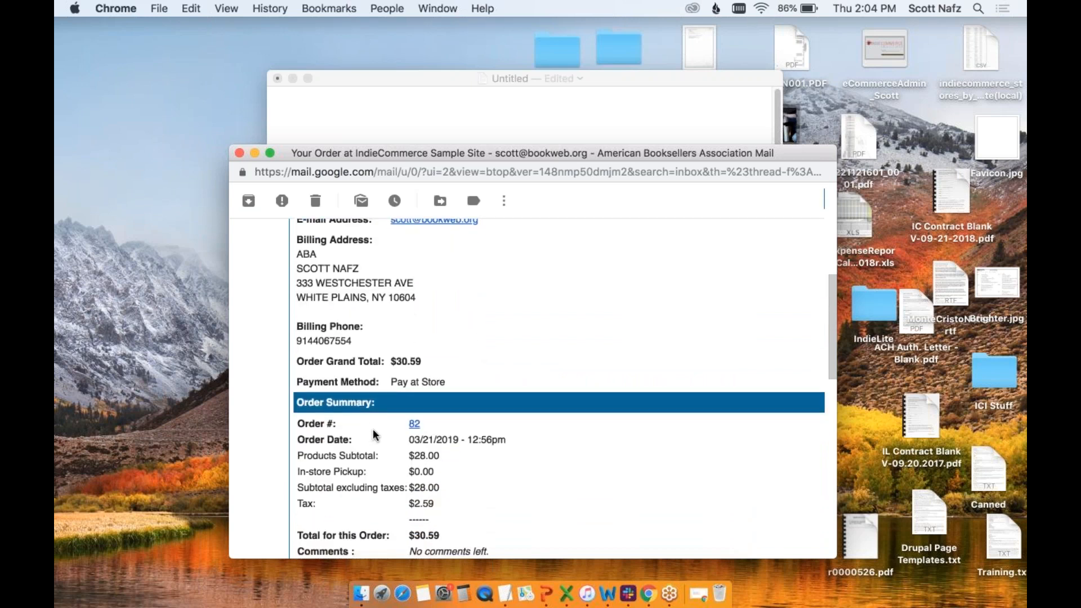
scroll(372, 435, "down", 3)
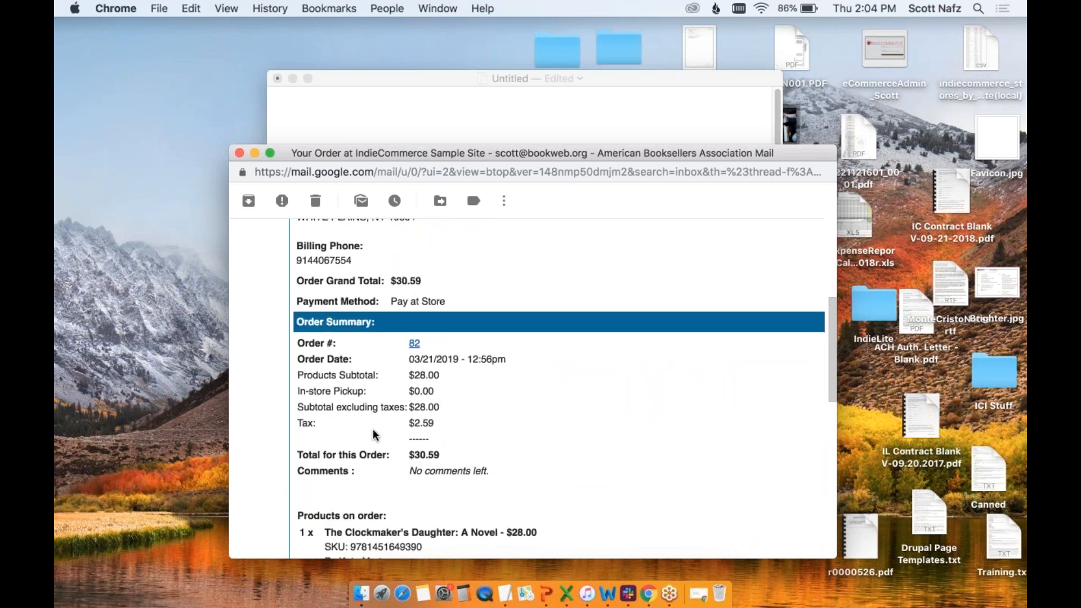
scroll(373, 428, "up", 9)
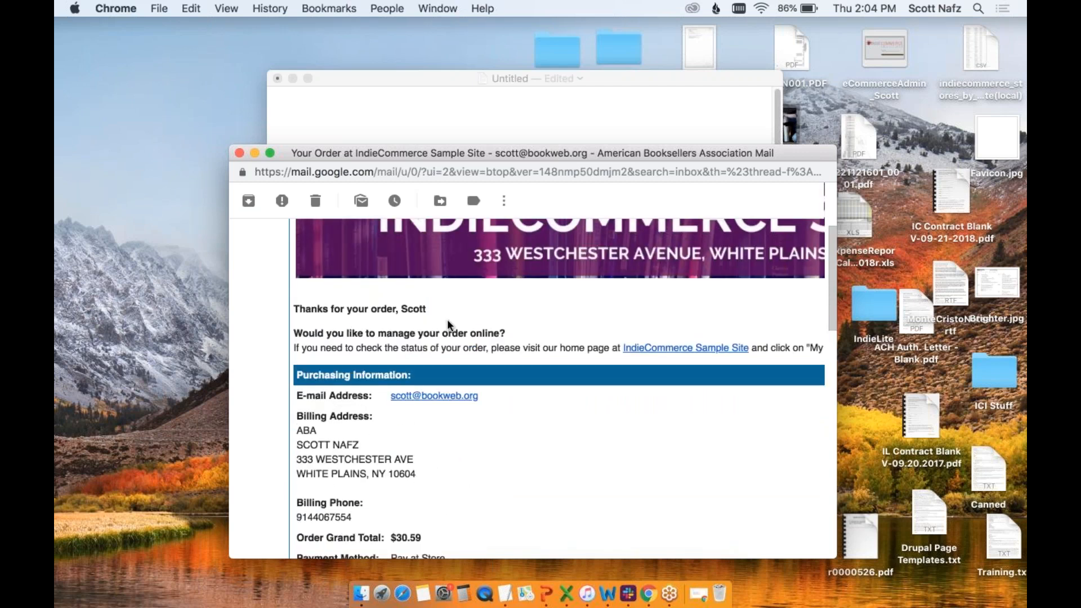
scroll(446, 320, "down", 20)
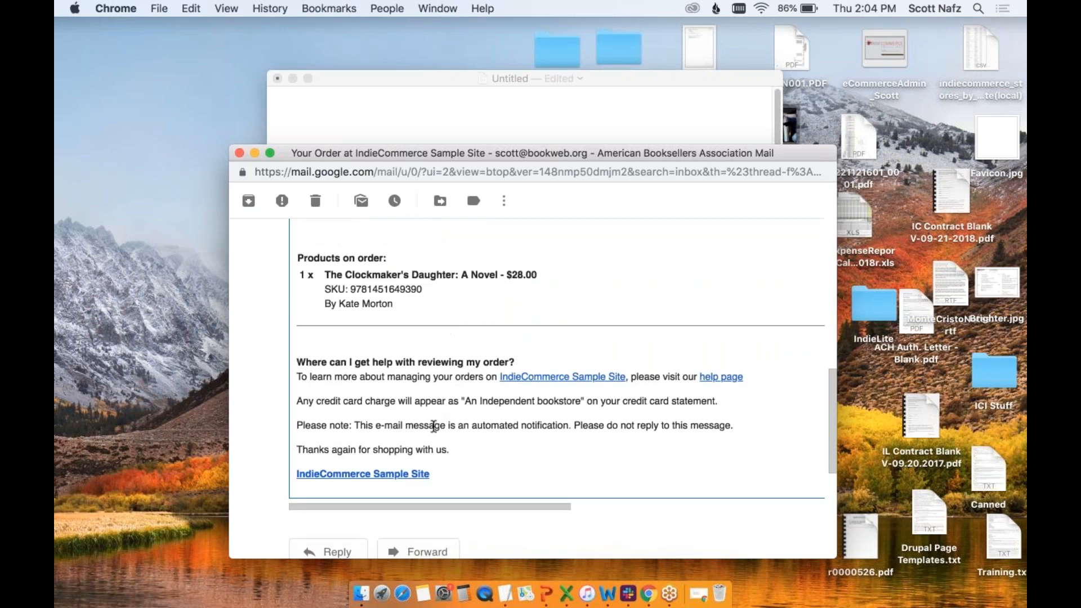
scroll(433, 426, "up", 20)
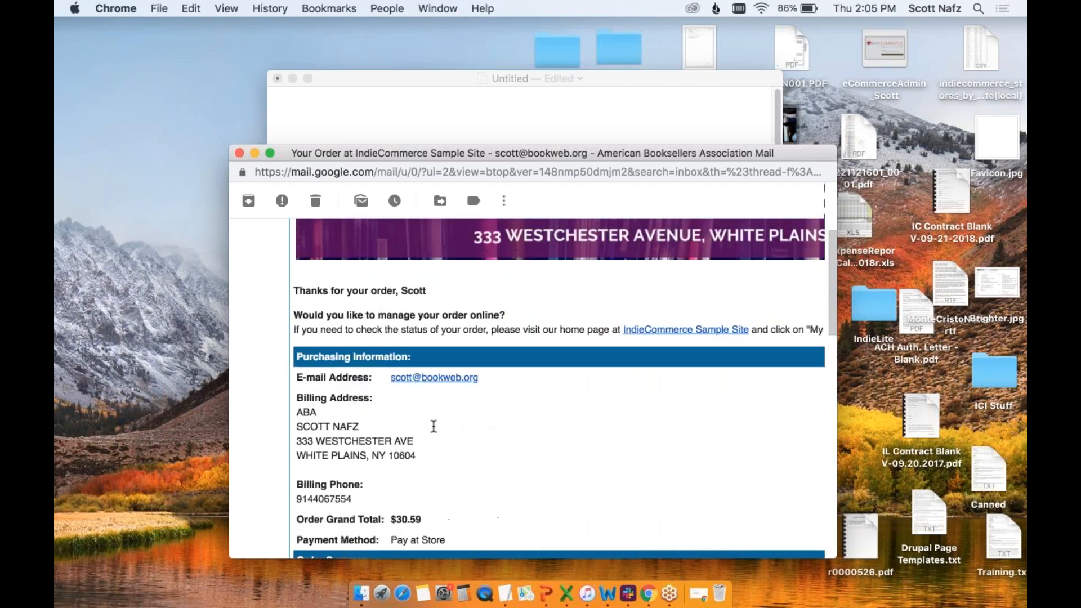
scroll(371, 307, "down", 4)
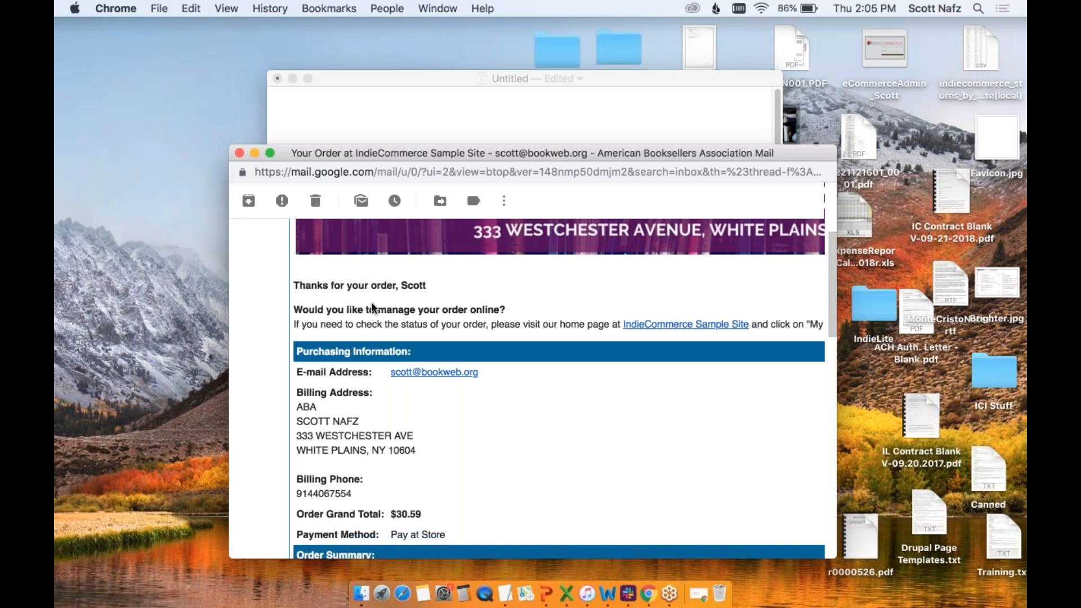
scroll(371, 304, "up", 2)
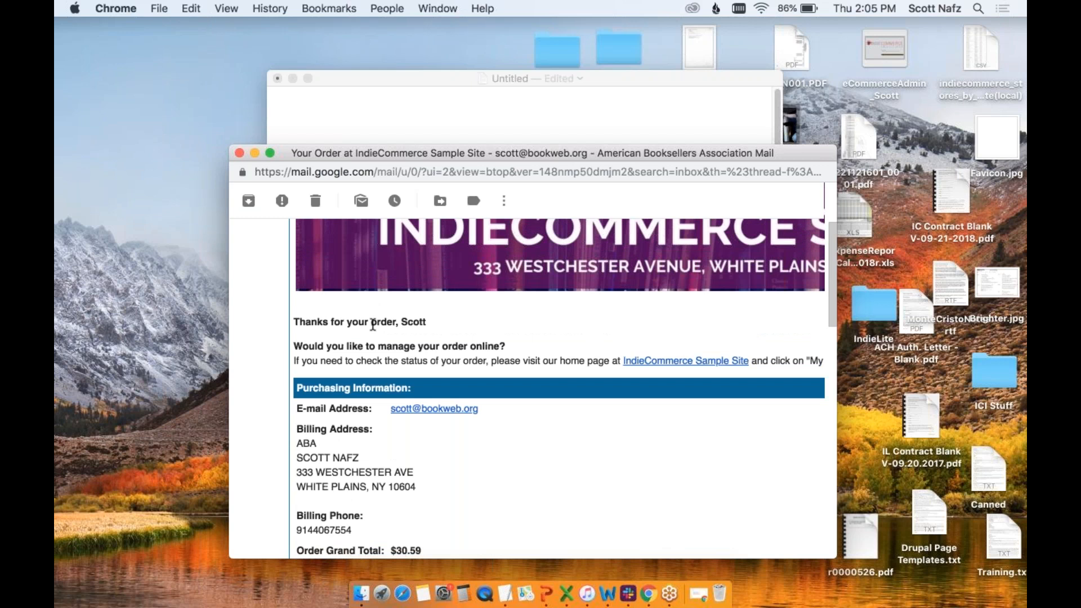
scroll(372, 325, "down", 6)
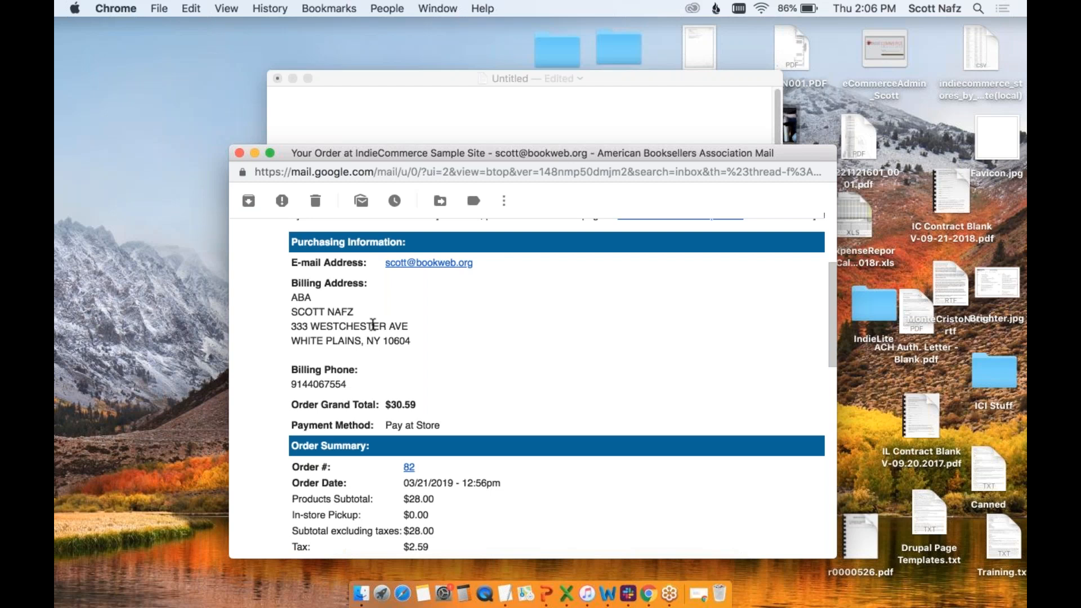
- Return to the IndieCommerce site and open the store's Email / Invoice Templates configuration for orders
key("ctrl+Left")
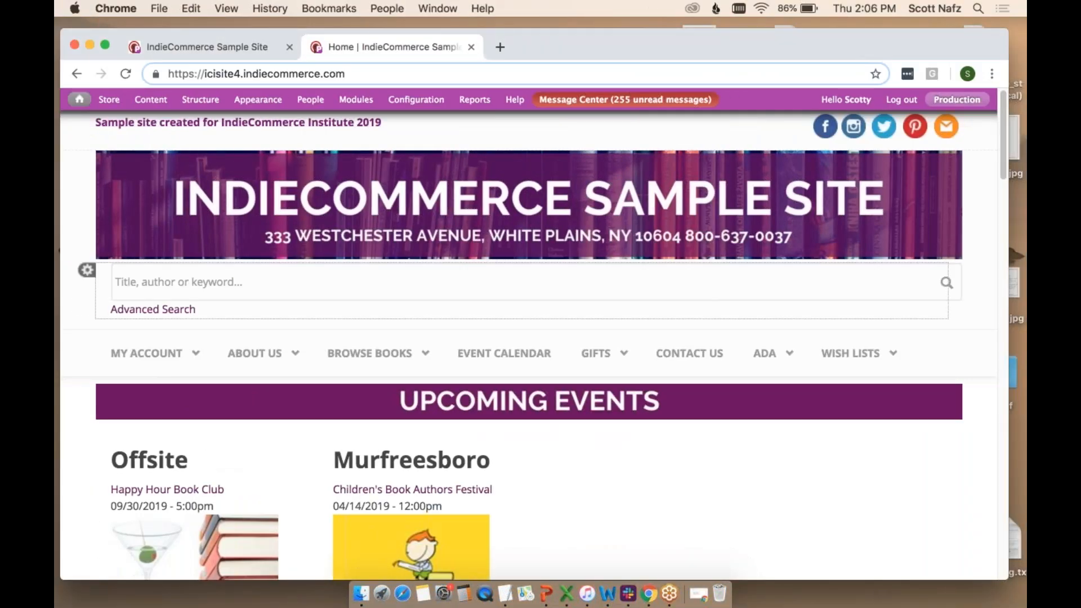
mouse_move(107, 102)
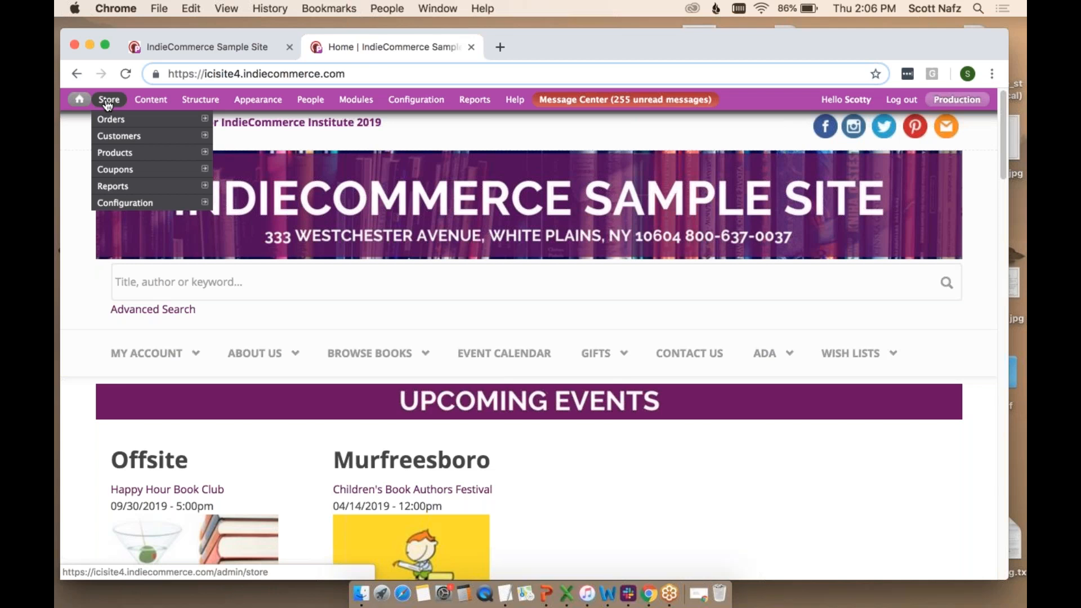
mouse_move(121, 204)
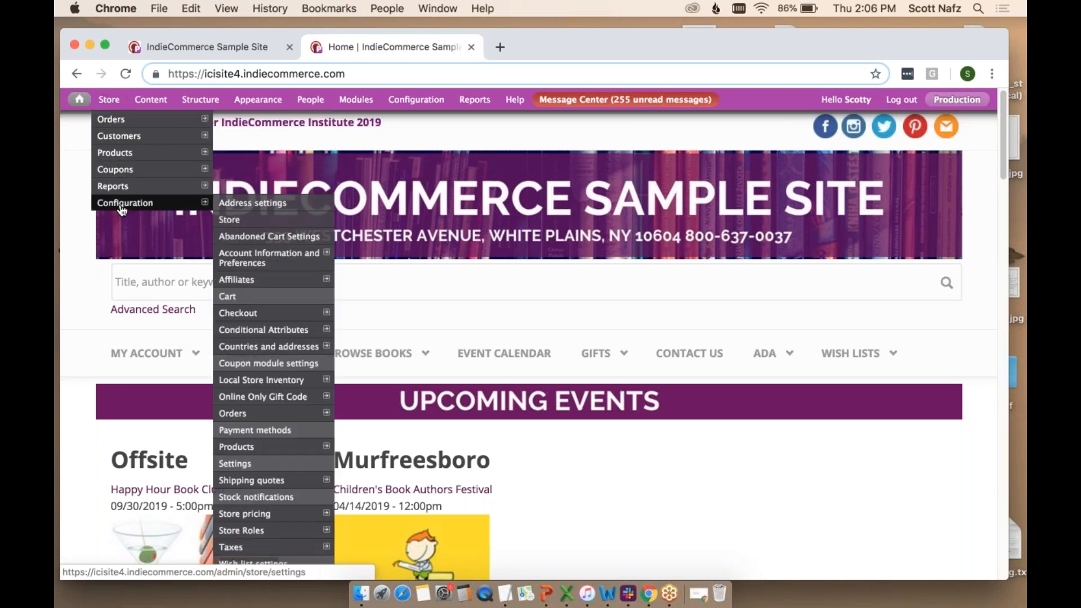
mouse_move(280, 415)
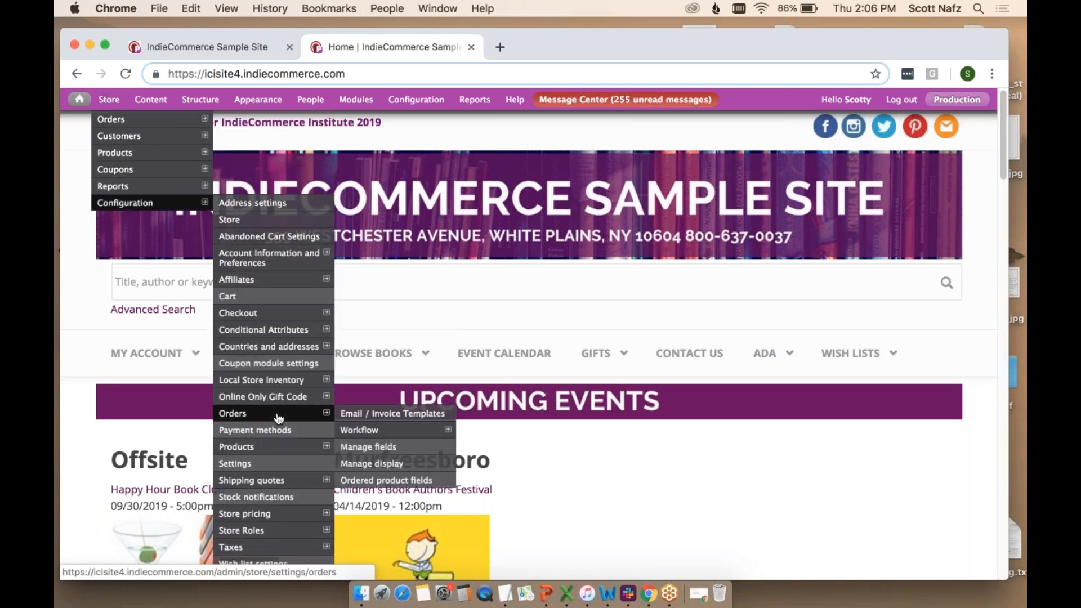
left_click(362, 417)
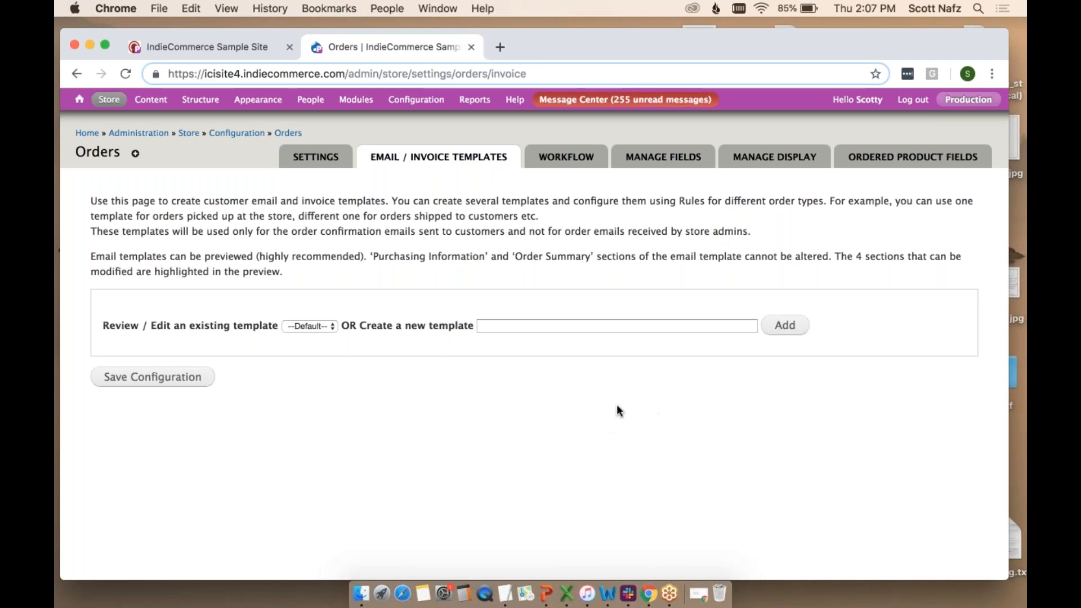
- Add a new e-mail / invoice template named "In-store Pickup"
left_click(509, 325)
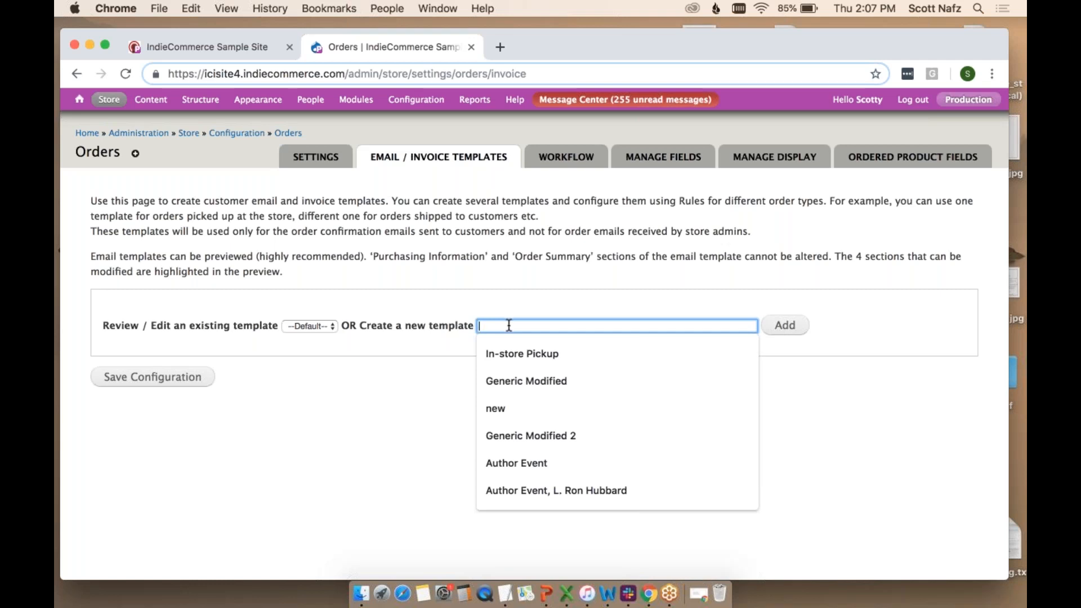
left_click(513, 354)
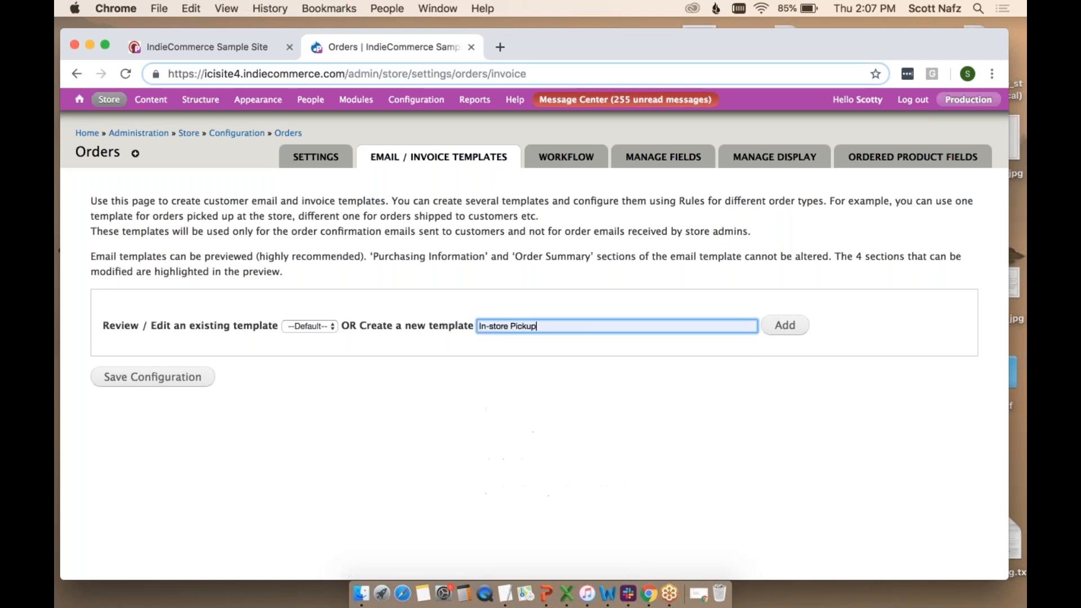
left_click(785, 326)
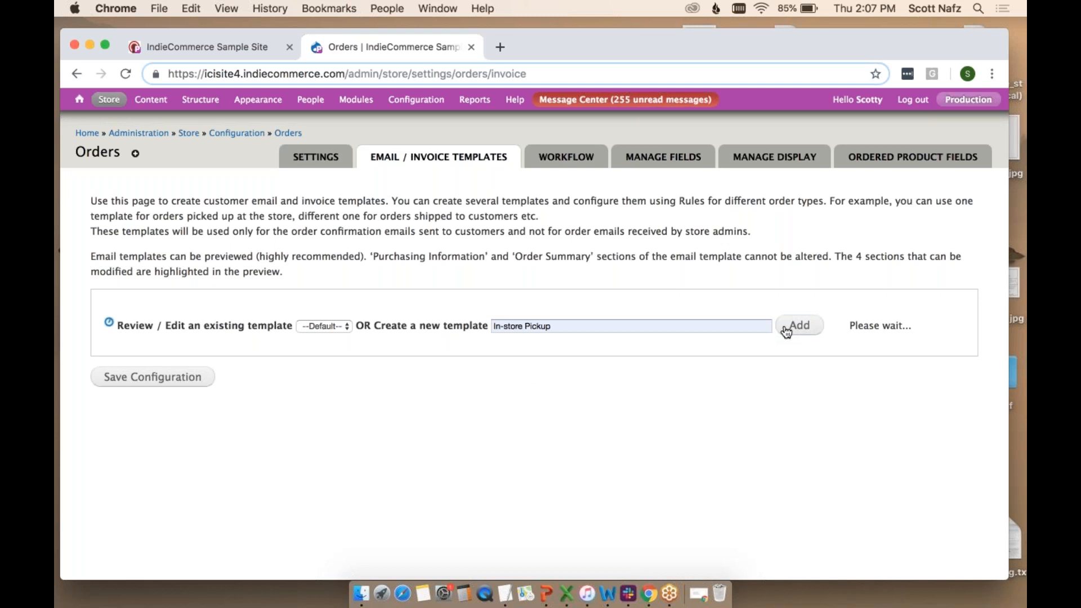
- Examine the In-store Pickup template's logo and message fields, and compare the logo setting with the banner in the order e-mail
scroll(835, 346, "down", 4)
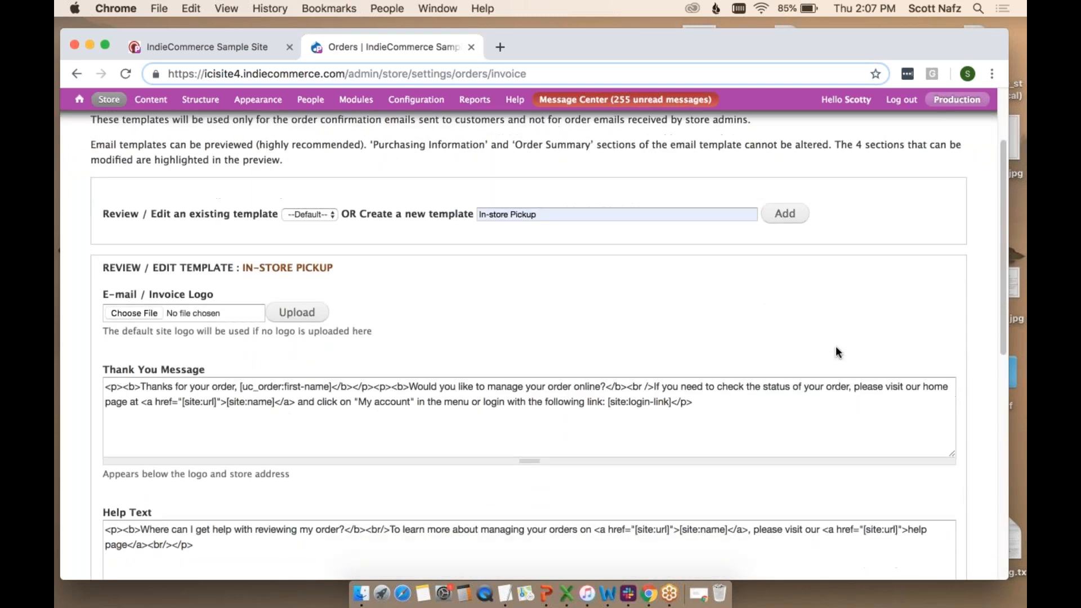
scroll(836, 345, "down", 1)
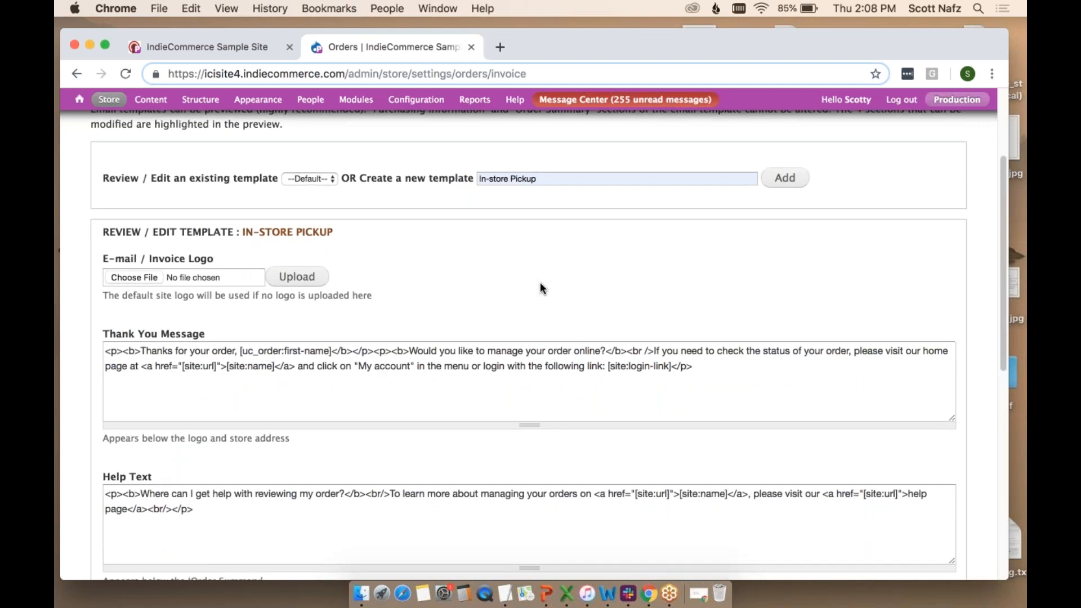
scroll(539, 282, "down", 1)
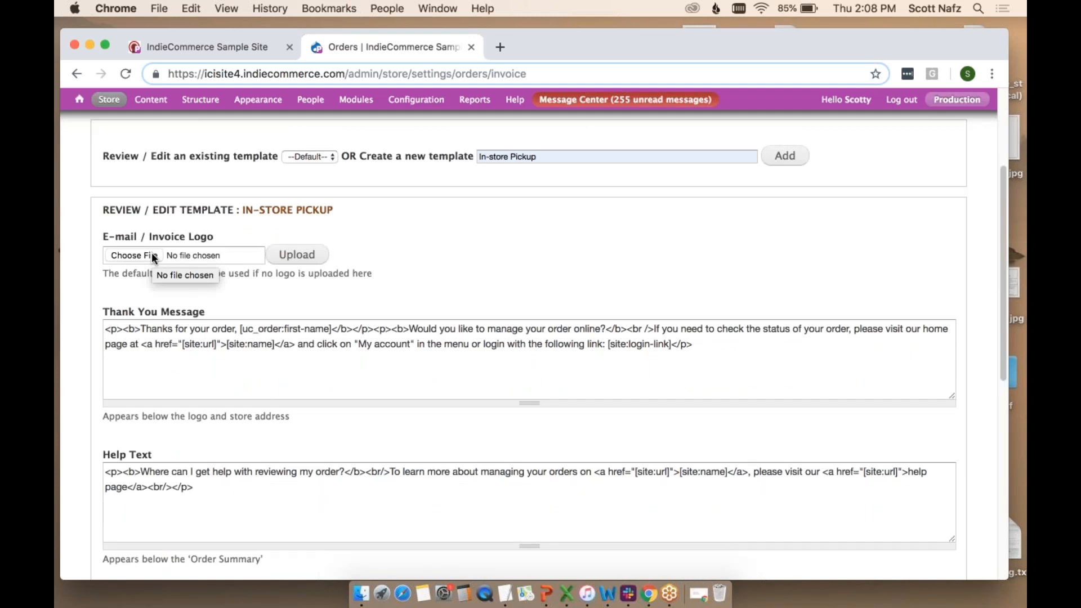
key("ctrl+Right")
scroll(481, 364, "up", 5)
scroll(482, 363, "right", 5)
scroll(481, 363, "left", 5)
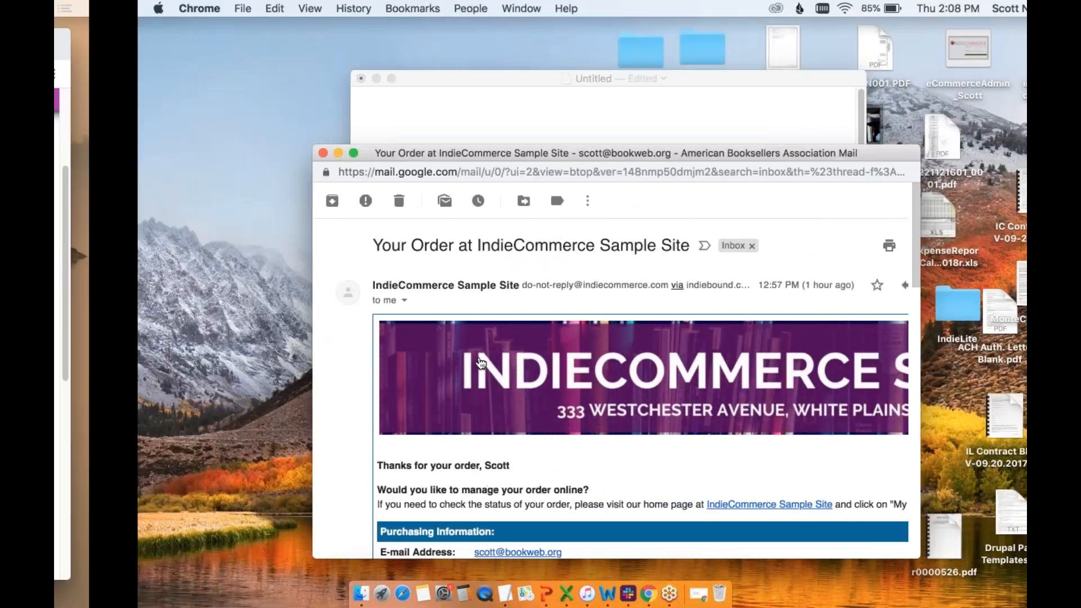
key("ctrl+Left")
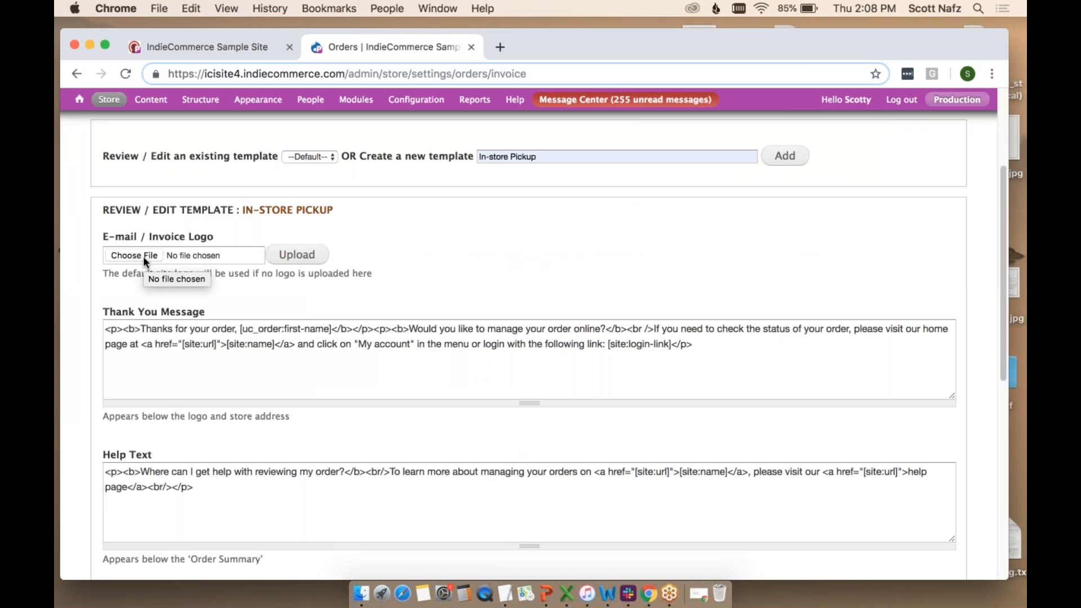
- Open Store Preferences under Account Information and Preferences and locate the Hide Logo In Invoice option
mouse_move(109, 100)
mouse_move(123, 204)
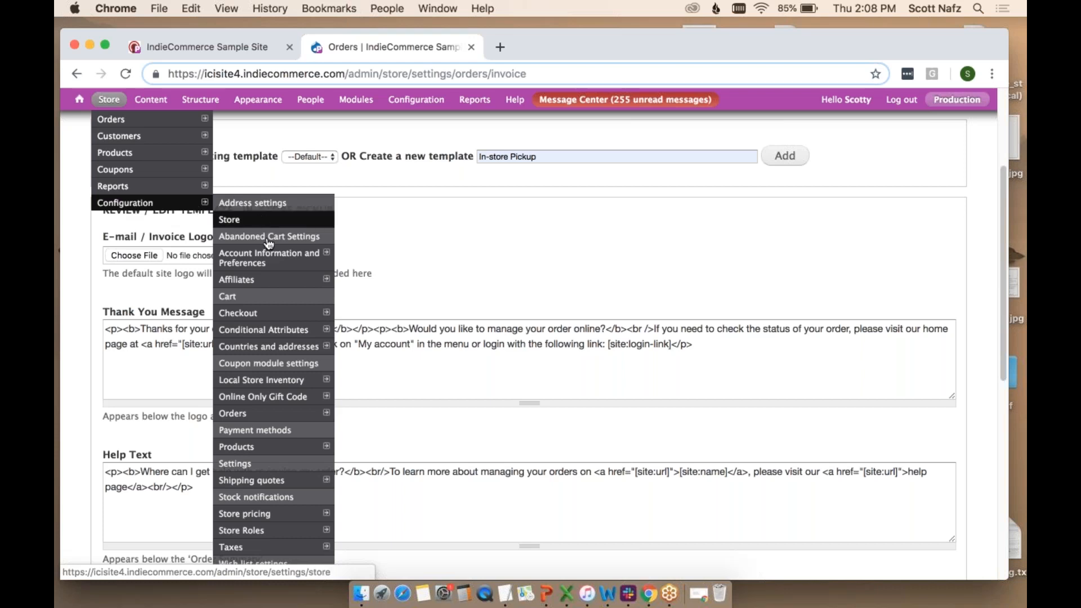
mouse_move(274, 259)
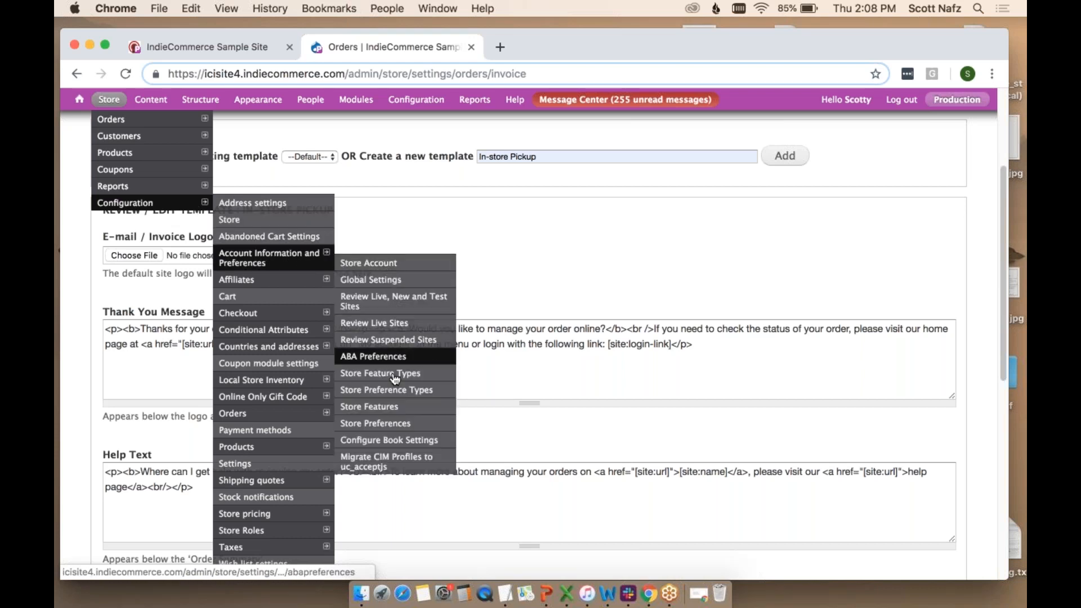
left_click(386, 423)
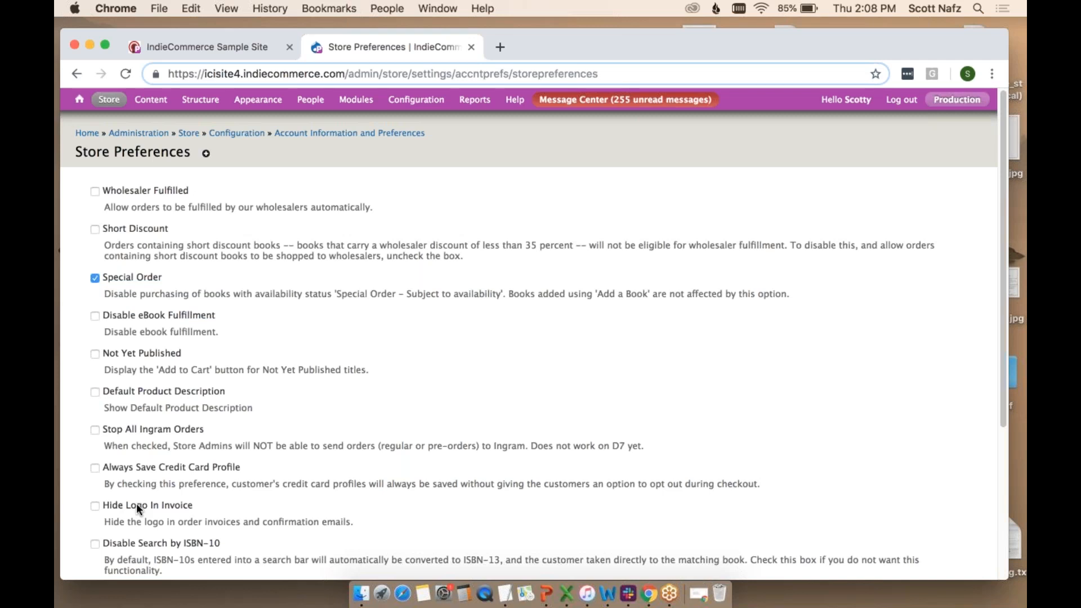
mouse_move(111, 101)
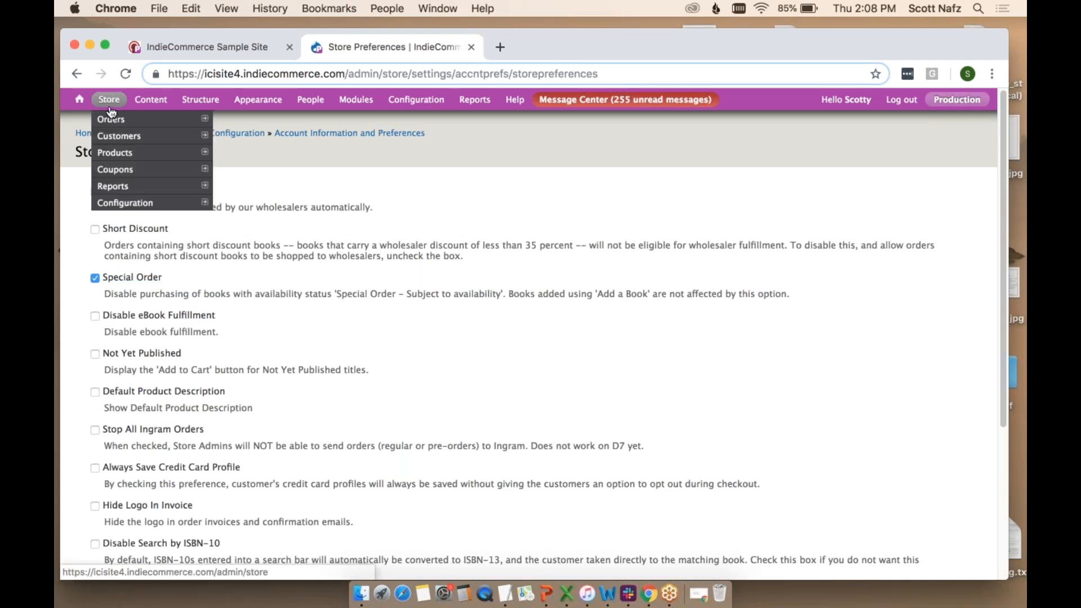
mouse_move(124, 206)
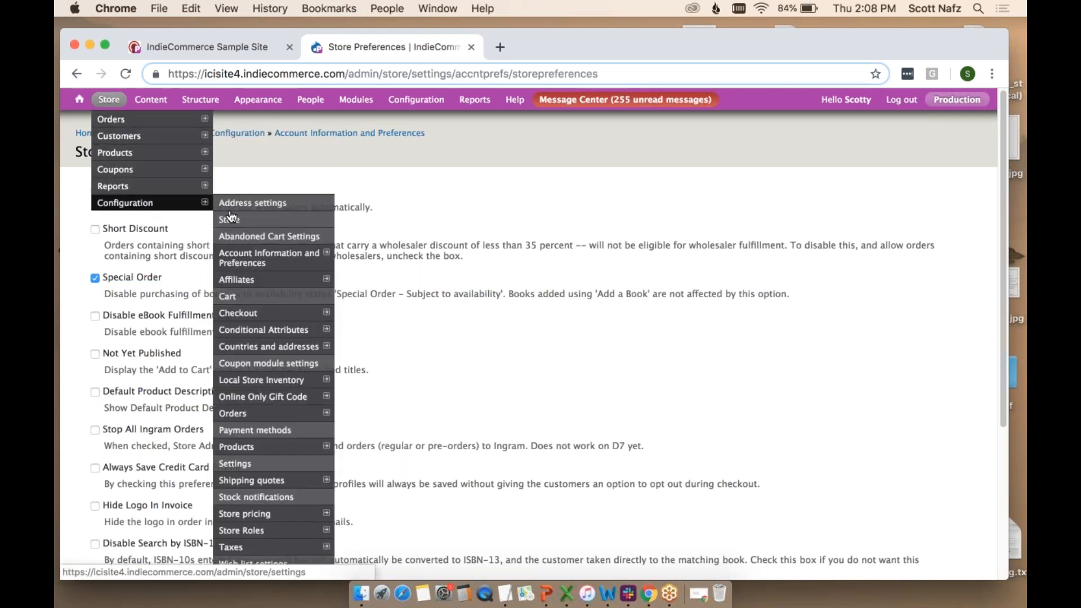
mouse_move(289, 260)
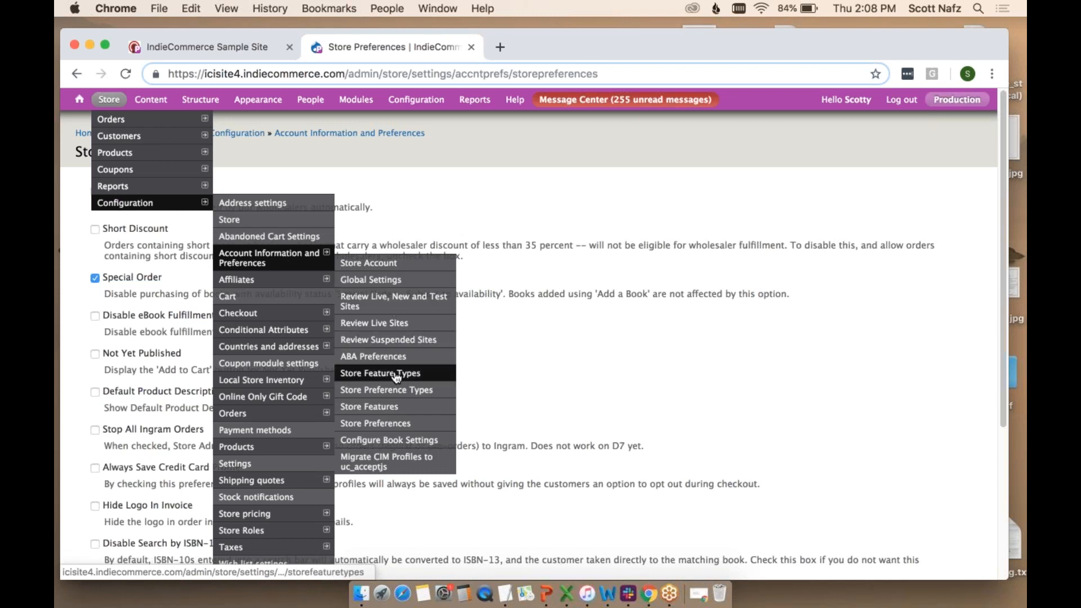
left_click(388, 425)
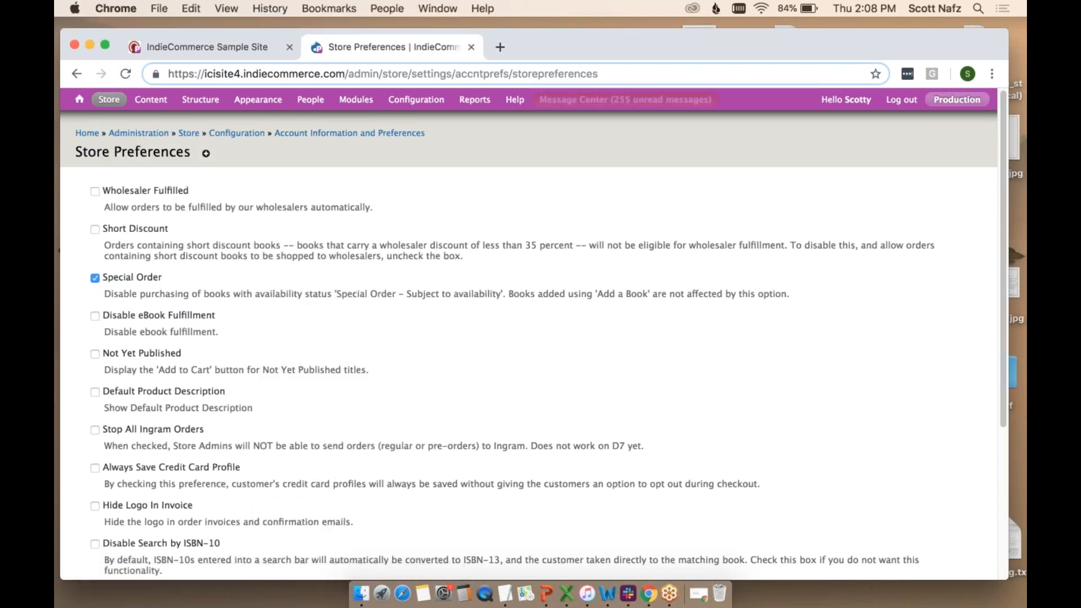
scroll(541, 408, "down", 1)
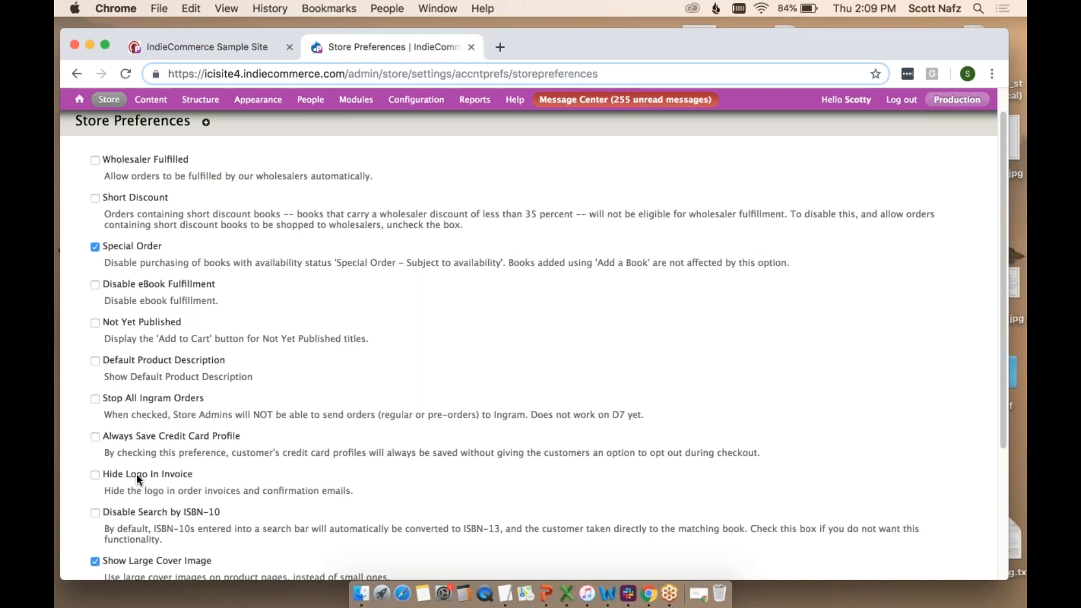
- Return to the Email / Invoice Templates page and add the "In-store Pickup" template again to show its fields
left_click(76, 74)
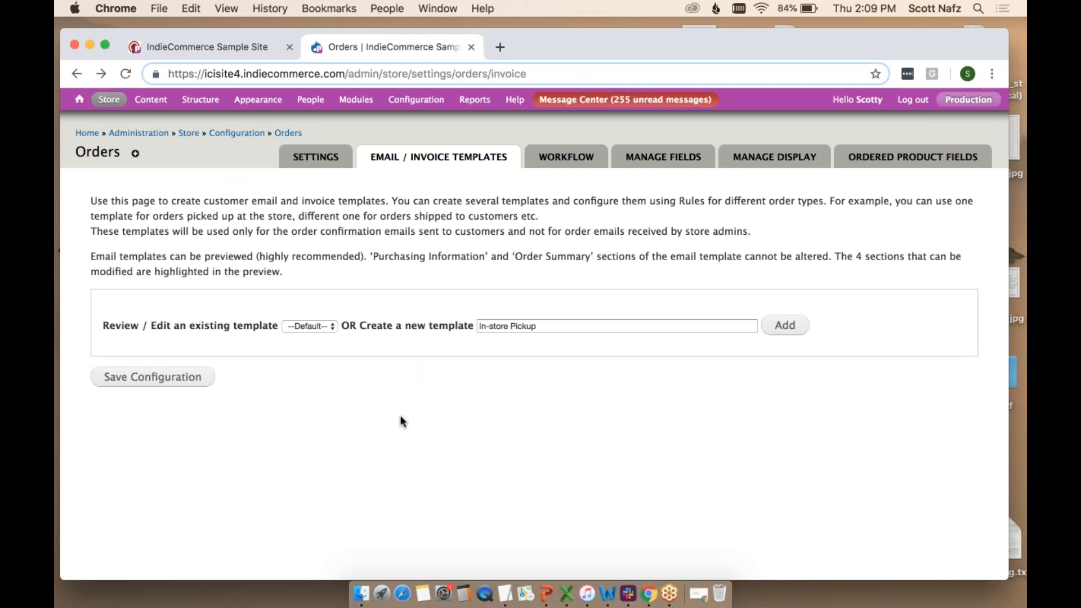
left_click(779, 329)
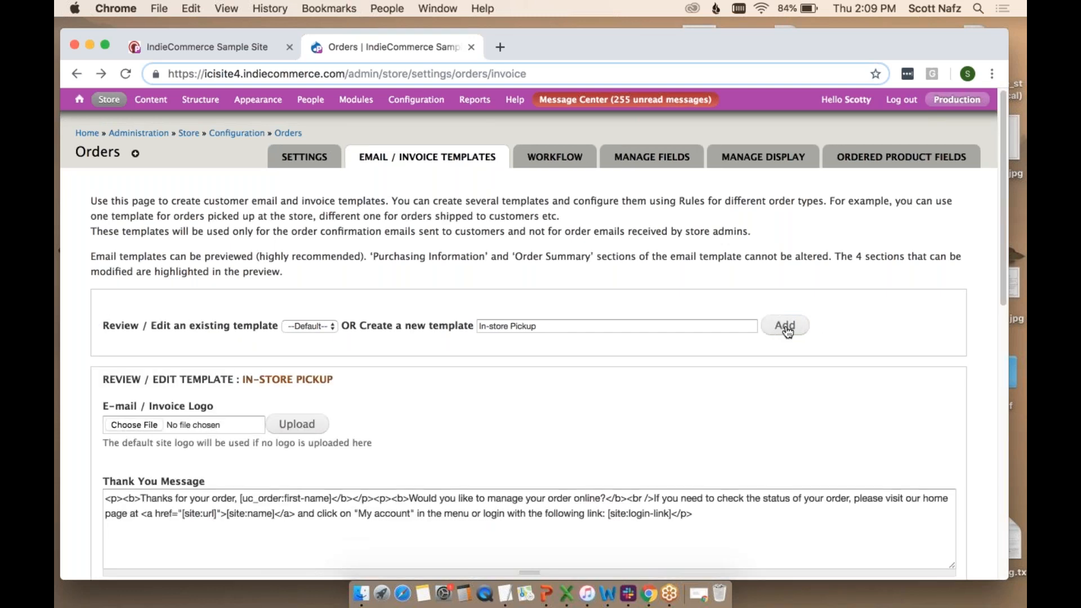
scroll(780, 329, "down", 5)
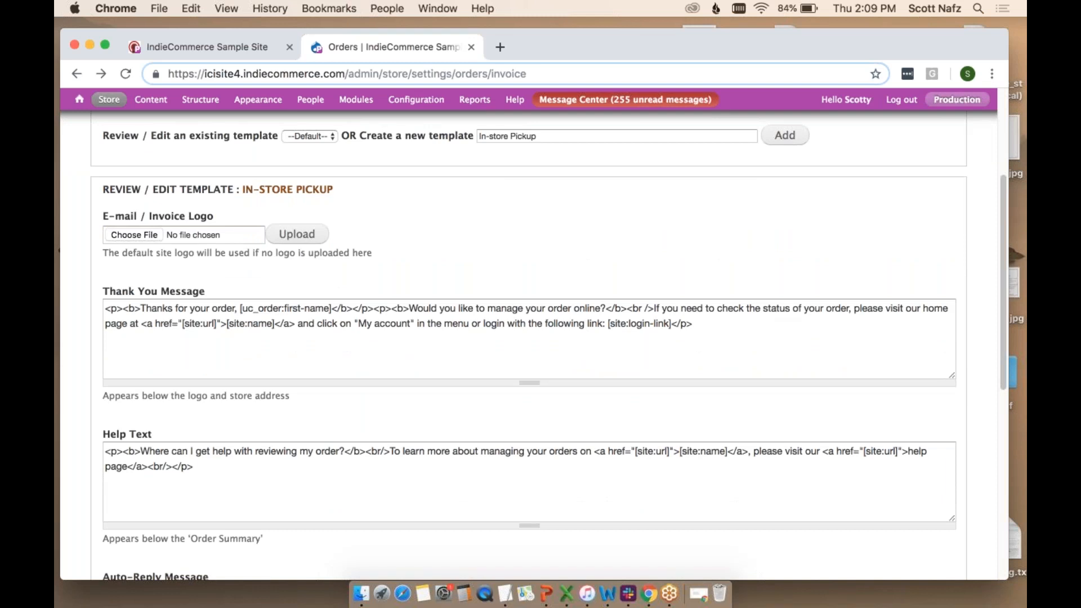
scroll(208, 322, "down", 1)
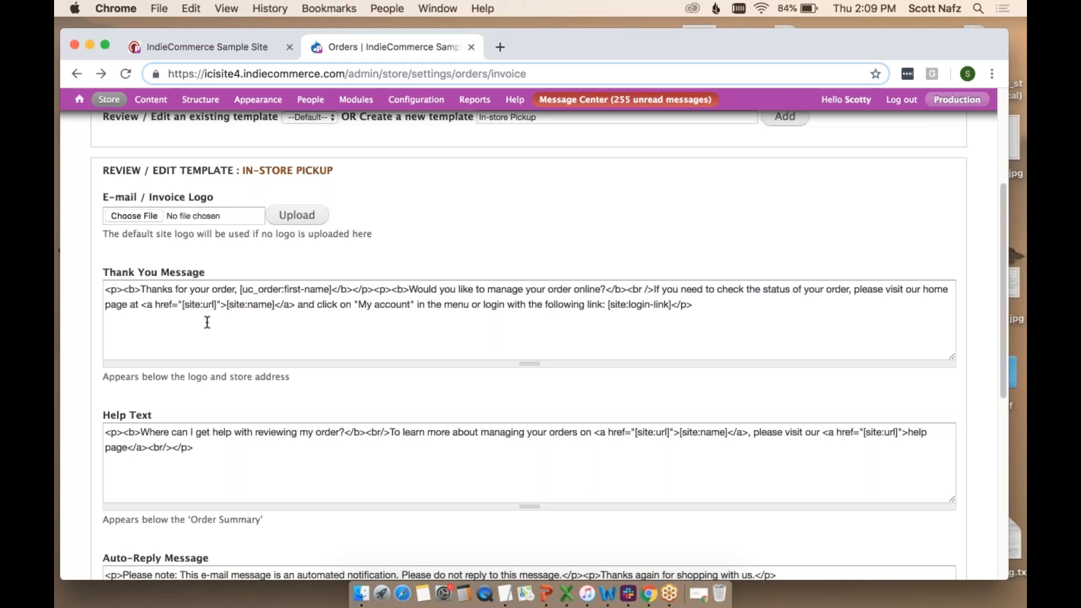
- Compare the template's Thank You, Help Text, Auto-Reply and Signature fields with the matching sections of the received order e-mail
key("ctrl+Right")
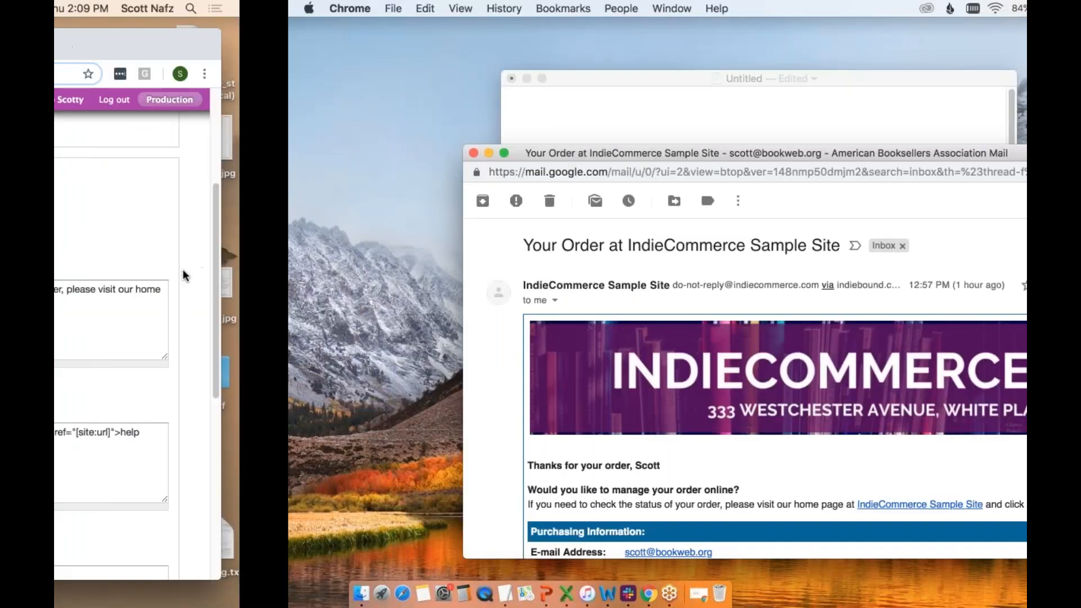
scroll(398, 447, "down", 3)
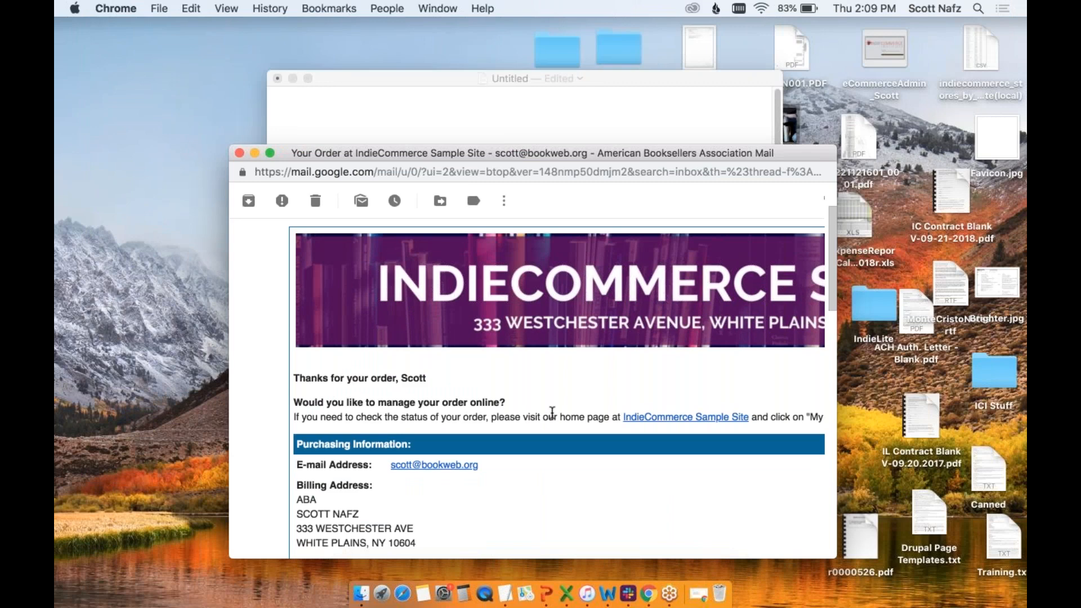
key("ctrl+Left")
scroll(205, 281, "down", 3)
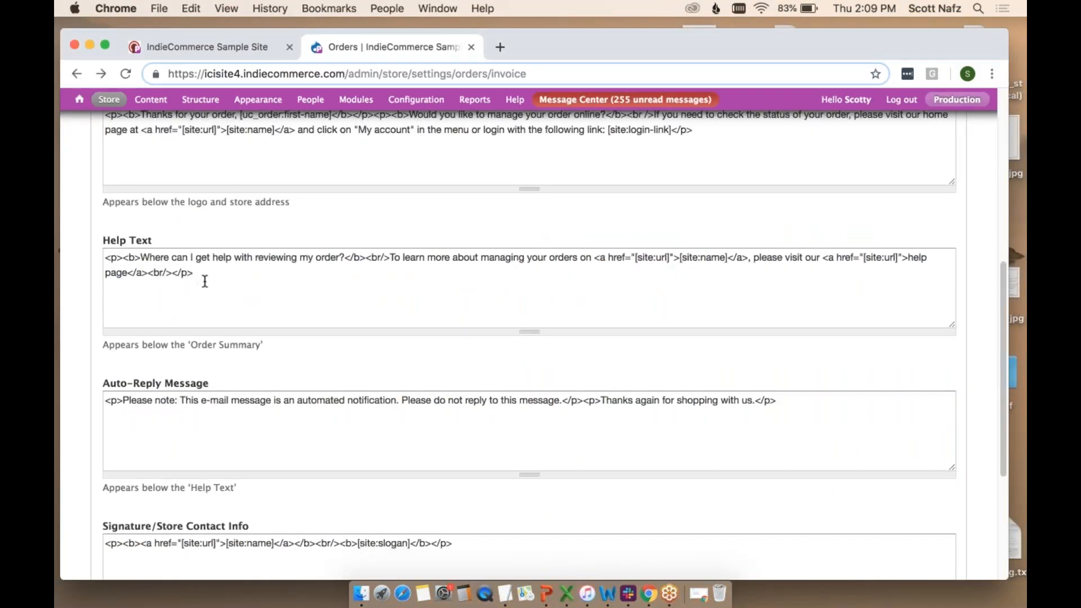
scroll(190, 401, "down", 3)
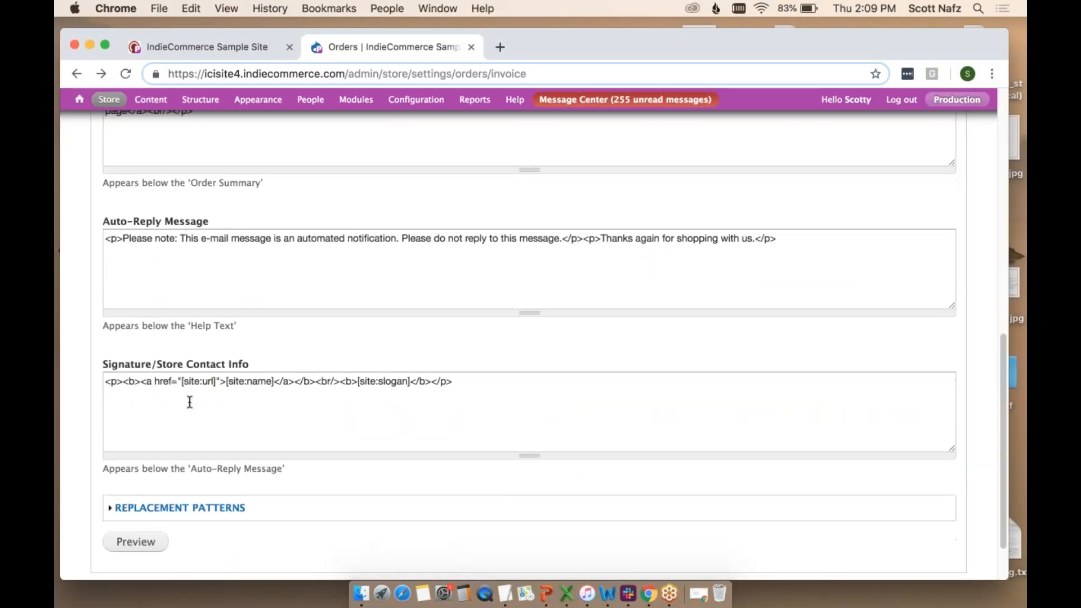
key("ctrl+Right")
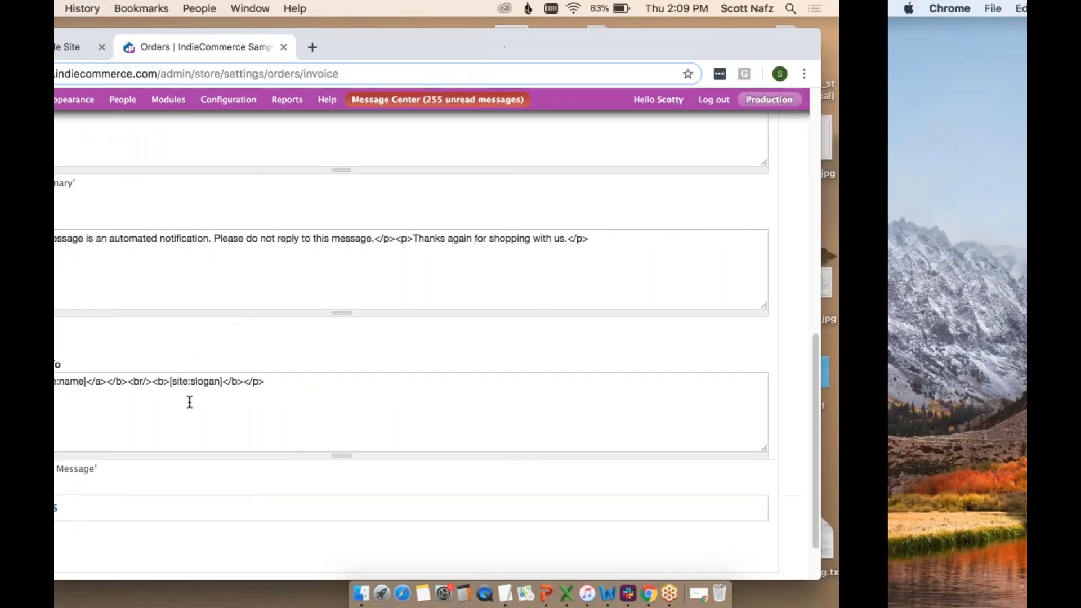
scroll(557, 338, "down", 5)
scroll(557, 365, "down", 5)
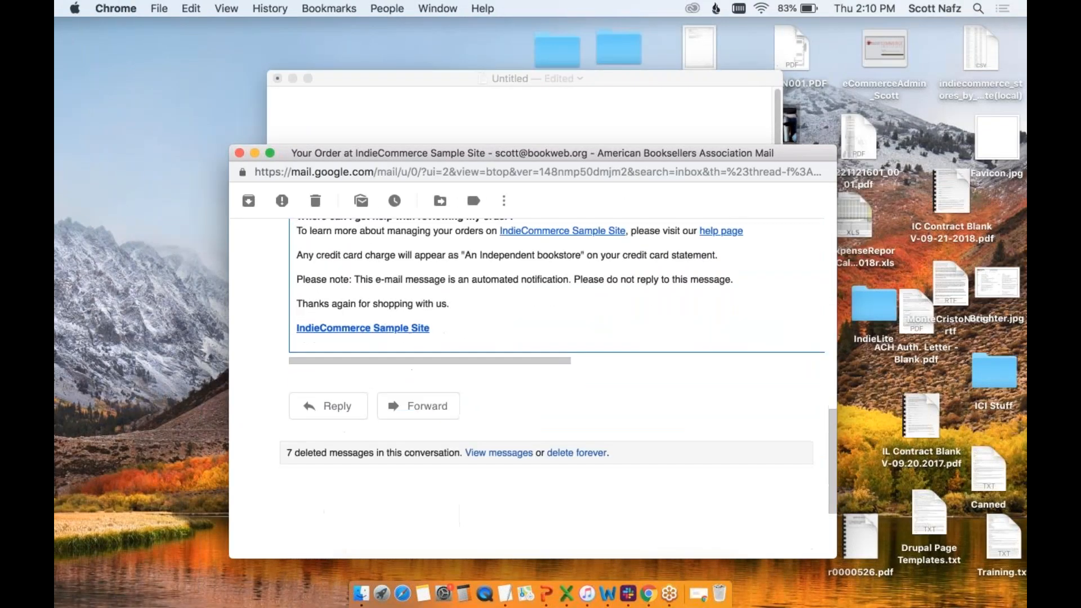
scroll(307, 293, "up", 2)
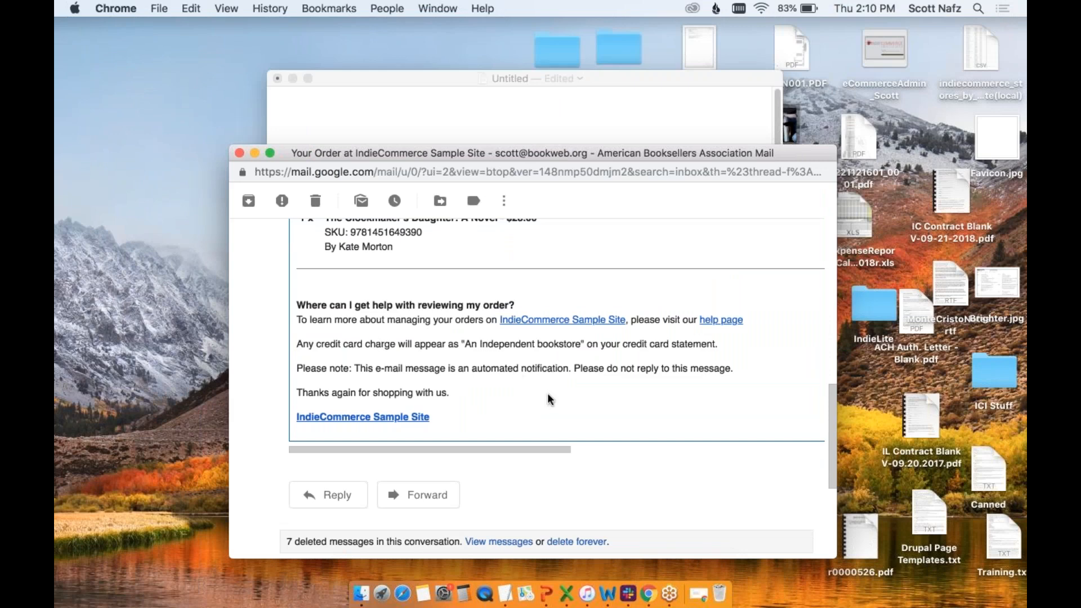
key("ctrl+Left")
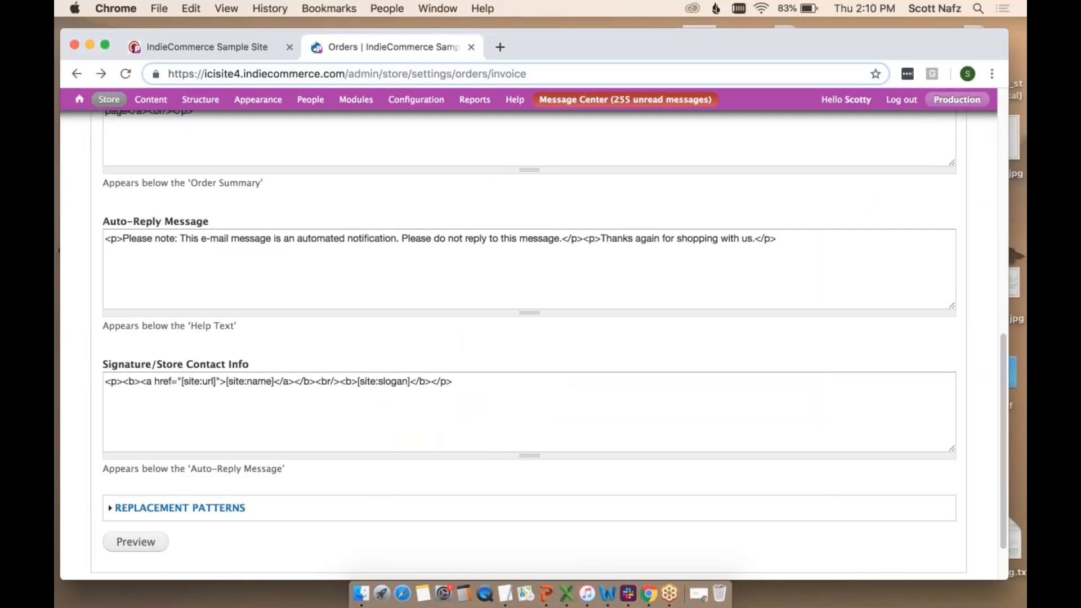
- Copy the template's entire Thank You Message code into the untitled TextEdit document, below the [order:email] line
scroll(529, 338, "up", 6)
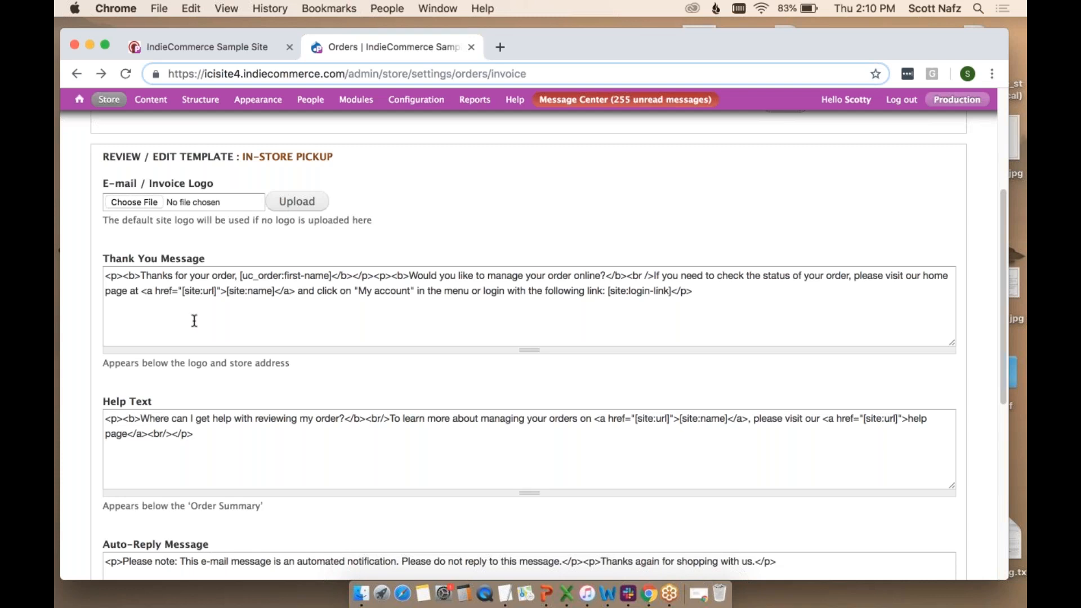
left_click_drag(107, 276, 694, 297)
key("super+c")
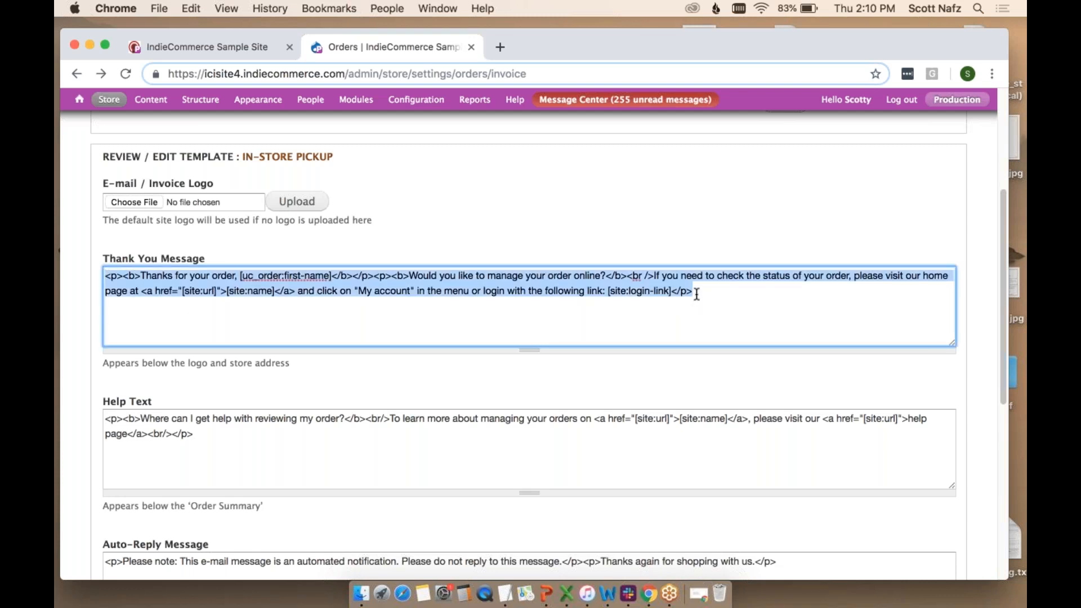
key("ctrl+Right")
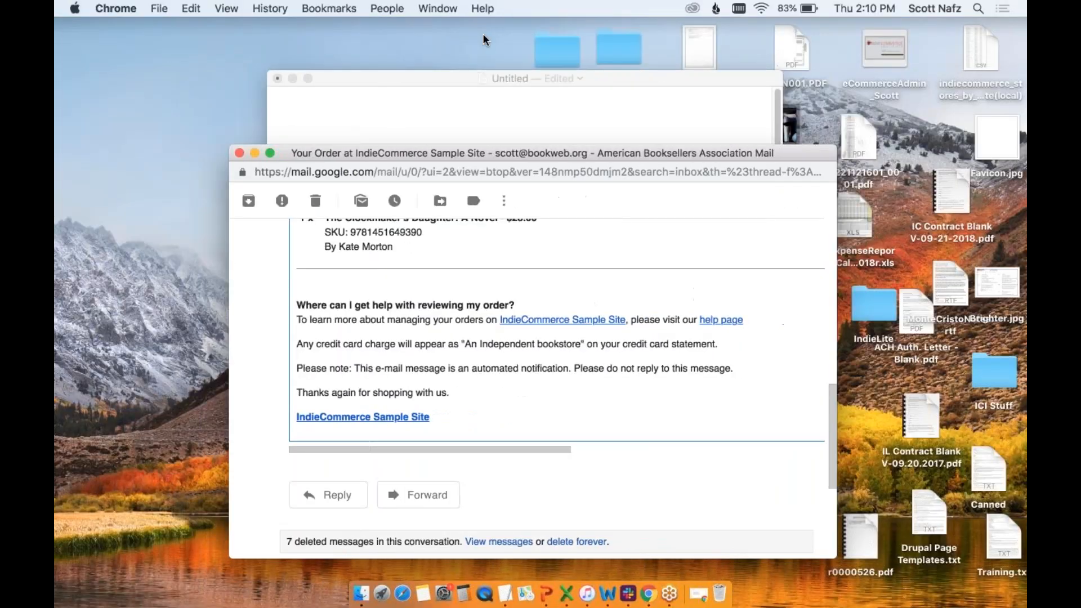
left_click(490, 131)
key("super+v")
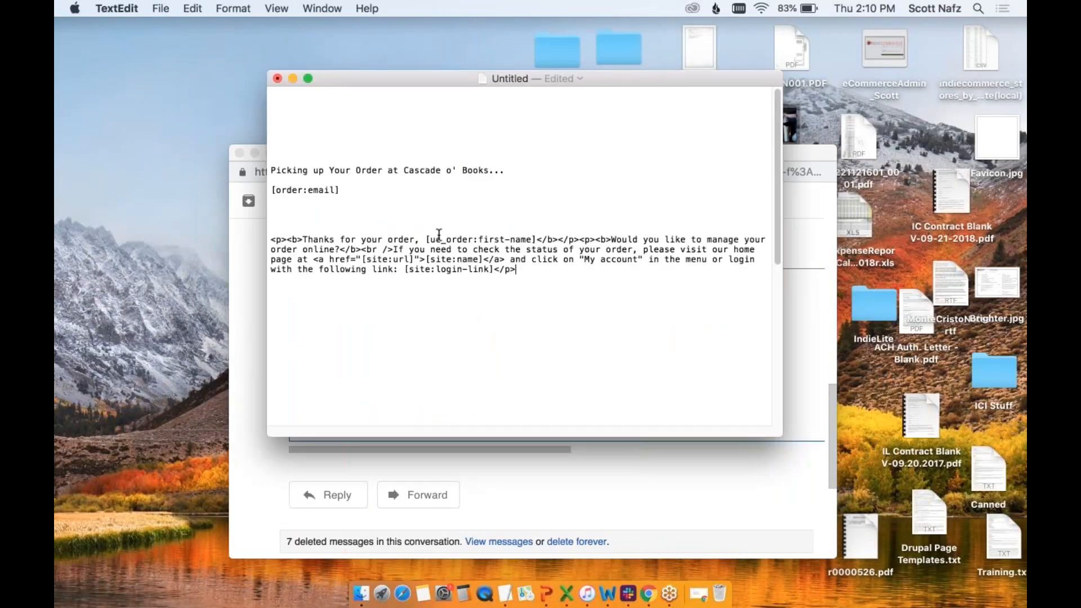
- Break the pasted thank-you code into separate lines for the greeting, bold question, home page sentence, site link, "My account" sentence and login link
left_click(580, 239)
key("Return")
key("Return")
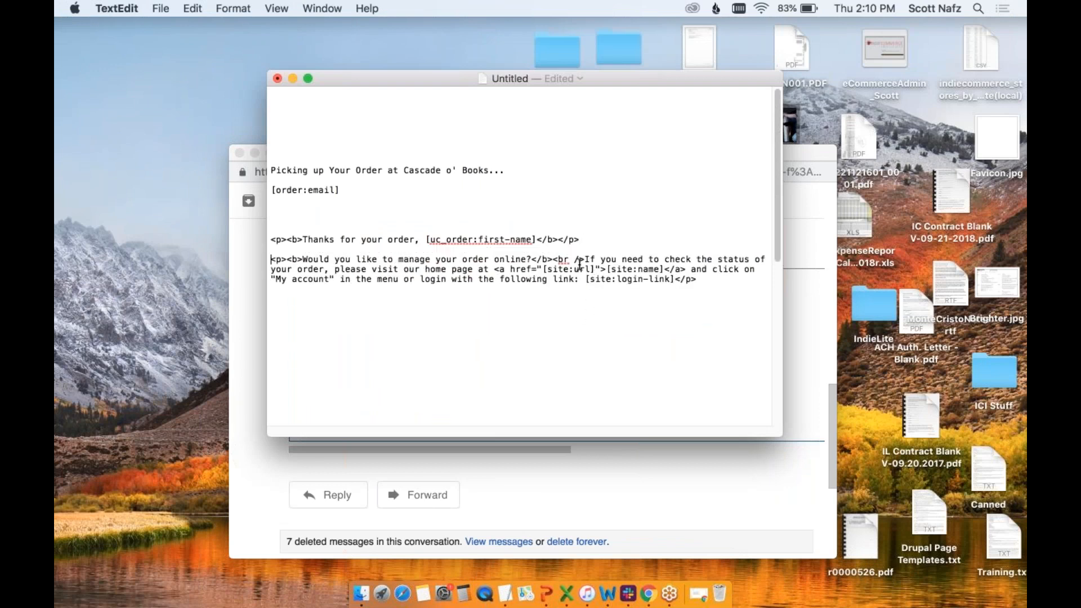
left_click(585, 258)
key("Return")
key("Return")
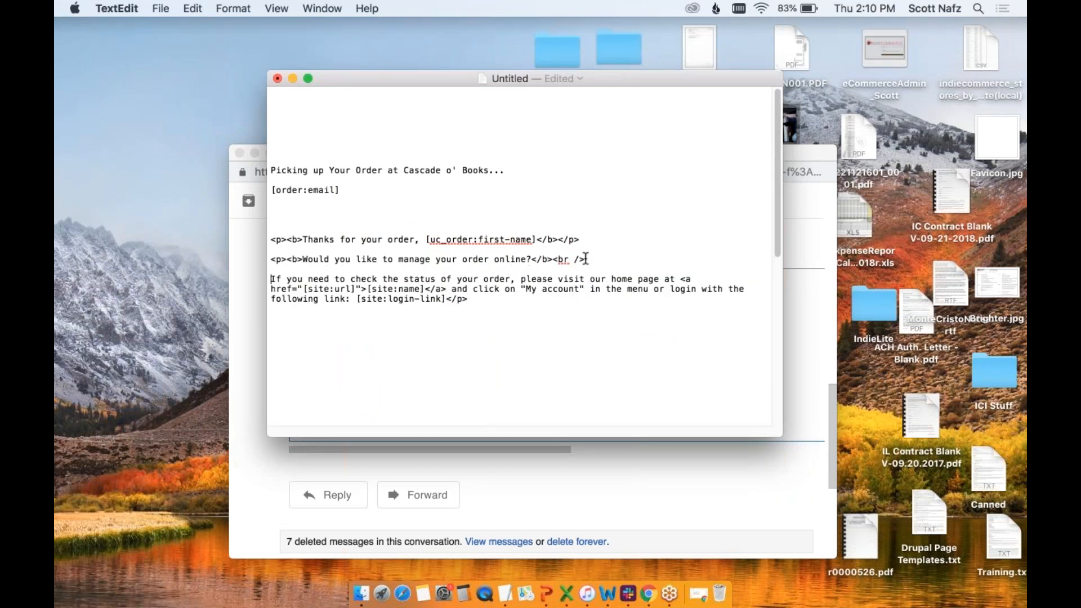
left_click(681, 279)
key("Return")
key("Return")
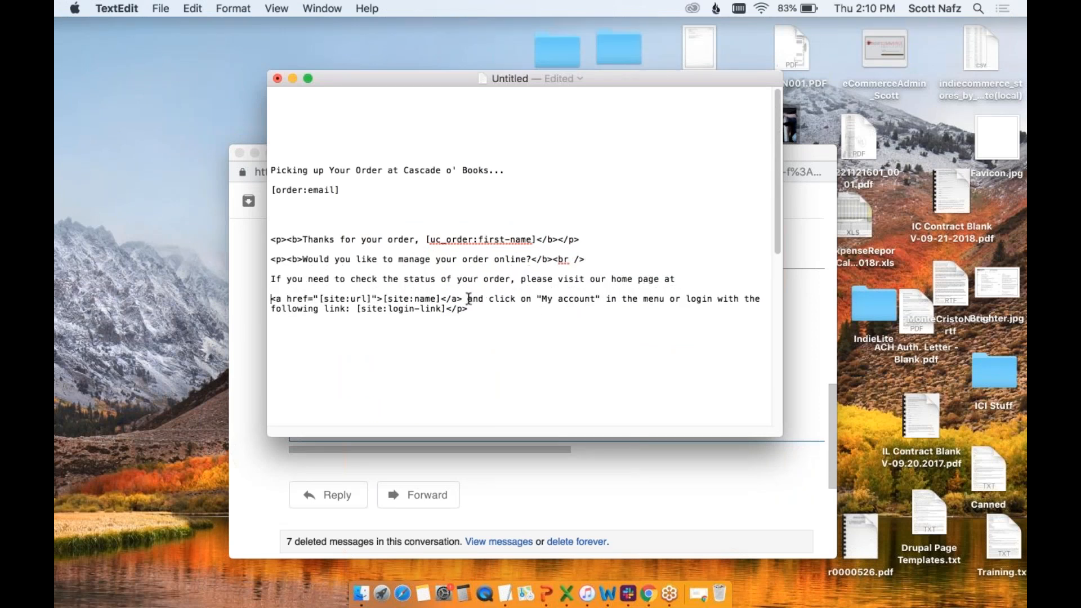
left_click(469, 299)
key("Return")
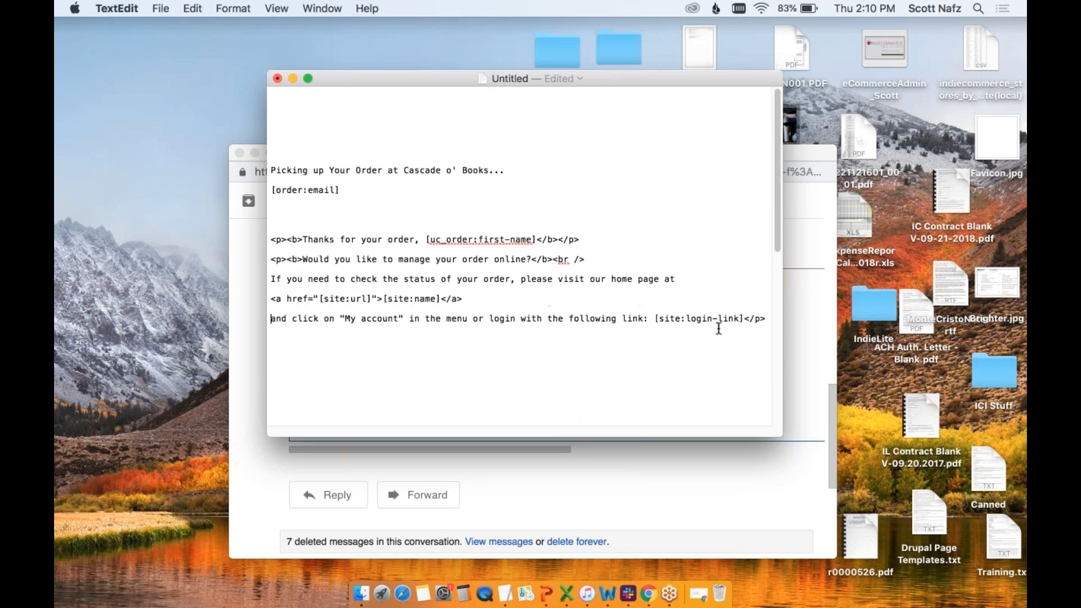
left_click(654, 318)
key("Return")
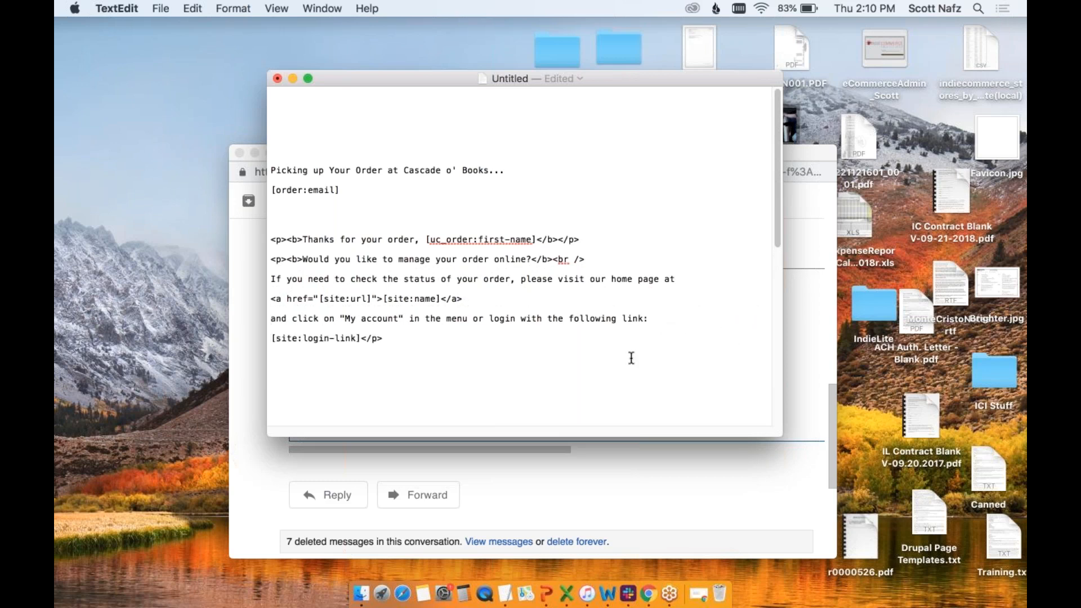
- Examine the first-name, [site:name] and [site:login-link] replacement tokens in the pasted thank-you code
scroll(631, 358, "down", 1)
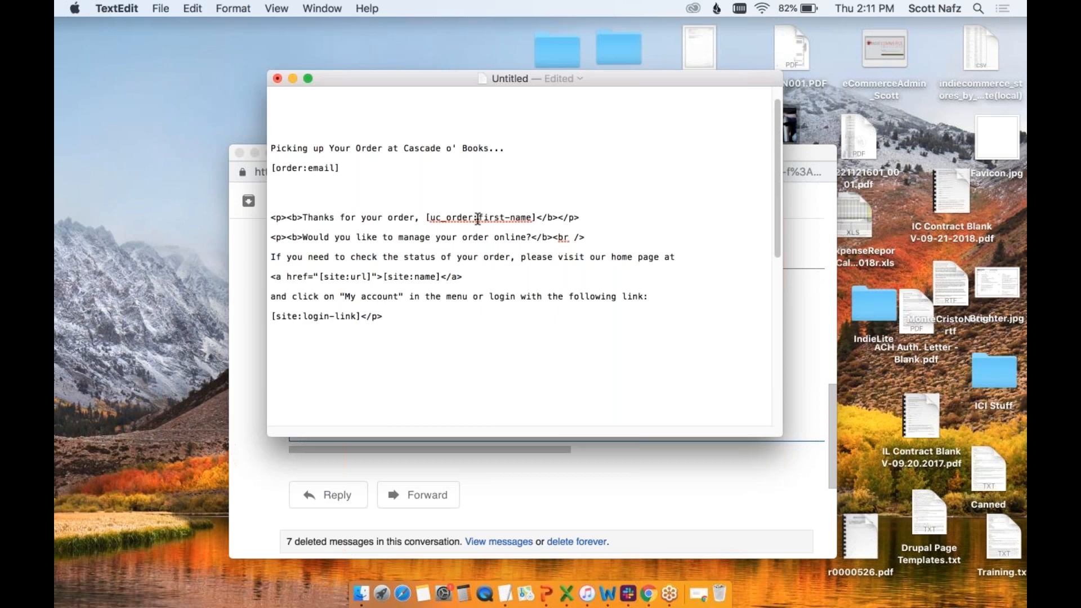
left_click_drag(478, 219, 531, 220)
left_click(507, 306)
left_click_drag(324, 277, 438, 277)
left_click(439, 341)
left_click_drag(276, 316, 357, 317)
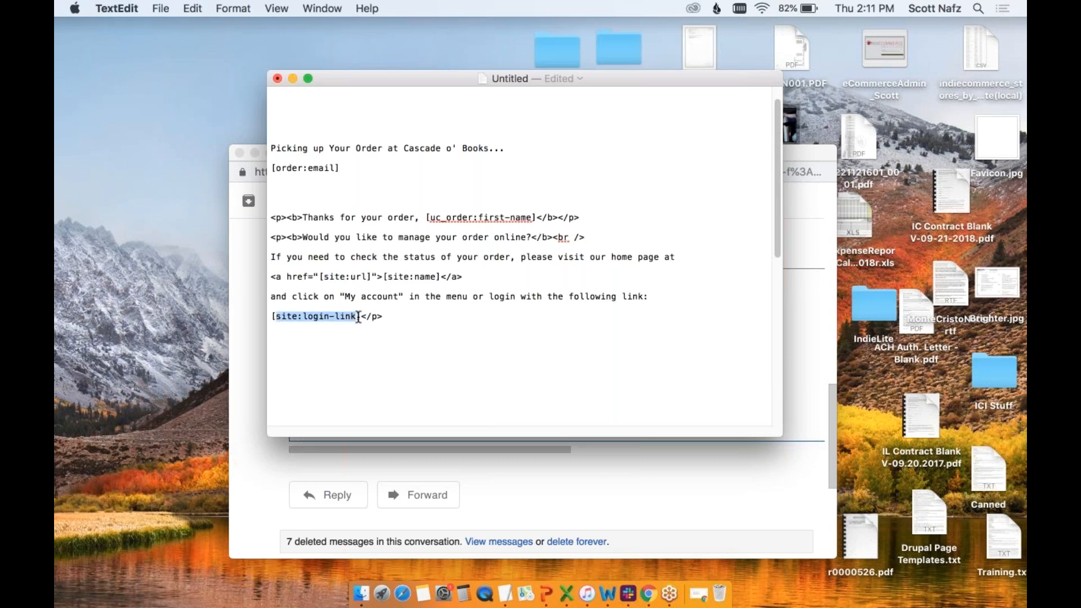
left_click(471, 352)
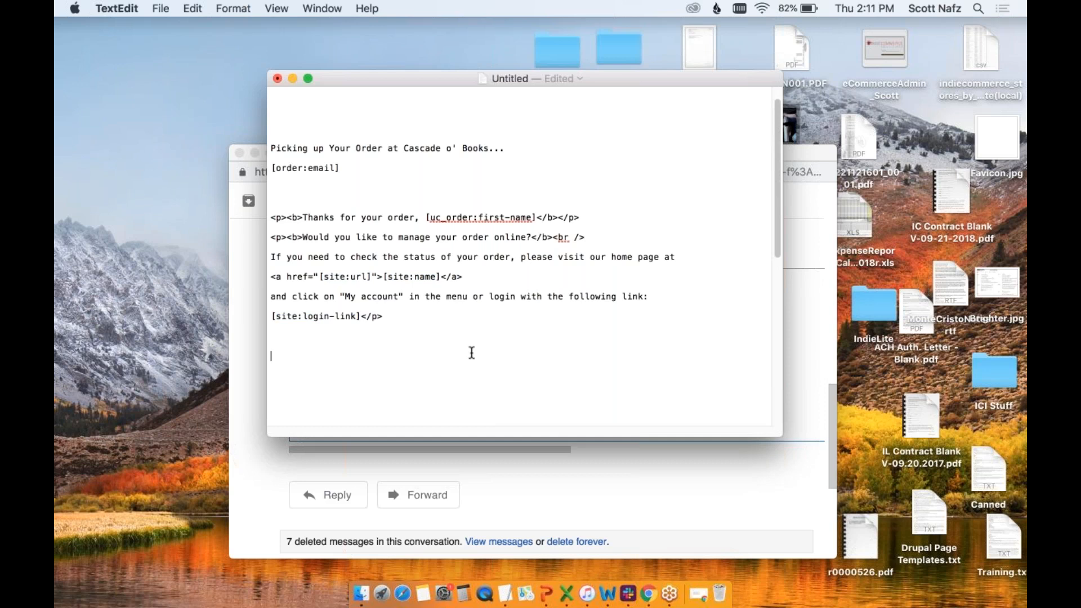
- Examine the bold-tagged text "Thanks for your order" and "Would you like to manage your order online?" in the code
left_click_drag(414, 217, 302, 218)
left_click(459, 354)
left_click_drag(532, 236, 303, 240)
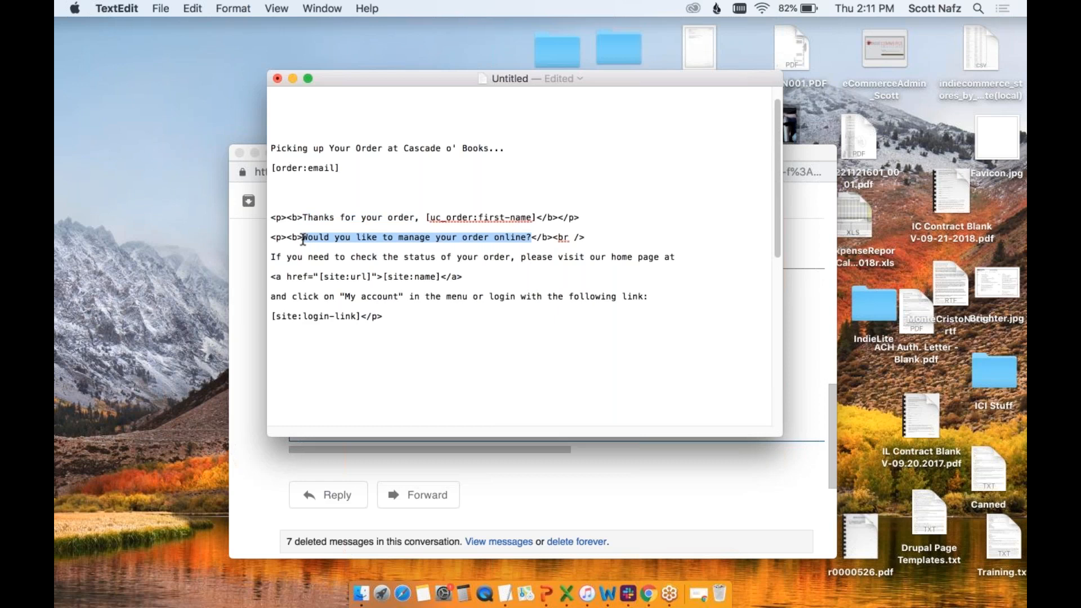
left_click(528, 360)
- Replace the In-store Pickup template's Thank You Message with the complete "Dear [uc_order:first-name]" pickup message code from the TextEdit document
scroll(528, 360, "down", 10)
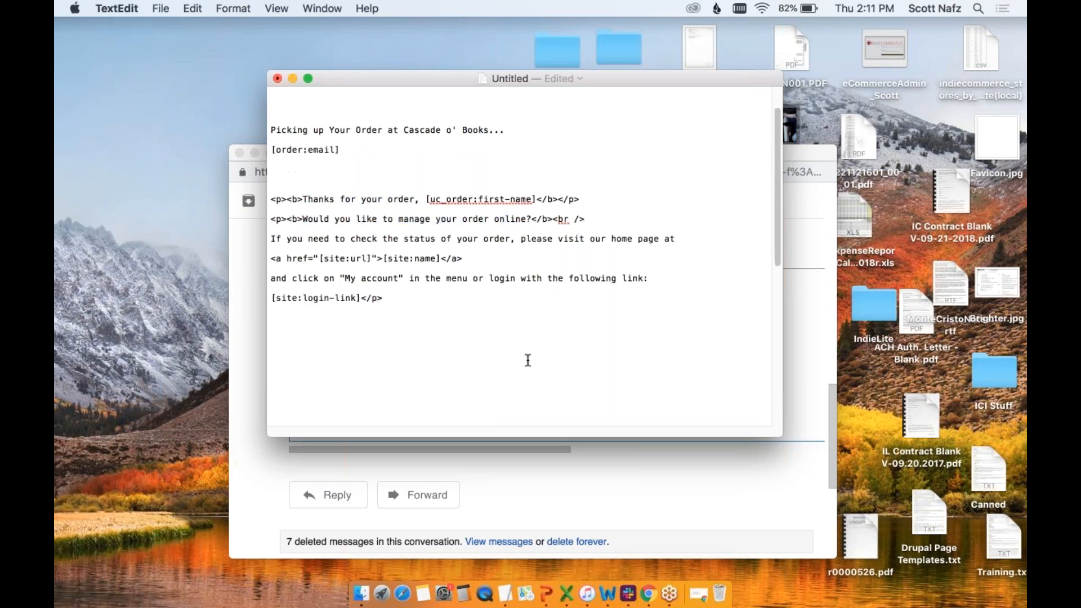
scroll(528, 360, "down", 3)
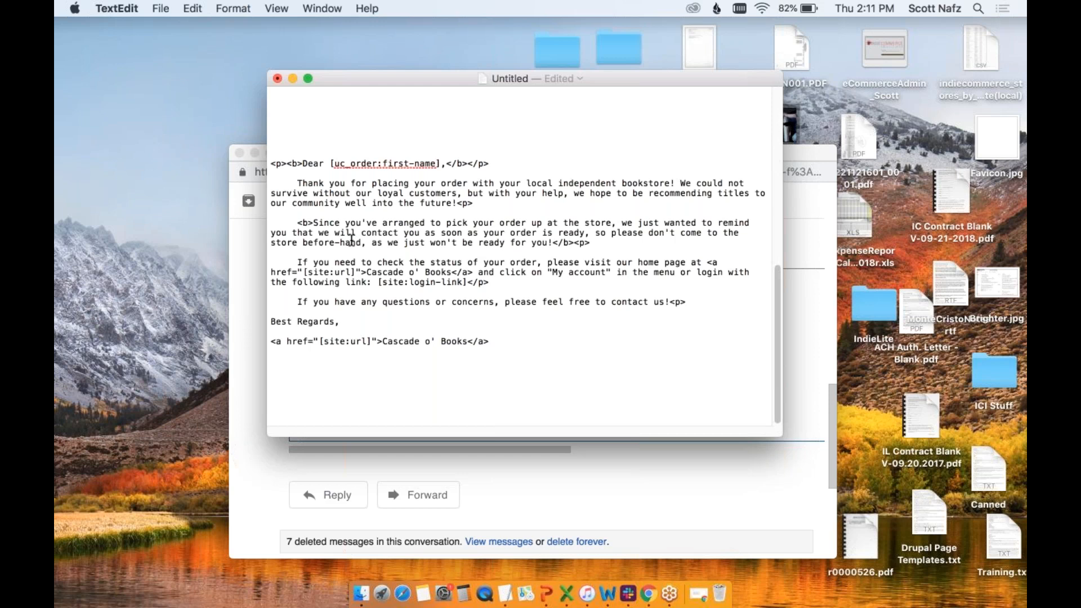
left_click_drag(270, 163, 510, 338)
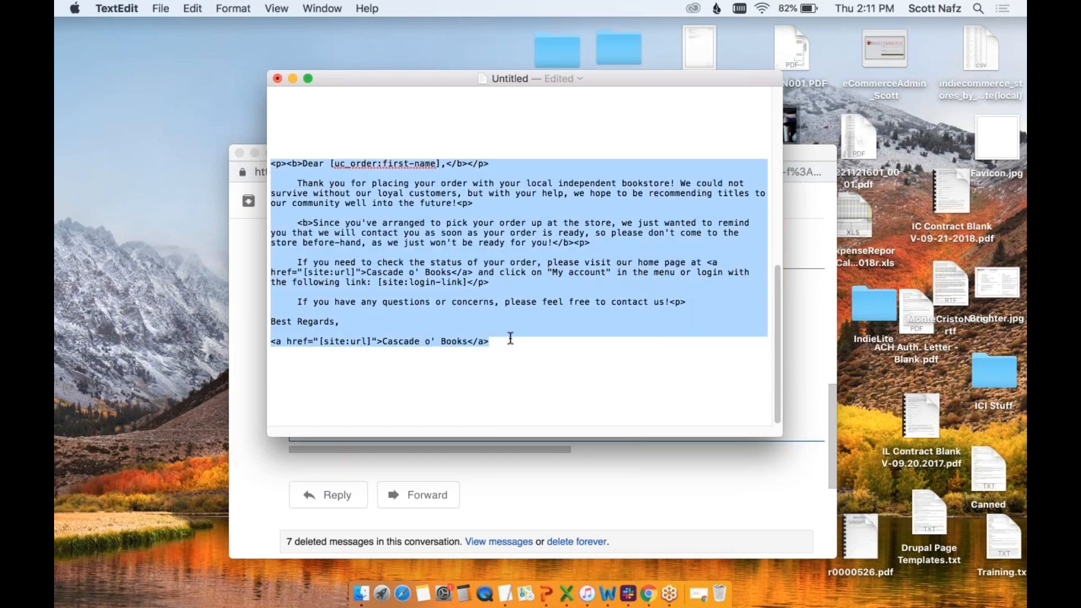
key("ctrl+Left")
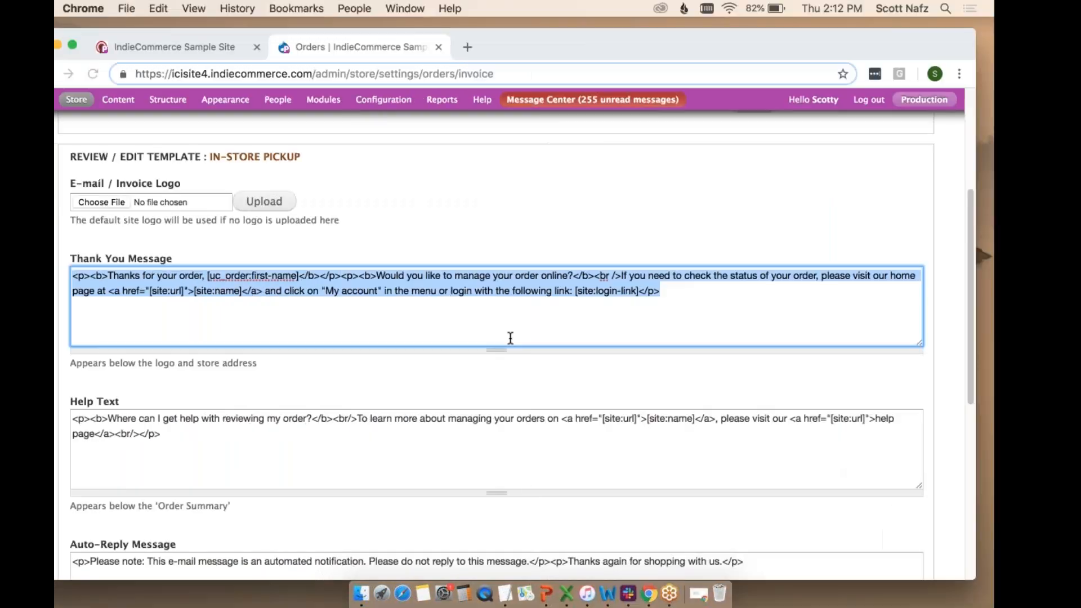
key("super+v")
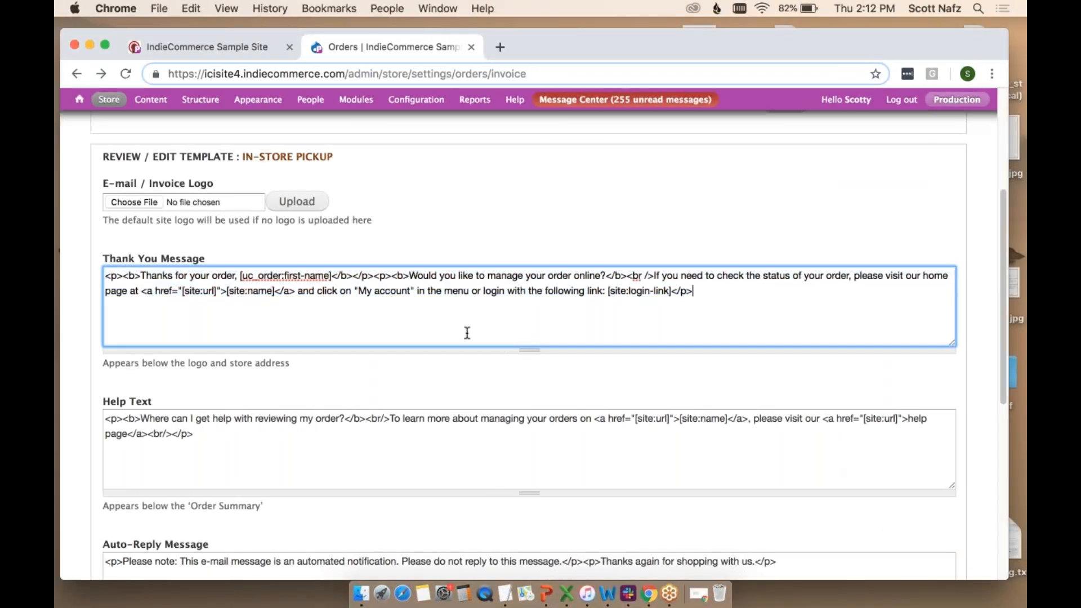
scroll(439, 335, "up", 3)
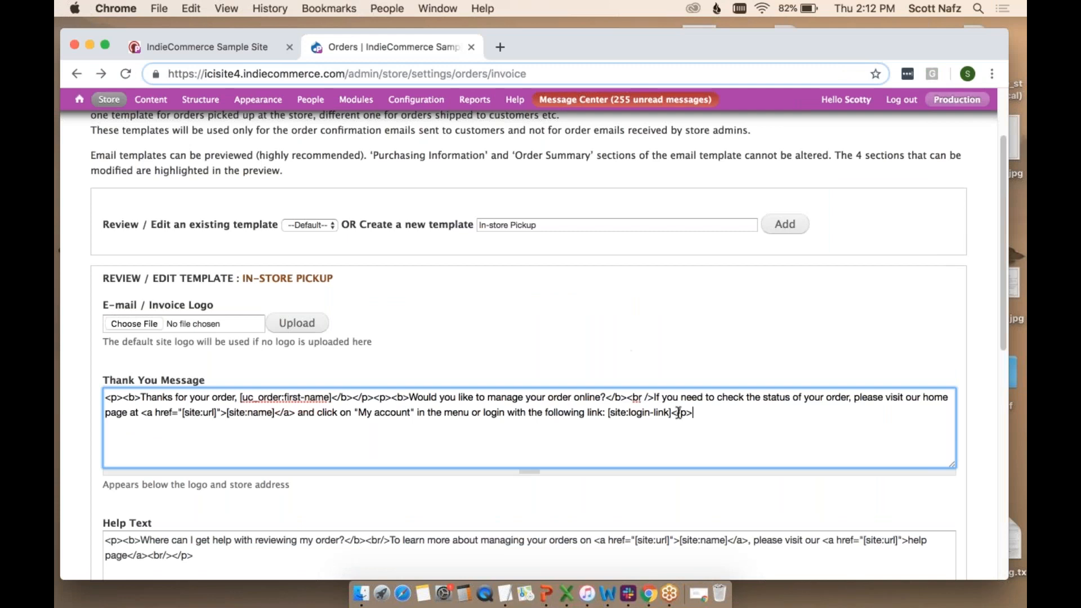
left_click_drag(692, 413, 58, 388)
key("BackSpace")
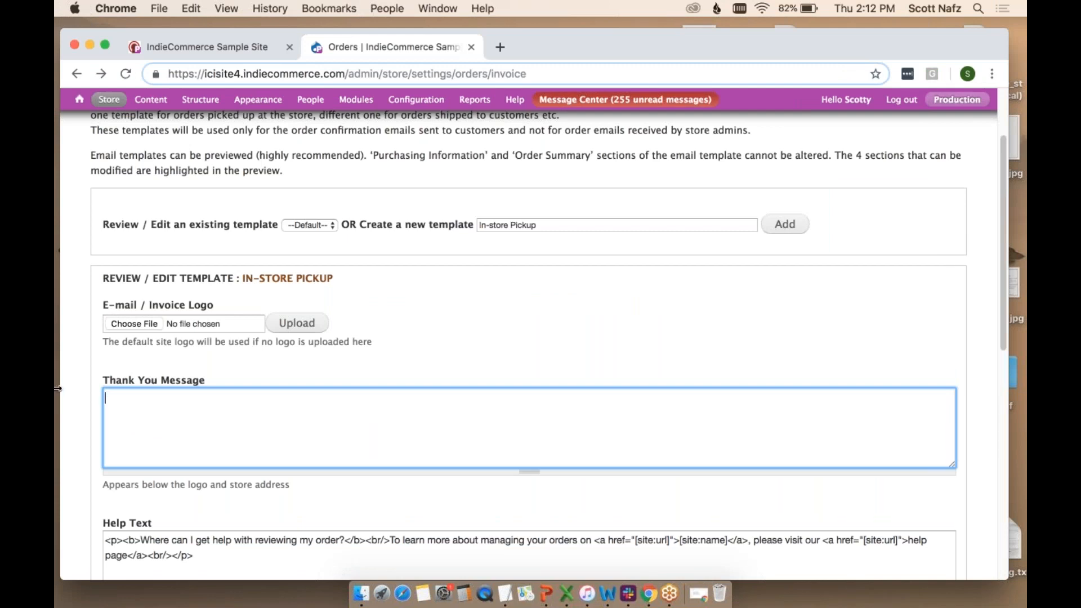
key("super+v")
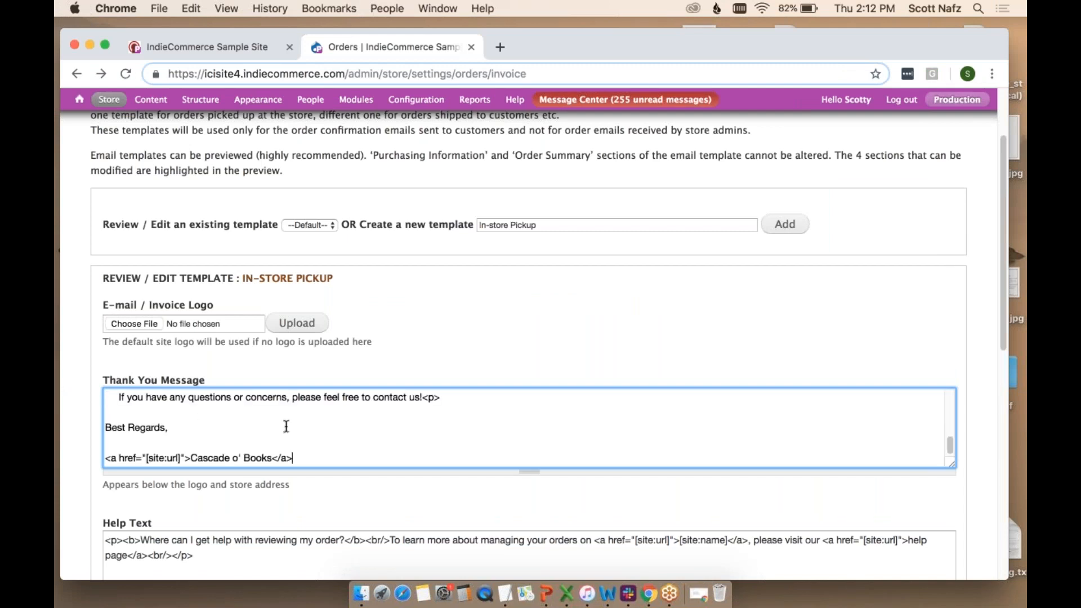
- Look over the edited template and reload the Email / Invoice Templates page
scroll(286, 427, "up", 3)
scroll(285, 428, "down", 10)
left_click(125, 74)
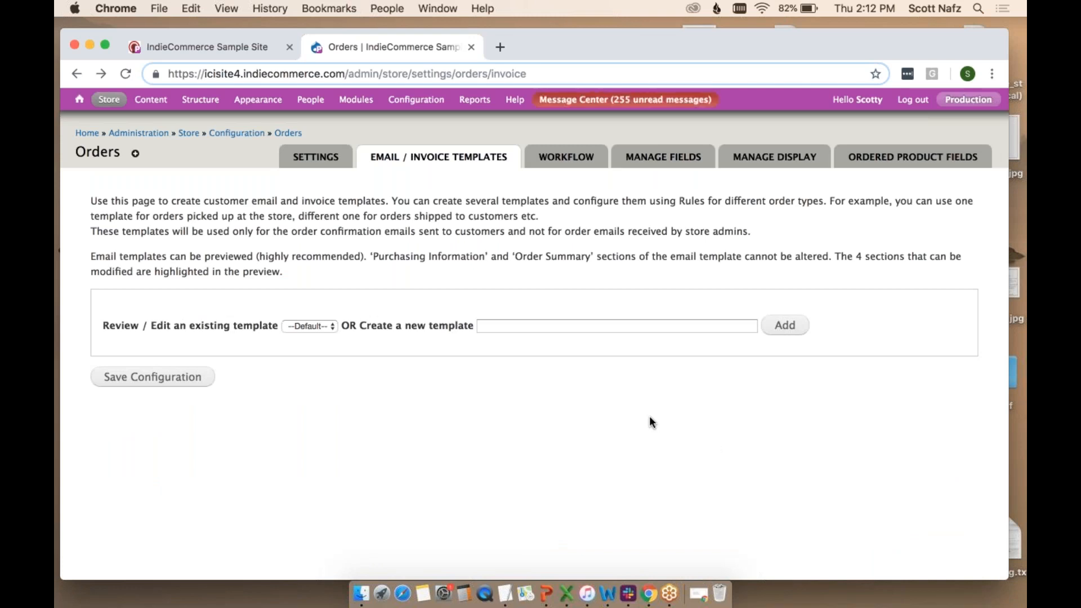
- On the icisite3 sample site, open the order Email / Invoice Templates settings and load the existing In-store Pickup template
left_click(241, 44)
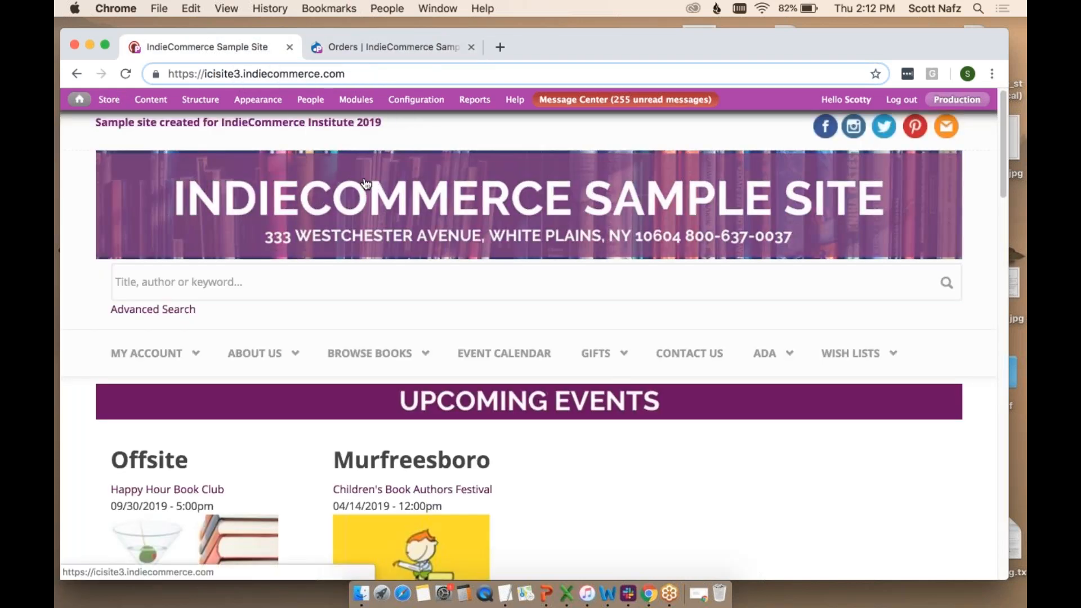
mouse_move(108, 100)
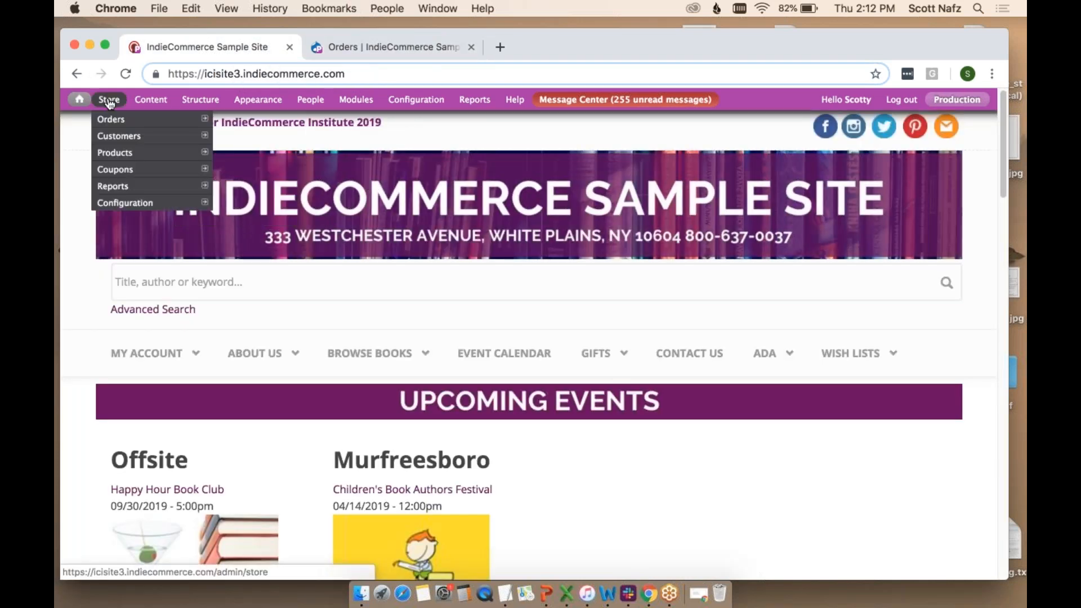
mouse_move(130, 204)
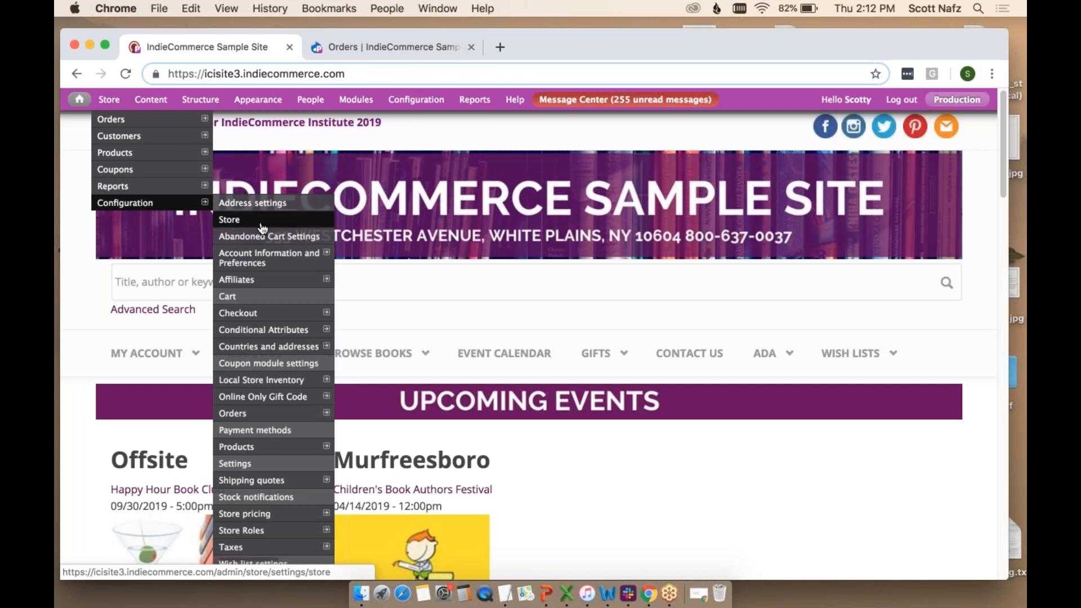
mouse_move(267, 420)
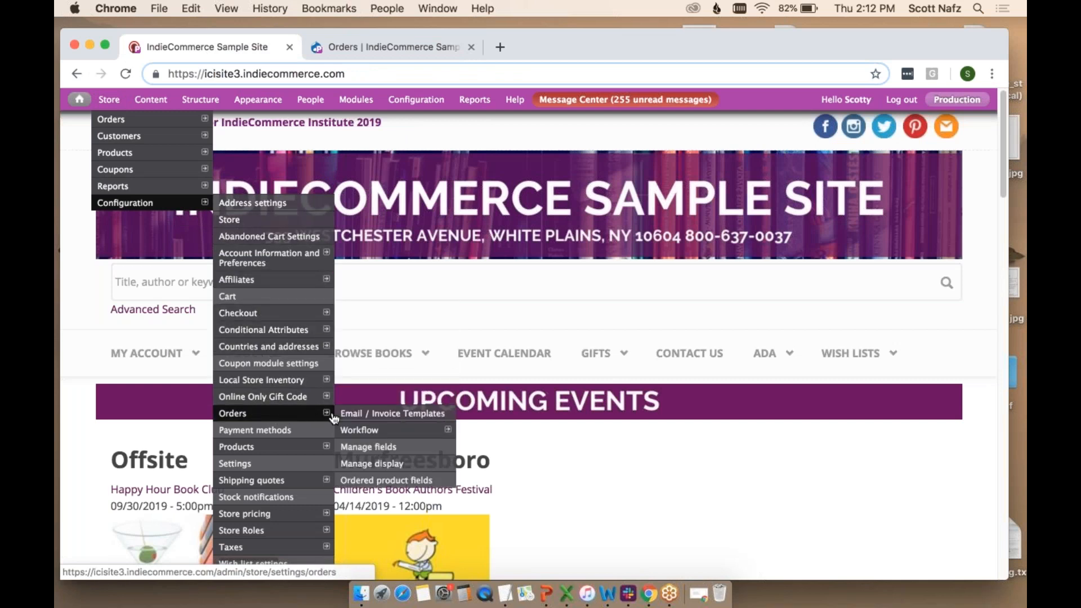
left_click(371, 418)
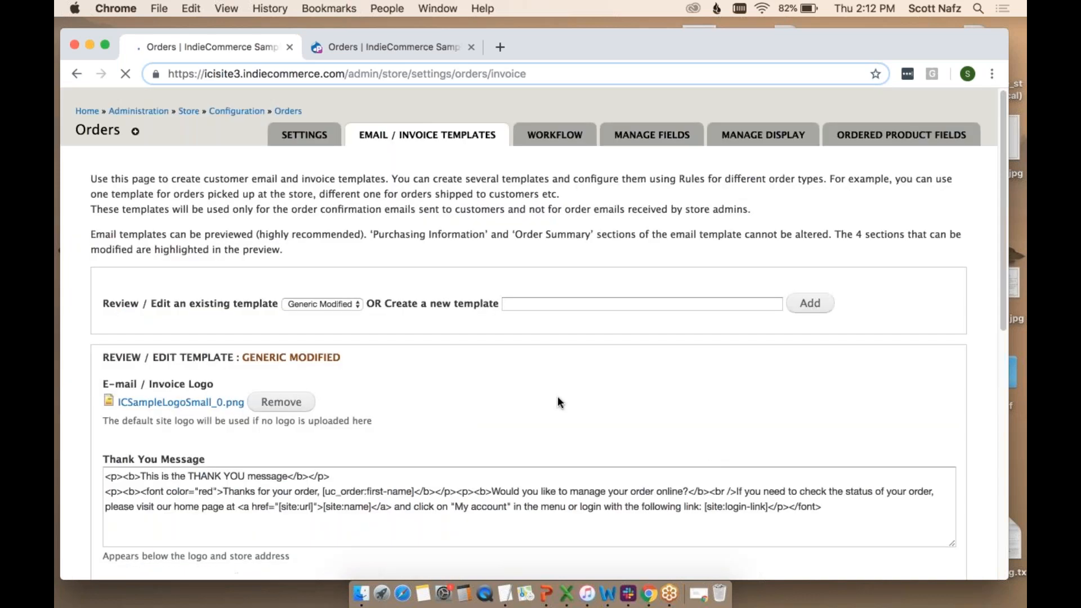
scroll(551, 378, "down", 1)
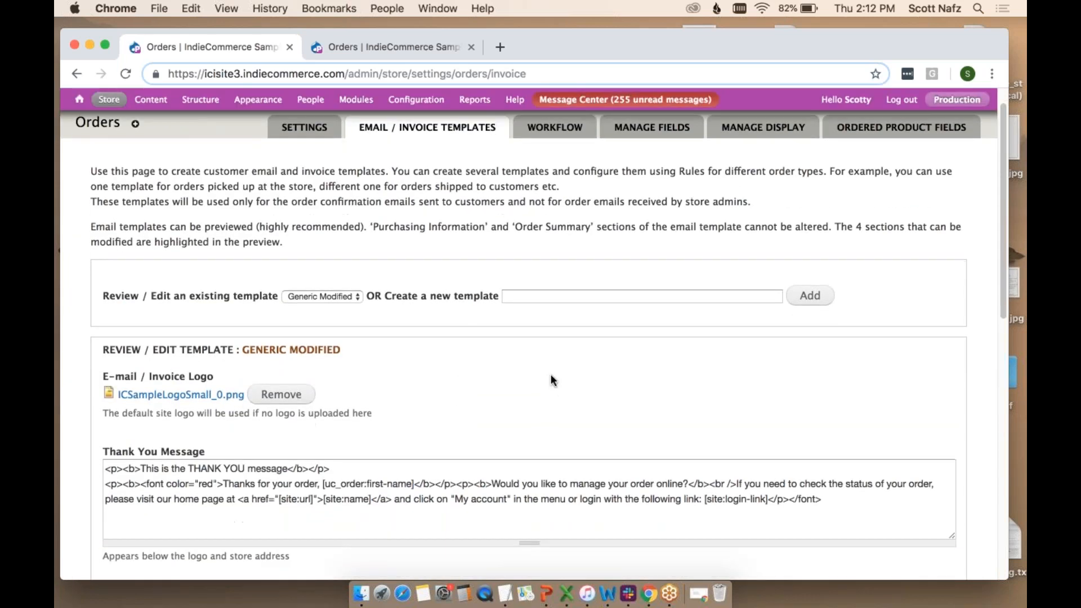
left_click(319, 294)
left_click(320, 282)
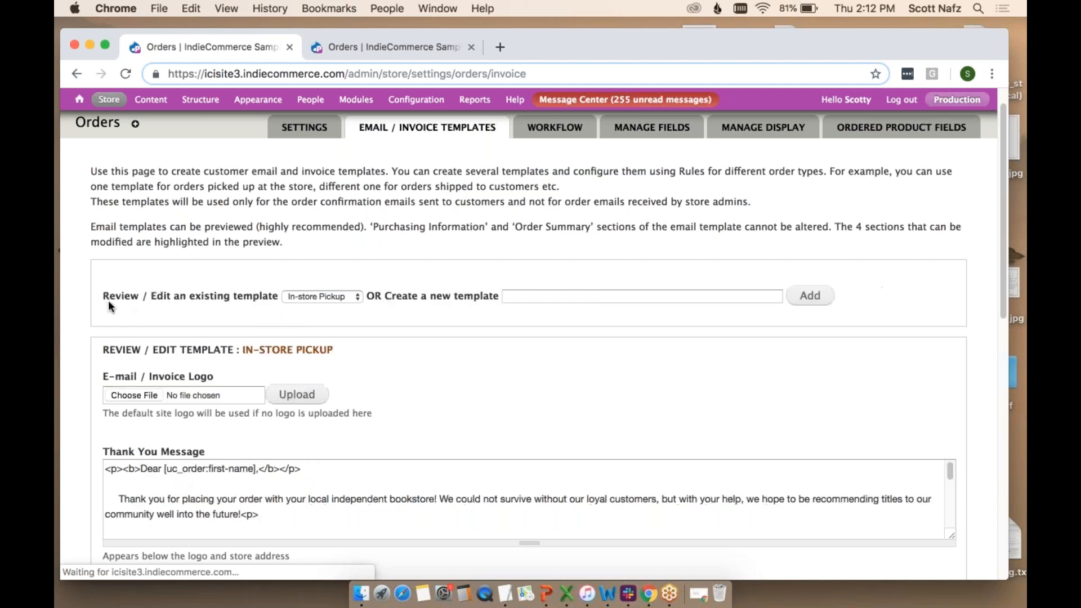
- Examine the In-store Pickup template's Thank You Message, Help Text, Auto-Reply Message and Signature/Store Contact Info
scroll(663, 352, "down", 3)
scroll(592, 290, "down", 3)
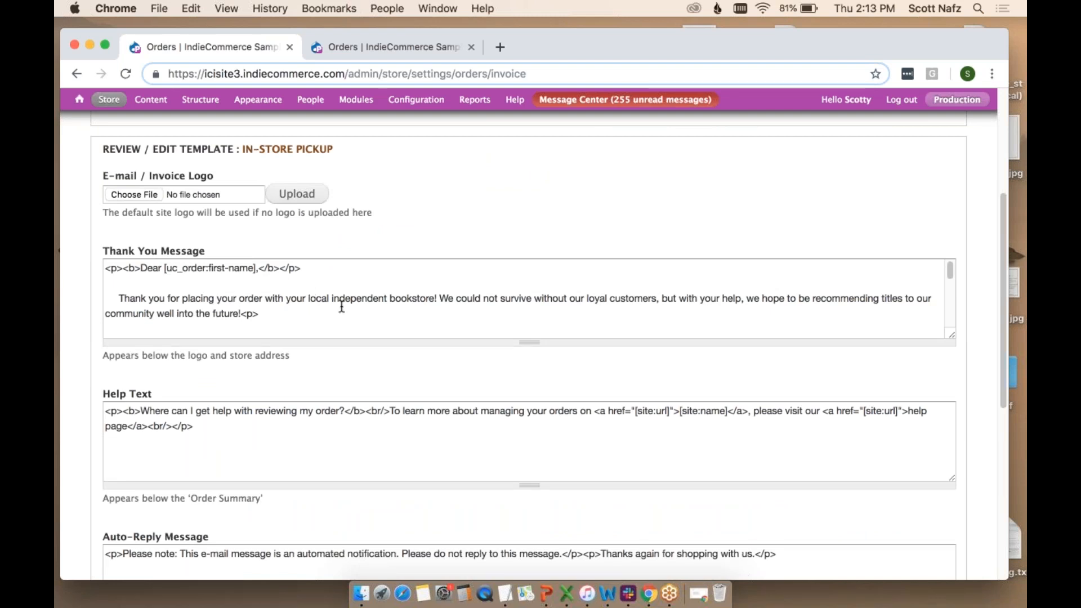
scroll(341, 307, "down", 5)
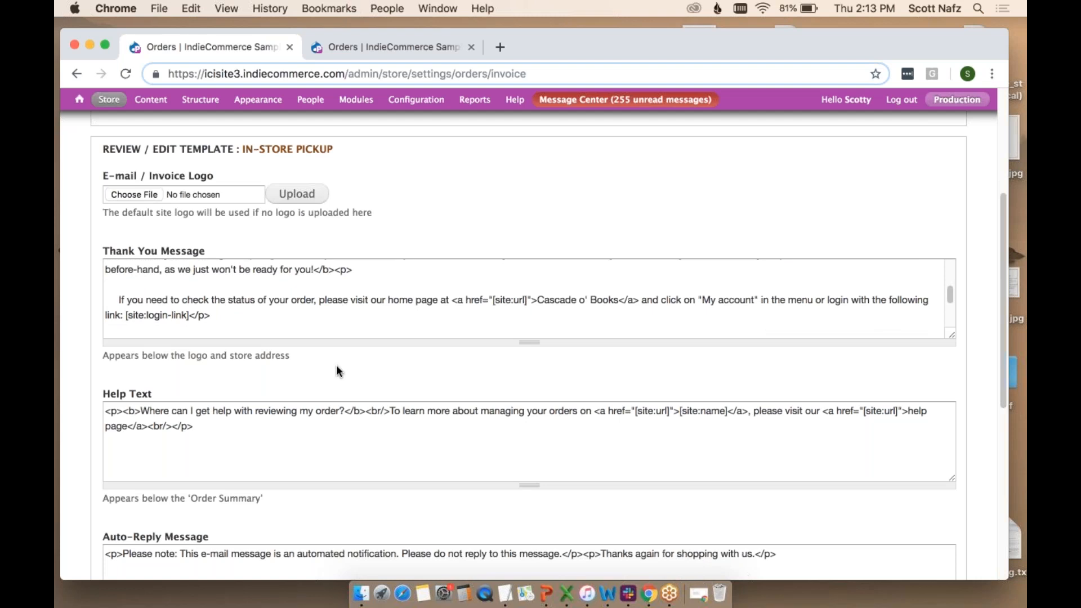
scroll(337, 369, "down", 3)
scroll(529, 344, "down", 5)
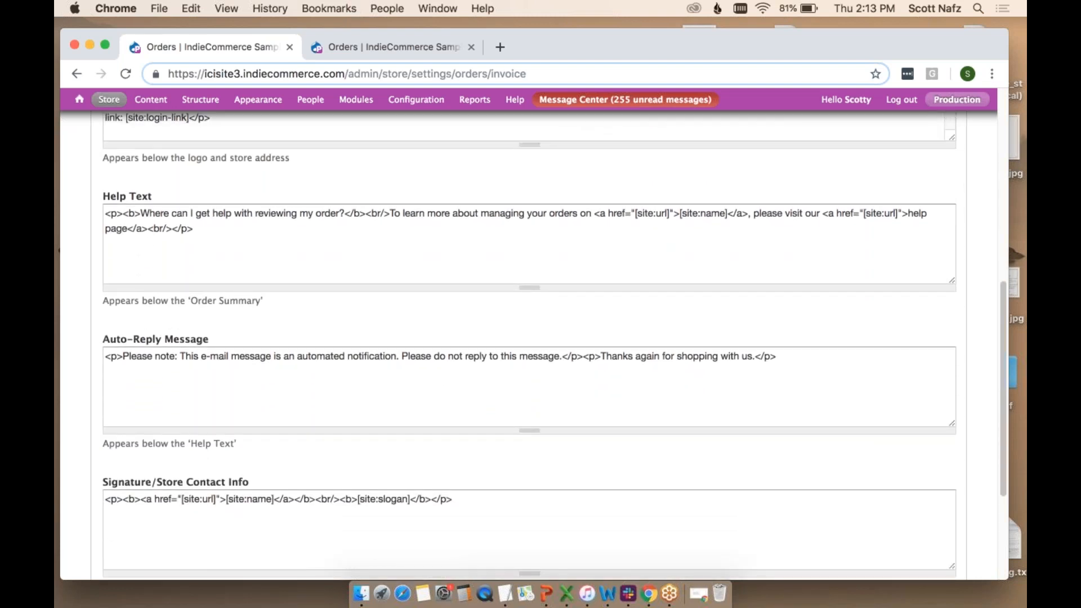
scroll(337, 369, "down", 1)
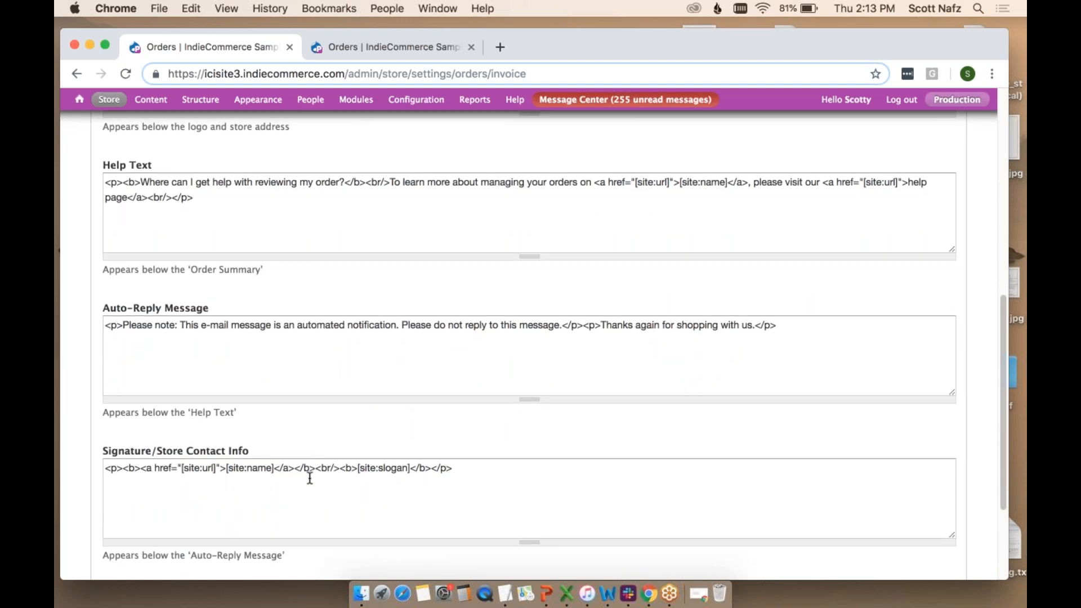
scroll(310, 478, "up", 10)
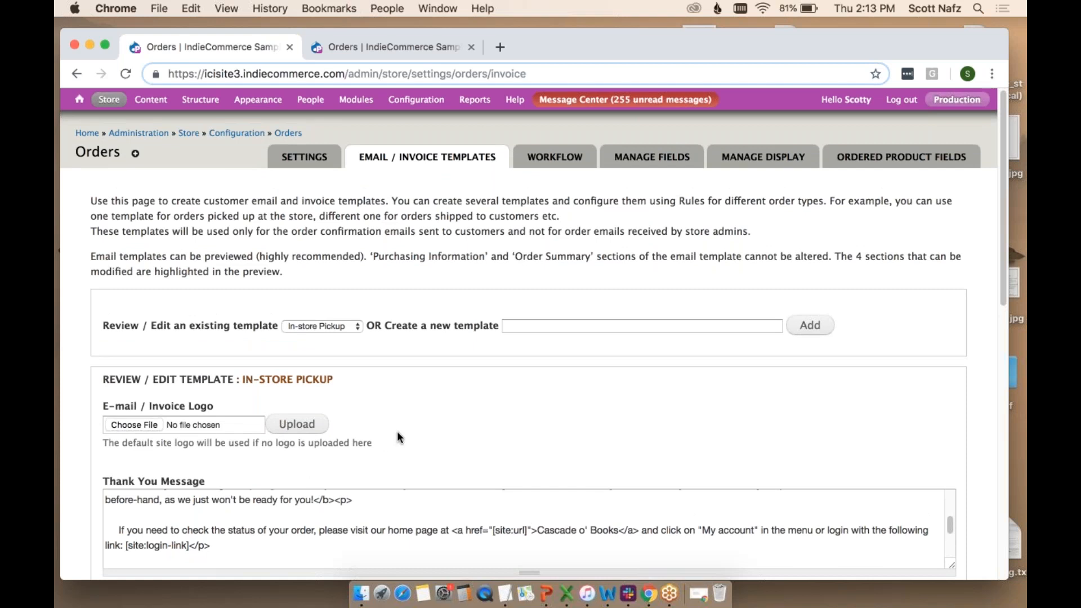
- Preview the In-store Pickup e-mail, check its greeting and bold pickup reminder, and close the preview
scroll(397, 433, "down", 10)
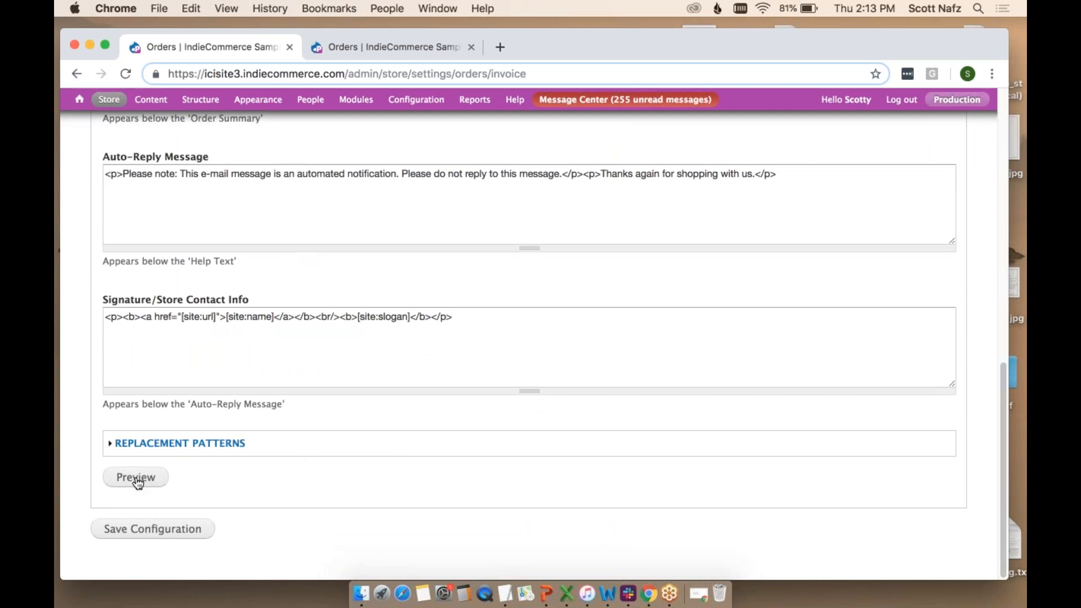
left_click(137, 479)
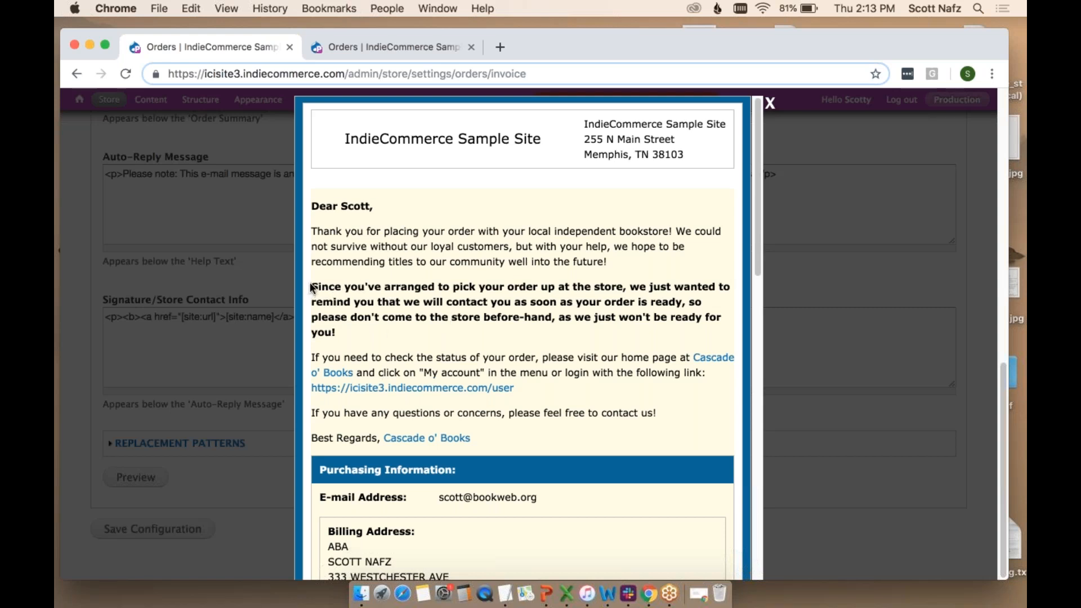
left_click_drag(310, 282, 379, 328)
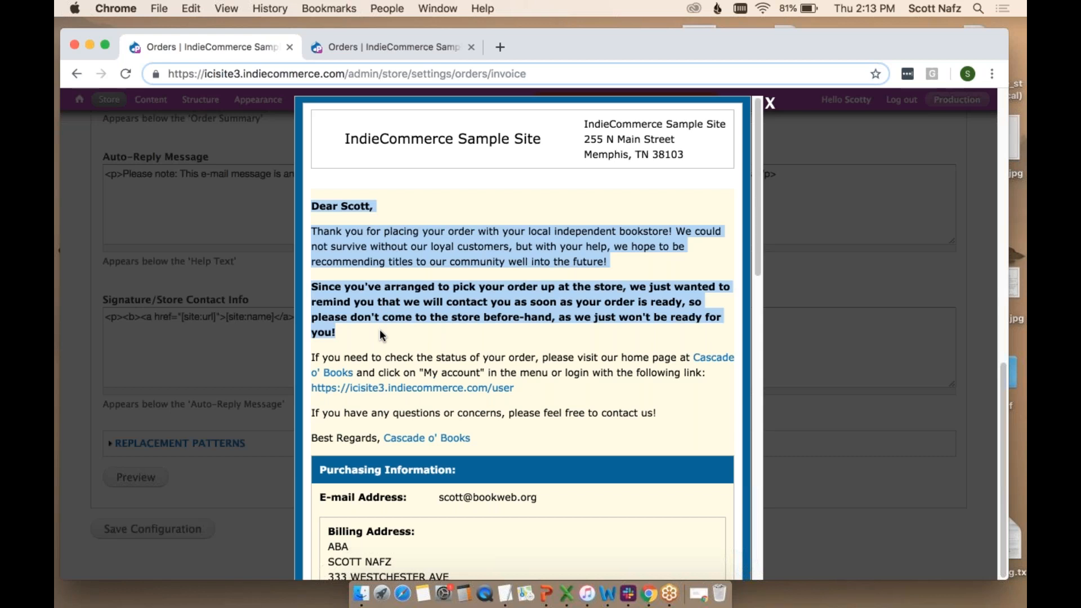
left_click(380, 330)
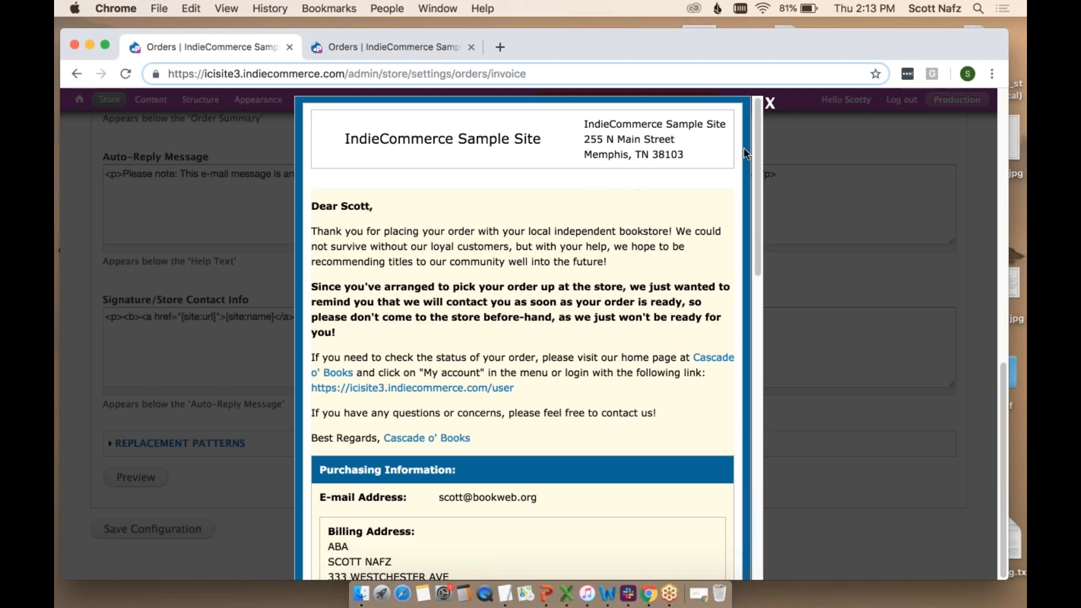
left_click(770, 103)
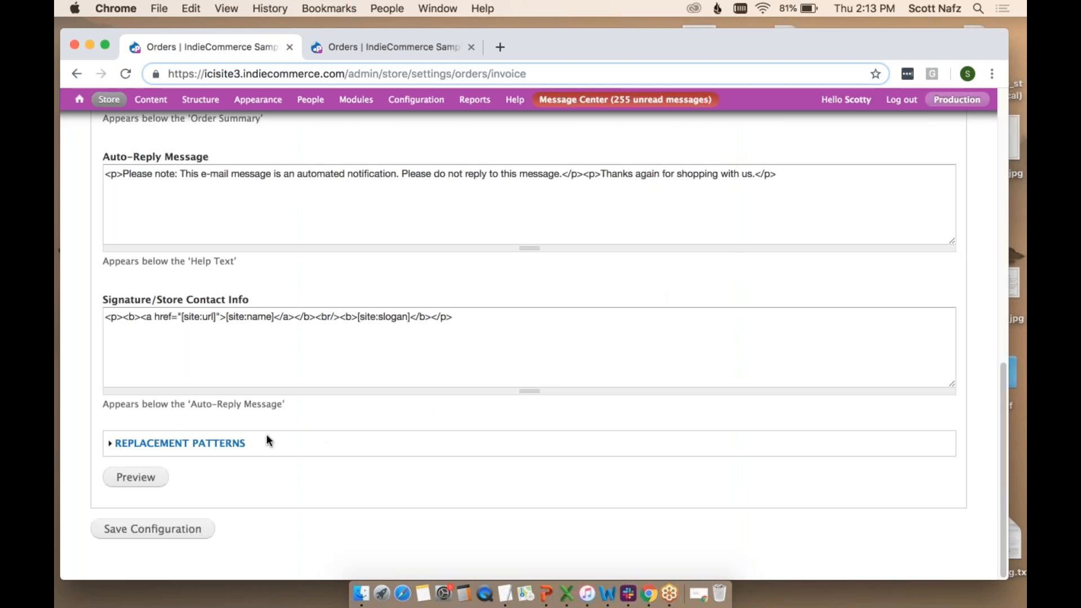
- Expand the replacement patterns to view the available token groups, and save the template configuration
left_click(193, 444)
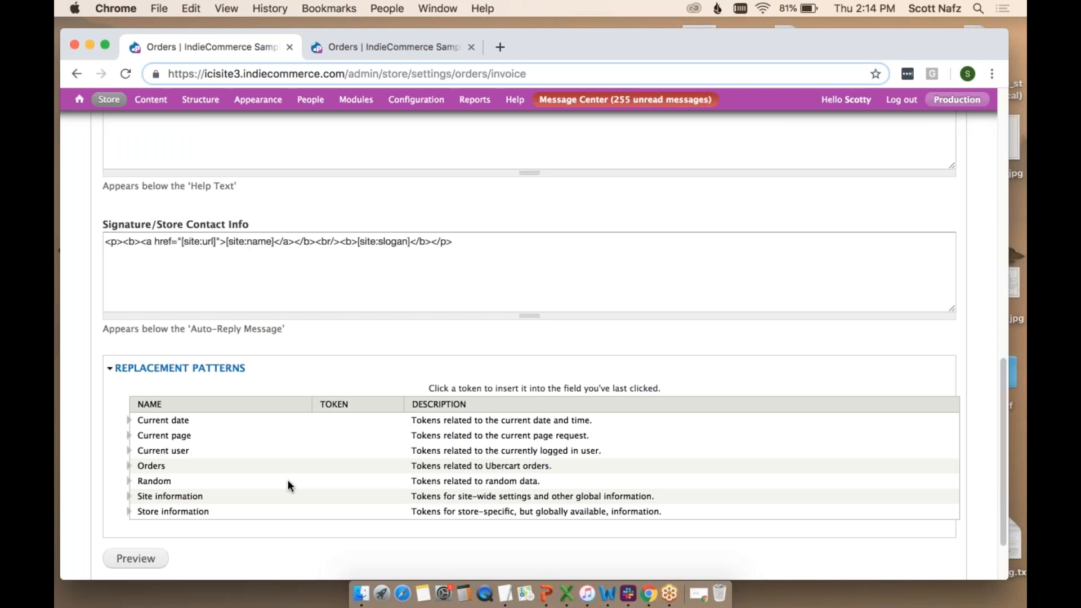
scroll(288, 481, "down", 2)
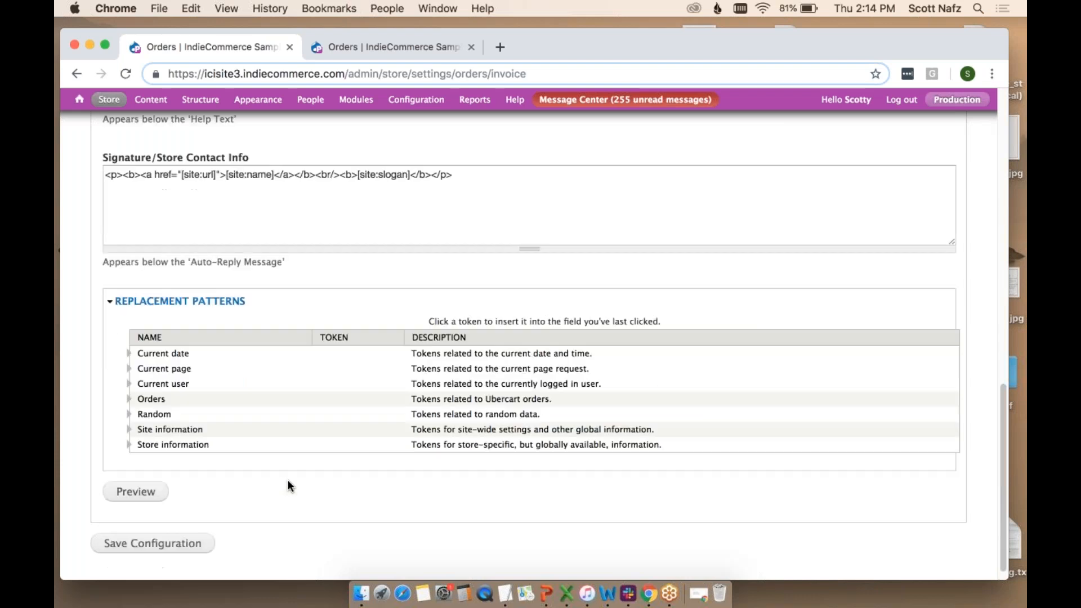
scroll(288, 479, "up", 3)
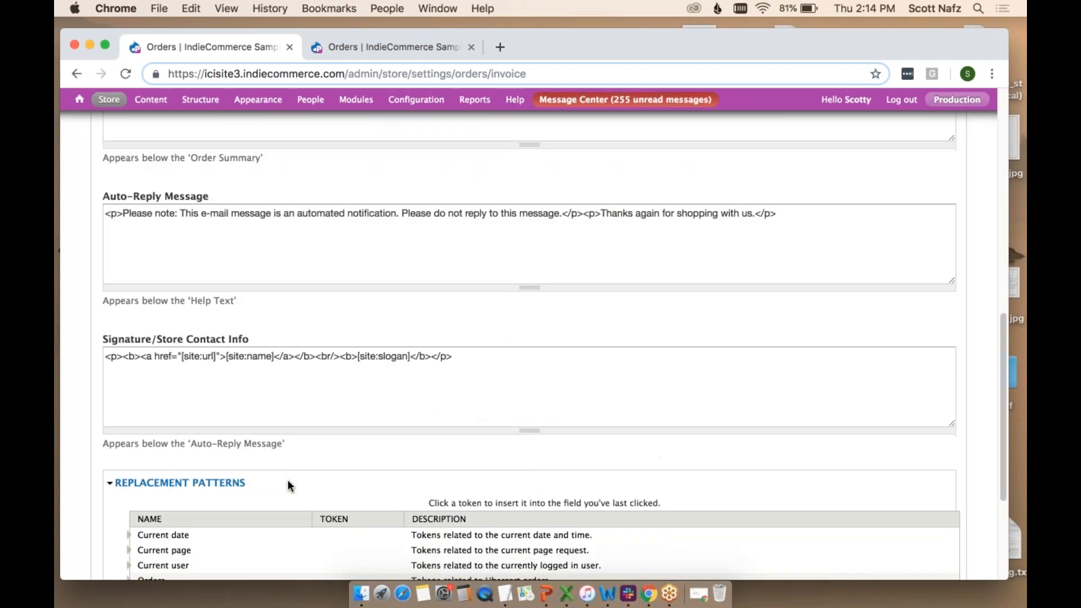
scroll(288, 479, "down", 4)
left_click(173, 541)
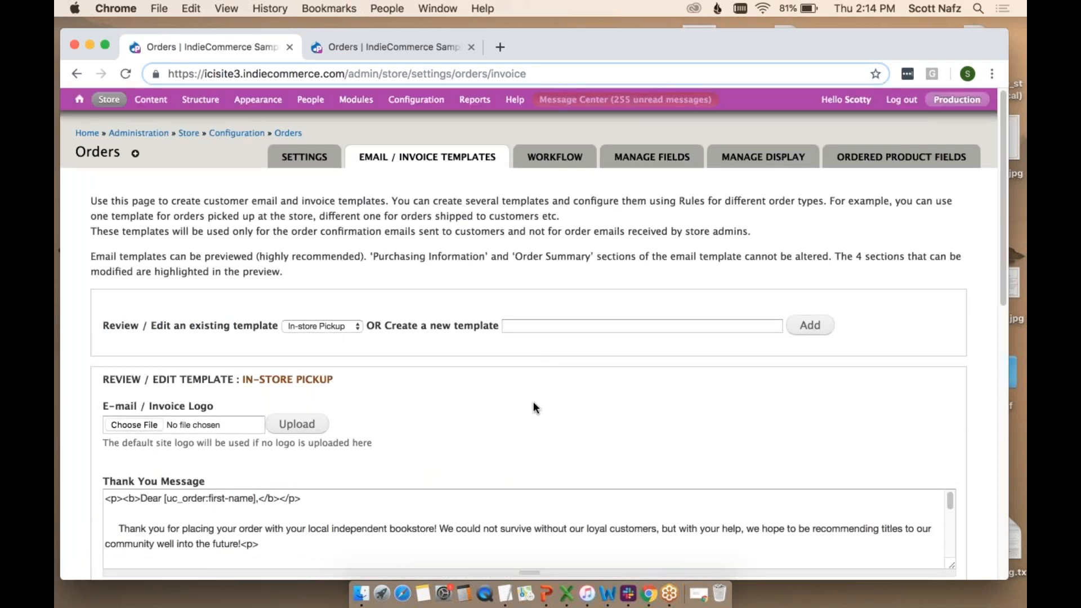
- Open the site's workflow Rules page and bring up the list of active rules
scroll(533, 402, "down", 1)
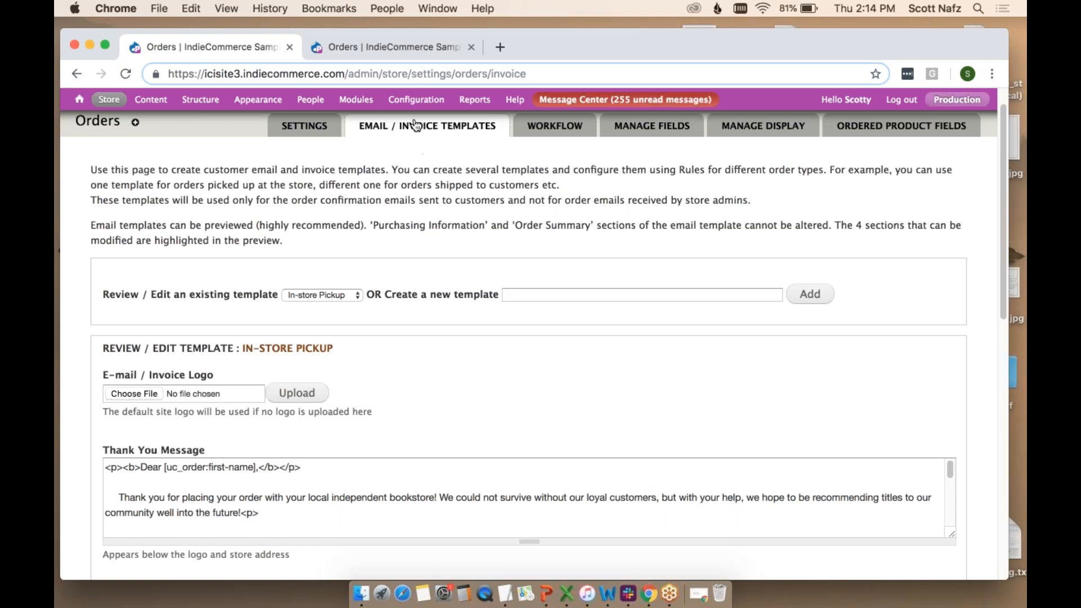
mouse_move(415, 101)
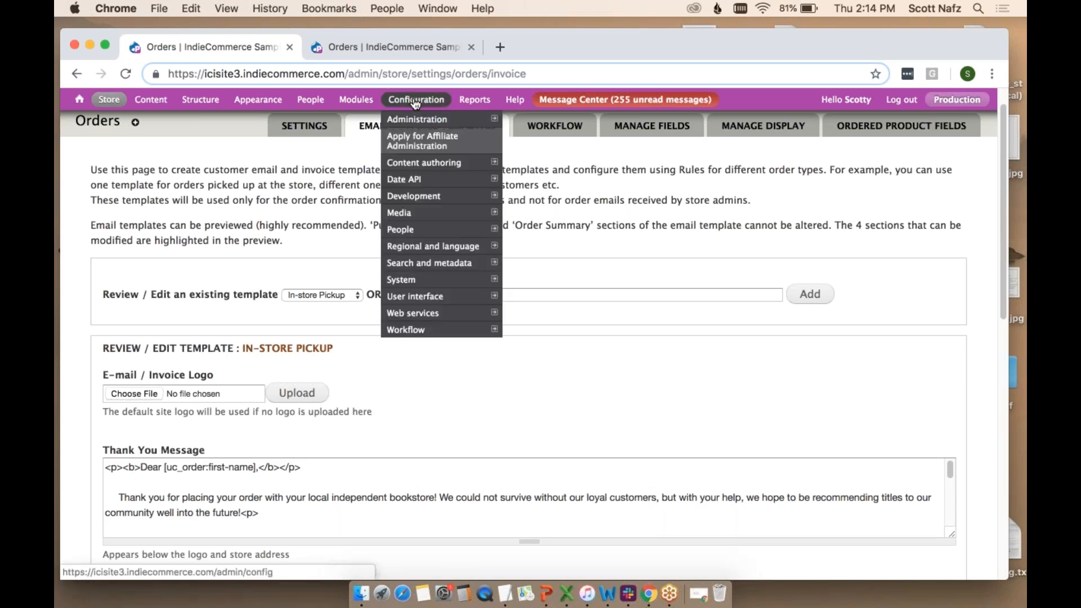
mouse_move(437, 333)
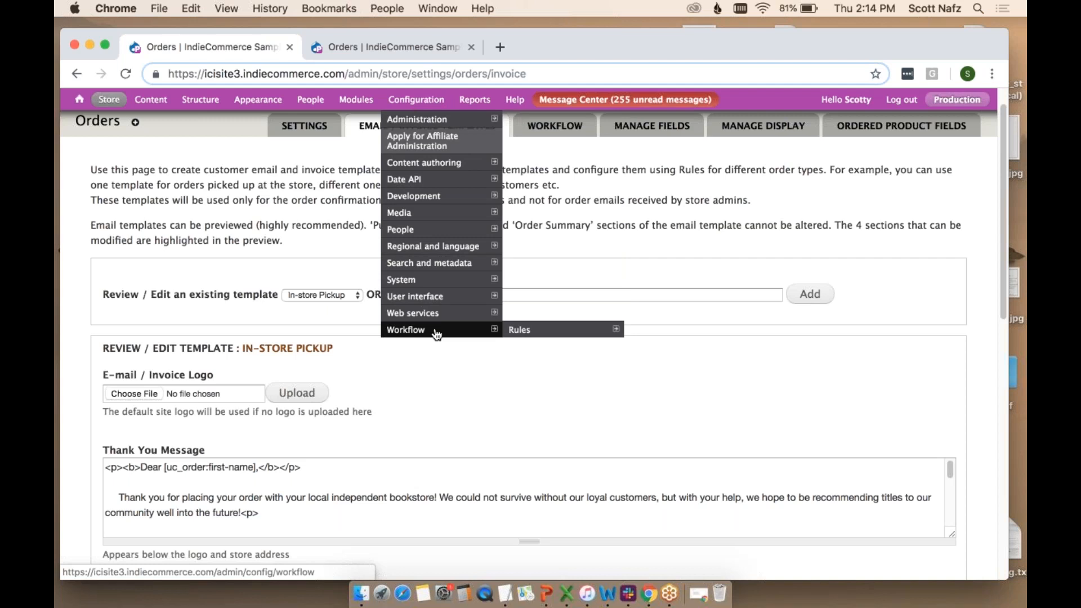
left_click(534, 332)
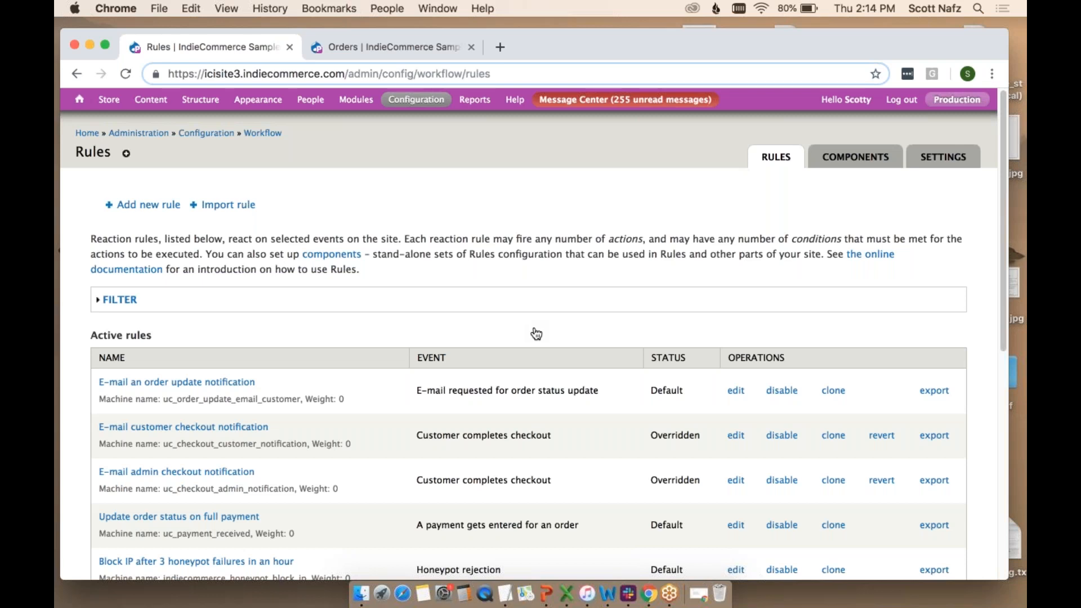
scroll(536, 333, "down", 5)
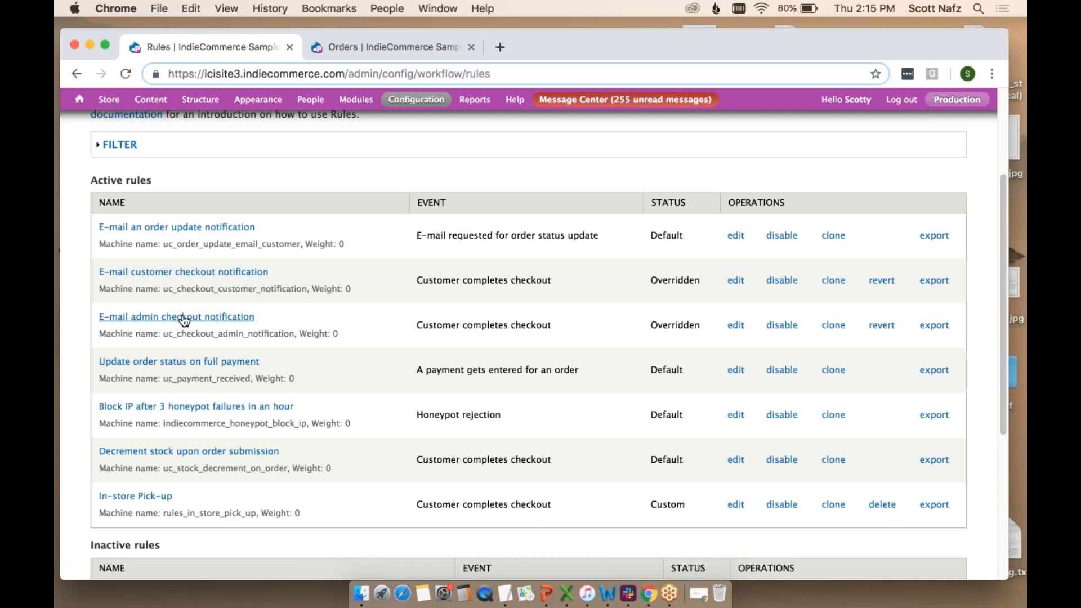
- Delete the custom In-store Pick-up rule from the active rules and confirm the deletion
scroll(289, 320, "down", 3)
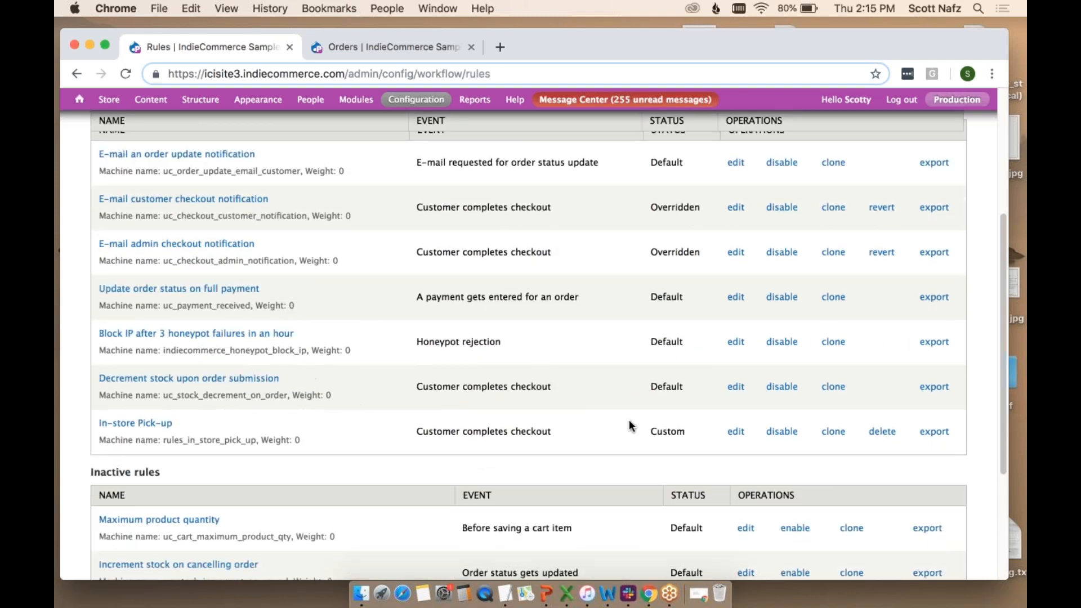
left_click(886, 433)
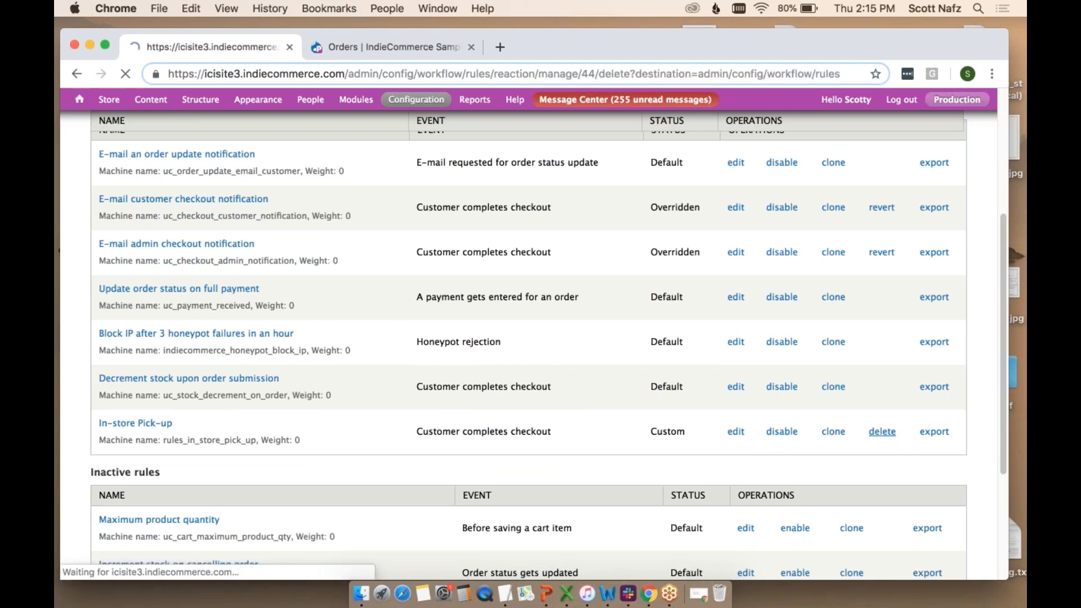
left_click(125, 219)
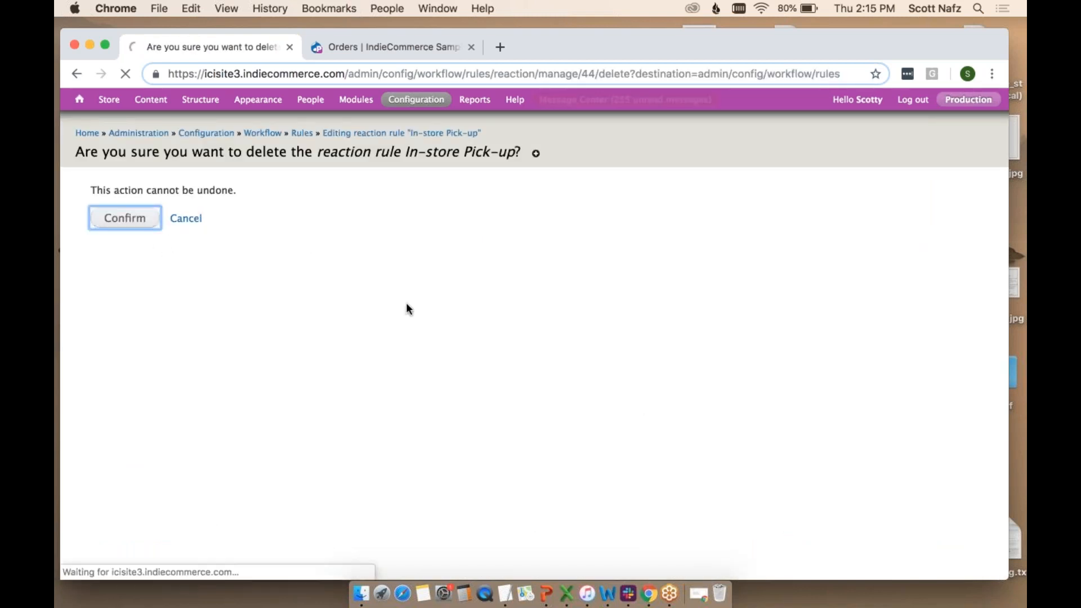
scroll(406, 304, "down", 5)
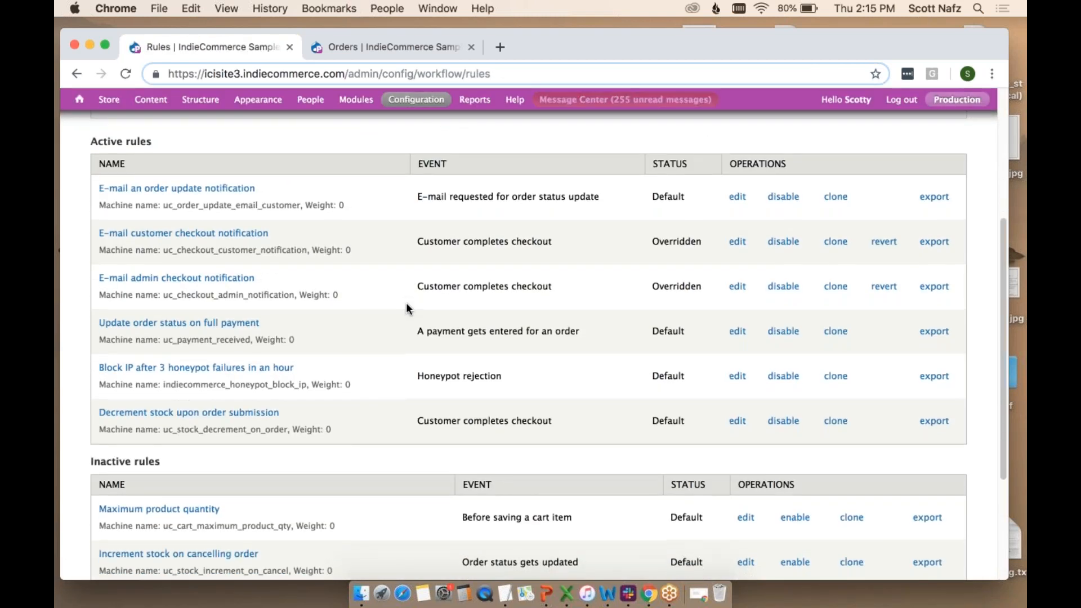
- Add a new rule named In-store Pick-up Email that reacts on the event Customer completes checkout, and save it
scroll(406, 304, "up", 1)
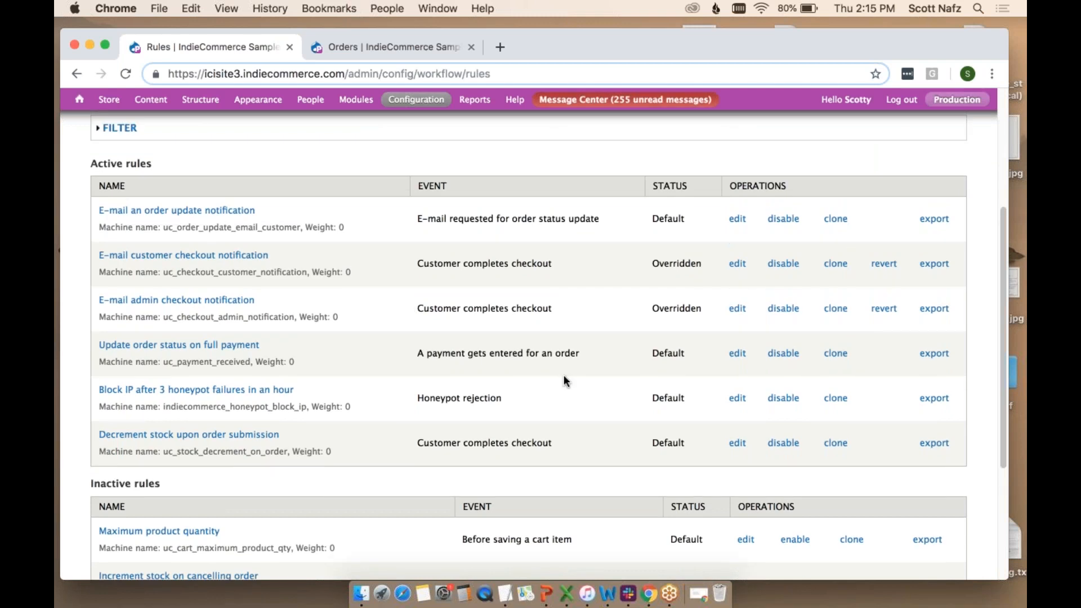
scroll(332, 265, "up", 3)
left_click(149, 146)
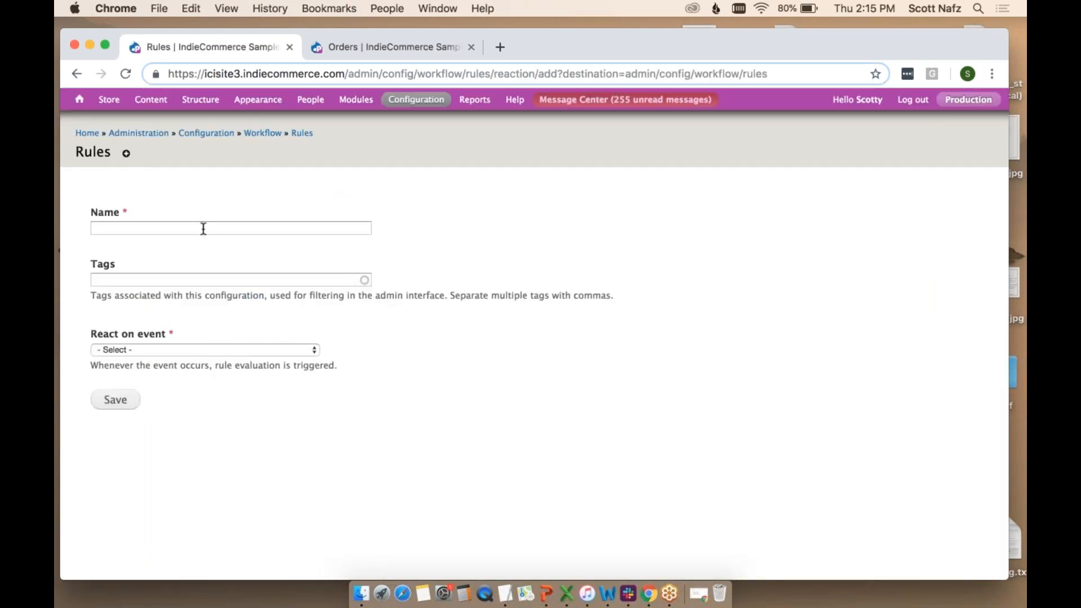
left_click(203, 228)
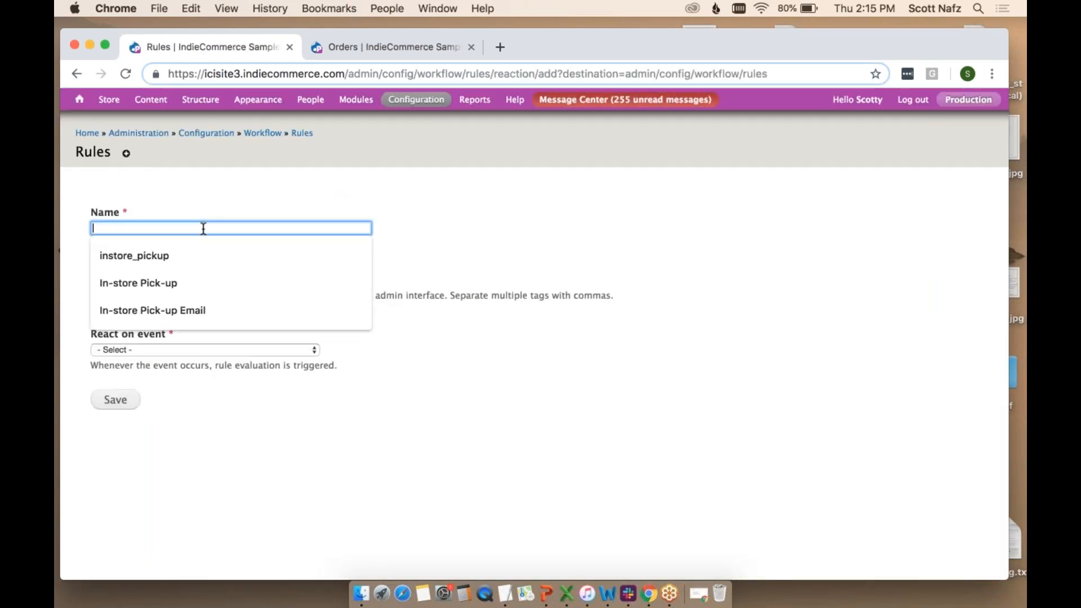
left_click(152, 310)
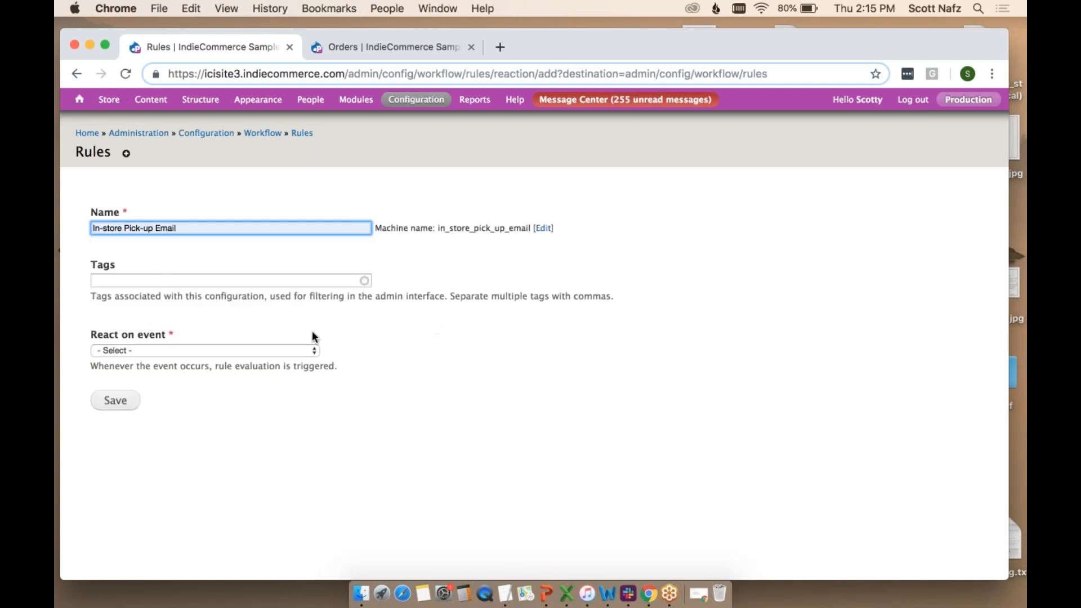
left_click(167, 351)
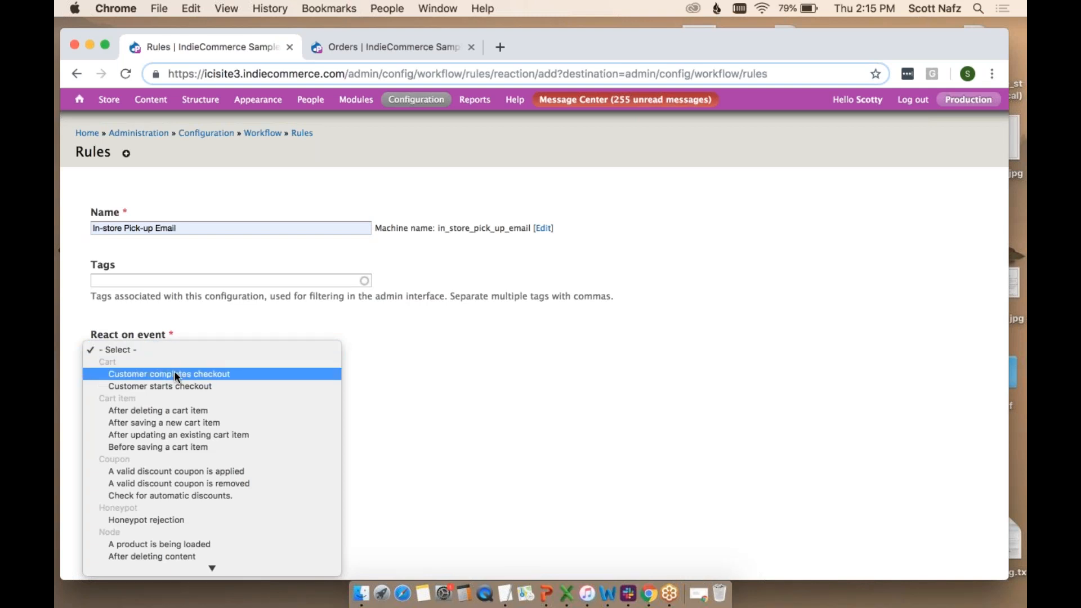
scroll(174, 370, "down", 5)
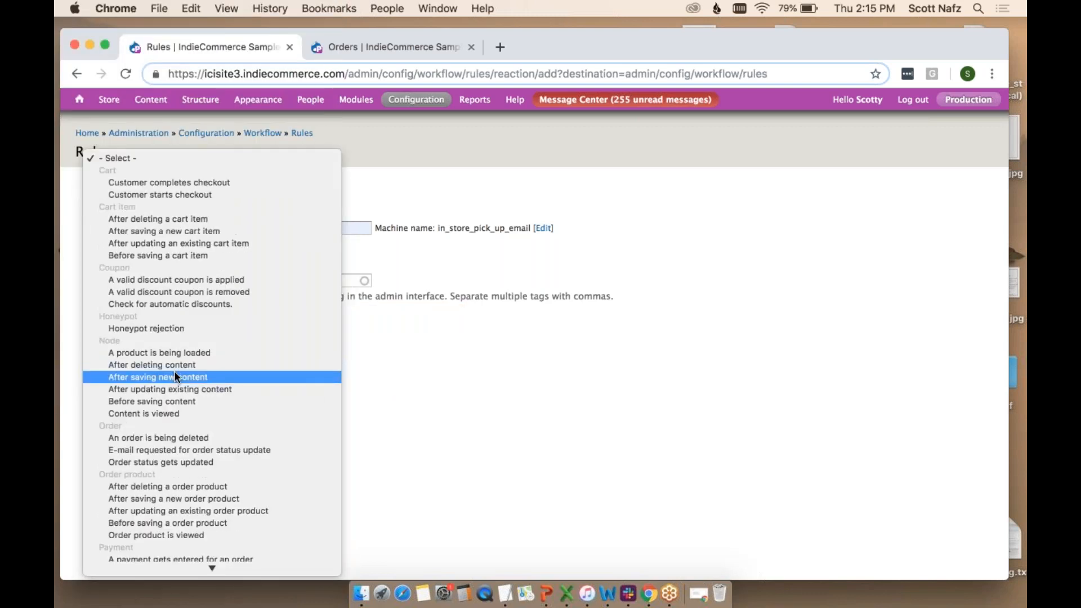
left_click(158, 182)
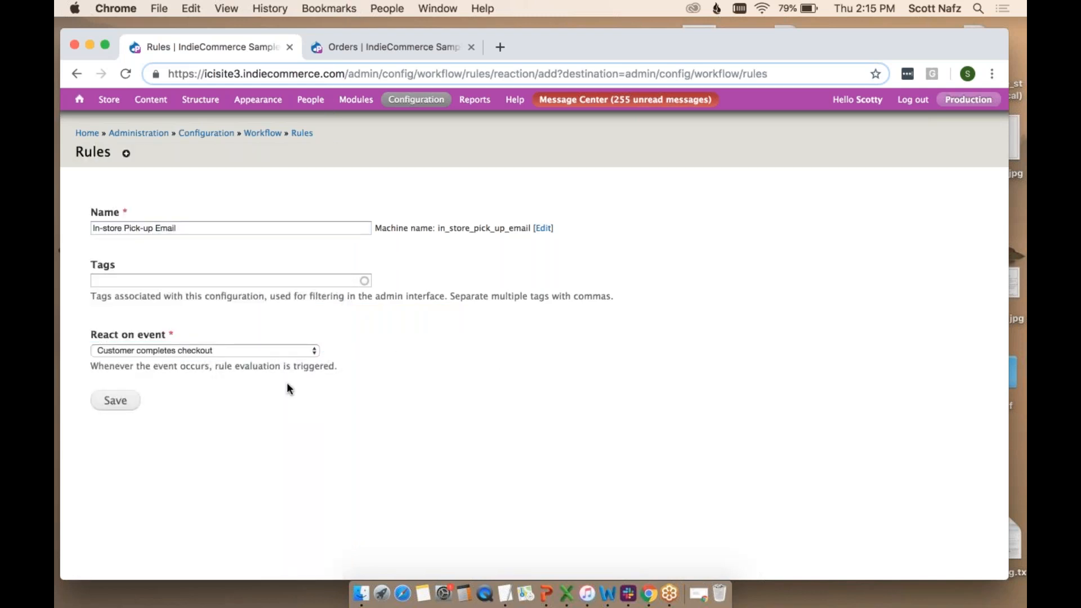
left_click(125, 403)
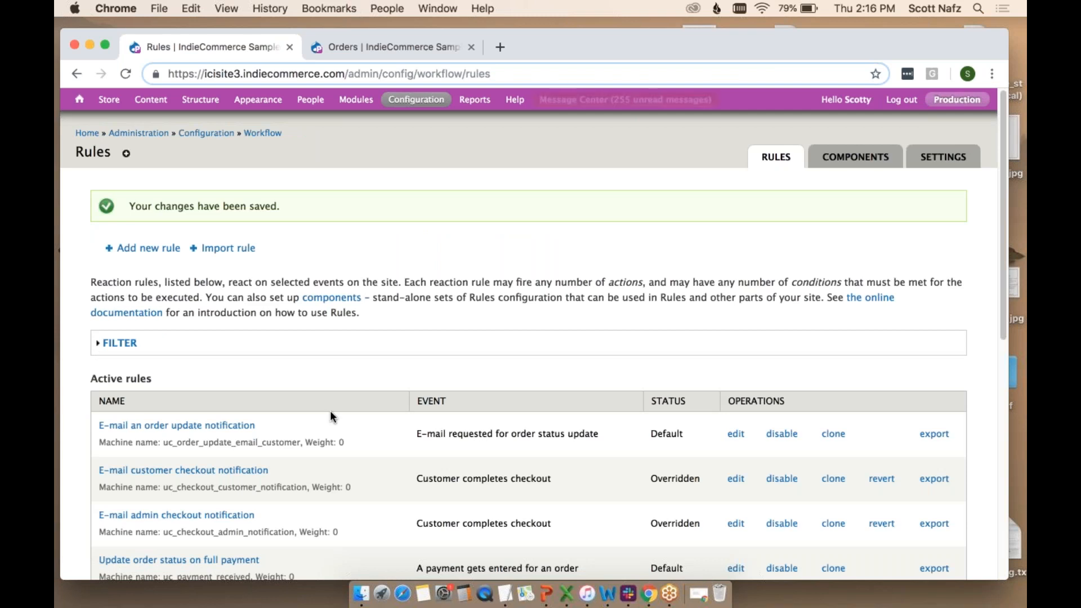
- Open the In-store Pick-up Email rule and add the condition "Order has a shipping quote from a particular method"
scroll(331, 417, "down", 5)
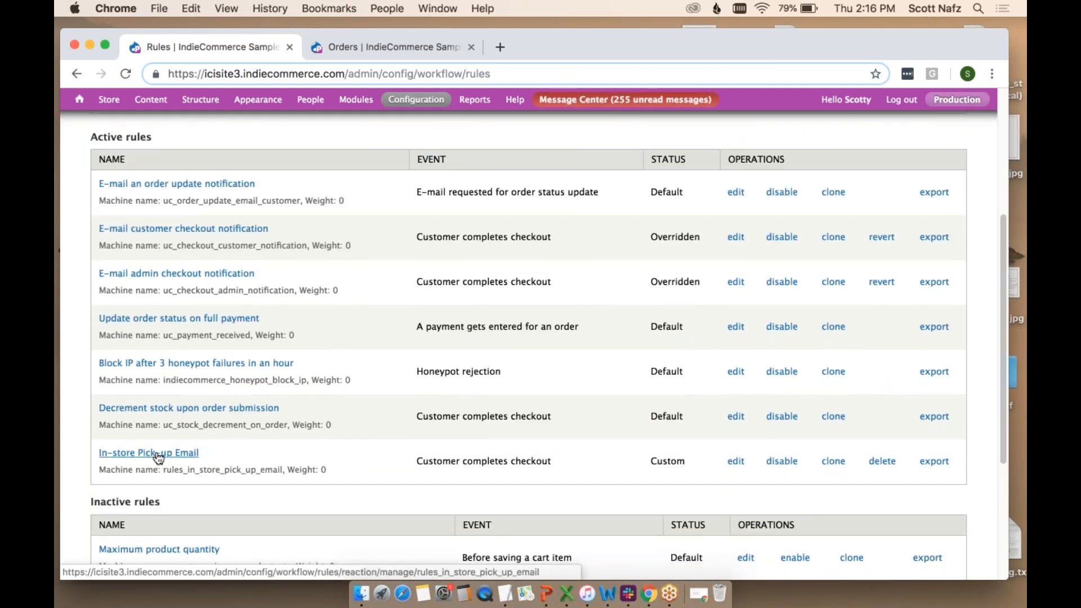
left_click(158, 453)
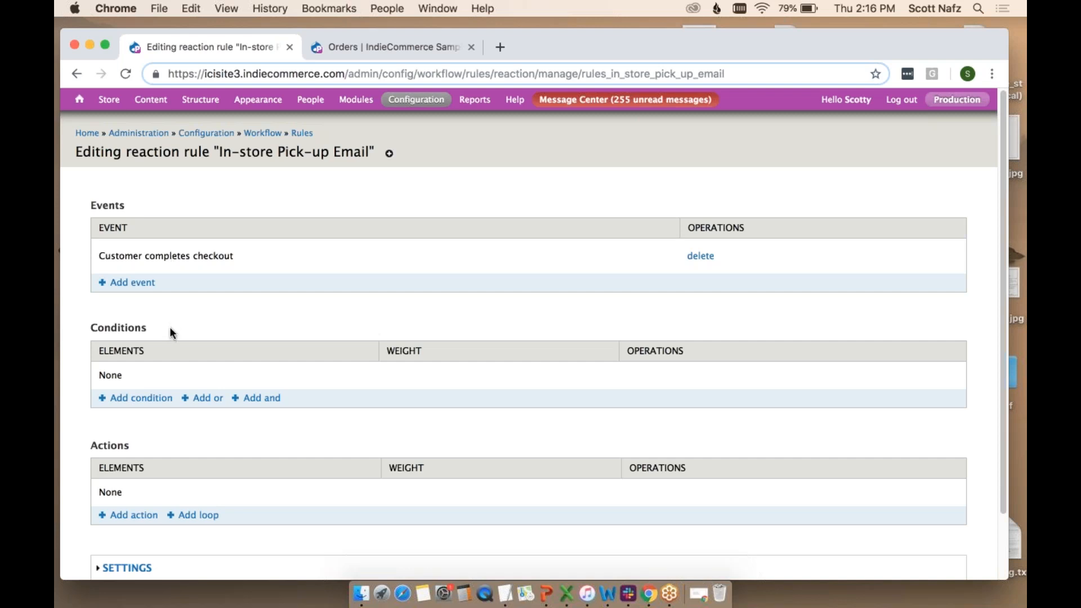
left_click(145, 399)
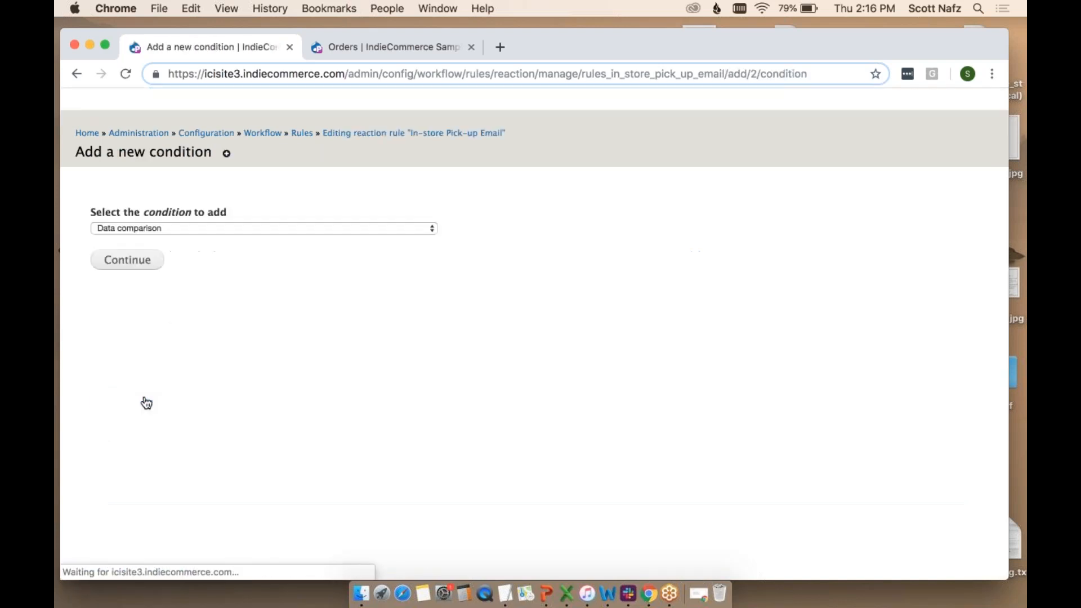
left_click(178, 228)
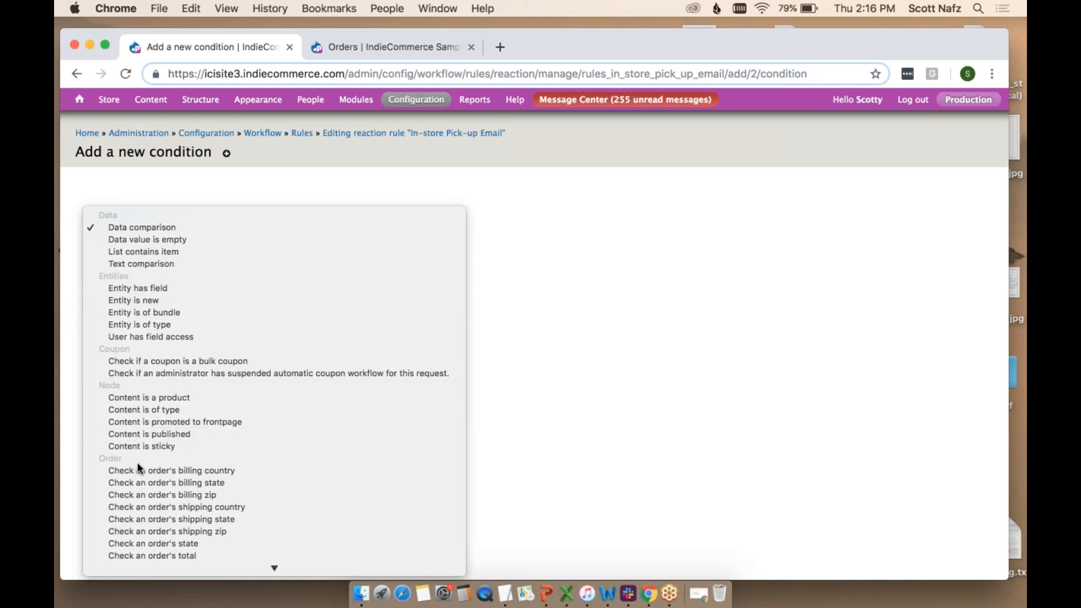
scroll(139, 468, "down", 5)
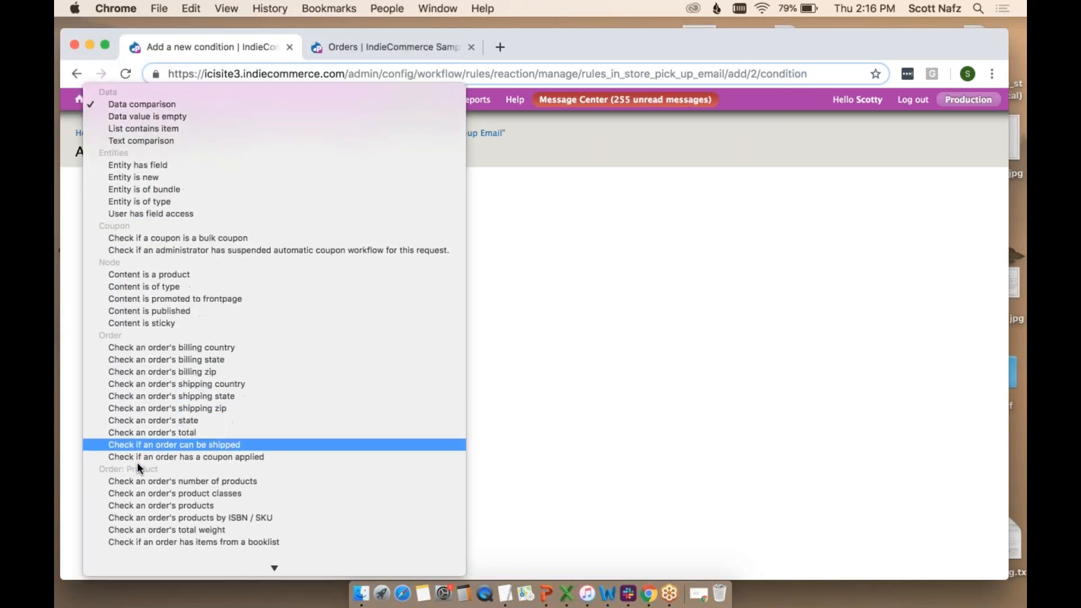
scroll(139, 467, "down", 2)
scroll(138, 467, "down", 7)
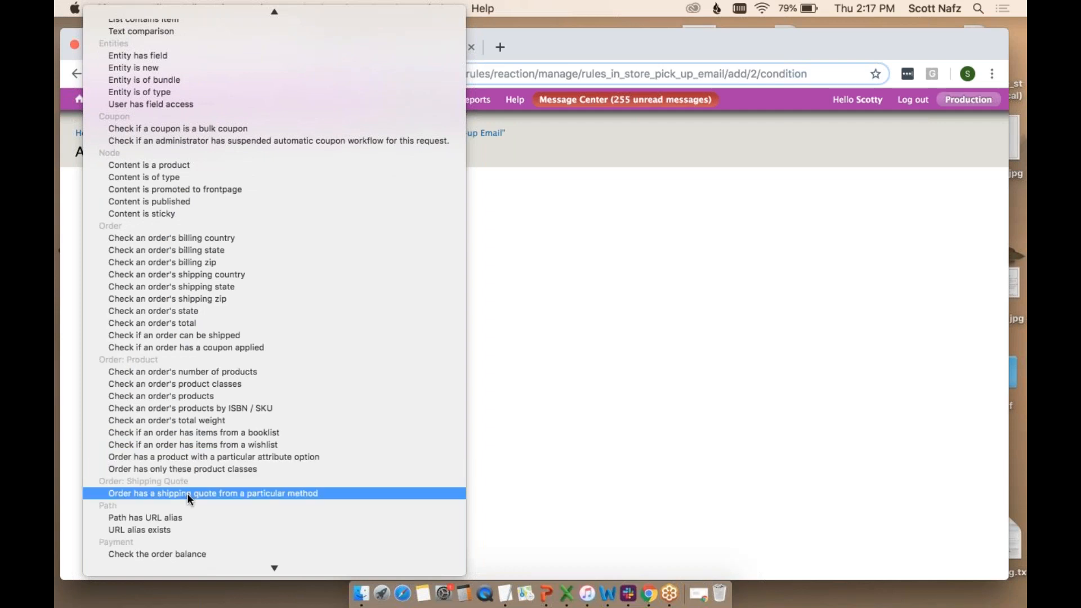
left_click(187, 493)
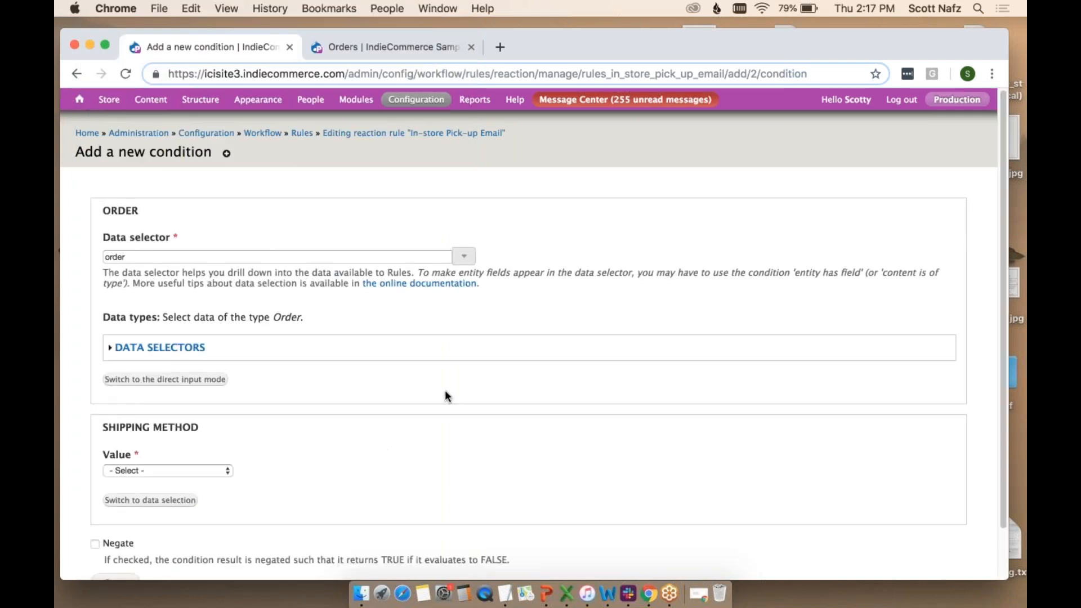
- Set the condition's shipping method to In-store Pickup and save the condition
scroll(444, 395, "down", 2)
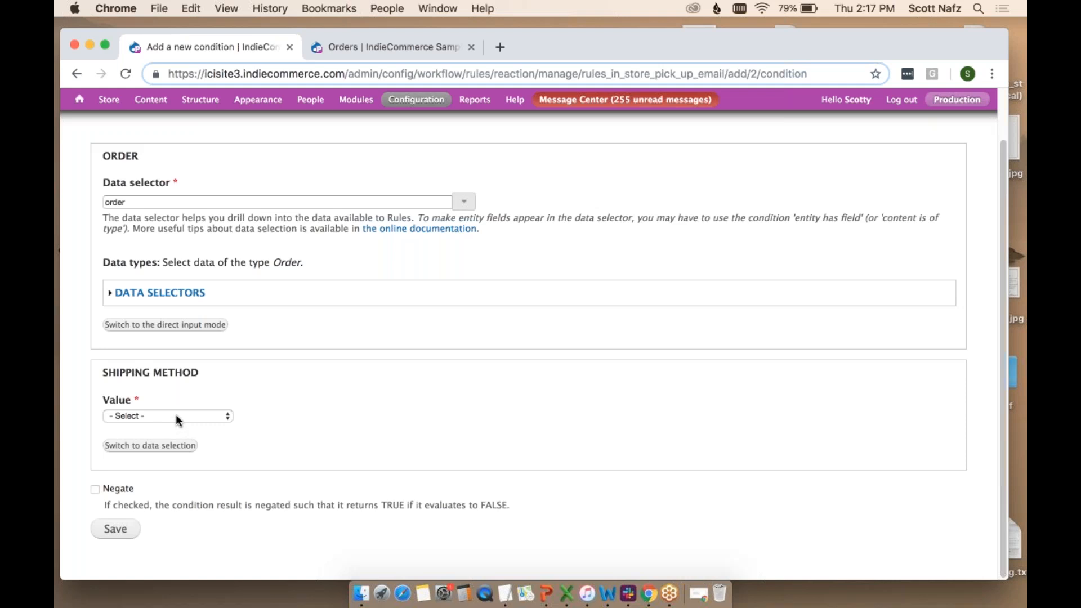
left_click(175, 416)
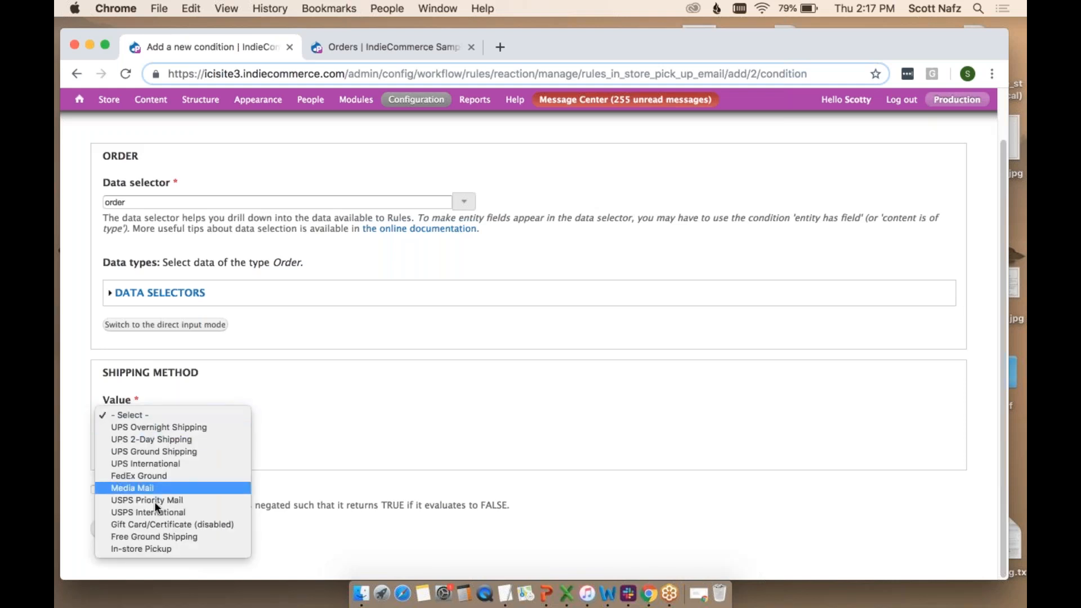
left_click(143, 549)
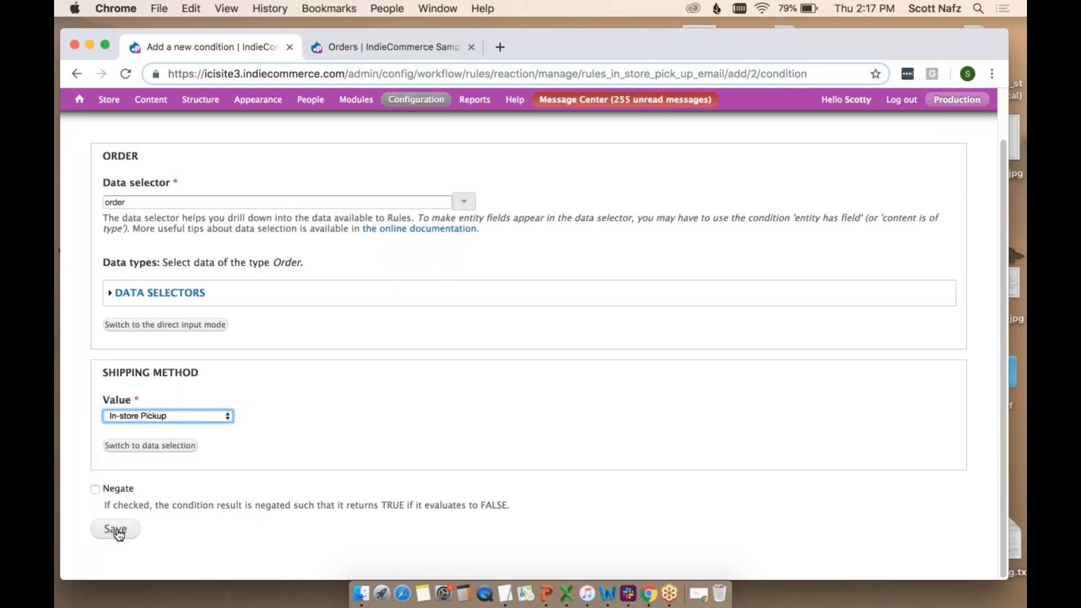
left_click(115, 530)
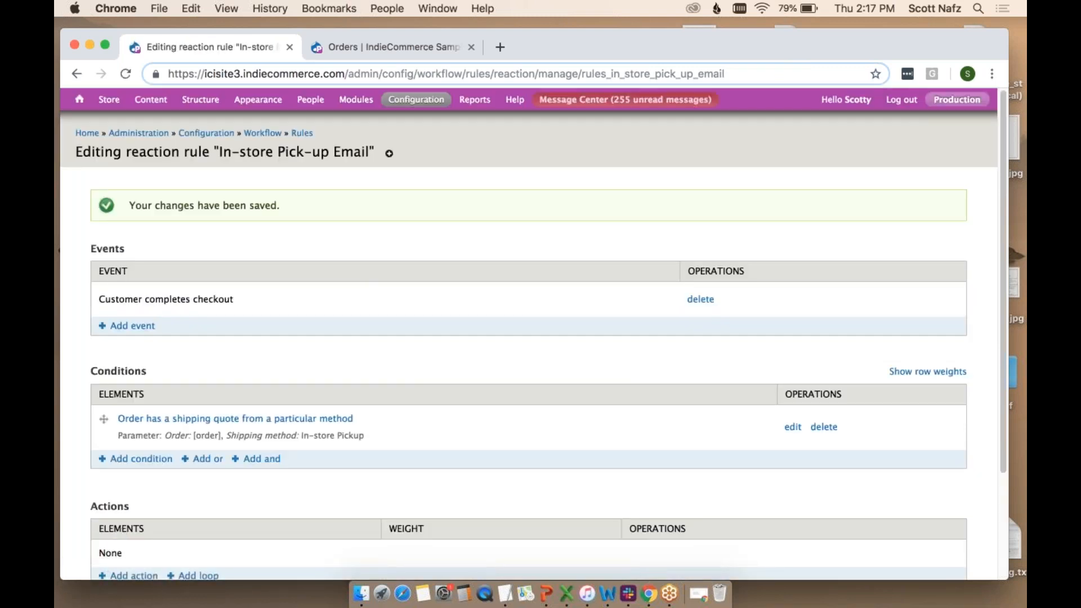
- Add the action "Email an order invoice" to the In-store Pick-up Email rule
scroll(533, 335, "down", 2)
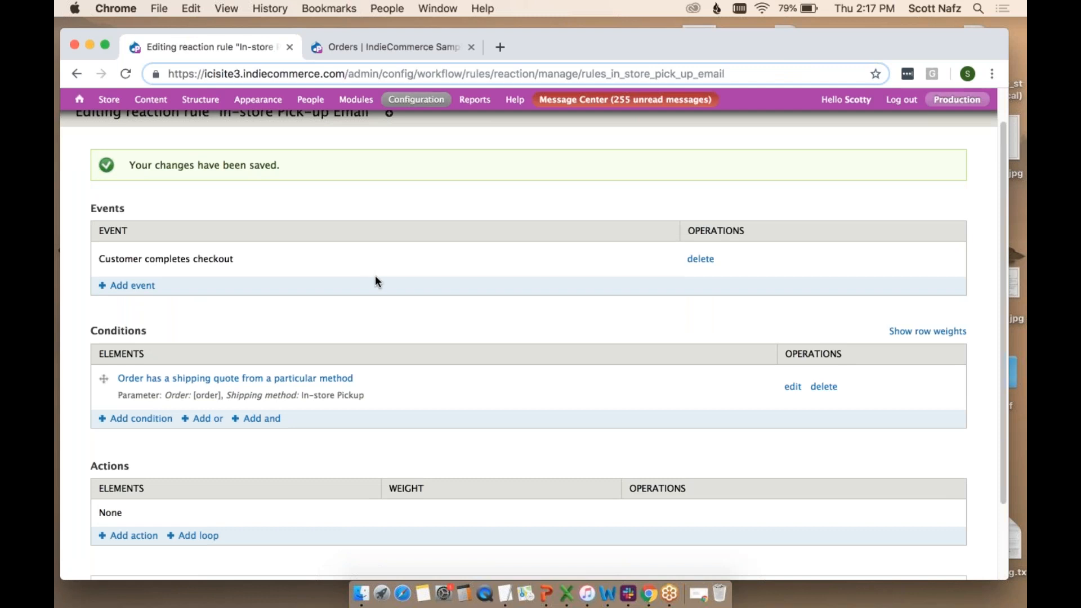
scroll(376, 280, "down", 3)
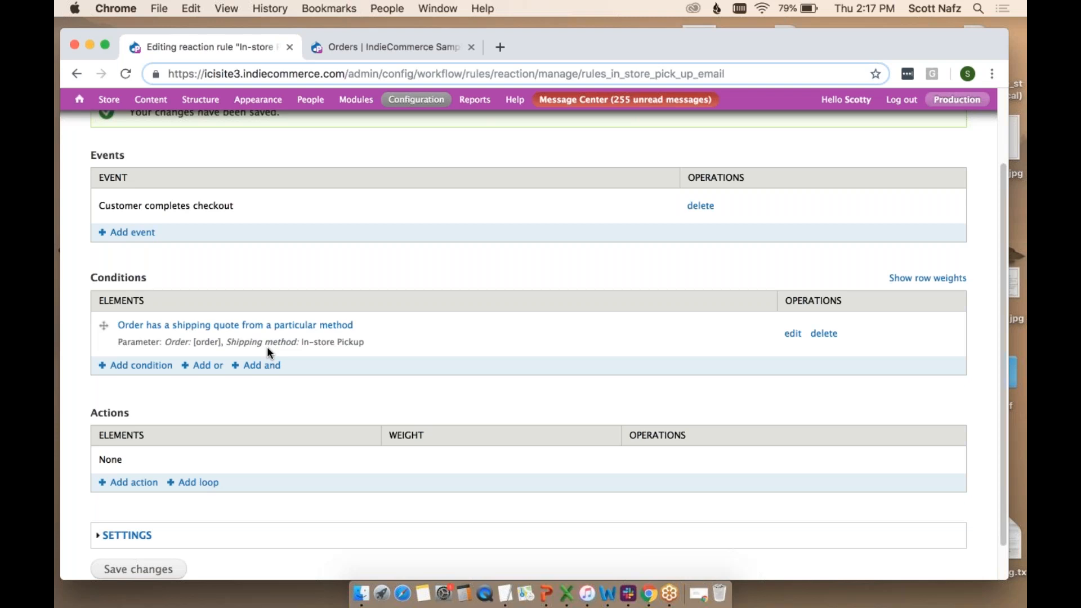
left_click(143, 485)
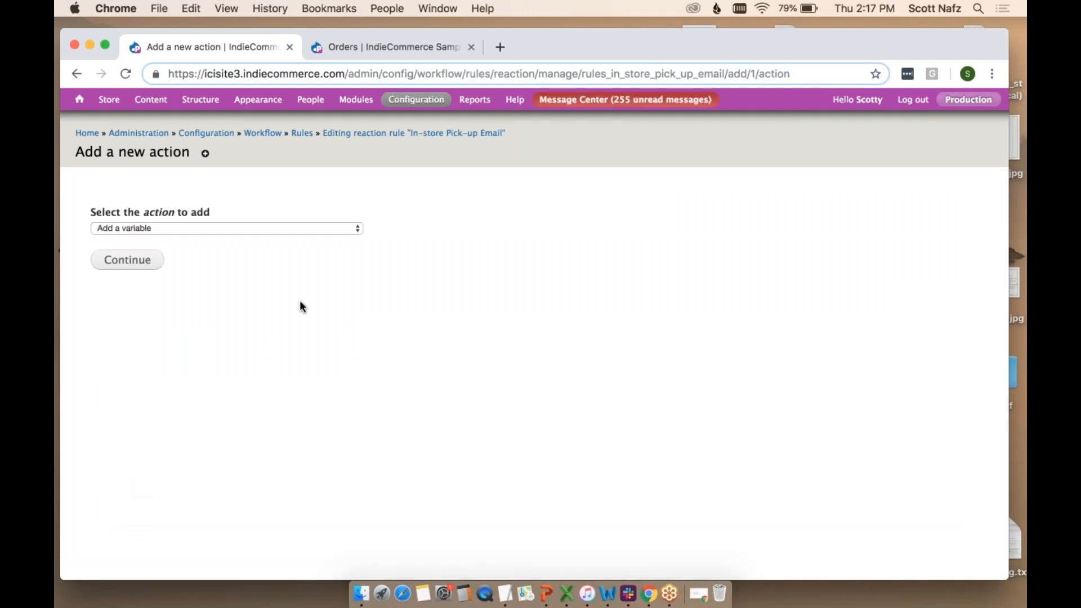
left_click(170, 228)
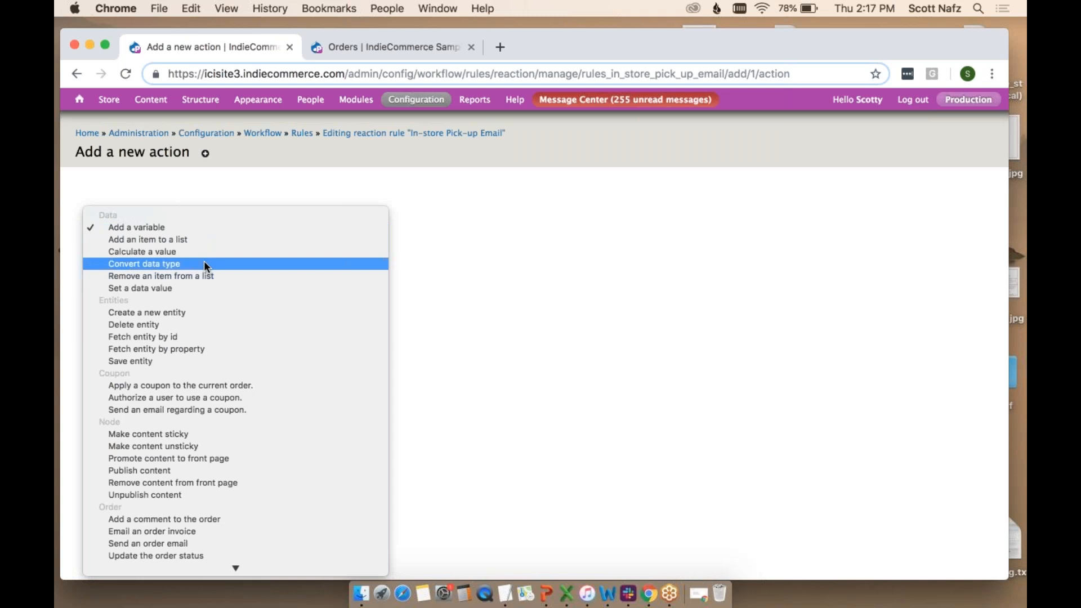
scroll(204, 264, "down", 2)
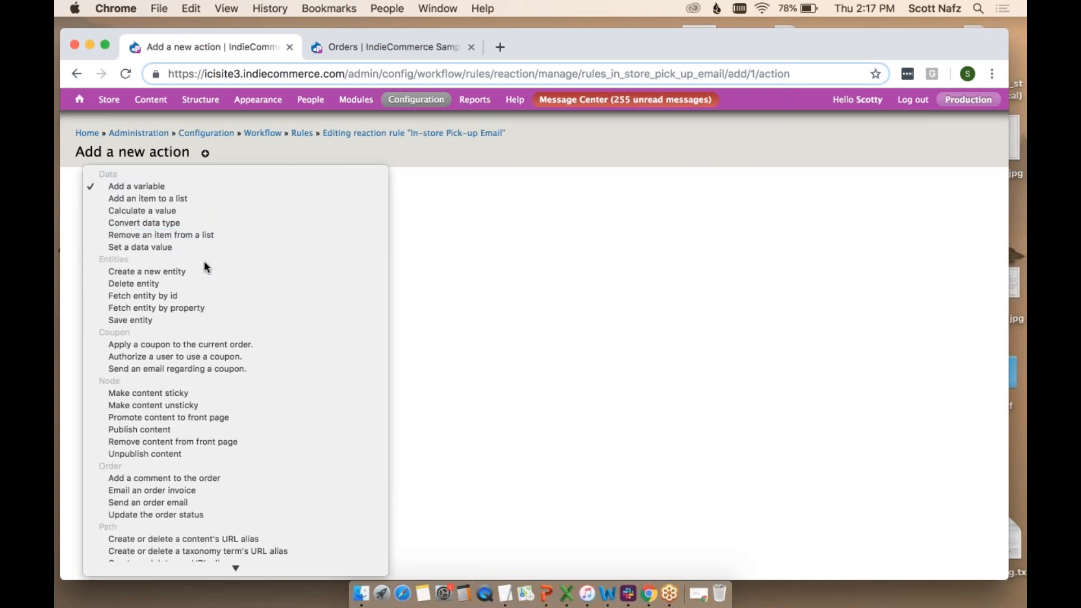
scroll(204, 266, "down", 1)
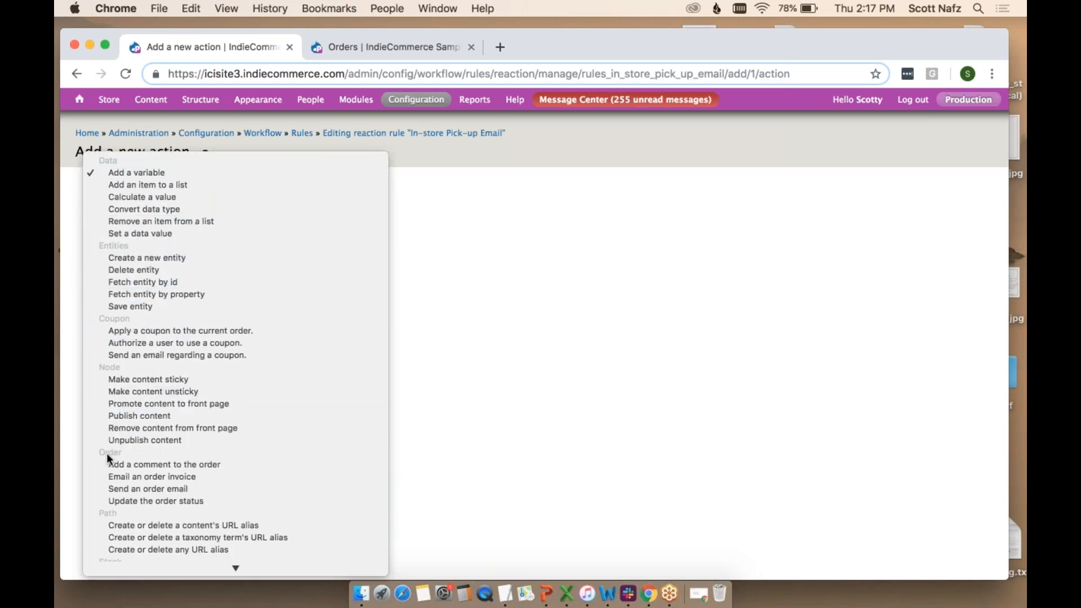
left_click(147, 477)
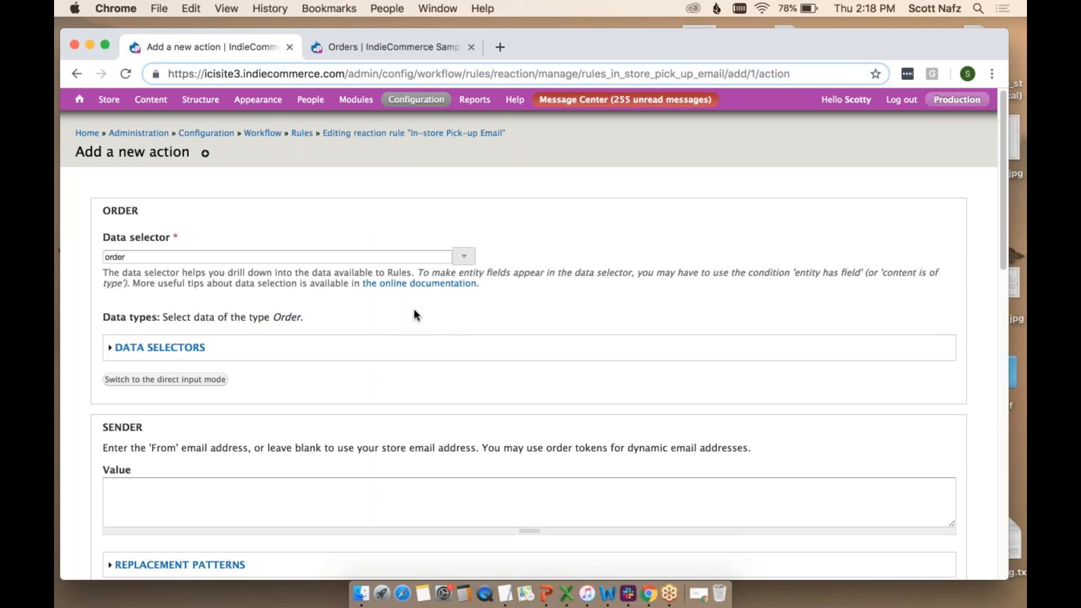
- Compare the action's Sender instructions with the From address in the sample order e-mail, leaving the Sender value blank
scroll(414, 314, "down", 2)
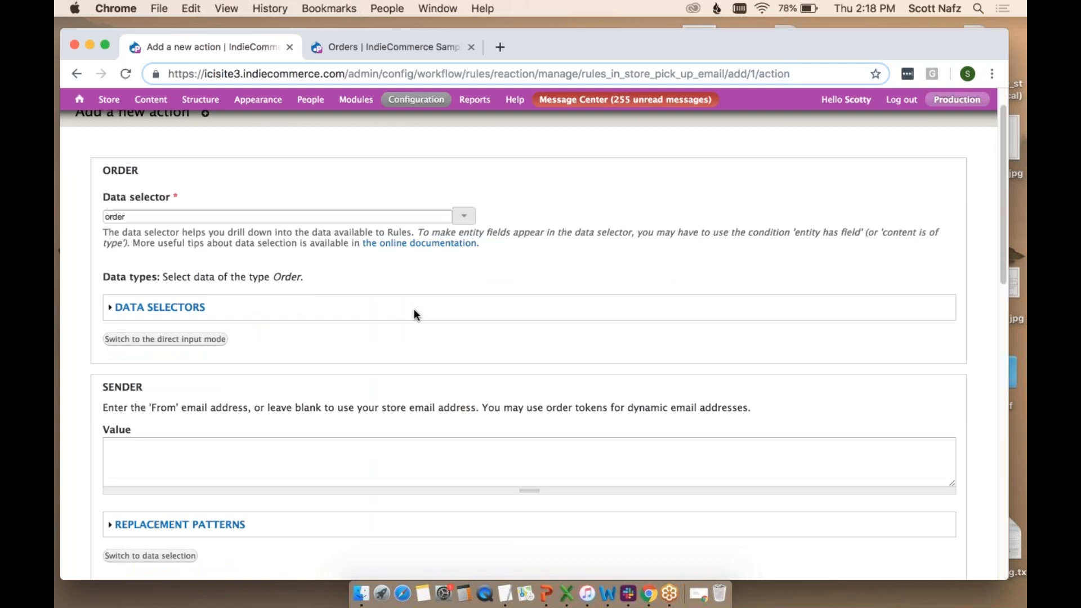
scroll(415, 313, "down", 3)
left_click(249, 400)
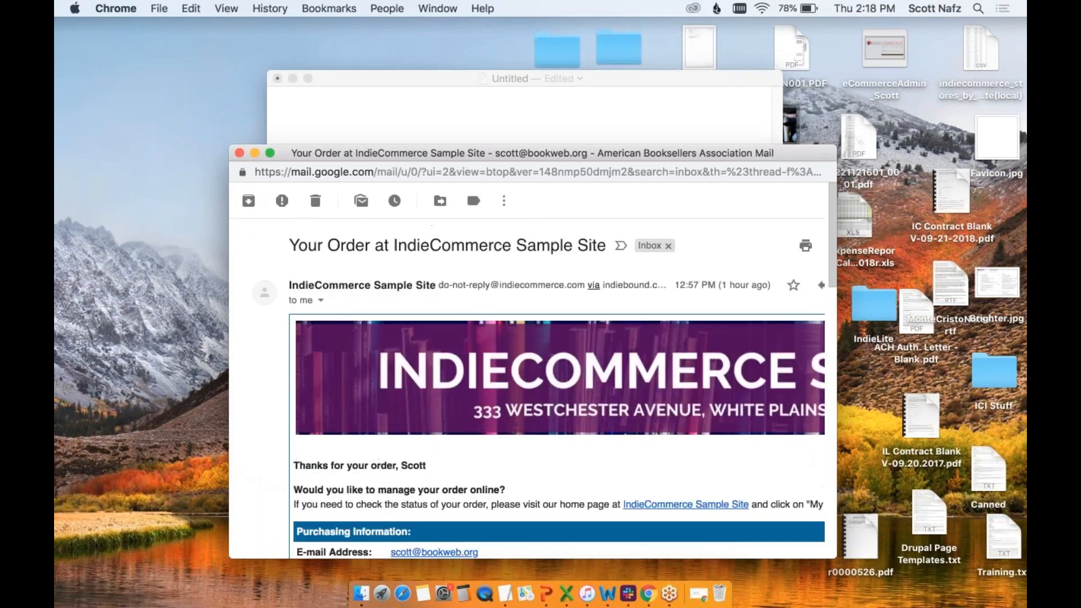
left_click_drag(439, 284, 583, 287)
left_click(583, 287)
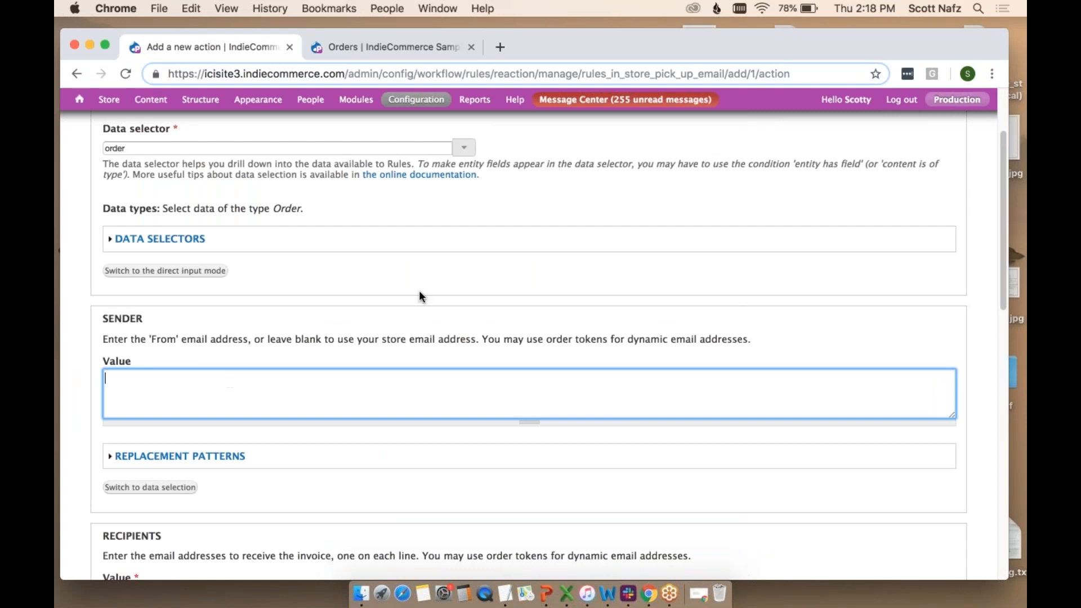
left_click_drag(357, 339, 481, 342)
left_click(481, 341)
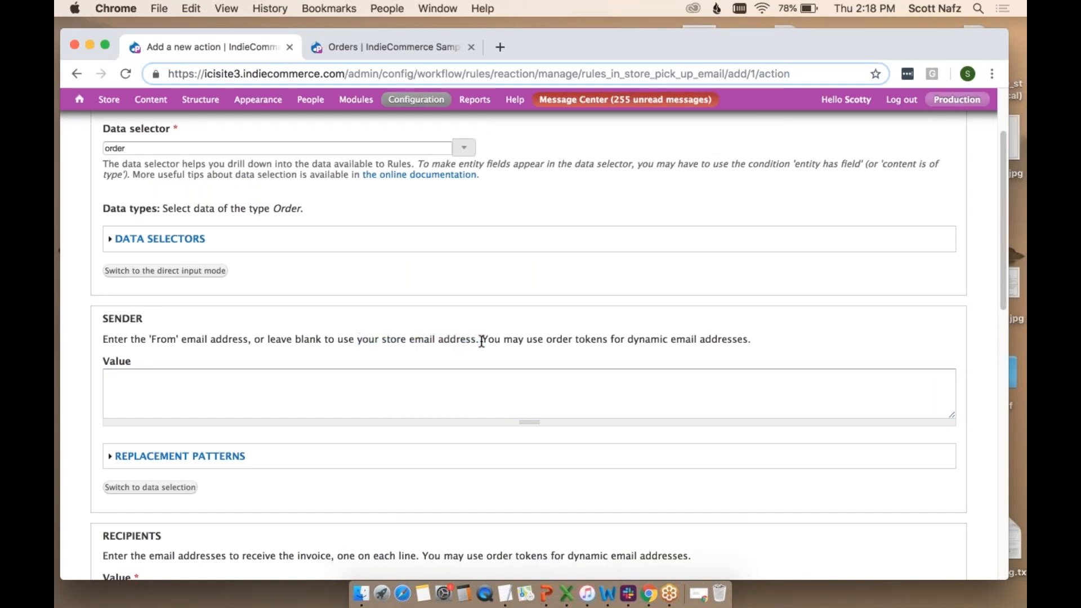
scroll(483, 379, "down", 3)
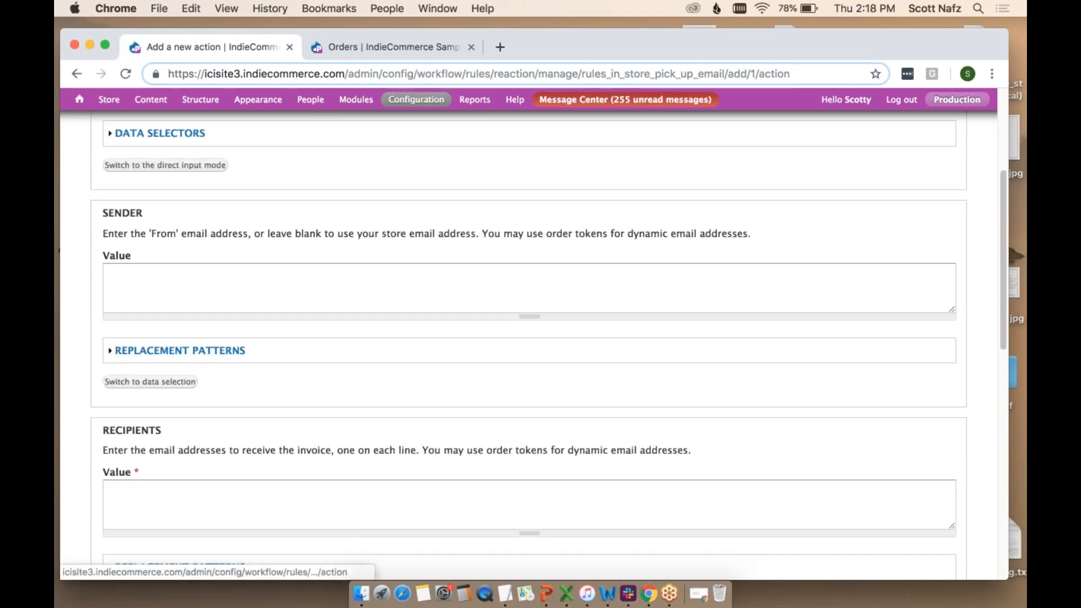
- Set the action's Recipients value to the [order:email] token copied from the TextEdit notes
scroll(198, 353, "down", 3)
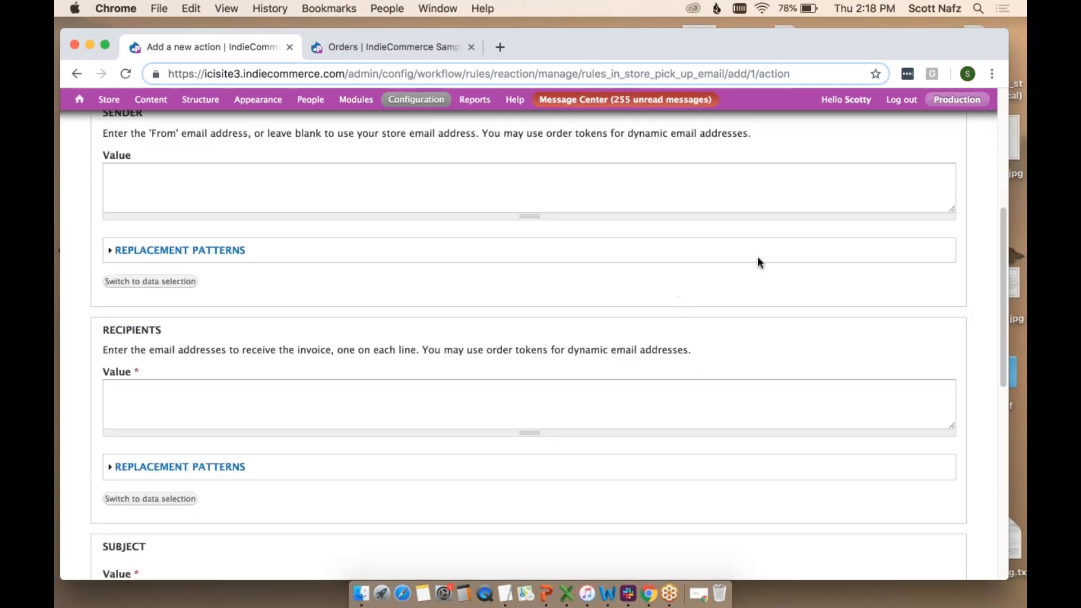
scroll(492, 333, "down", 2)
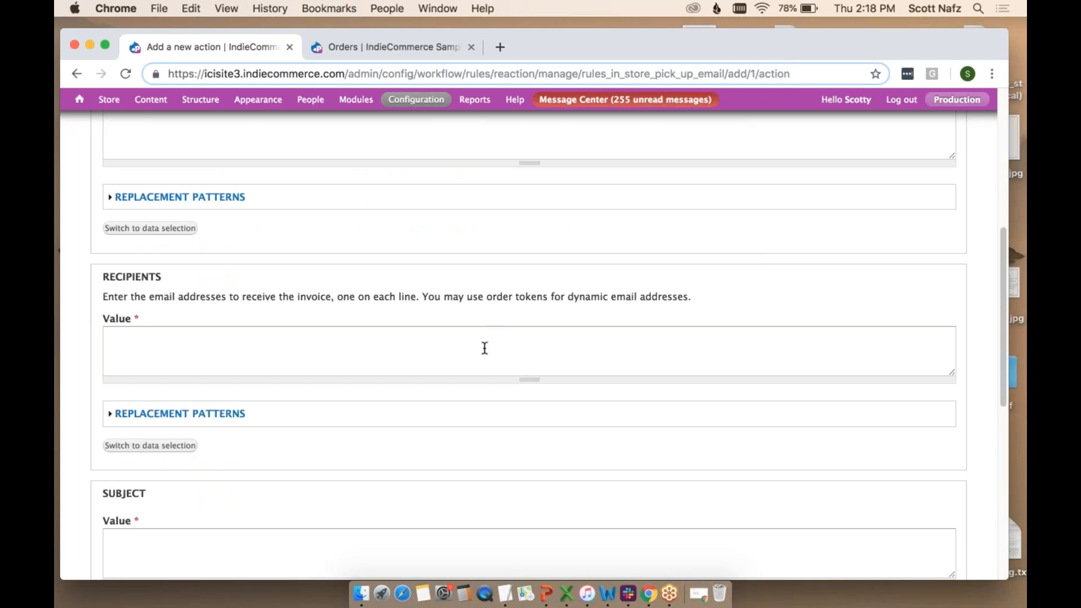
left_click(484, 347)
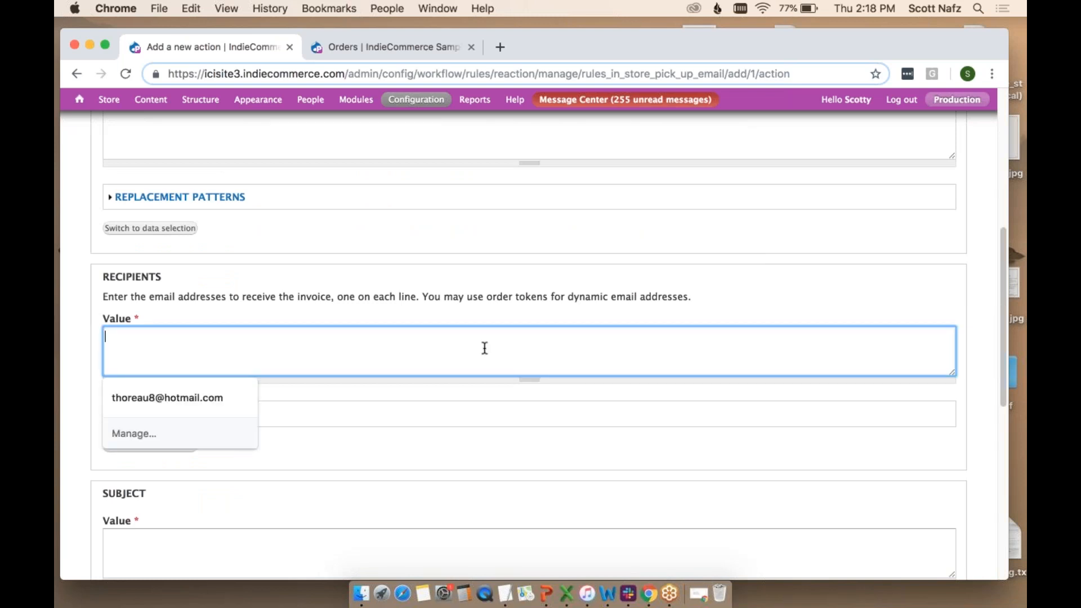
key("ctrl+Right")
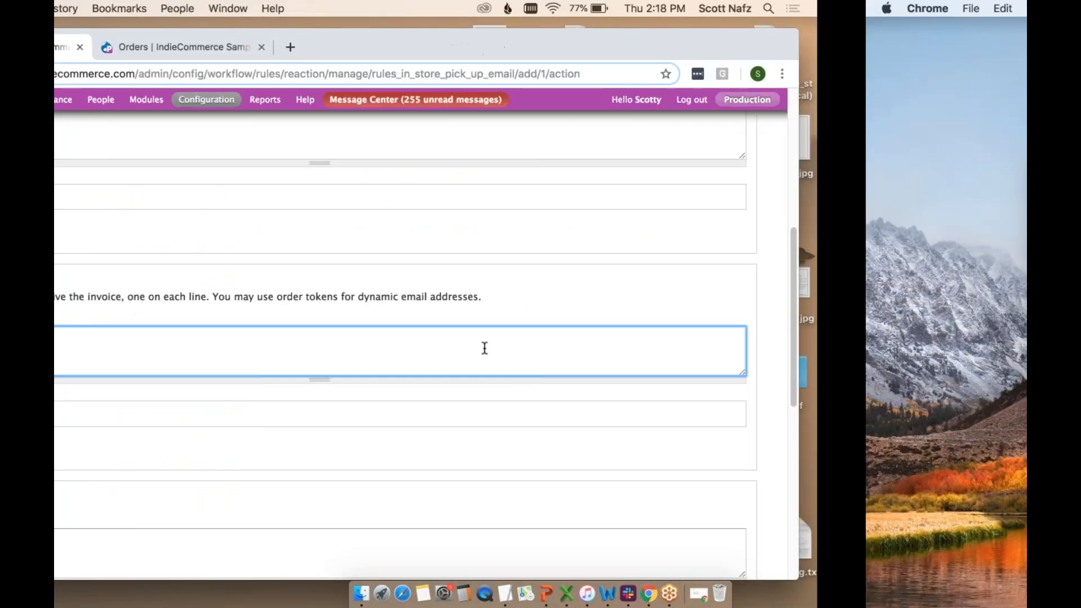
left_click(444, 116)
scroll(444, 247, "up", 5)
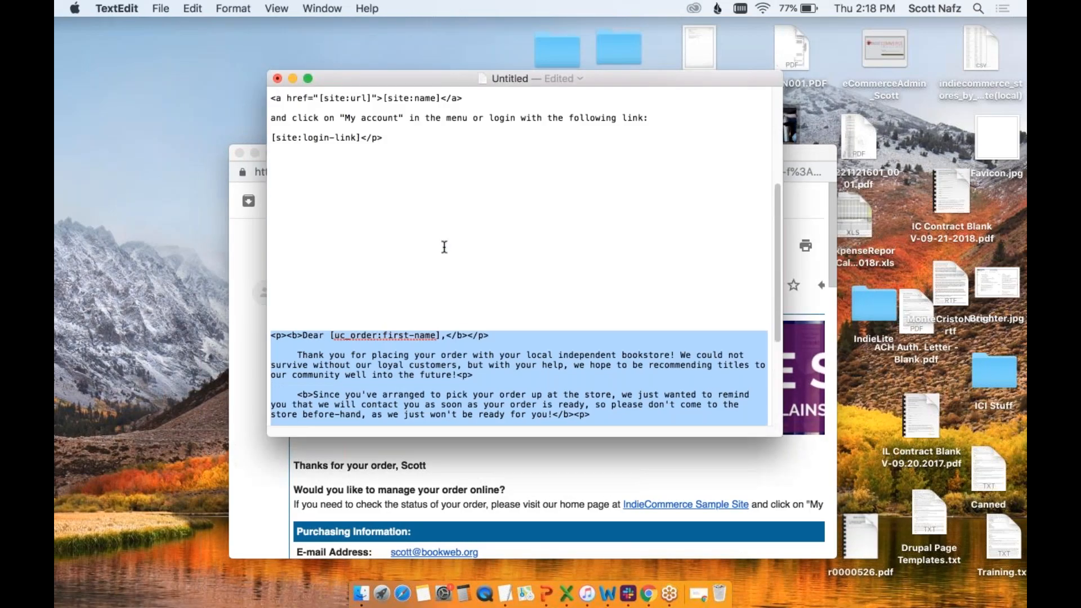
key("BackSpace")
scroll(349, 126, "down", 1)
left_click_drag(271, 190, 341, 191)
key("super+c")
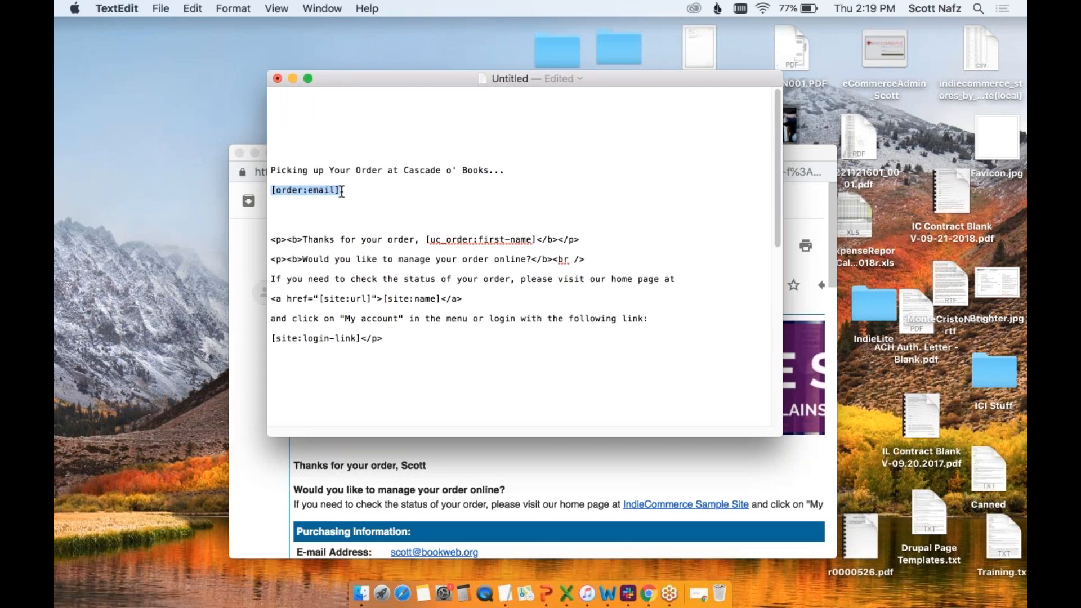
key("ctrl+Left")
left_click(196, 343)
key("super+v")
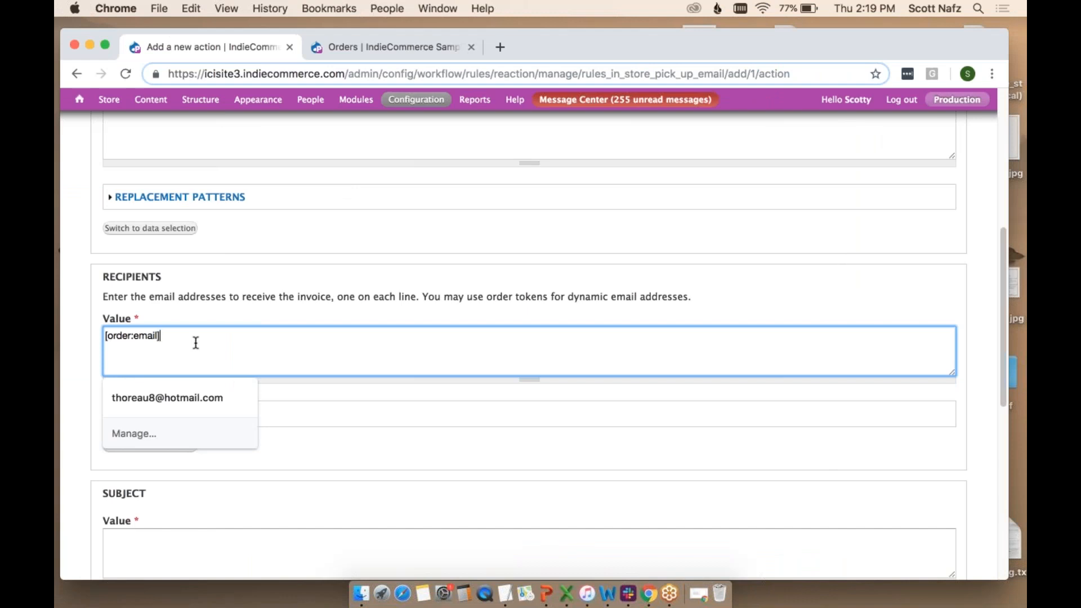
left_click(367, 419)
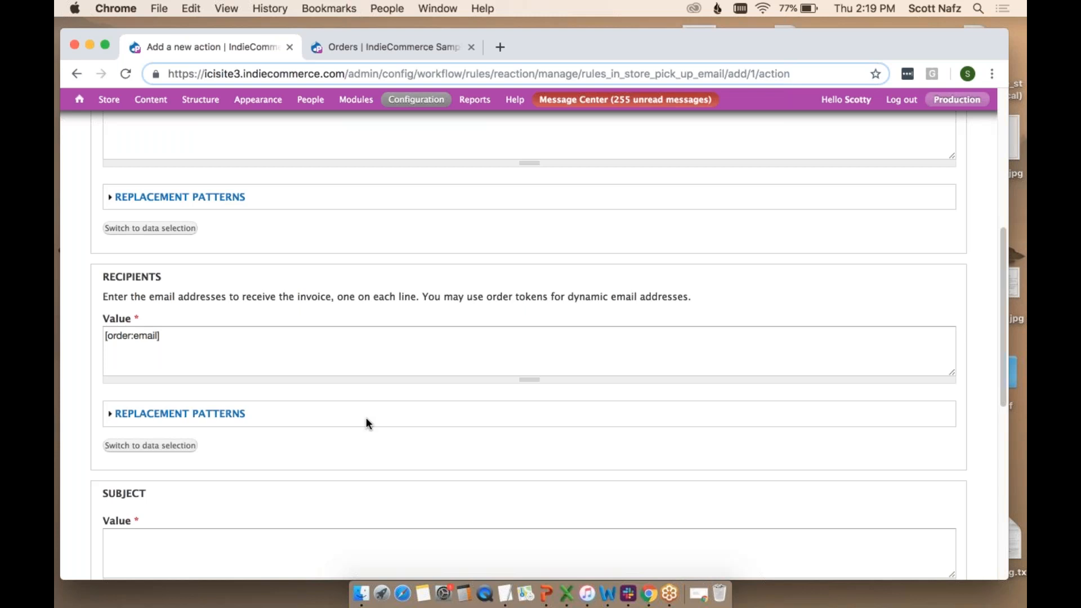
- Copy the subject line "Picking up Your Order at Cascade o' Books..." from the TextEdit notes into the action's Subject value
scroll(366, 417, "down", 5)
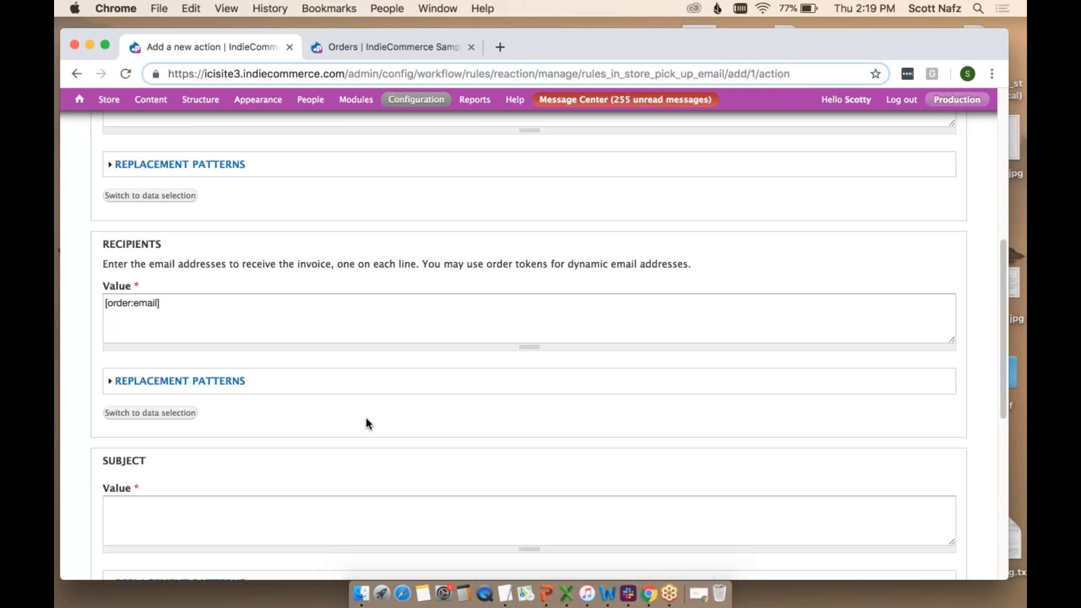
left_click(135, 409)
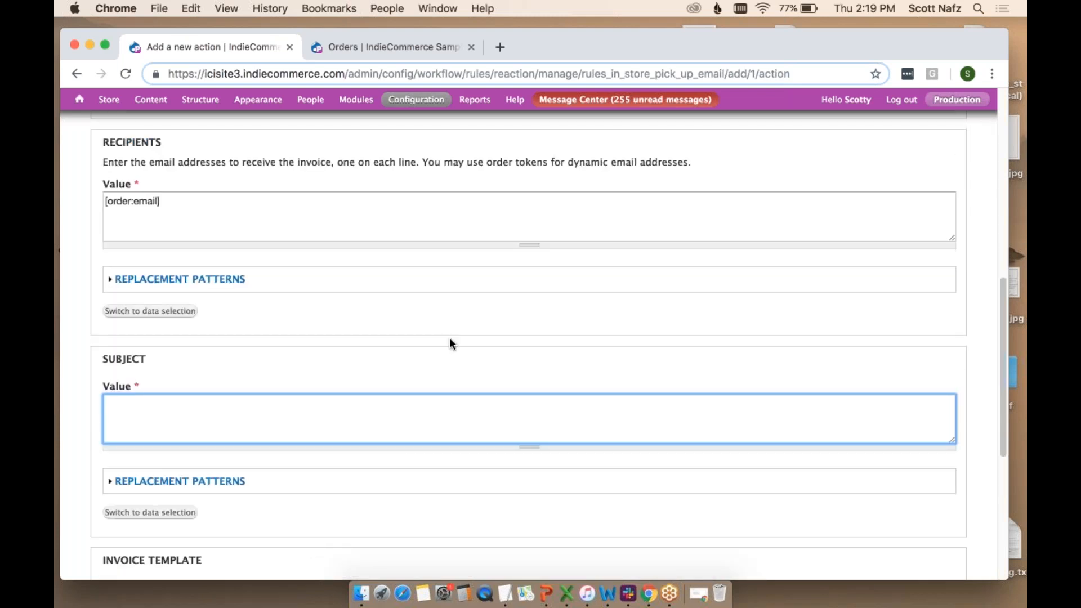
key("ctrl+Right")
left_click_drag(269, 170, 500, 170)
key("super+c")
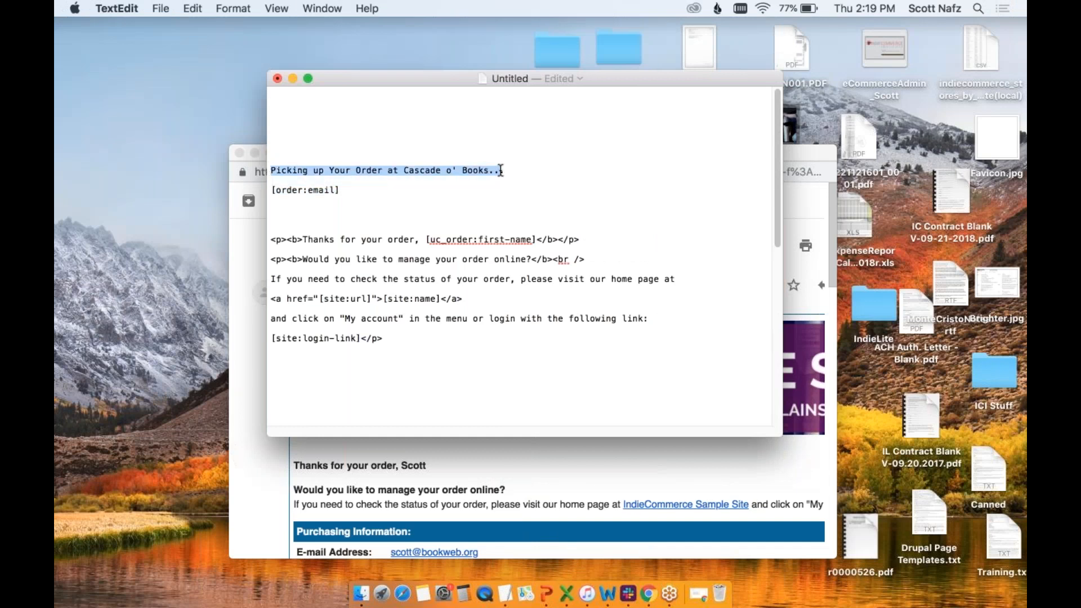
key("ctrl+Left")
right_click(154, 419)
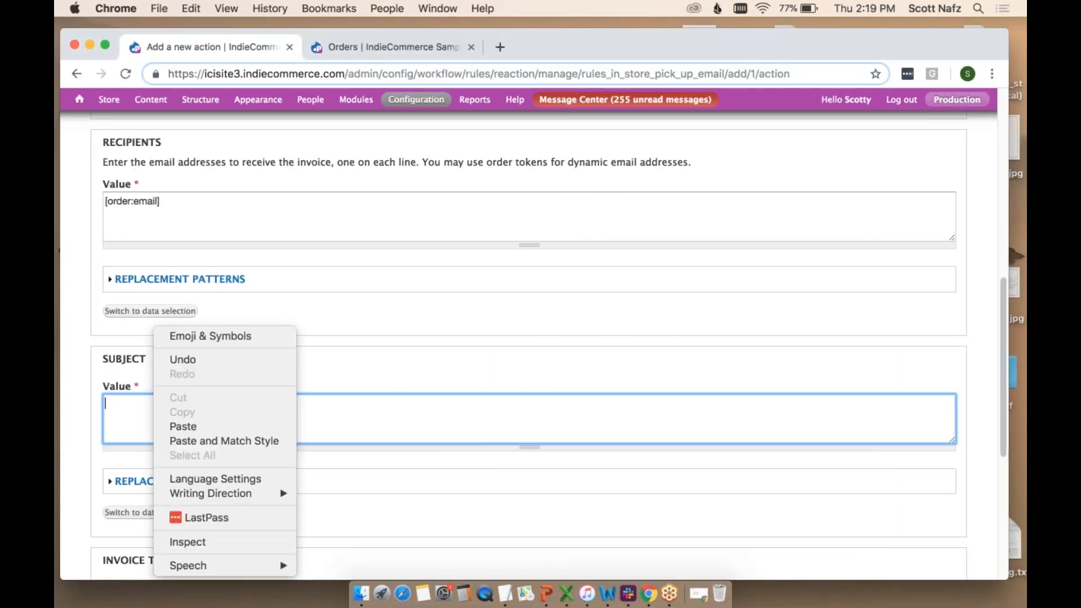
left_click(112, 422)
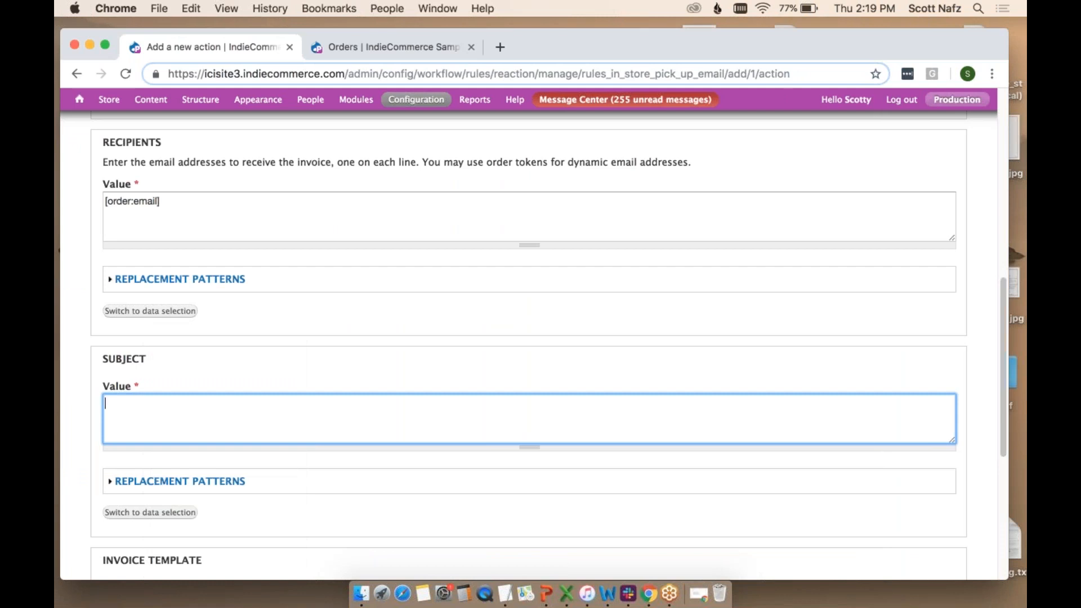
key("super+v")
- Set the action's Invoice Template to customer and its Customer Template to In-store Pickup
scroll(475, 356, "down", 1)
scroll(474, 356, "down", 4)
scroll(423, 360, "down", 6)
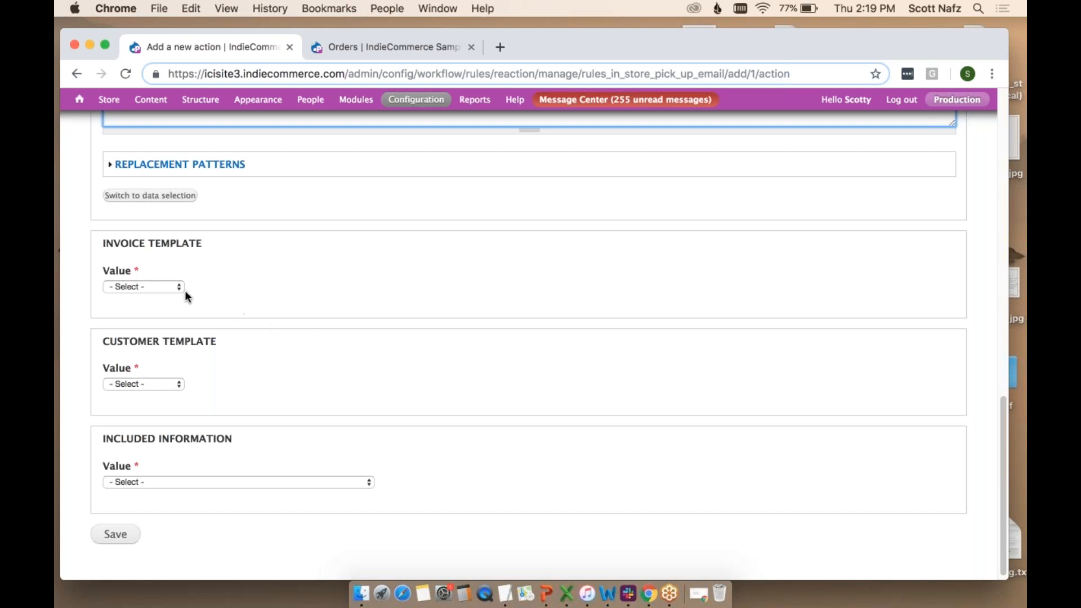
left_click(157, 289)
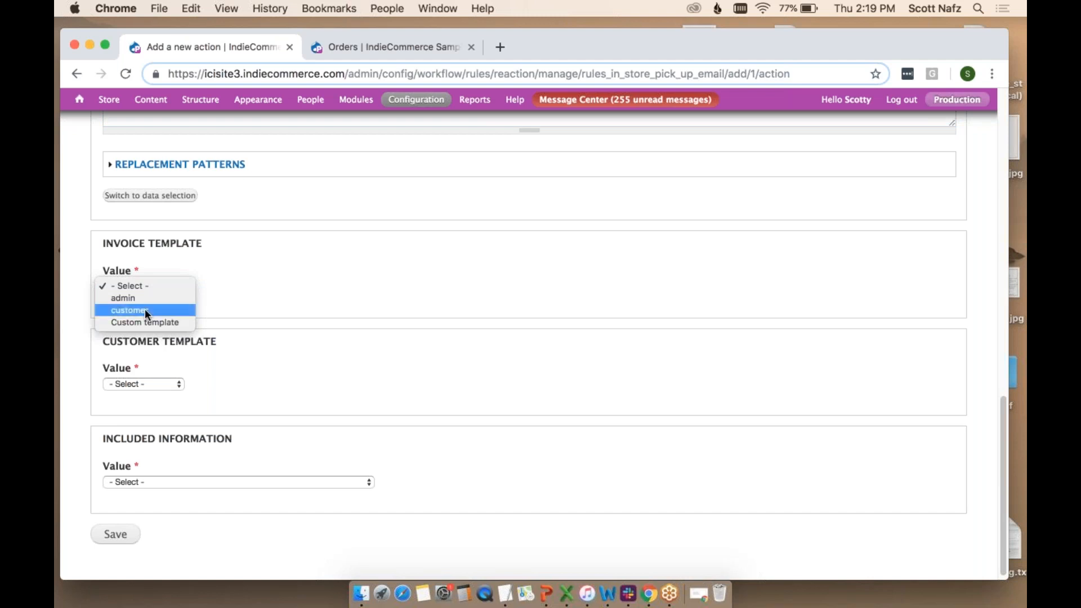
left_click(145, 310)
scroll(393, 289, "down", 1)
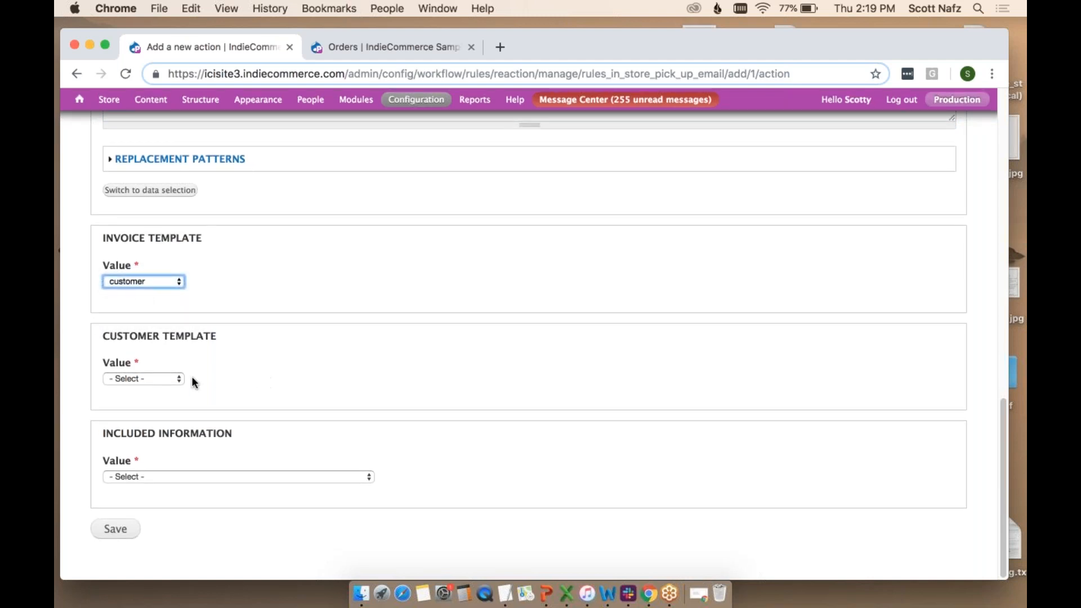
left_click(156, 378)
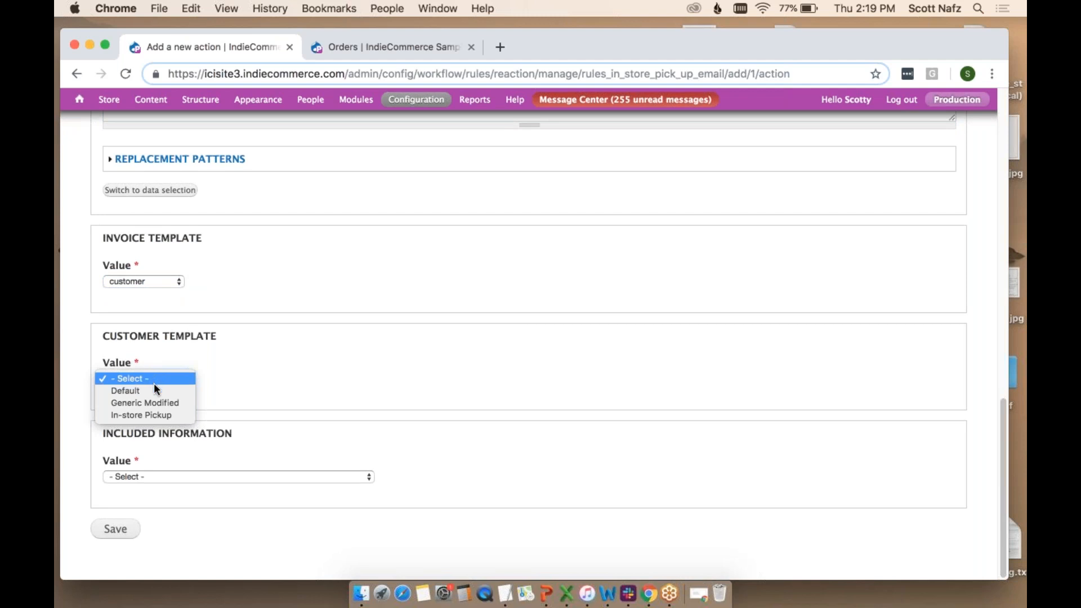
left_click(155, 414)
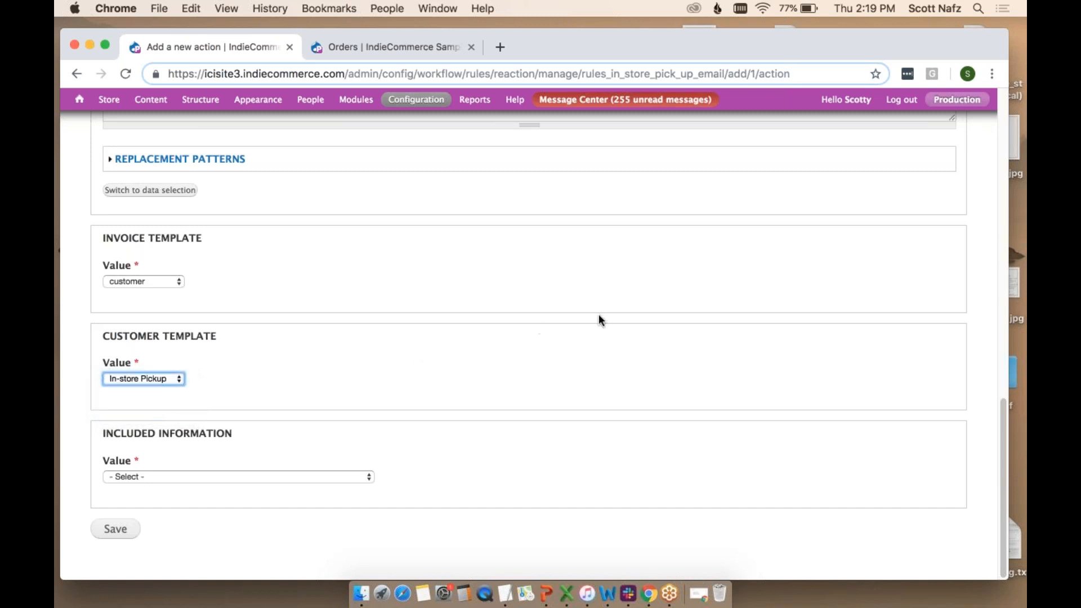
- Set Included Information to "Show all of the above plus the "thank you" message." and save the invoice e-mail action
left_click(223, 476)
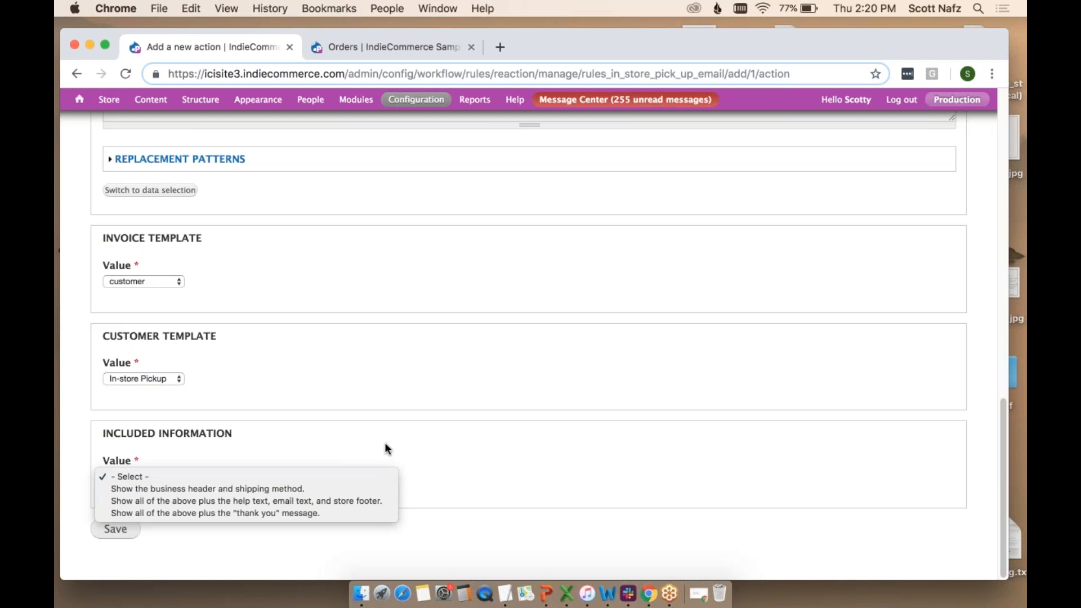
left_click(260, 513)
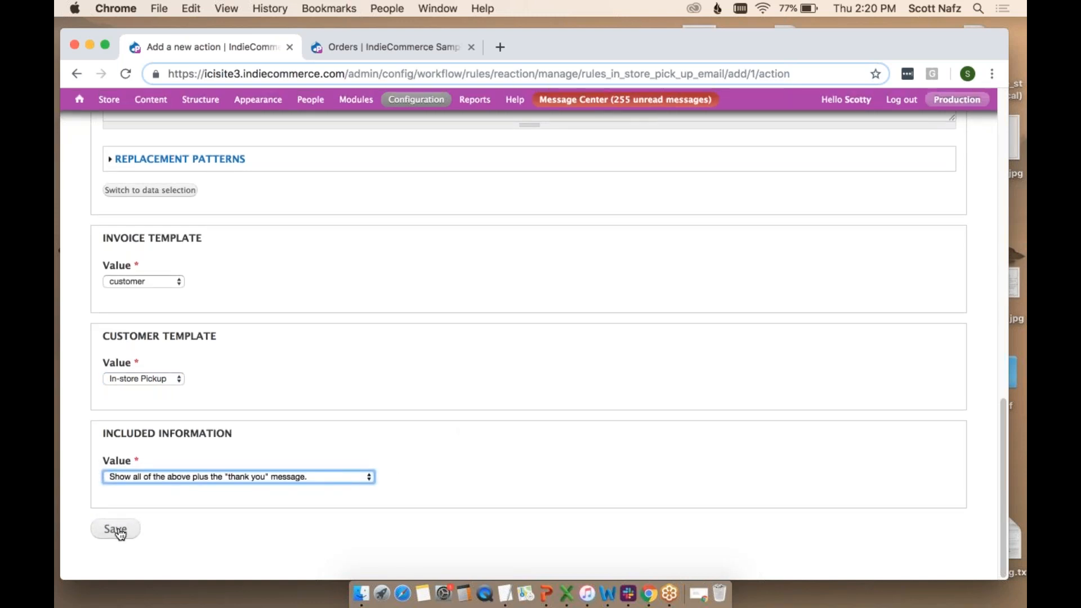
left_click(117, 529)
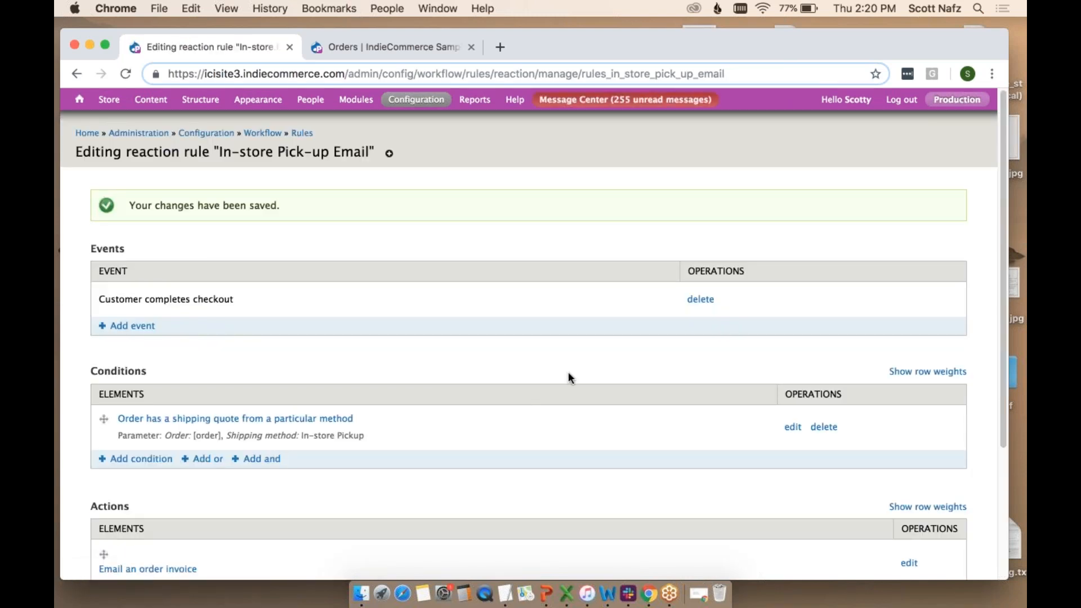
scroll(569, 377, "down", 4)
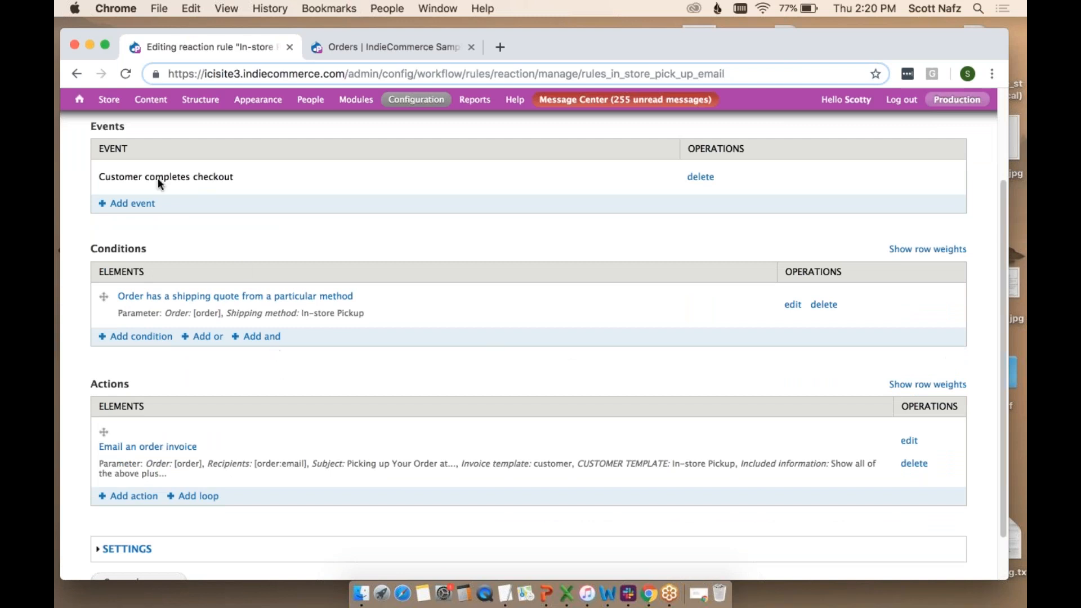
- Add Nine Perfect Strangers (Hardcover) from the store's home page to the shopping cart and proceed to checkout
mouse_move(97, 107)
left_click(80, 100)
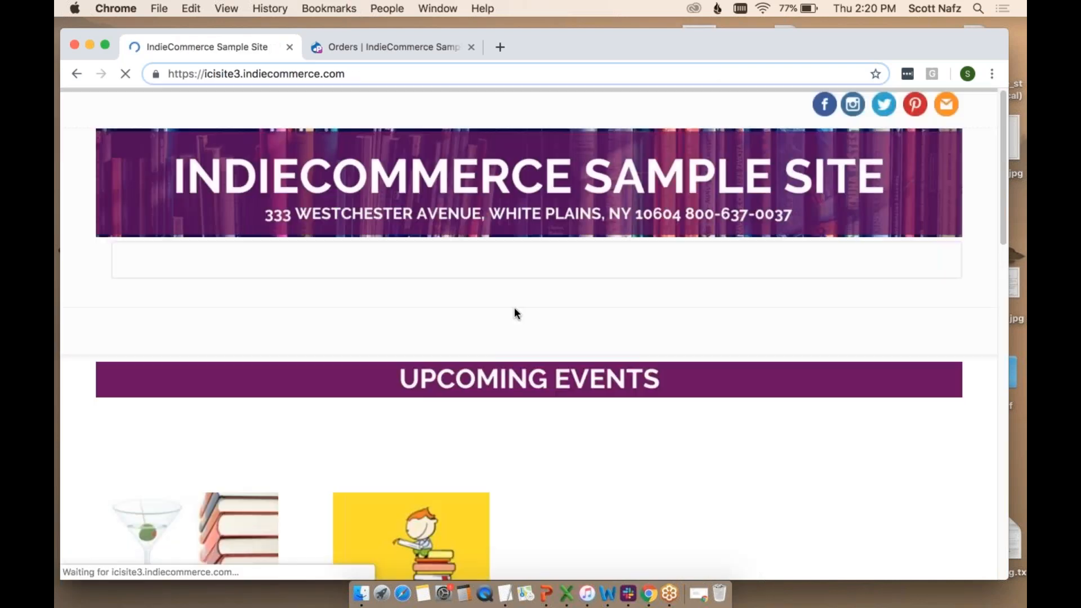
scroll(515, 313, "down", 10)
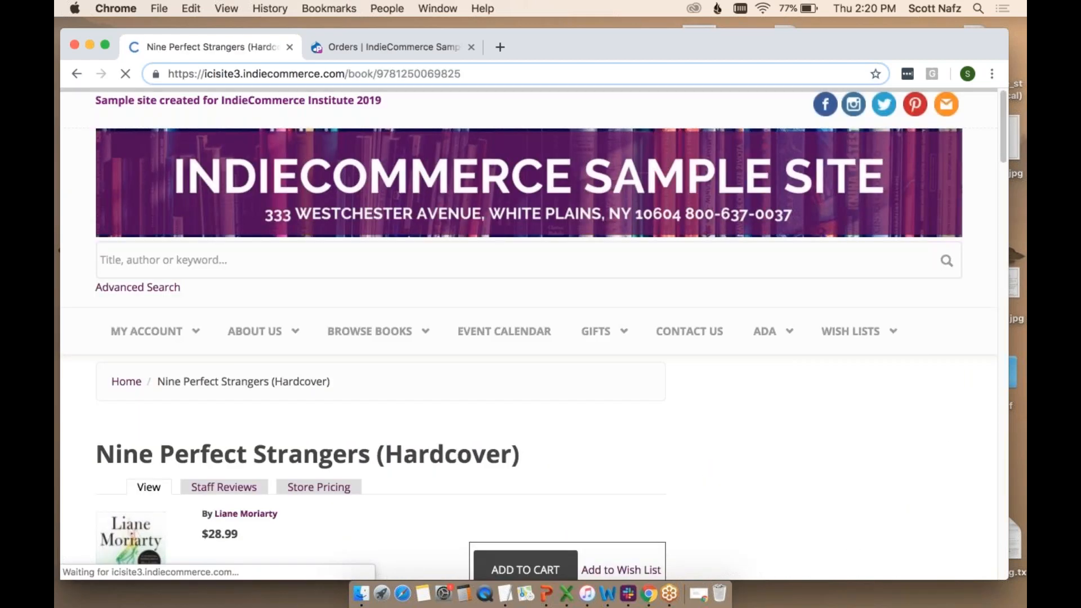
scroll(460, 374, "down", 5)
left_click(522, 378)
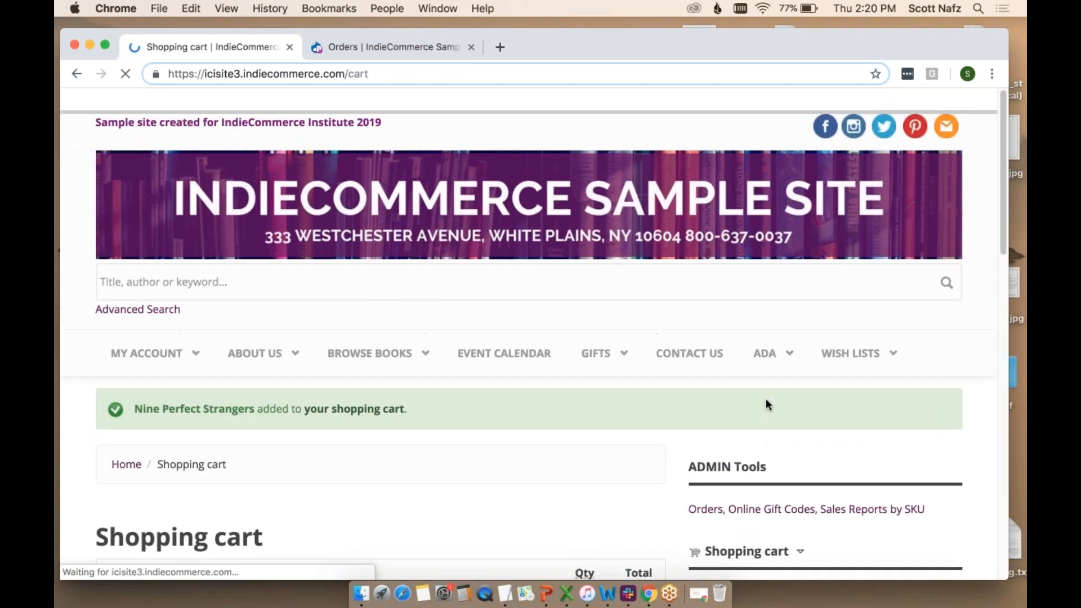
scroll(465, 333, "down", 5)
scroll(442, 326, "down", 3)
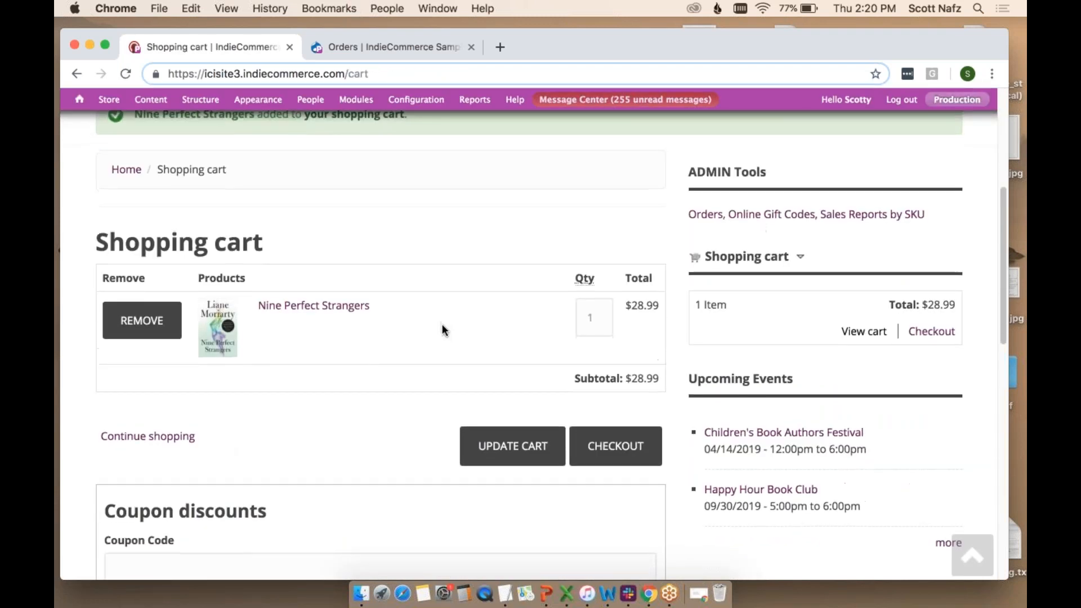
left_click(624, 377)
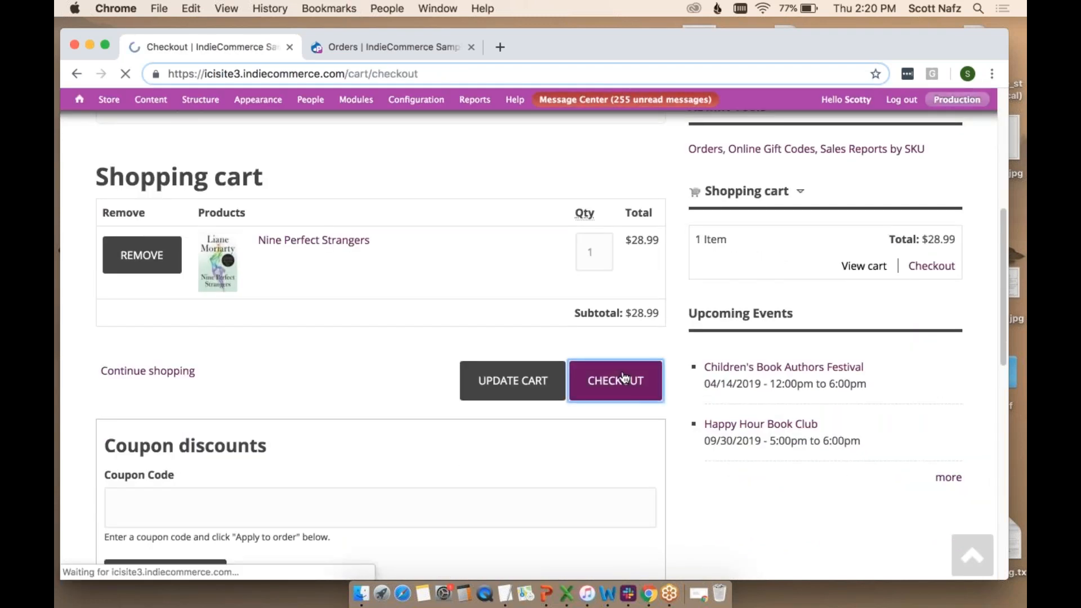
- Choose to pick the order up at the store and select Pay at Store as the payment method
scroll(620, 378, "down", 6)
scroll(229, 393, "down", 4)
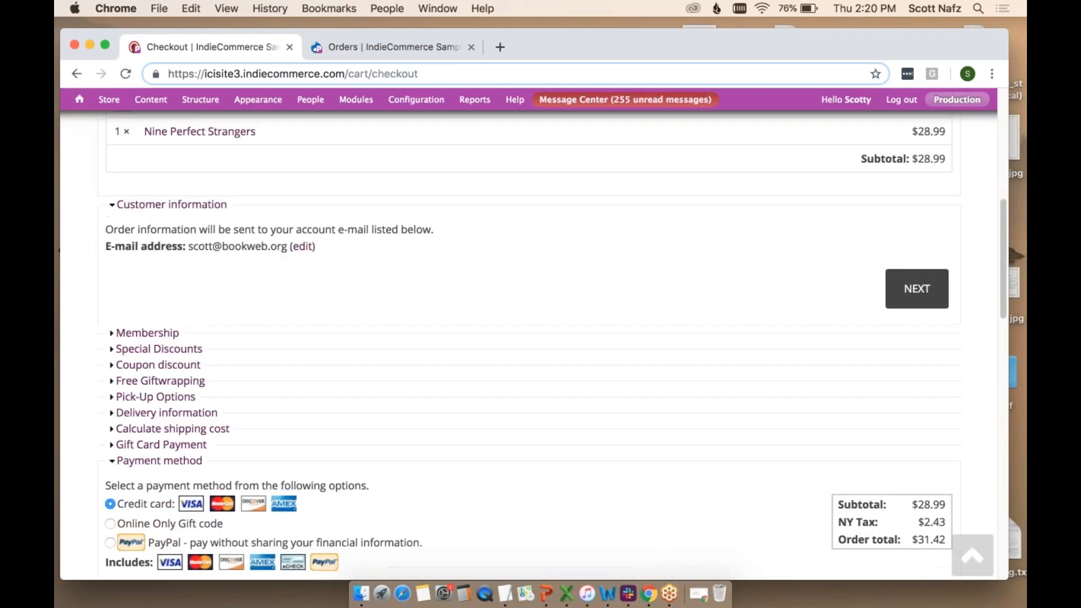
left_click(170, 362)
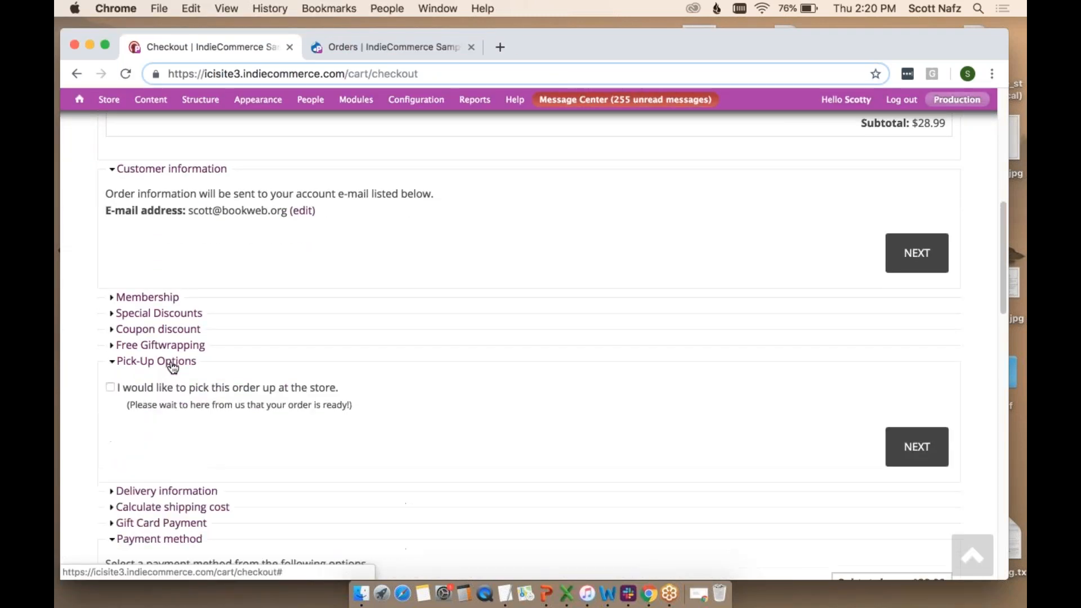
left_click(110, 386)
scroll(398, 384, "down", 5)
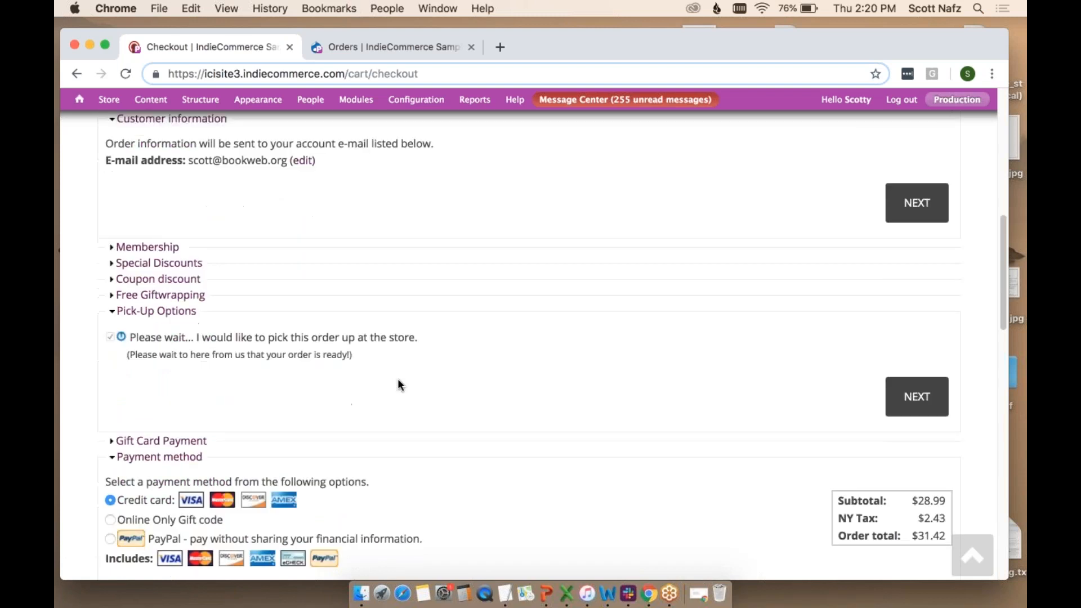
scroll(539, 306, "down", 1)
left_click(121, 346)
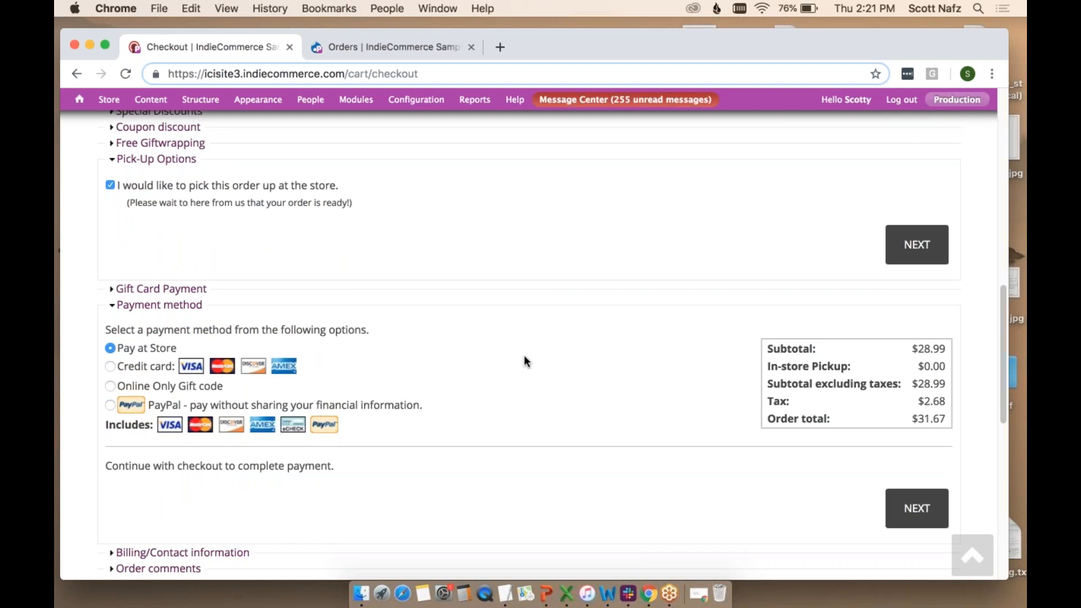
- Expand the billing/contact information in the checkout and continue to the order review
scroll(526, 362, "down", 2)
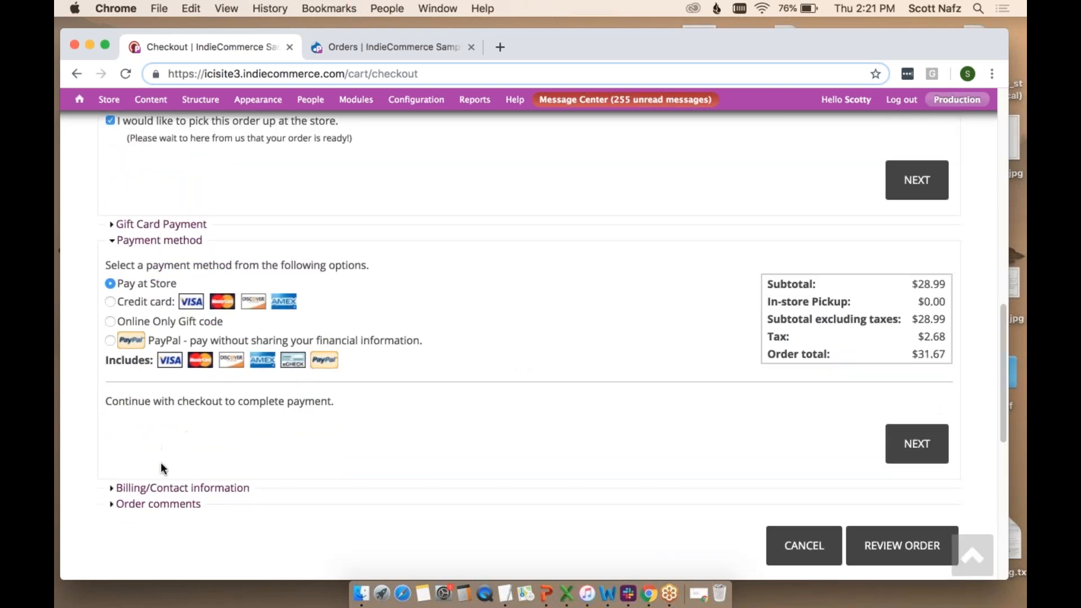
right_click(167, 488)
left_click(591, 426)
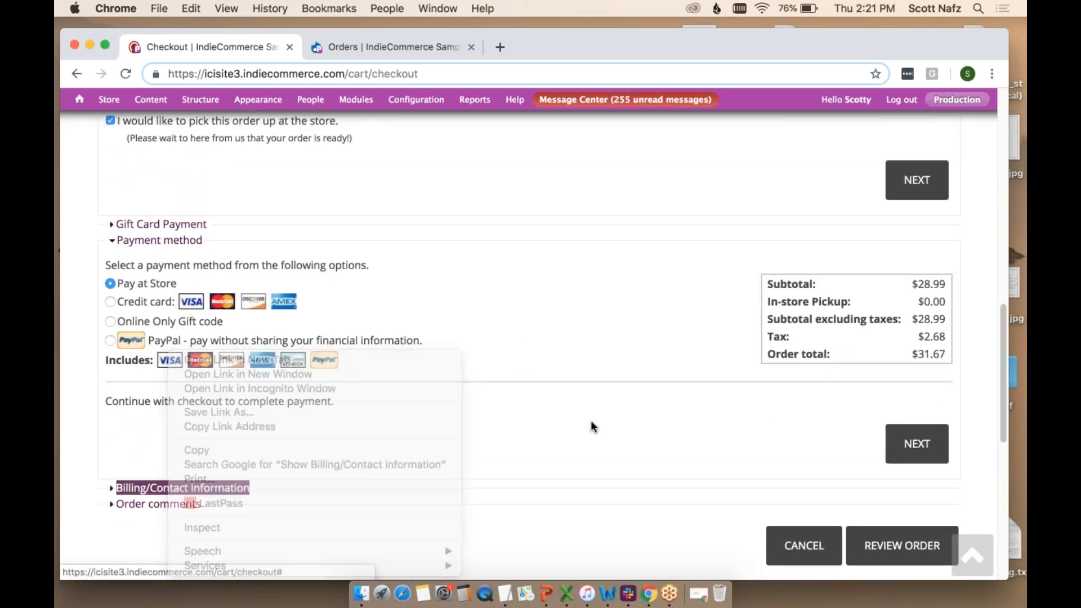
left_click(167, 488)
scroll(721, 406, "down", 5)
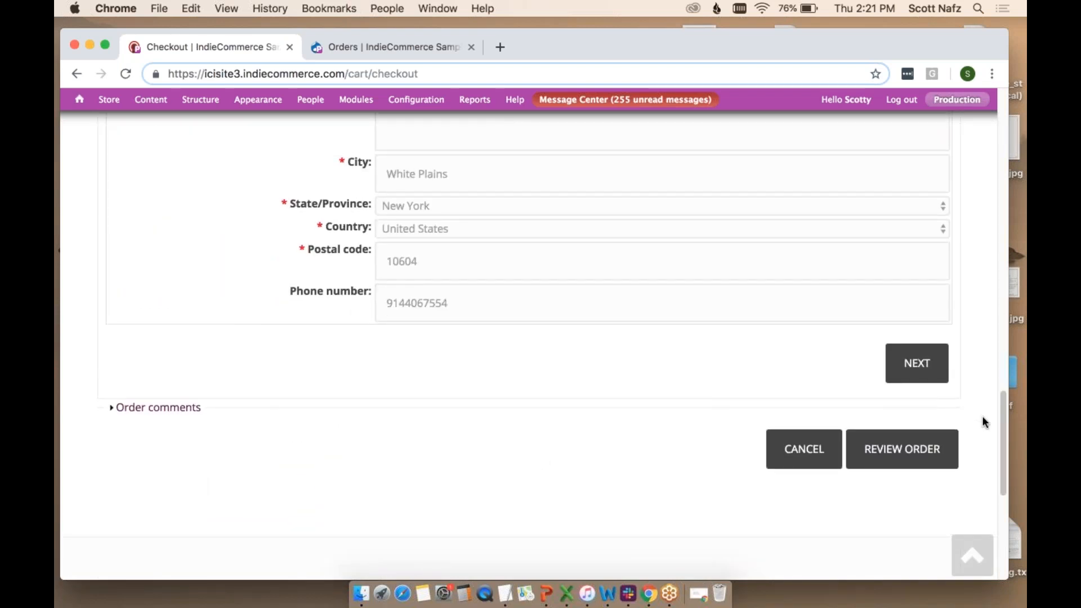
left_click(884, 456)
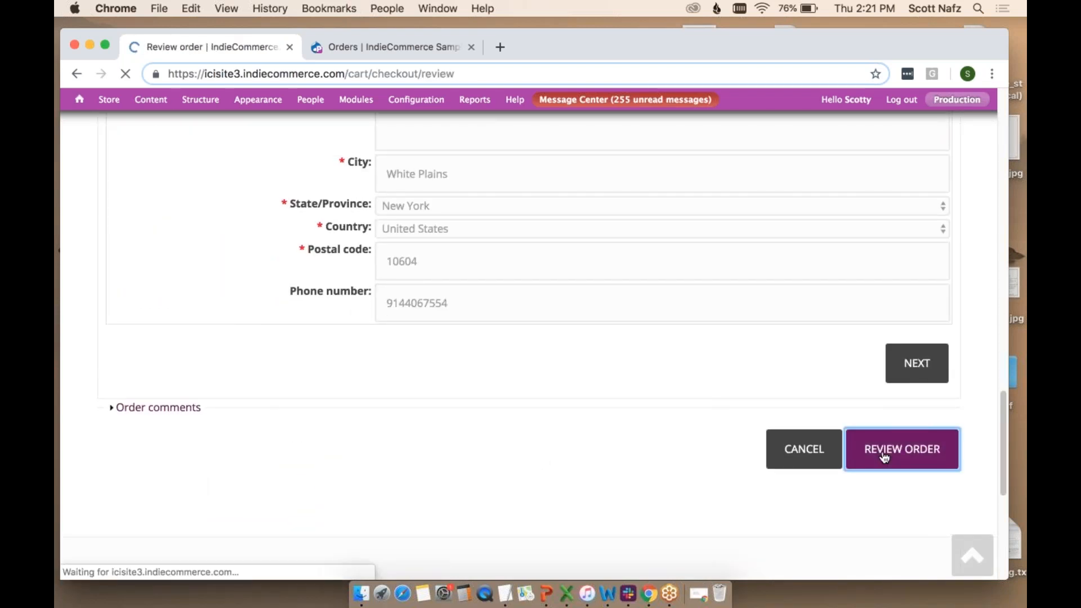
- Submit the reviewed in-store pickup order for Nine Perfect Strangers
scroll(801, 367, "down", 3)
scroll(801, 372, "down", 5)
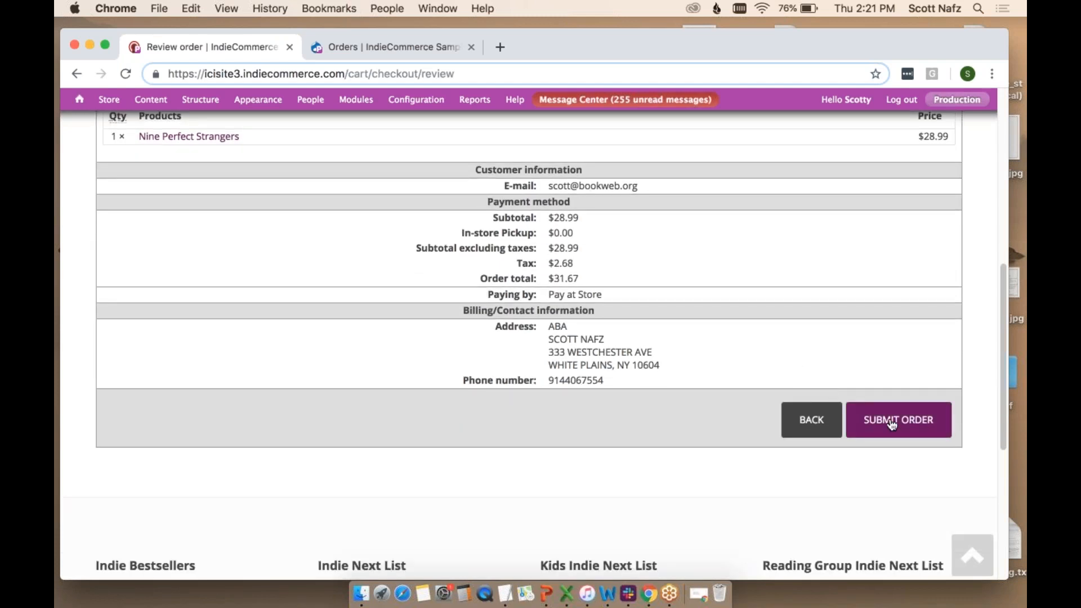
left_click(892, 425)
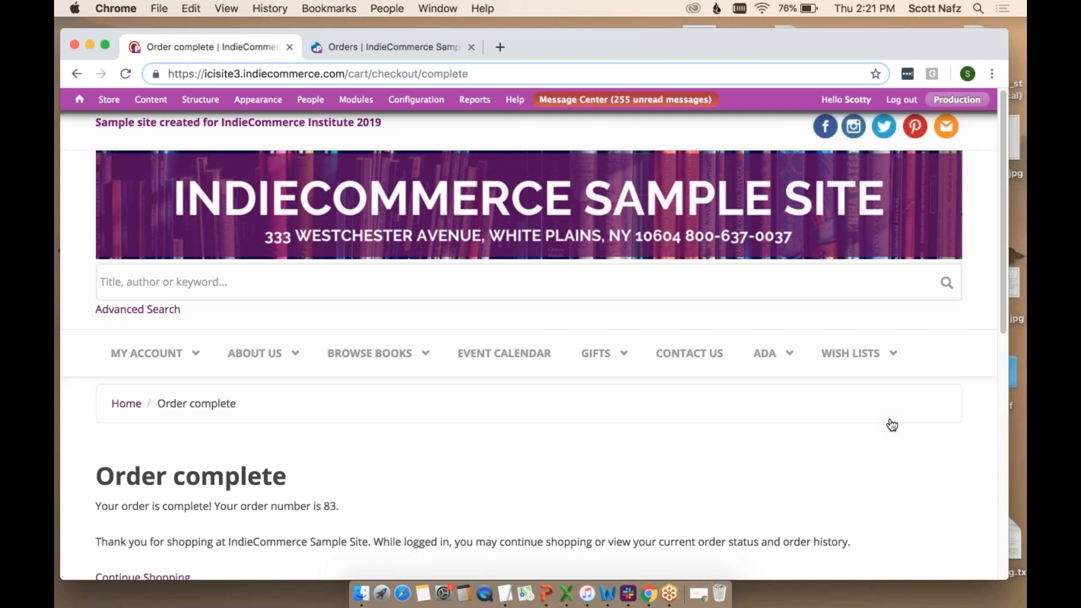
- Switch to the Gmail inbox and open the "Picking up Your Order at Cascade o' Books.." message
left_click(699, 594)
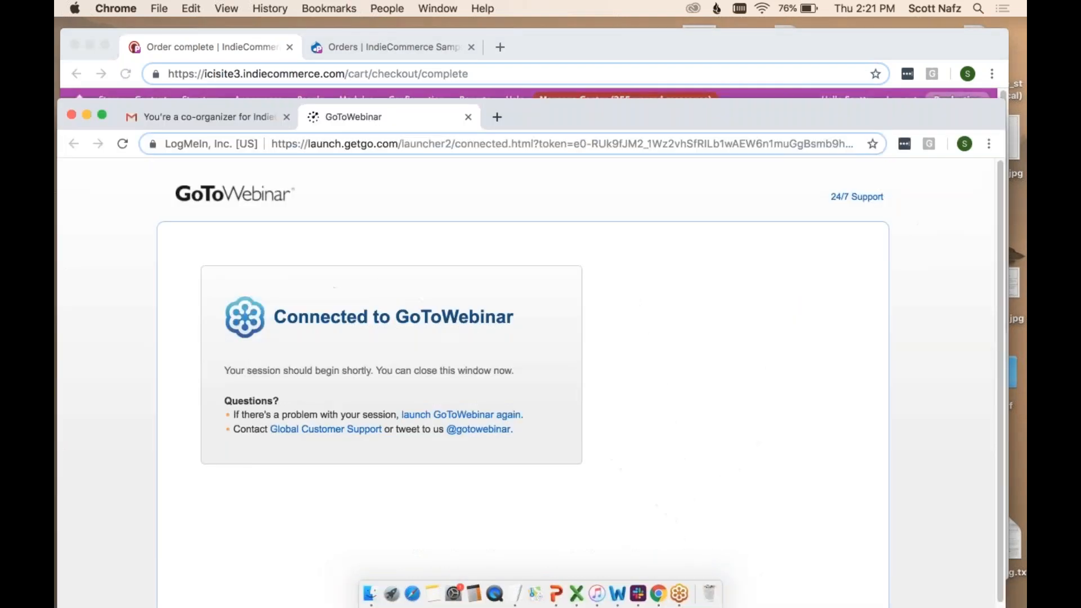
left_click(211, 116)
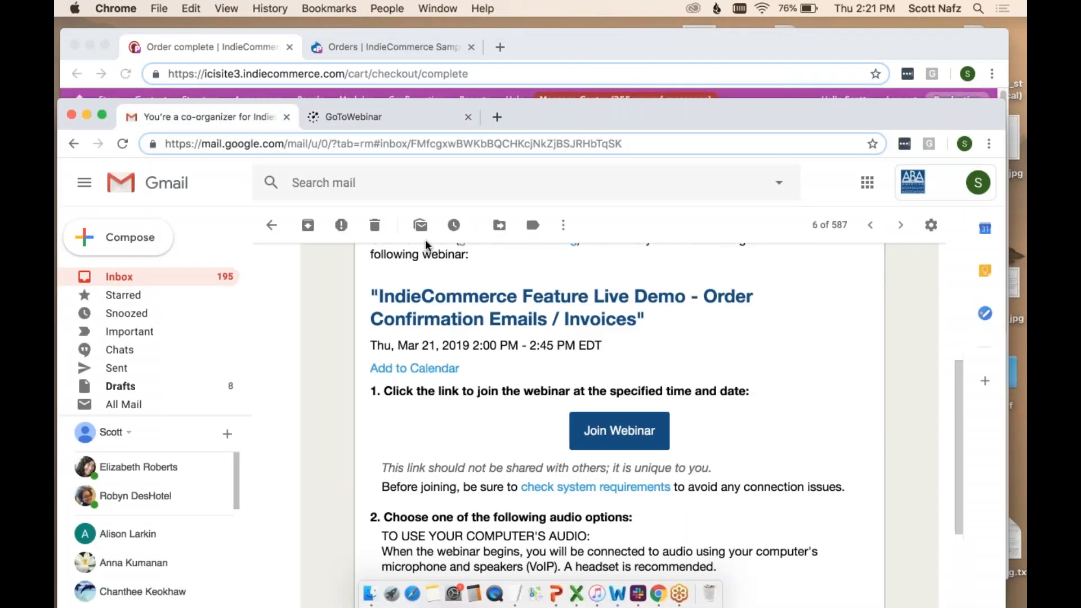
left_click(152, 286)
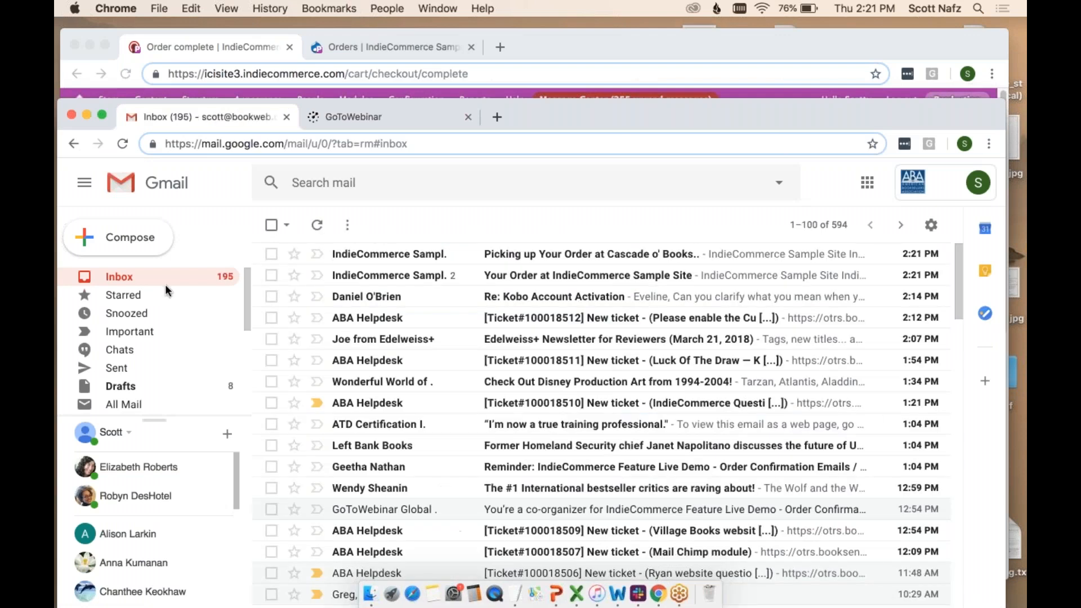
left_click(574, 257)
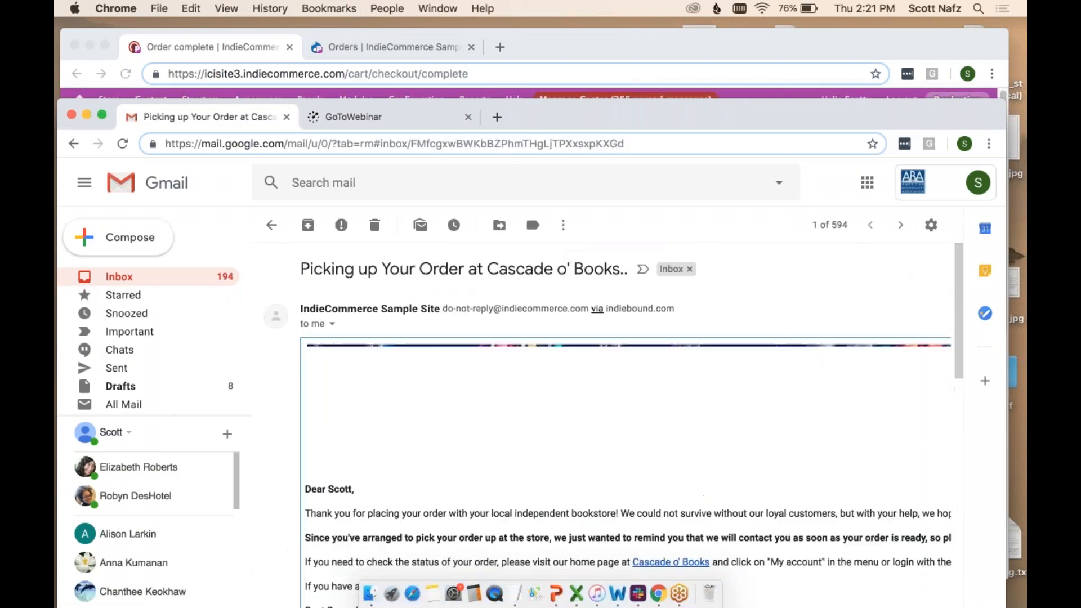
- Examine the pickup e-mail's subject, banner, store name and address, thank-you message, purchasing information and order summary
left_click_drag(302, 268, 621, 274)
scroll(563, 316, "down", 4)
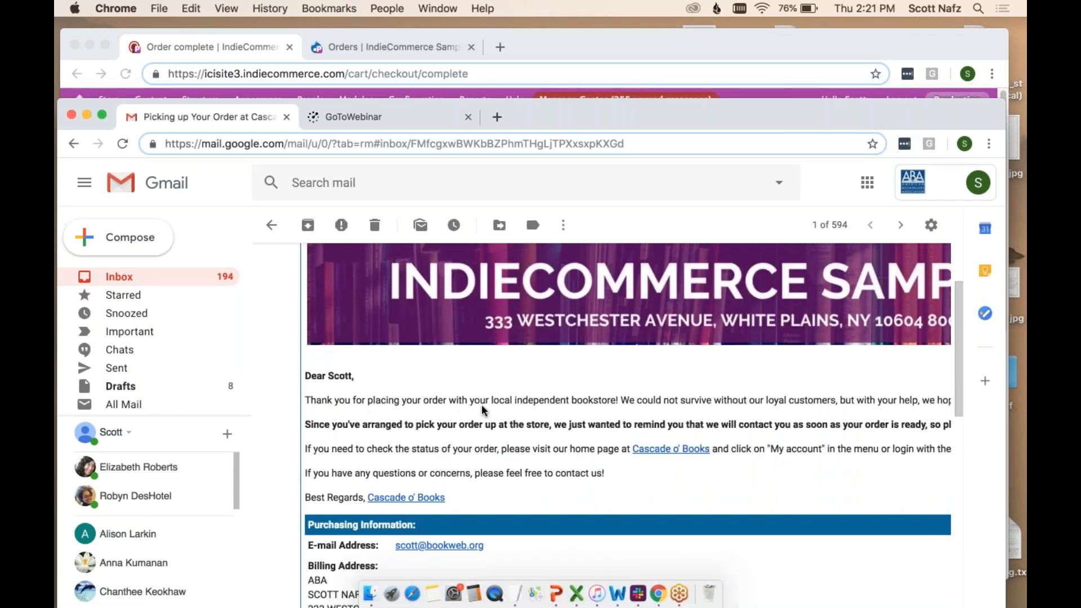
scroll(481, 404, "right", 3)
scroll(481, 405, "left", 3)
scroll(428, 313, "right", 5)
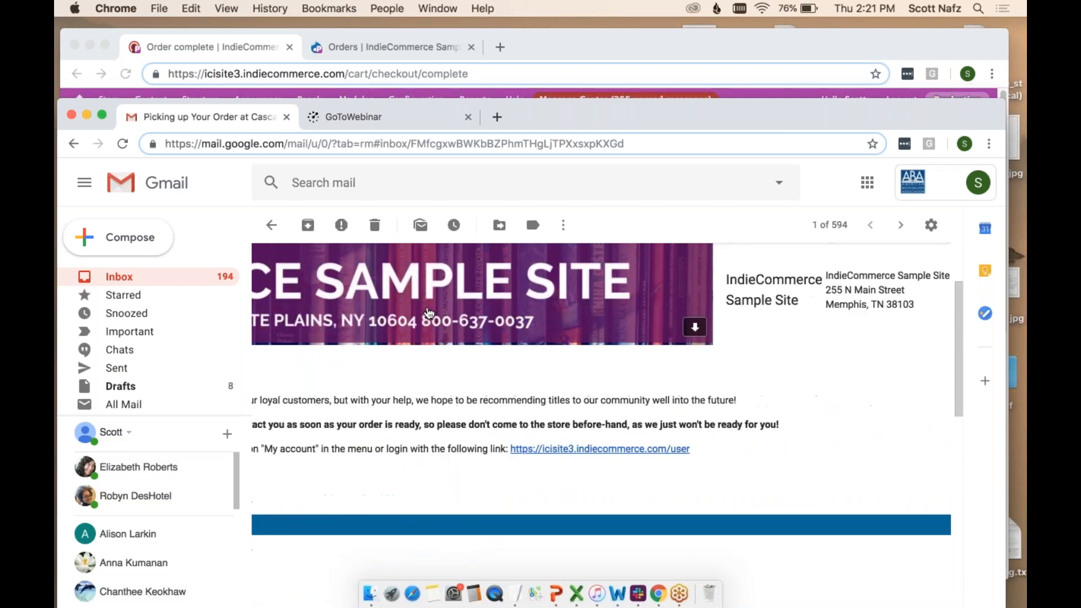
scroll(429, 313, "left", 4)
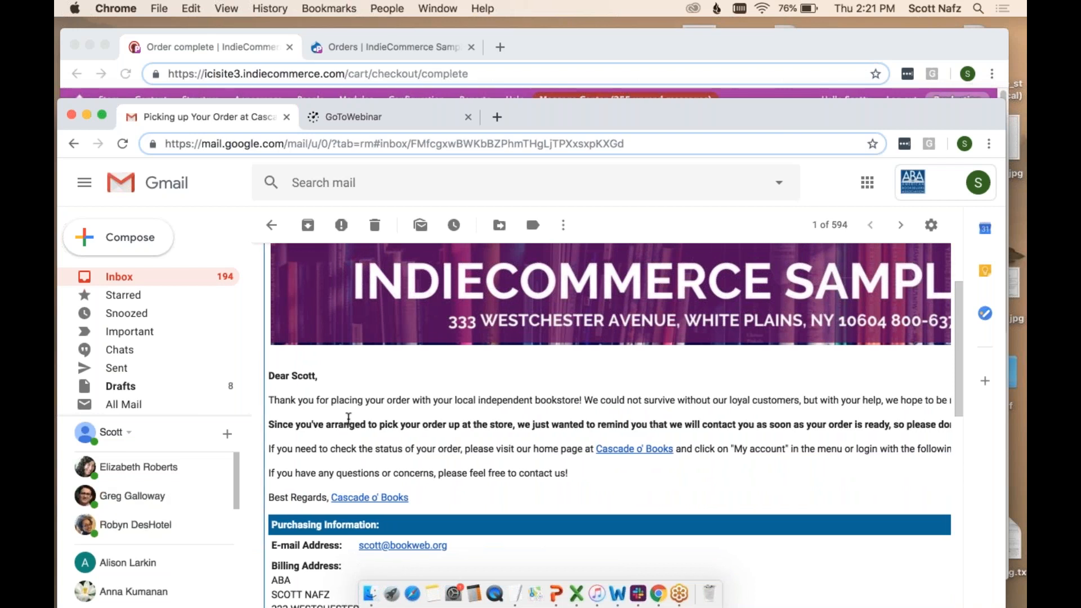
scroll(596, 430, "right", 5)
scroll(596, 429, "right", 5)
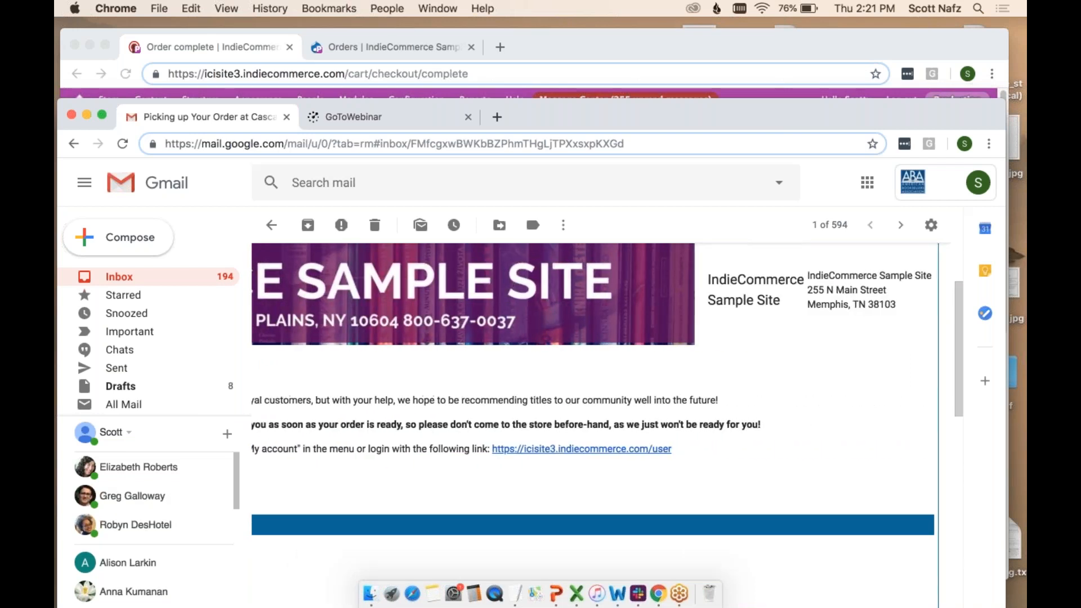
scroll(601, 425, "left", 12)
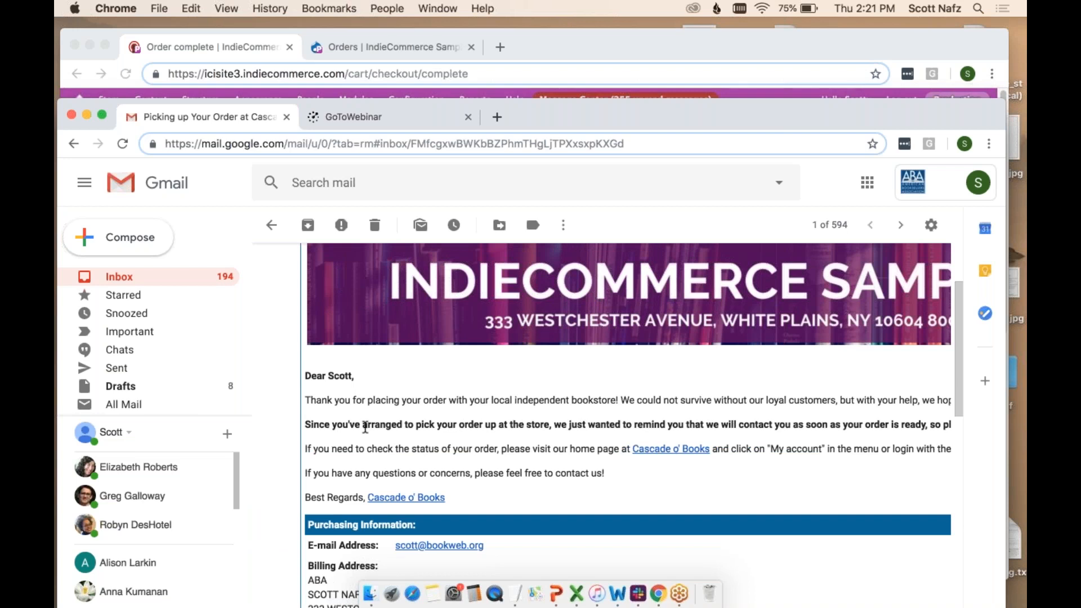
scroll(365, 426, "down", 5)
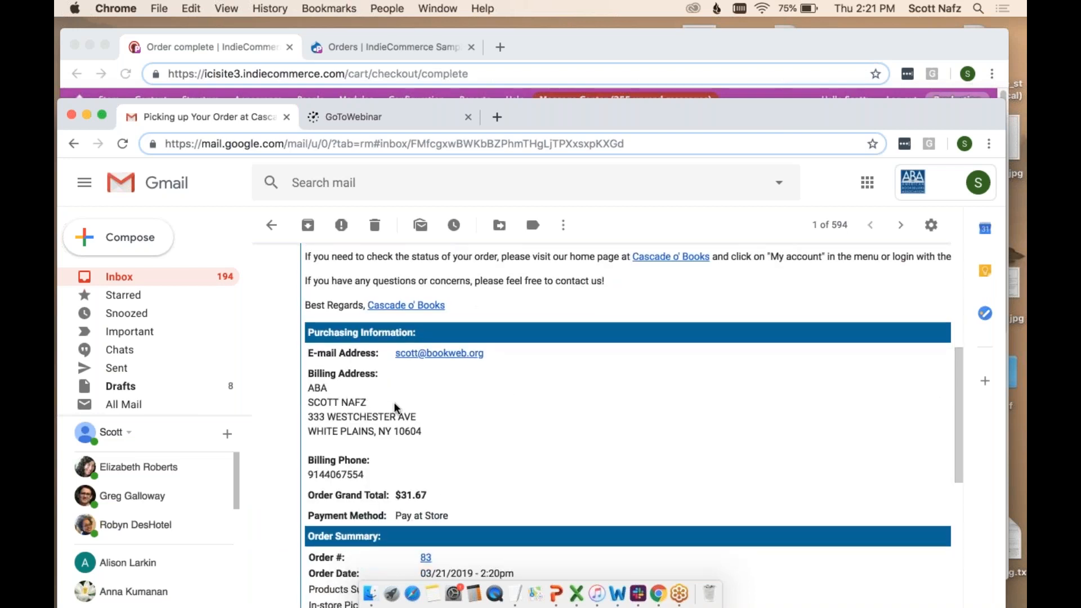
scroll(534, 397, "down", 10)
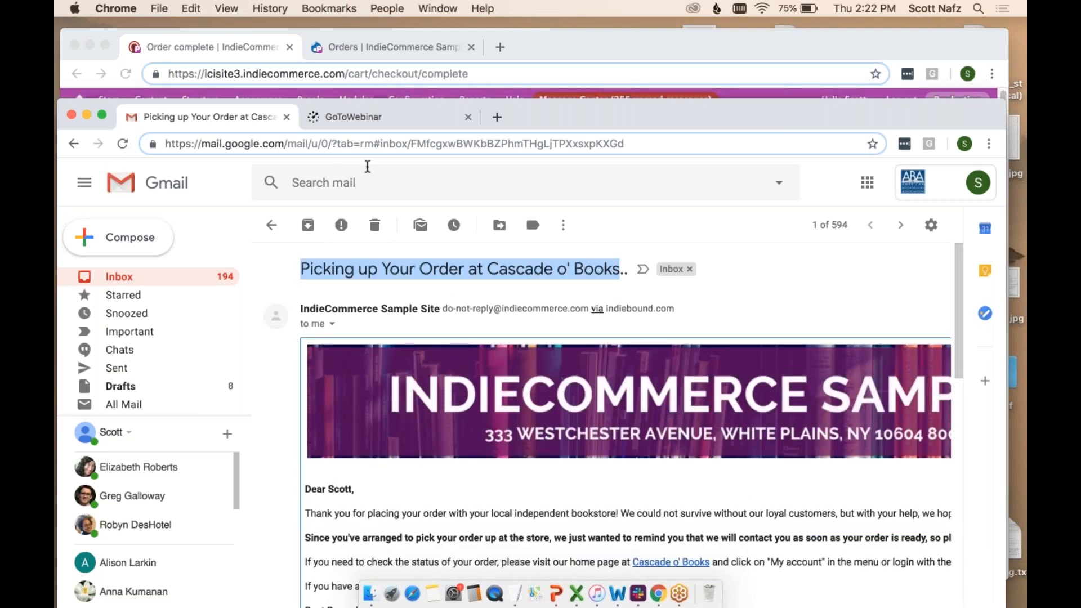
- Back on the store site, enable Hide Logo In Invoice in the Store Preferences and save the configuration
left_click(210, 43)
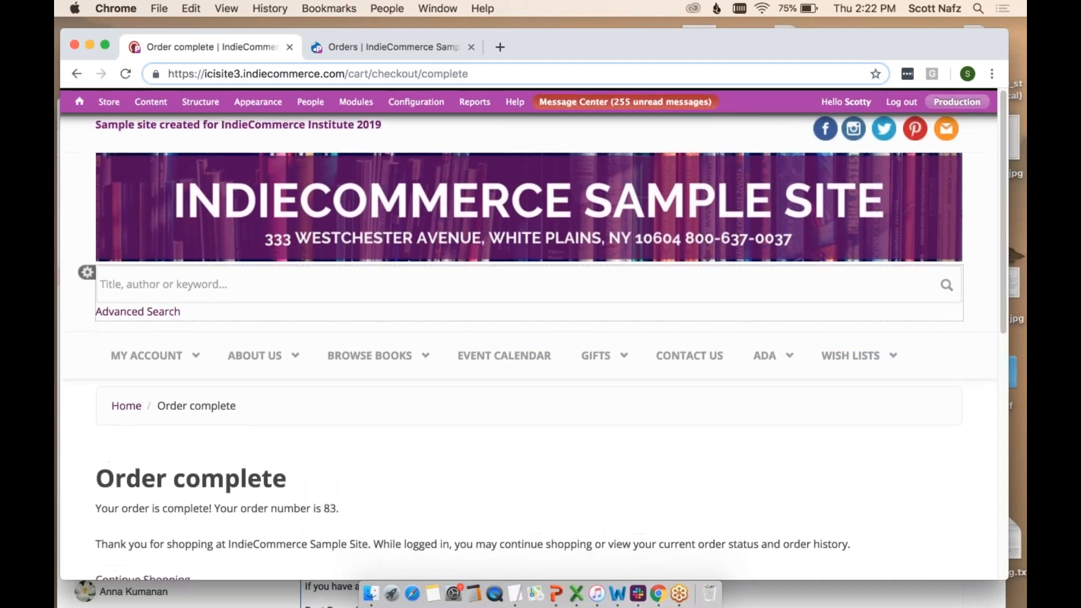
mouse_move(108, 101)
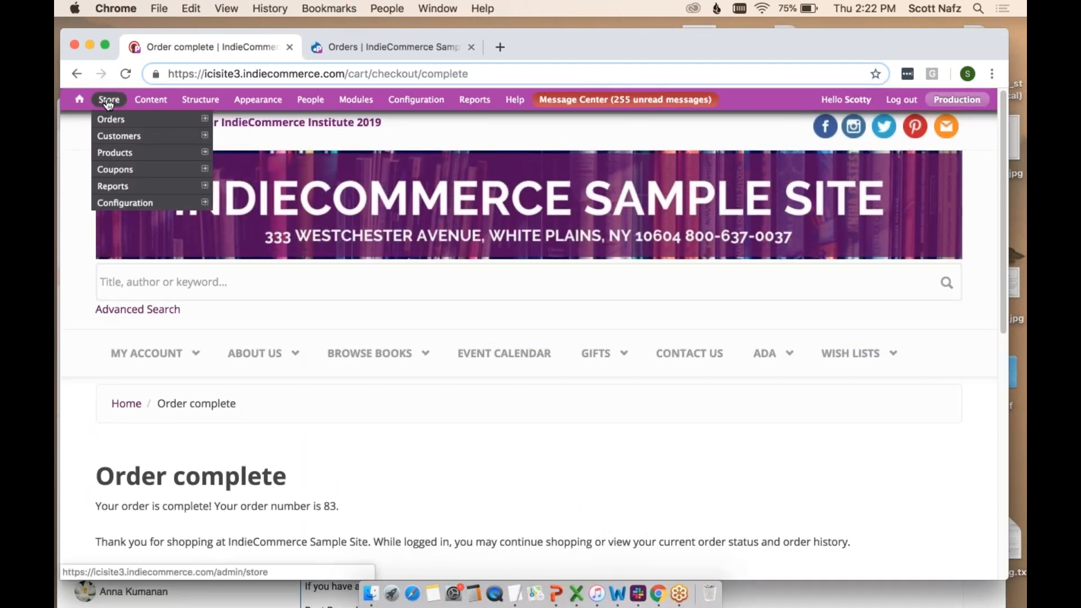
mouse_move(197, 189)
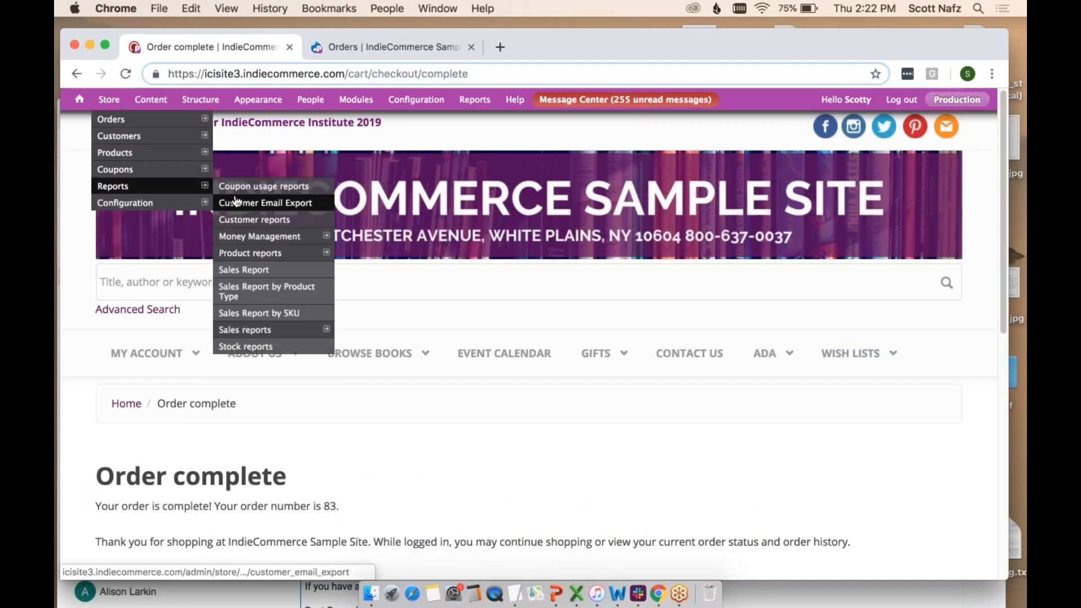
mouse_move(127, 208)
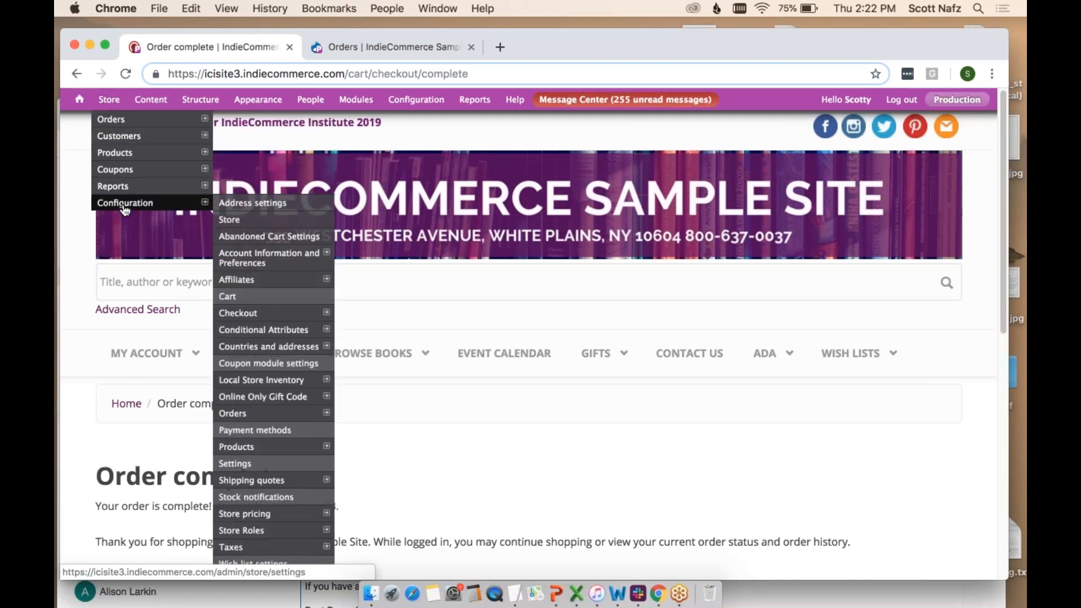
mouse_move(270, 258)
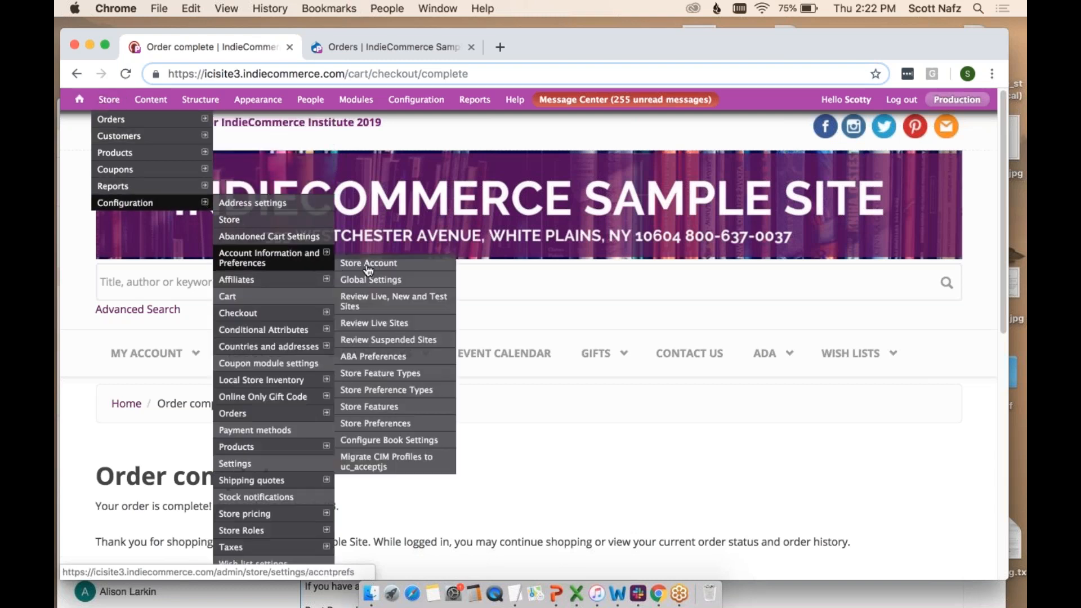
left_click(385, 425)
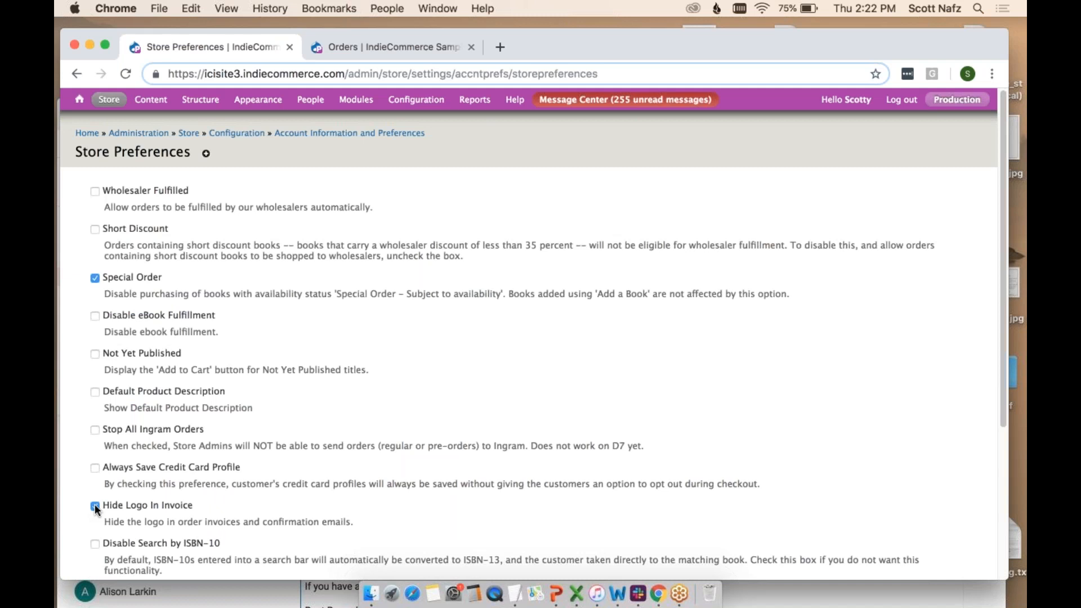
scroll(506, 338, "down", 5)
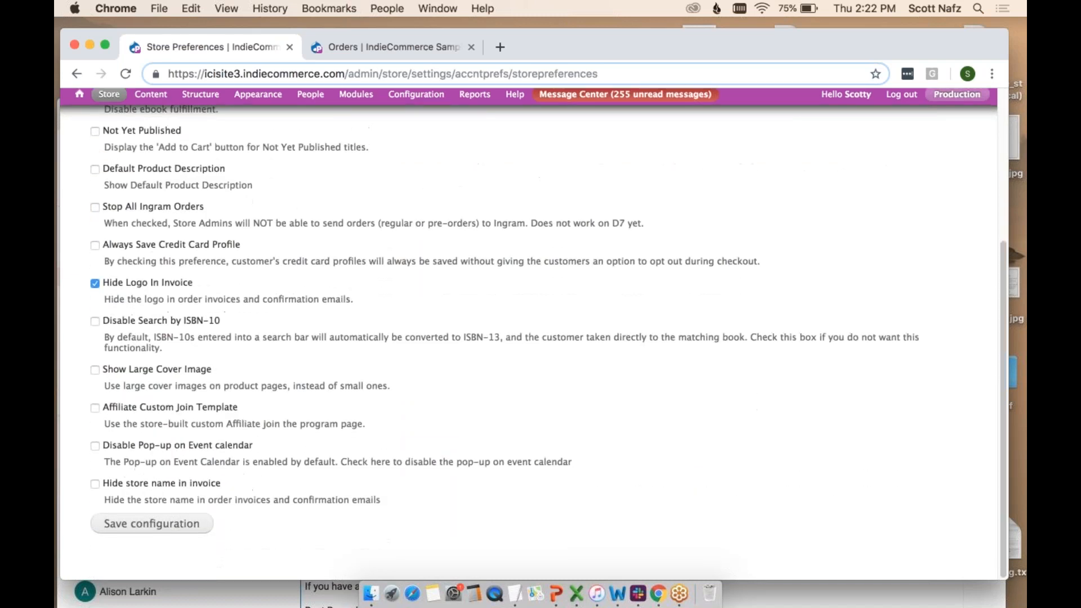
left_click(162, 531)
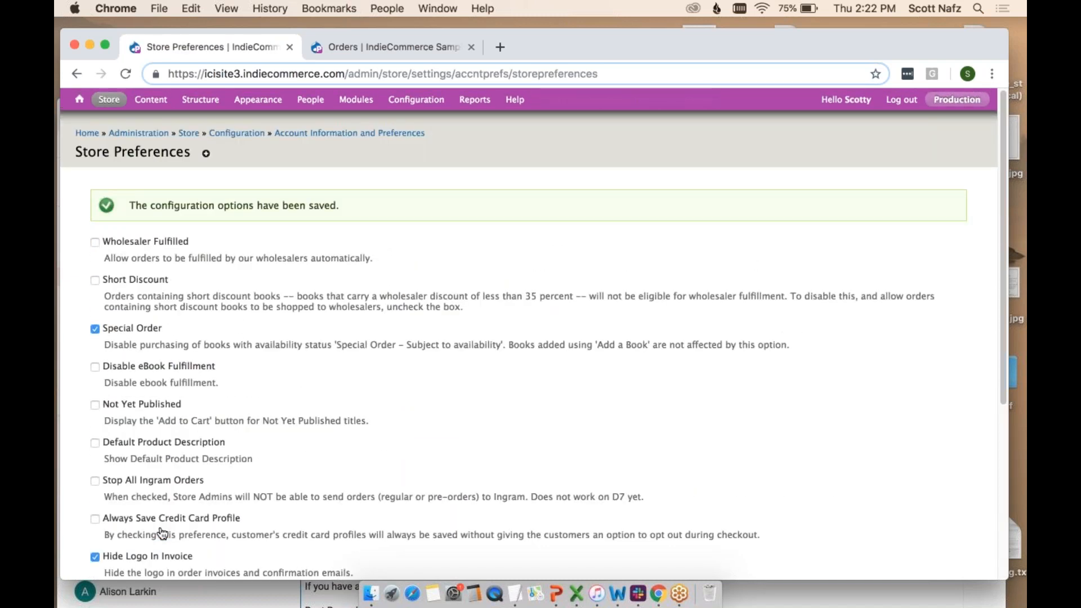
- Add The Forgotten Hours (Hardcover) from the store's home page to the shopping cart and proceed to checkout
left_click(79, 103)
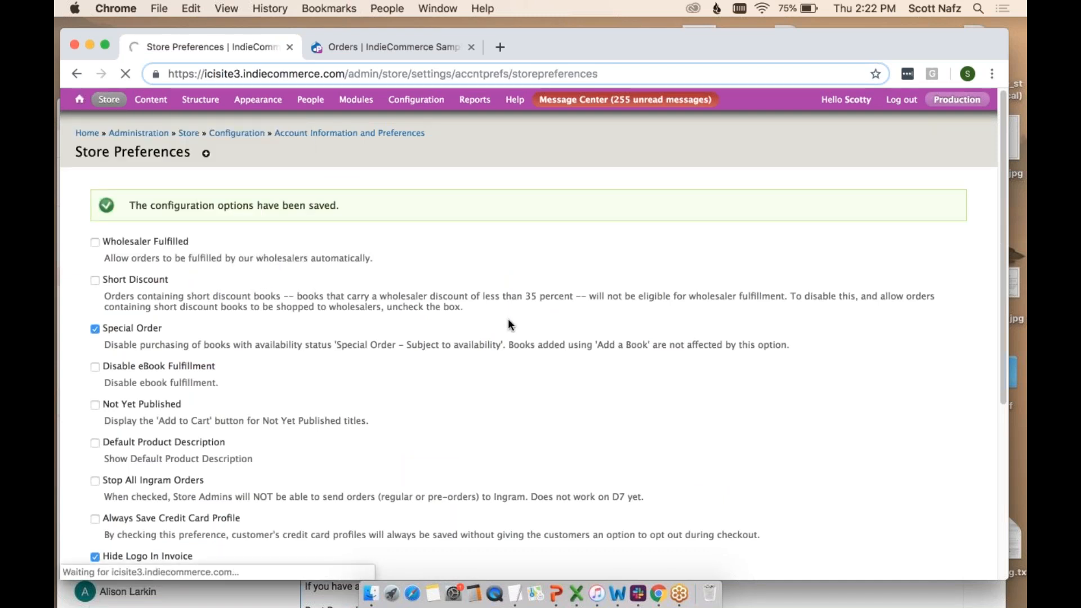
scroll(486, 318, "down", 4)
scroll(484, 318, "down", 2)
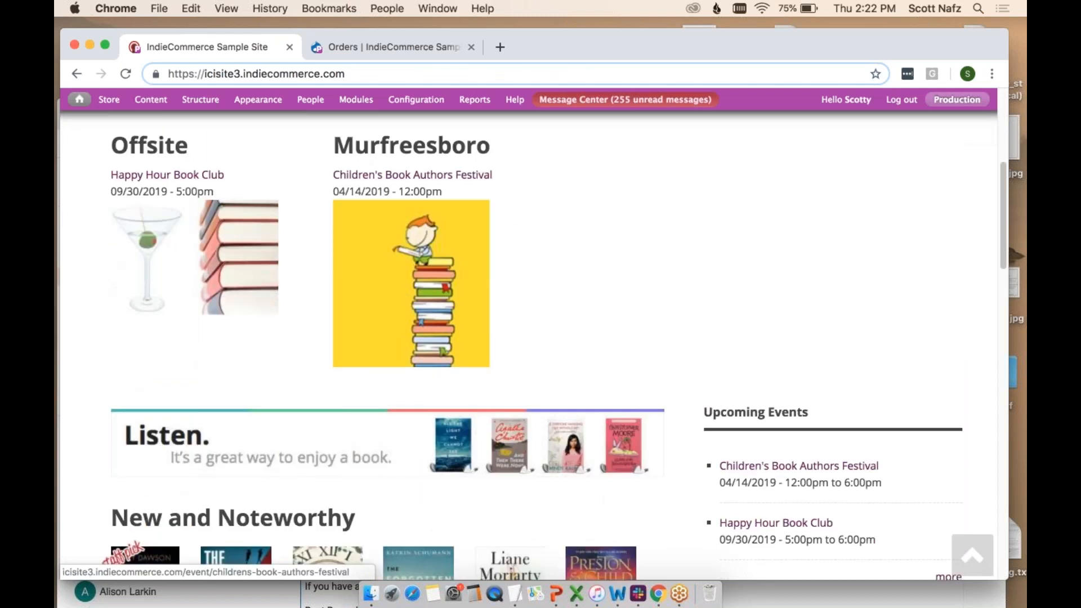
scroll(484, 316, "down", 5)
left_click(423, 269)
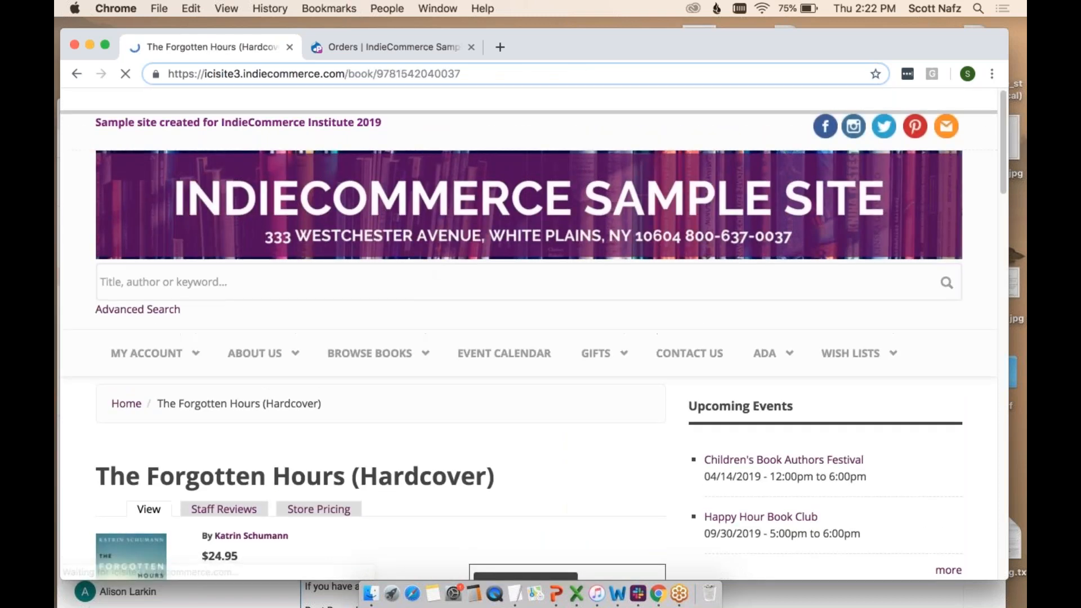
scroll(472, 285, "down", 5)
left_click(472, 285)
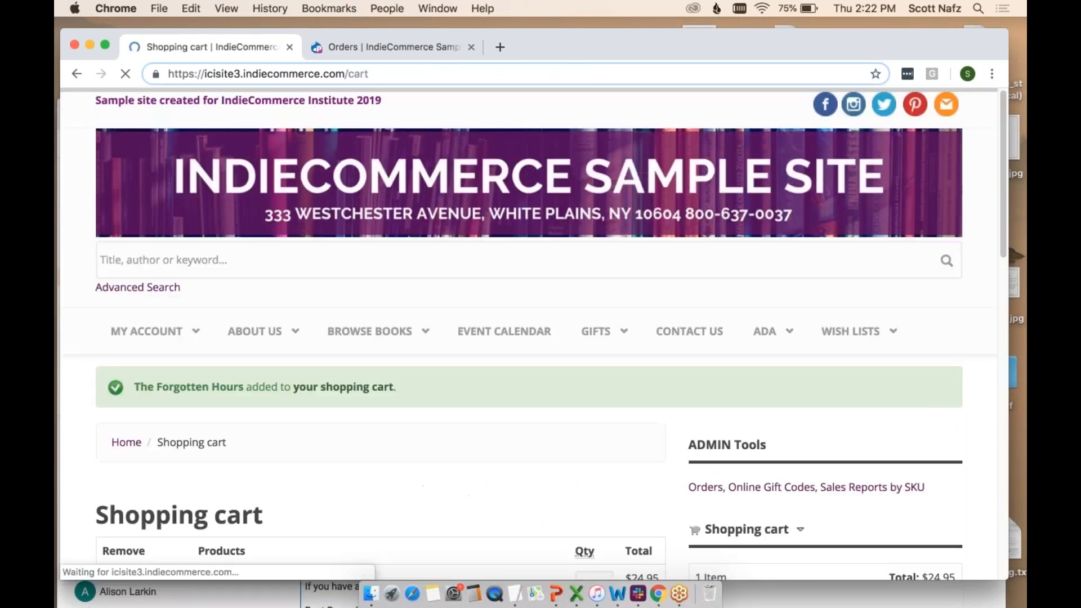
scroll(597, 351, "down", 5)
left_click(615, 453)
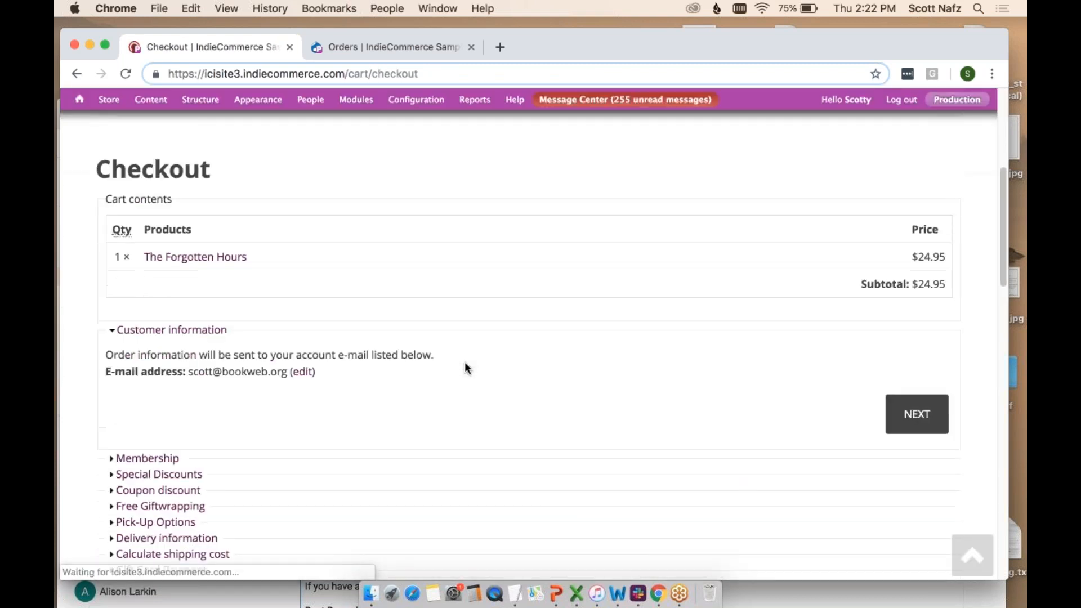
- Mark the Forgotten Hours order for pickup at the store and choose Pay at Store as its payment method
scroll(465, 363, "down", 3)
left_click(155, 375)
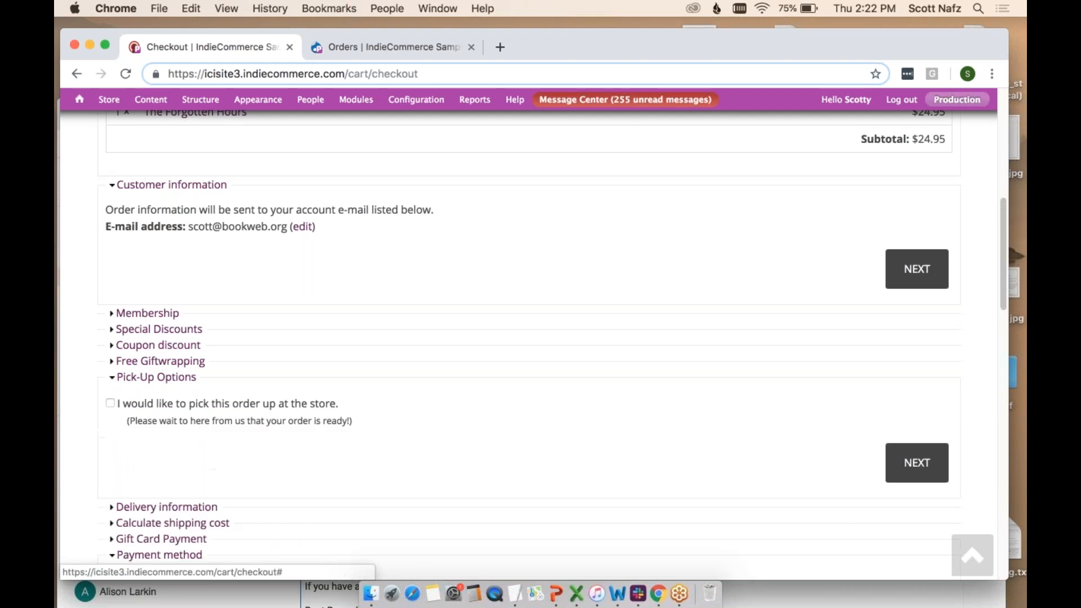
left_click(110, 403)
scroll(111, 403, "down", 3)
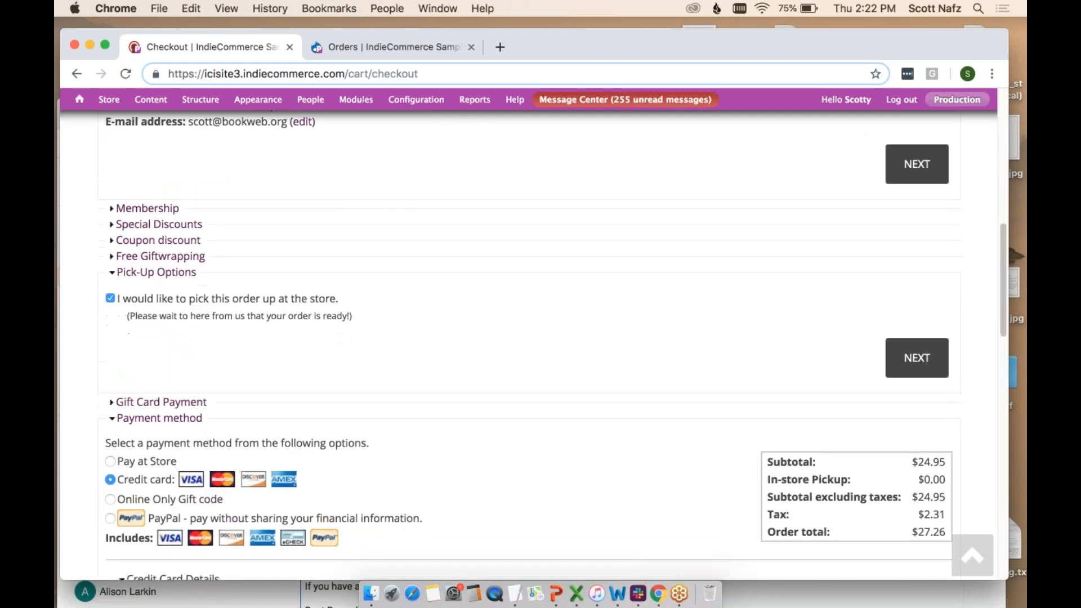
left_click(110, 414)
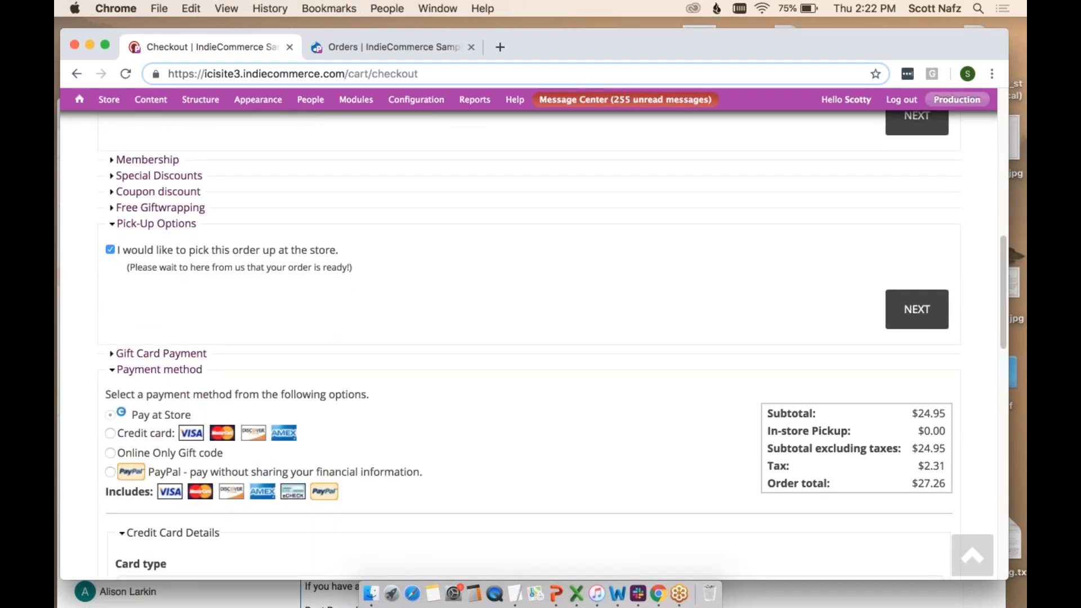
scroll(445, 435, "down", 2)
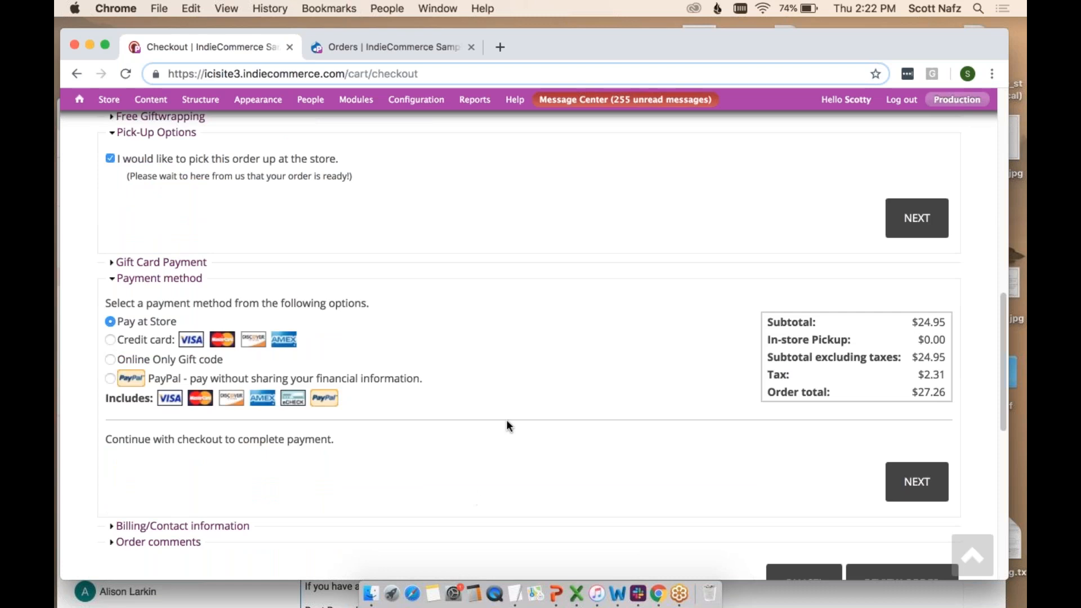
- Continue to the review of the Forgotten Hours order and submit it
scroll(508, 426, "down", 7)
left_click(904, 208)
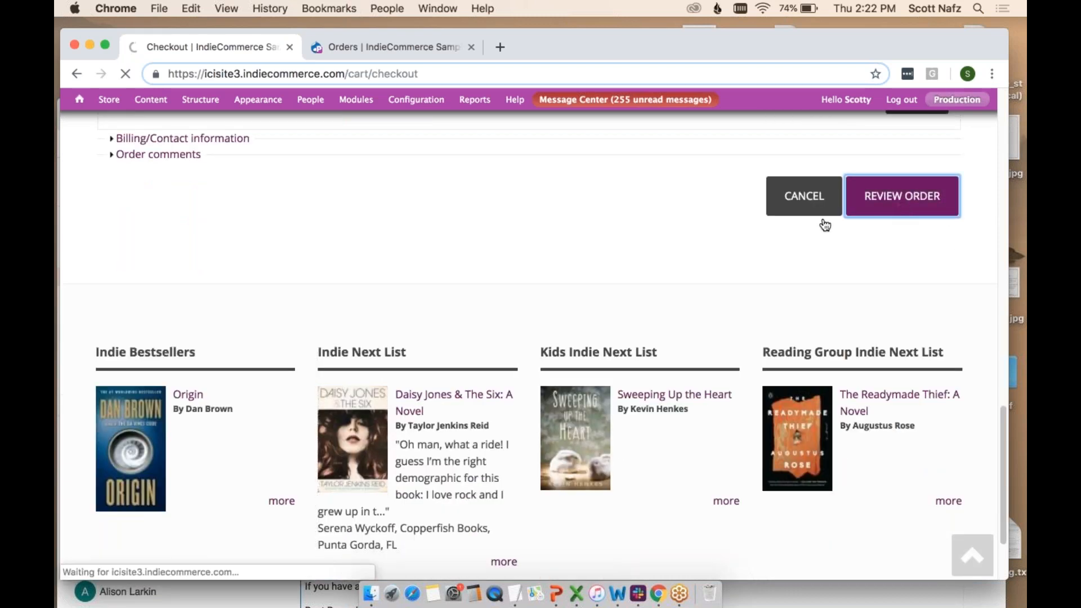
scroll(593, 330, "down", 10)
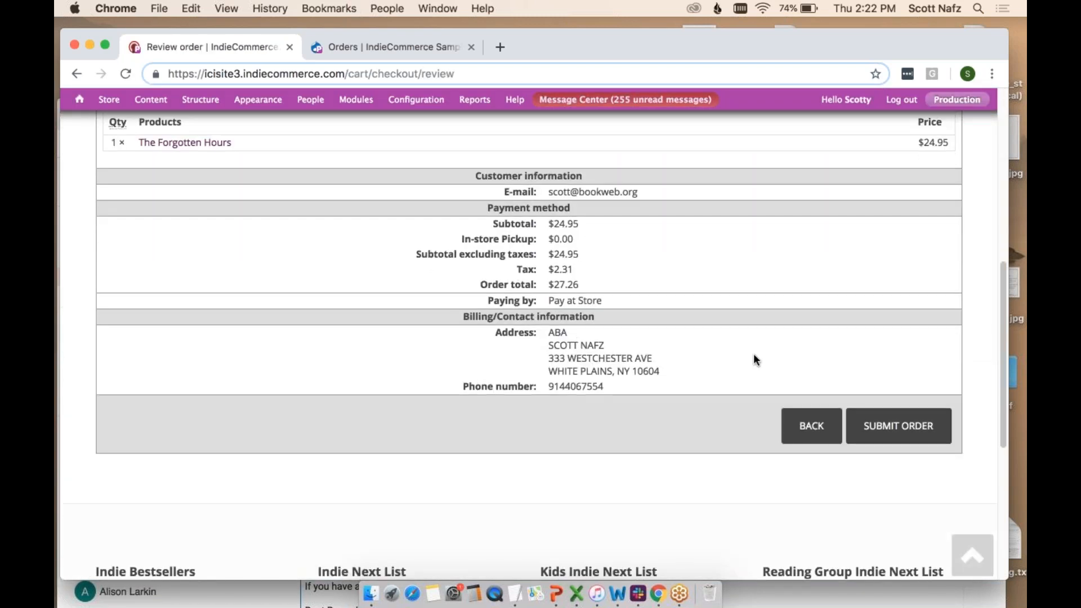
left_click(898, 437)
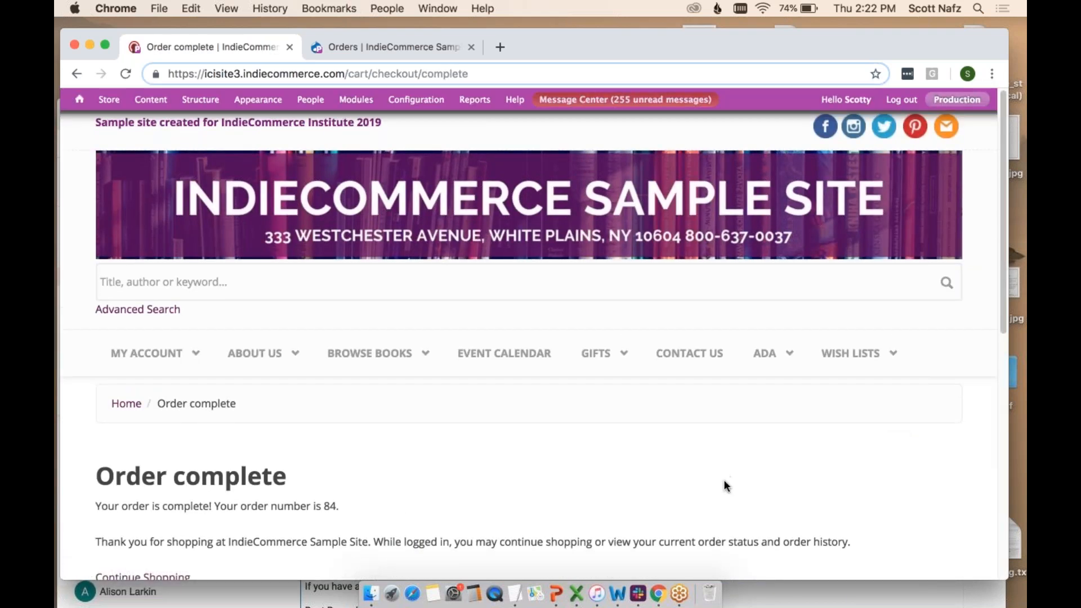
- Switch to the Gmail inbox, open the "Your Order at IndieCommerce Sample Site" conversation and expand its collapsed message
key("ctrl+Up")
left_click(217, 101)
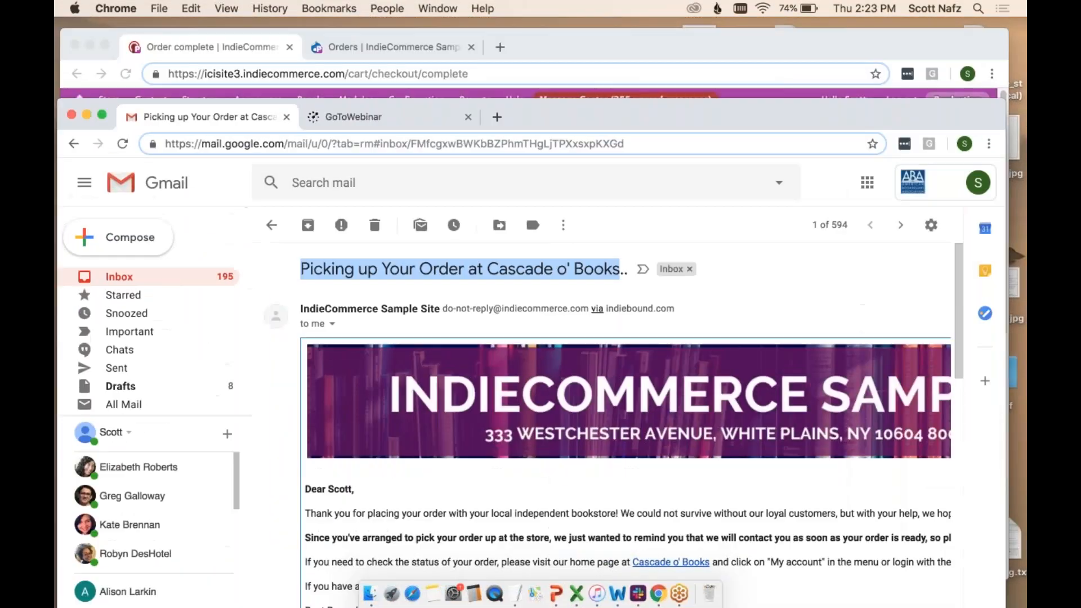
left_click(134, 280)
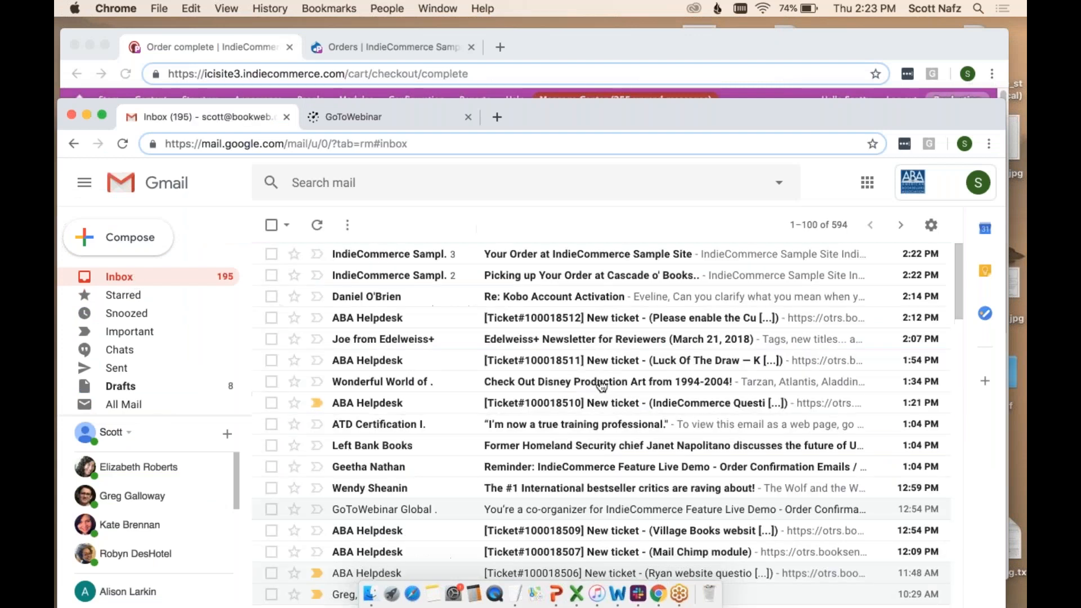
left_click(607, 257)
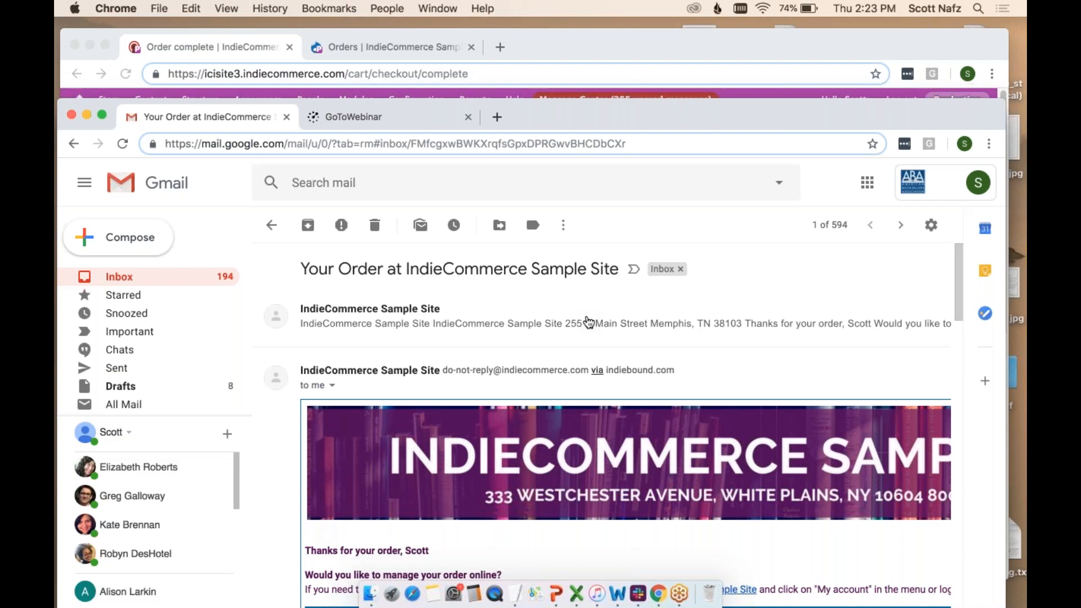
left_click(659, 323)
- Read through the order confirmations down to the newest message and examine its full-width header with the store address
scroll(671, 311, "down", 10)
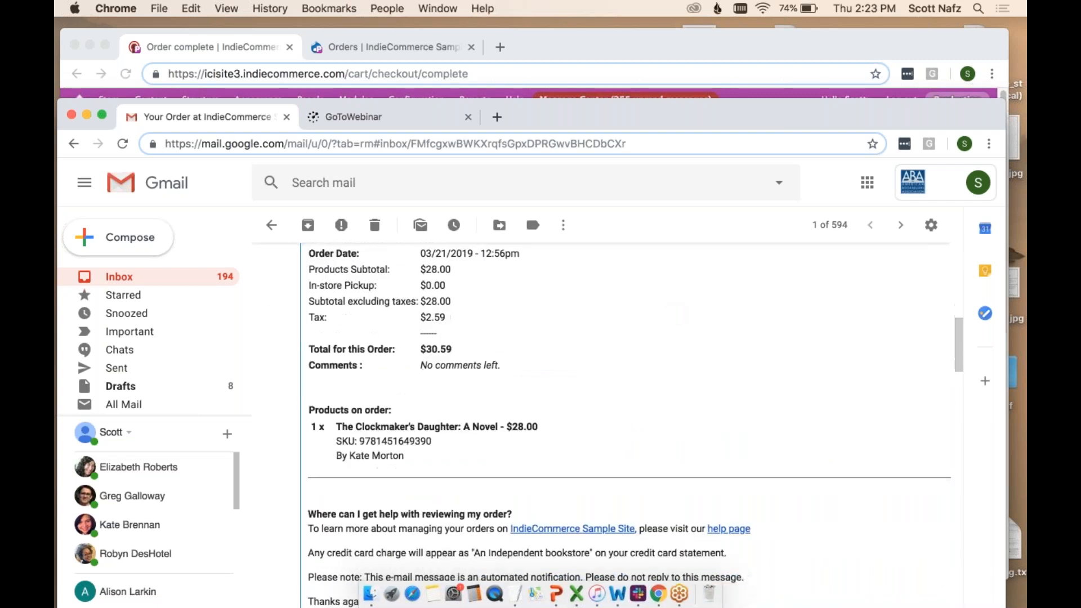
scroll(671, 311, "down", 15)
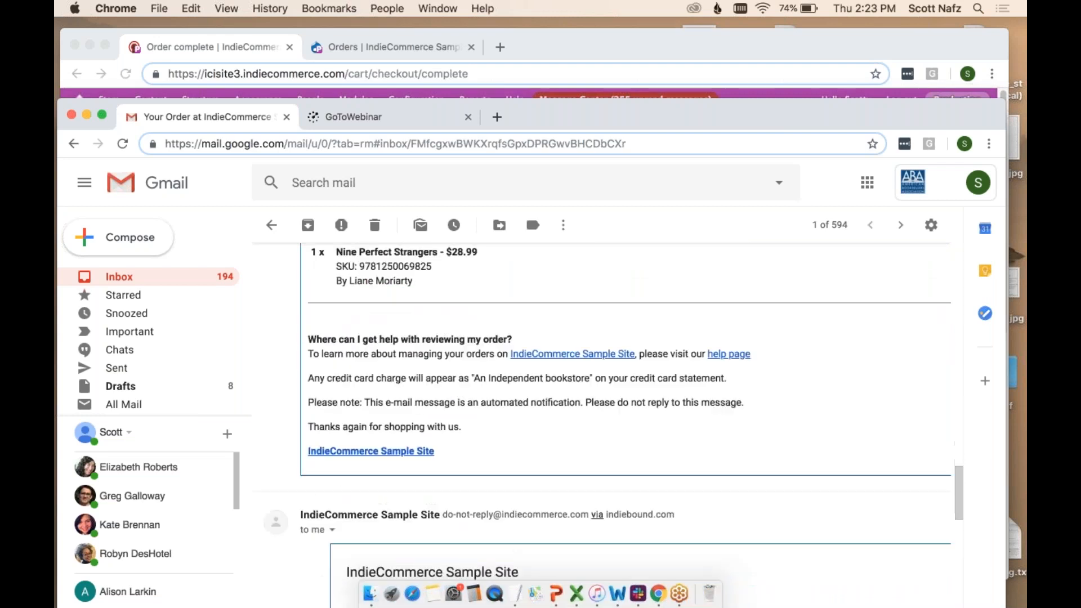
scroll(608, 425, "down", 4)
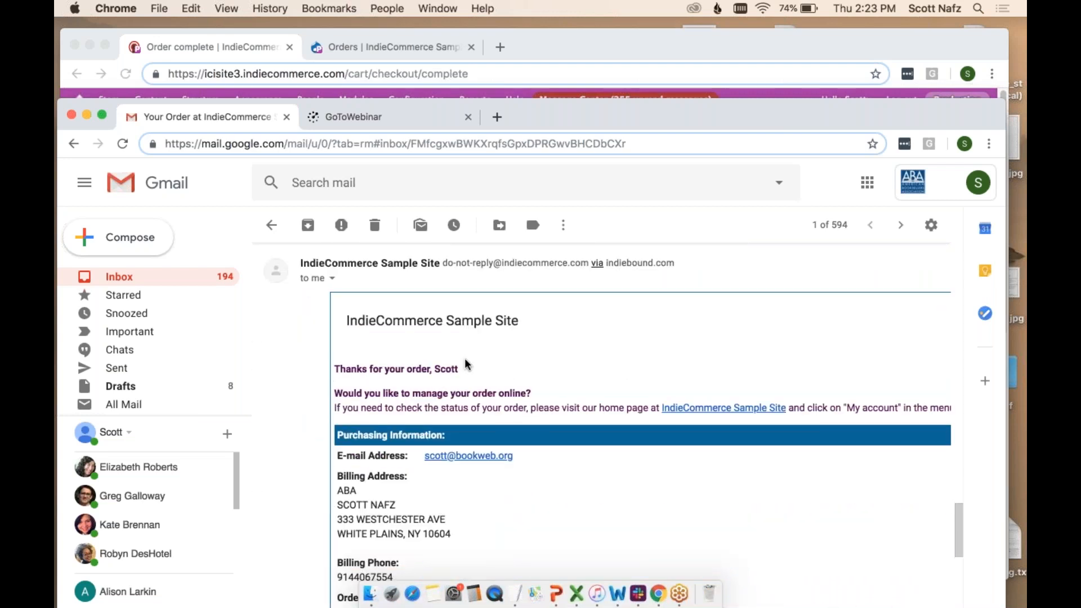
scroll(300, 396, "down", 3)
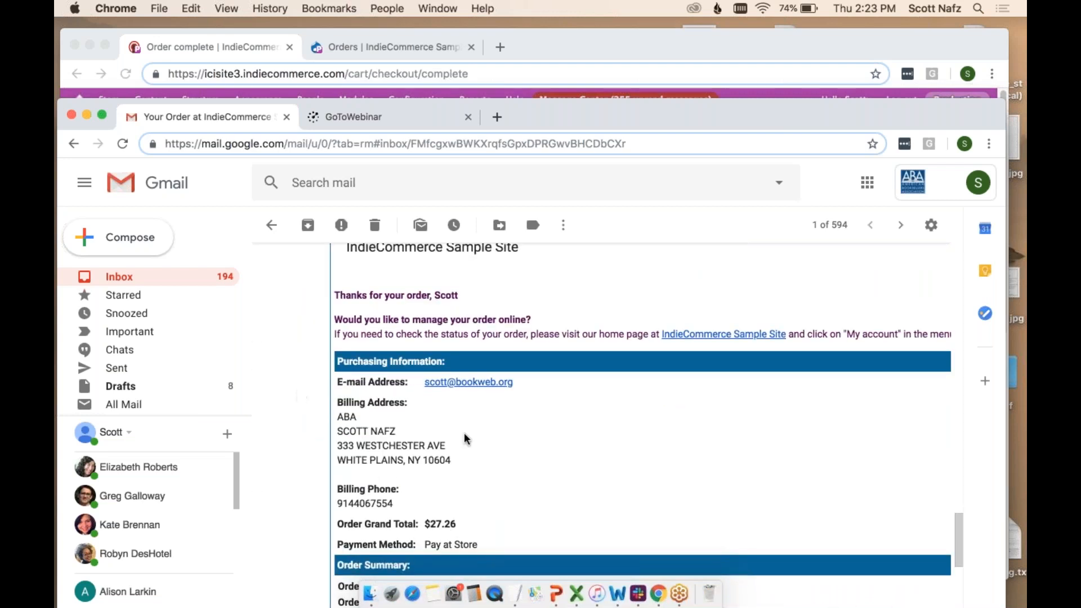
scroll(463, 433, "up", 2)
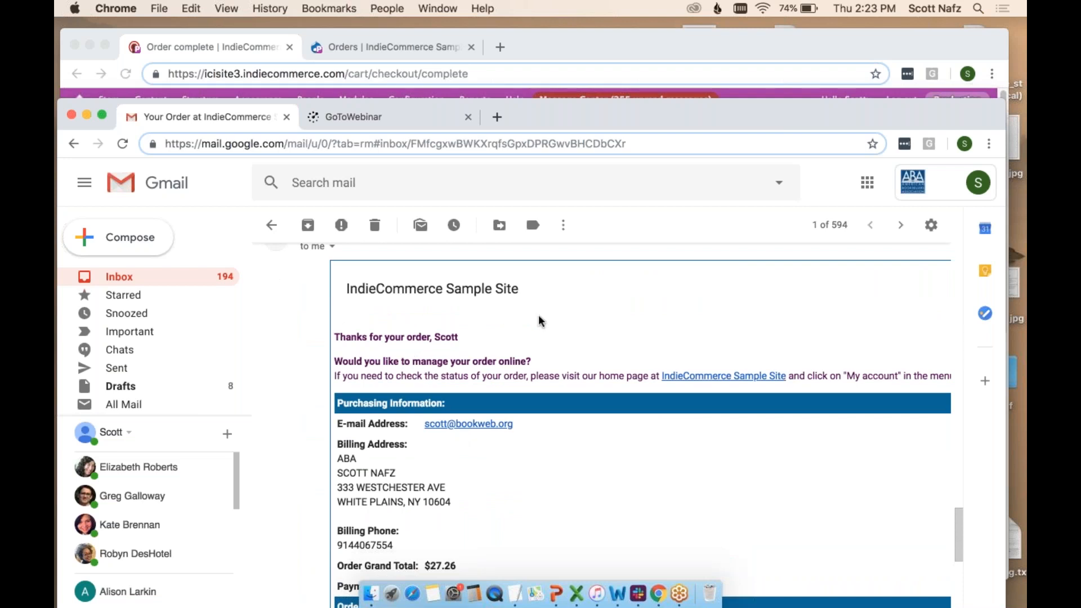
scroll(539, 321, "right", 3)
scroll(539, 320, "left", 3)
scroll(627, 317, "right", 10)
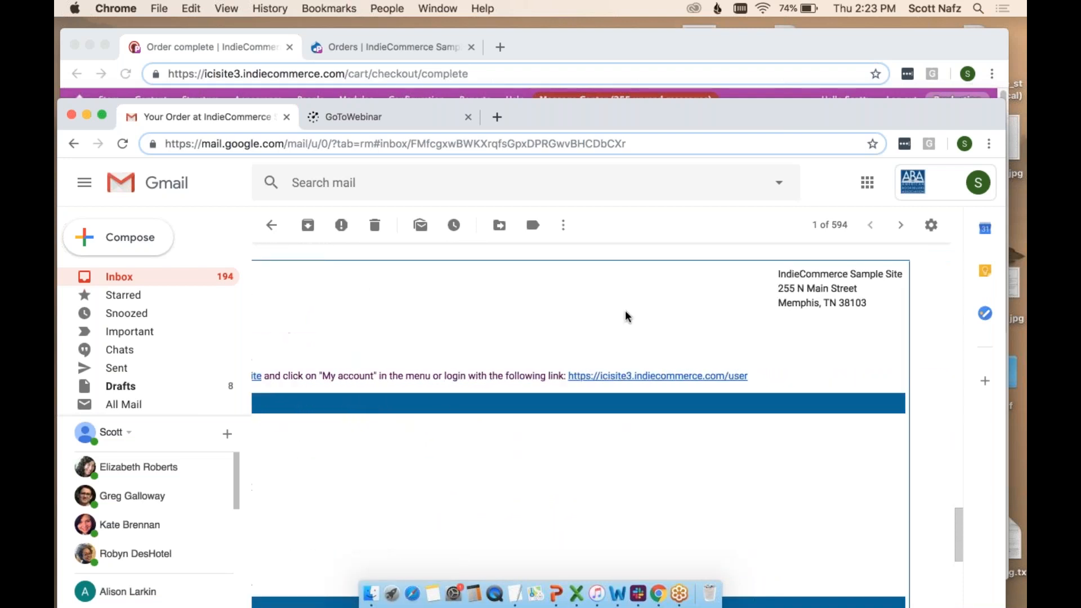
scroll(626, 317, "up", 2)
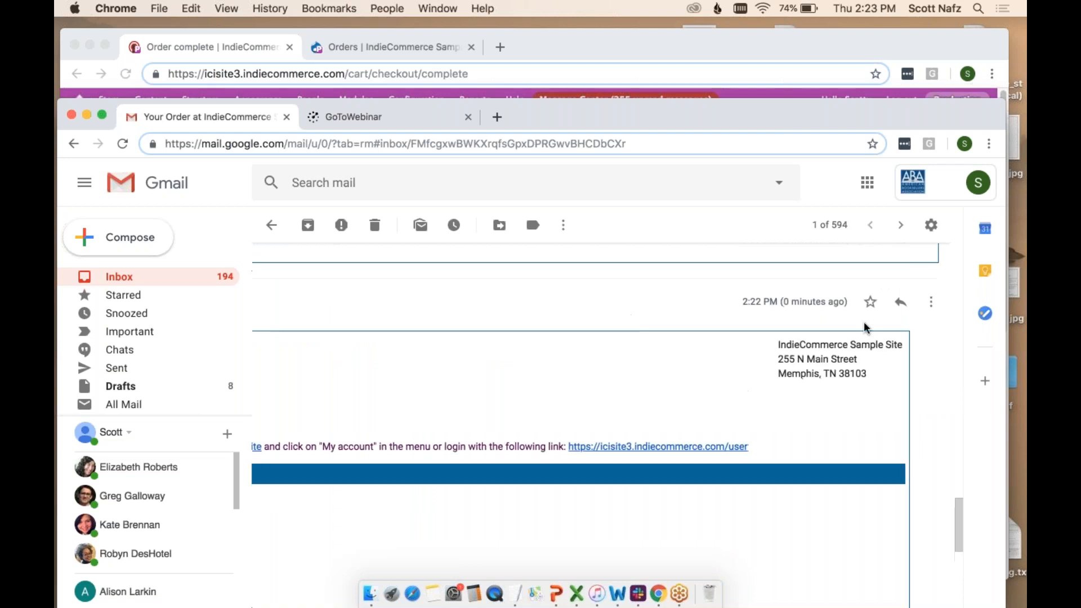
- Compare the header banner and layout of the earlier order confirmations with those of the newest one
left_click(931, 305)
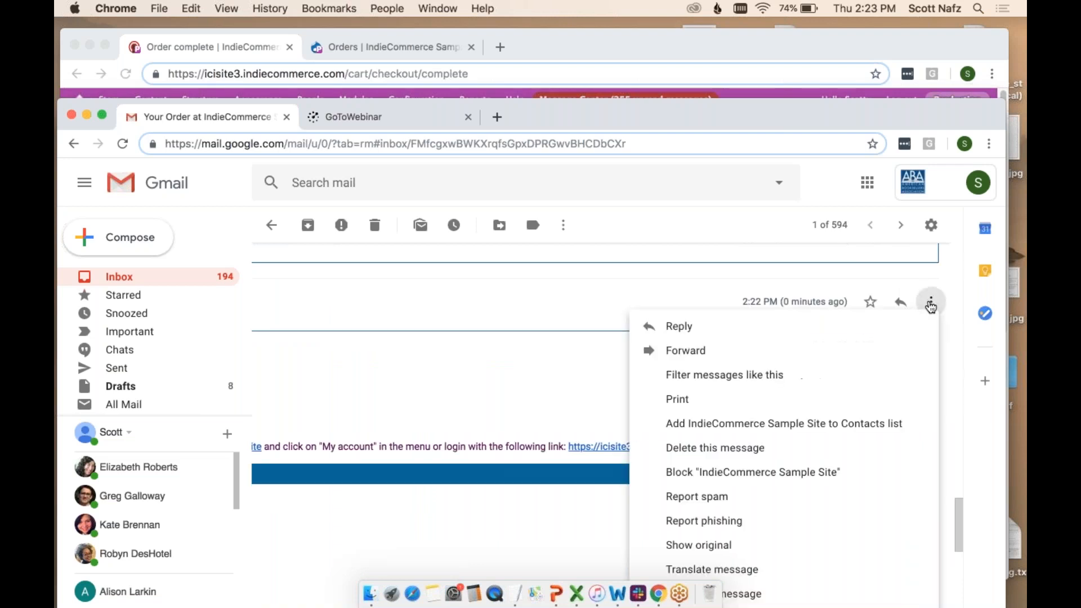
left_click(695, 293)
scroll(718, 325, "up", 1)
scroll(719, 325, "down", 5)
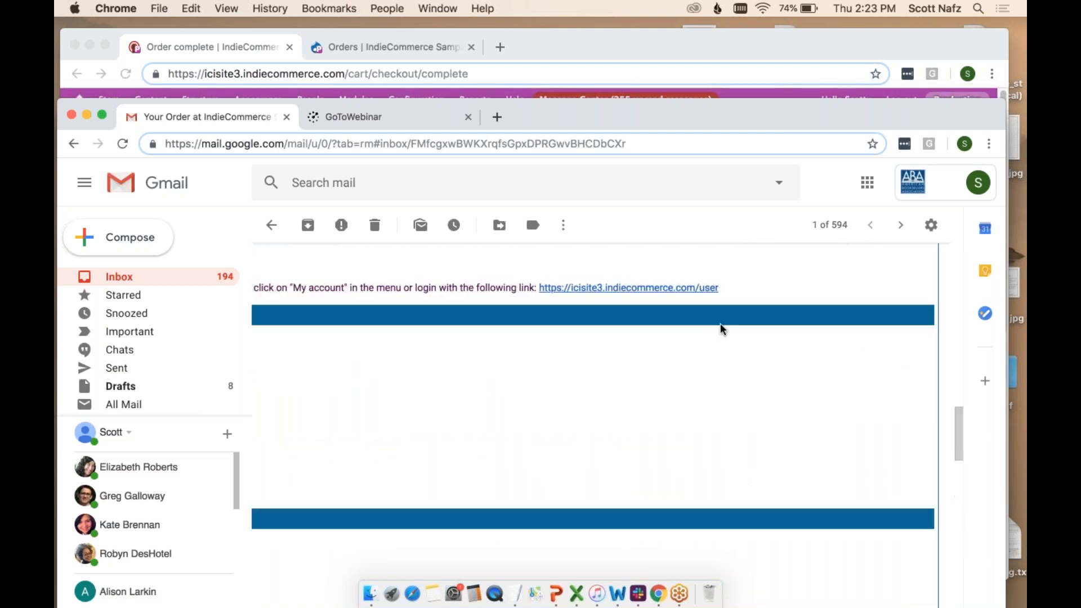
scroll(720, 329, "up", 6)
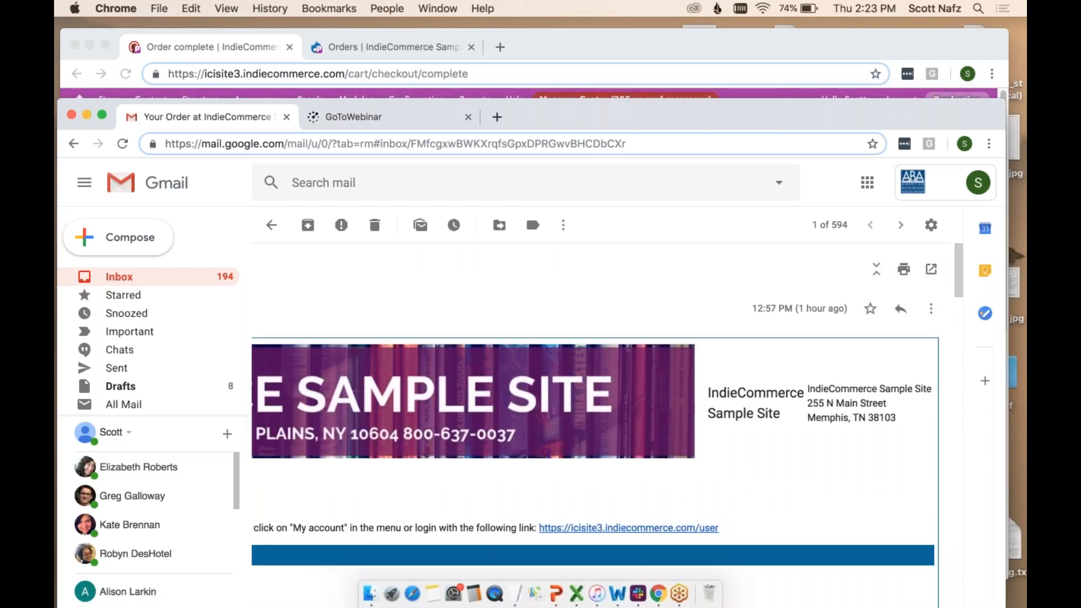
scroll(600, 424, "down", 15)
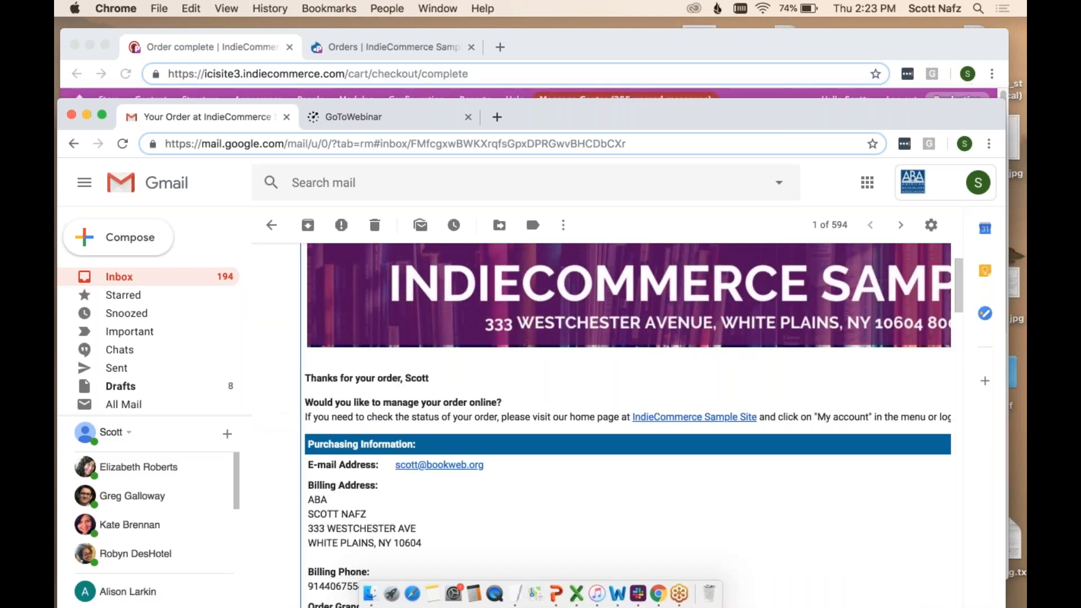
scroll(625, 394, "down", 10)
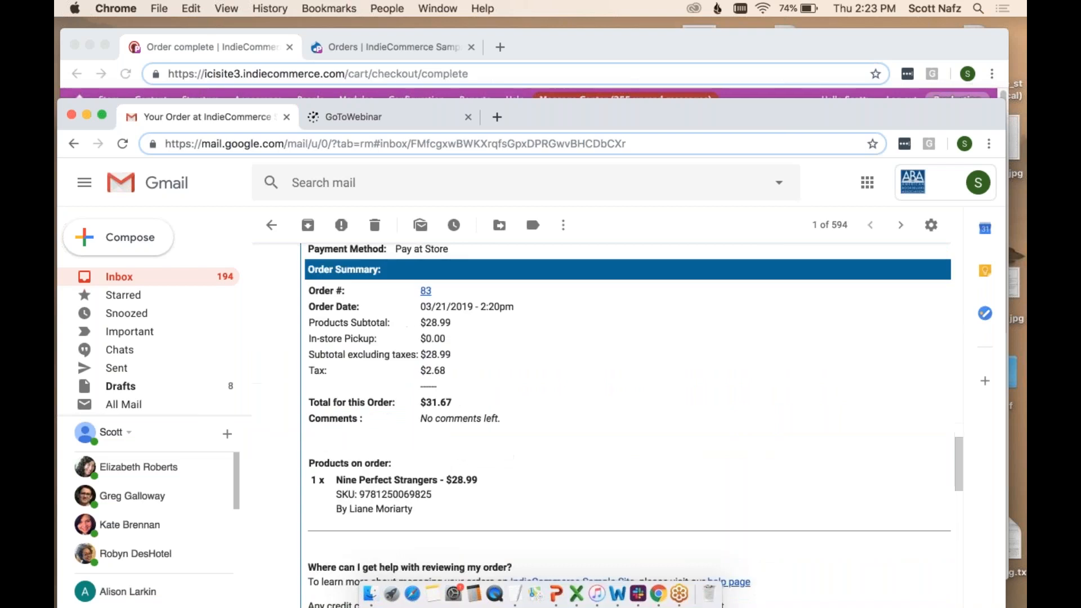
scroll(625, 427, "down", 8)
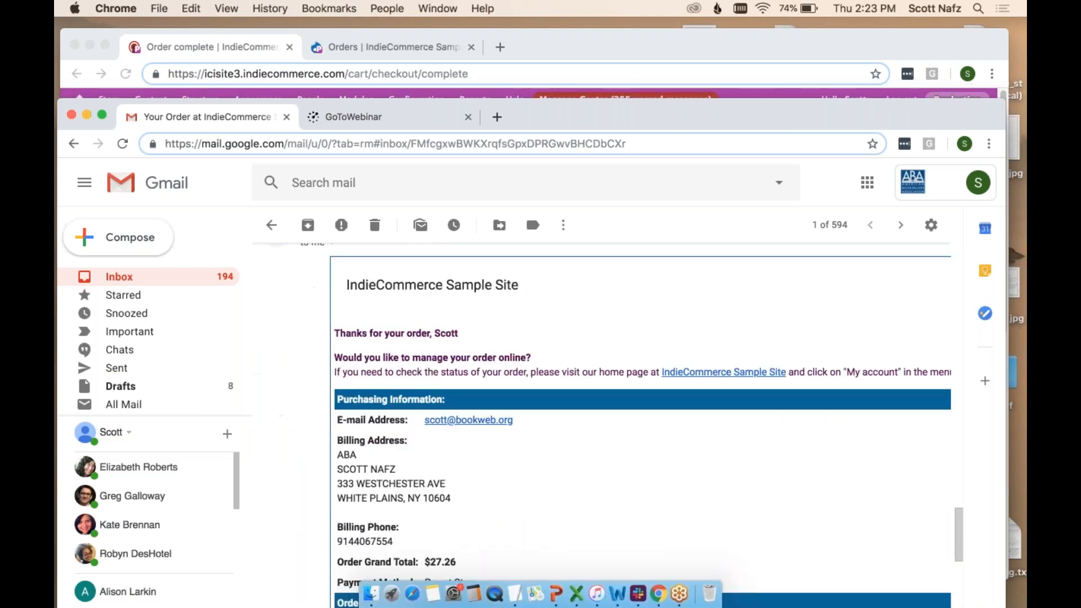
- Review the newest confirmation's header, ordered product and closing help text, and return to the beginning of the conversation
scroll(619, 428, "right", 5)
scroll(619, 428, "left", 4)
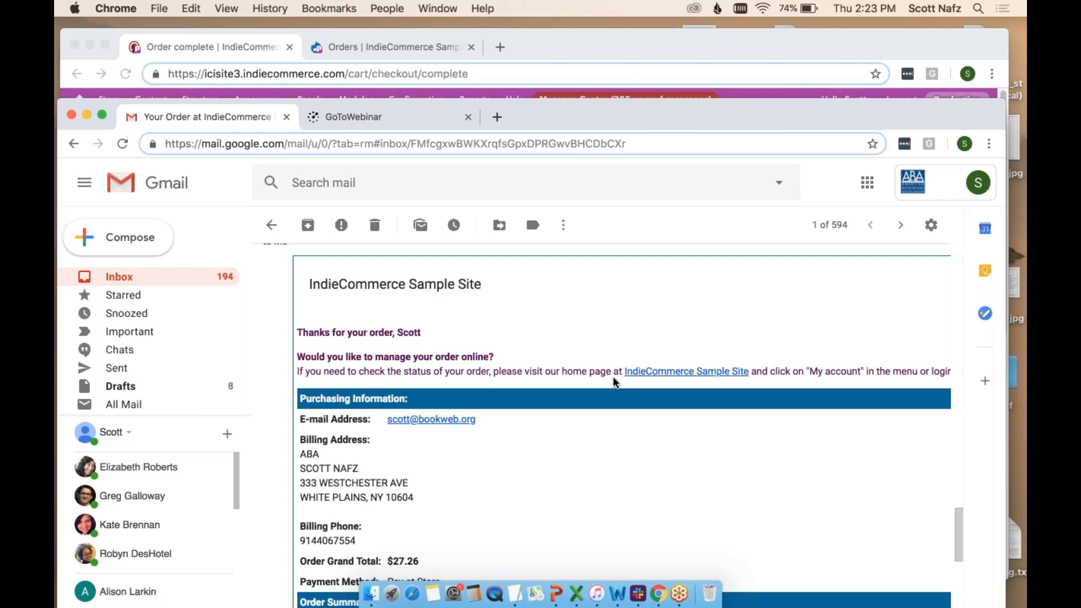
scroll(613, 377, "down", 6)
scroll(619, 394, "down", 3)
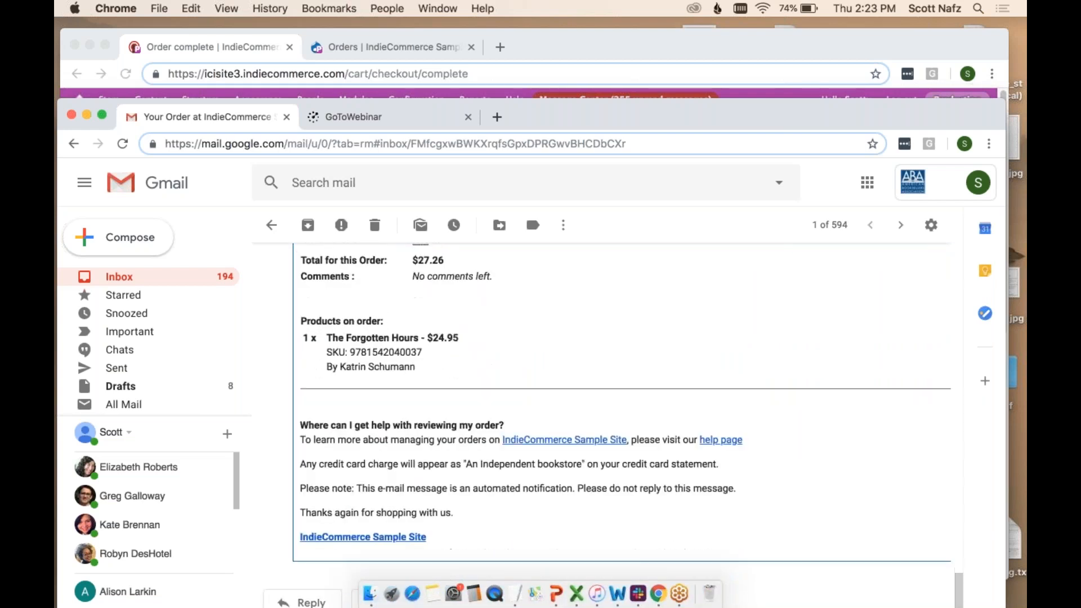
scroll(610, 378, "down", 2)
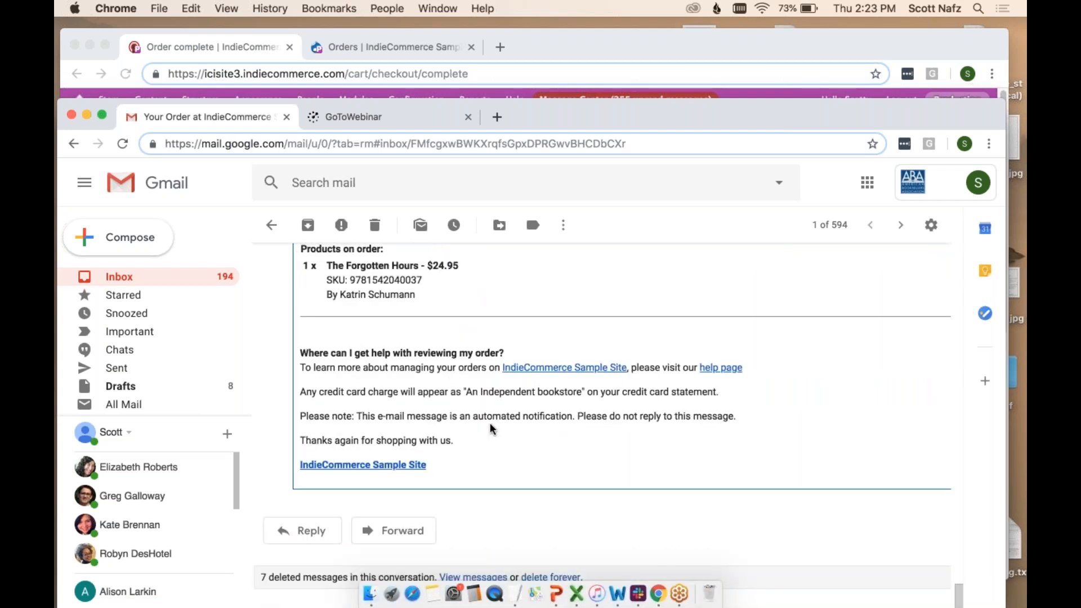
scroll(491, 428, "up", 20)
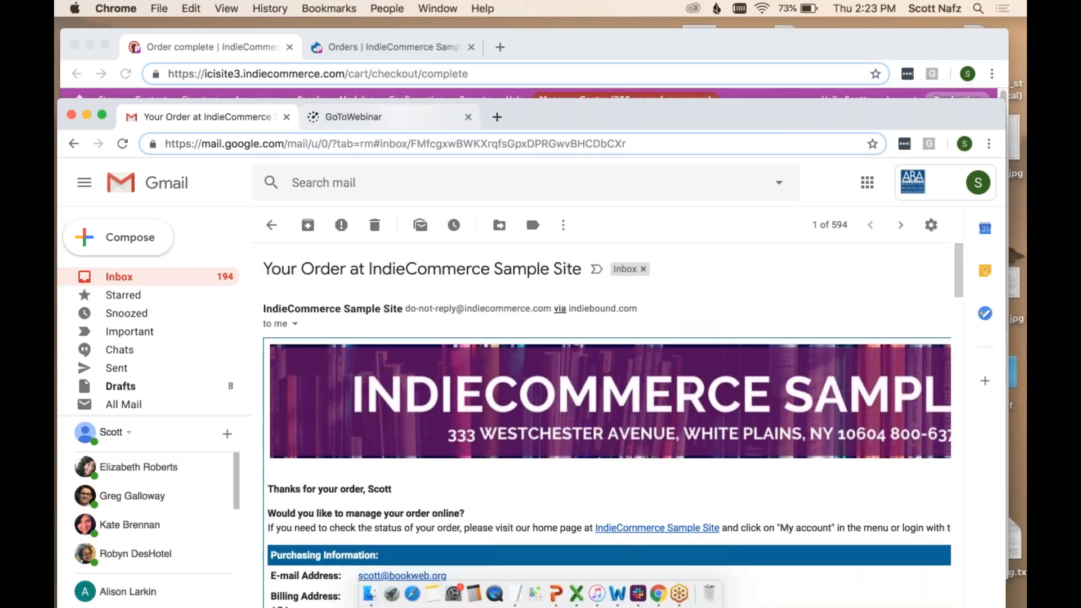
- Return to the store website and open the Store Features page from the store's Account Information and Preferences configuration
left_click(191, 45)
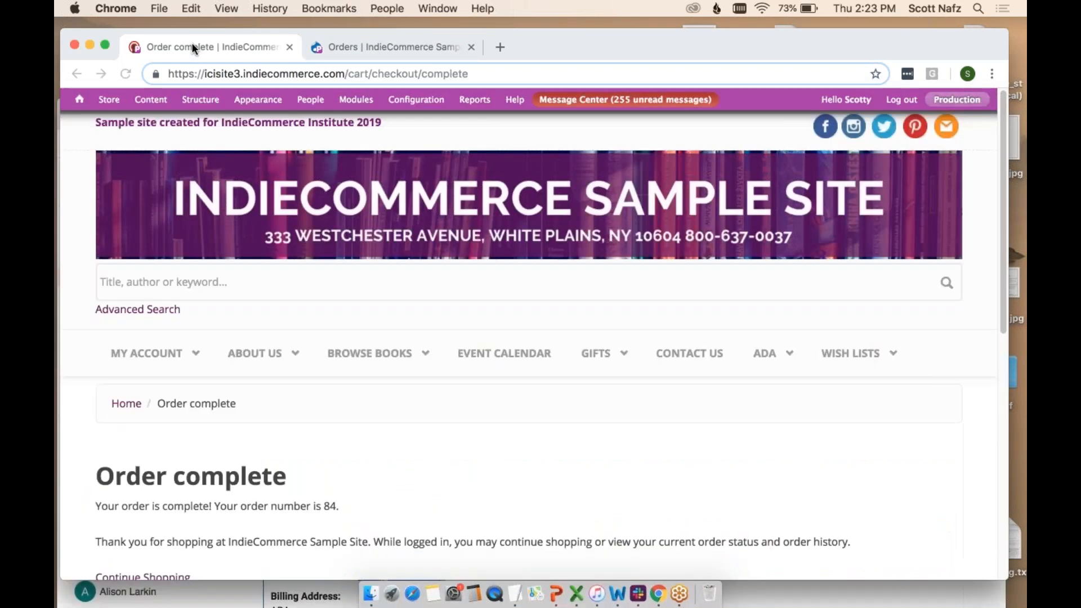
scroll(237, 113, "down", 5)
scroll(237, 169, "up", 5)
mouse_move(107, 101)
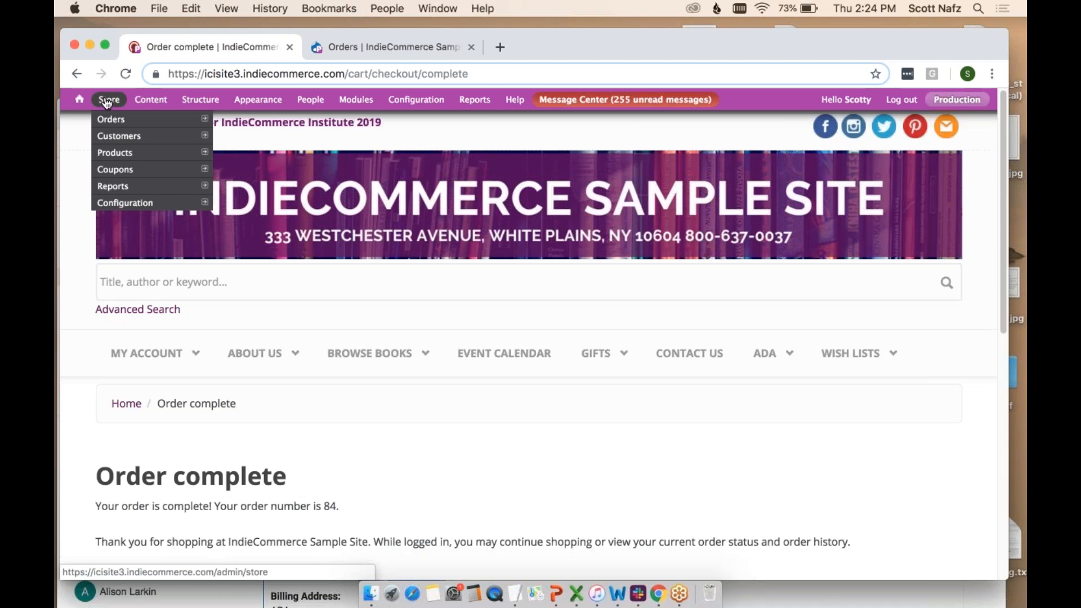
mouse_move(121, 197)
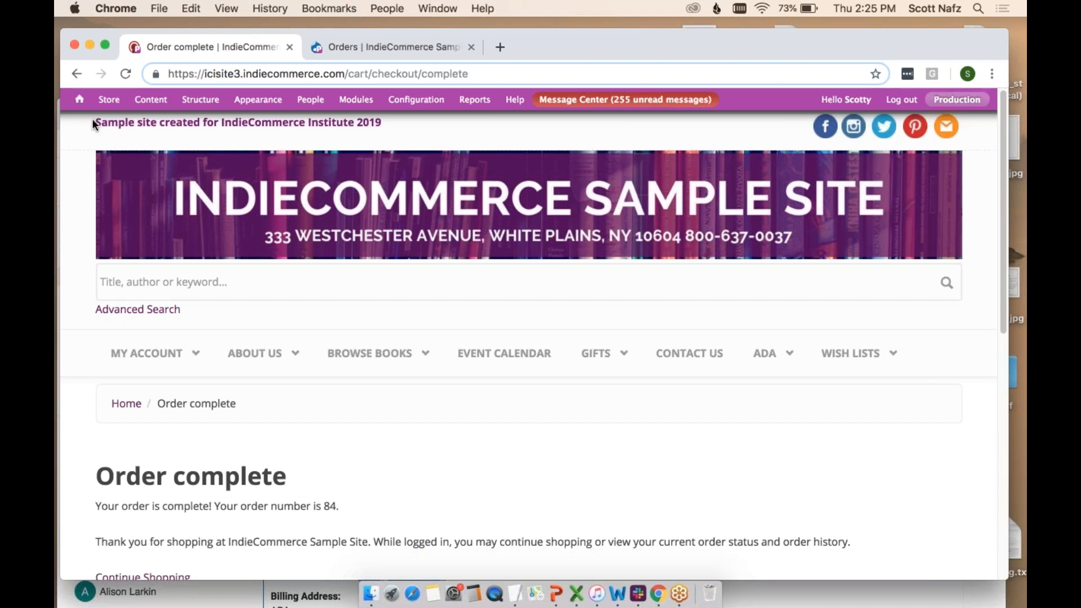
mouse_move(107, 102)
mouse_move(126, 207)
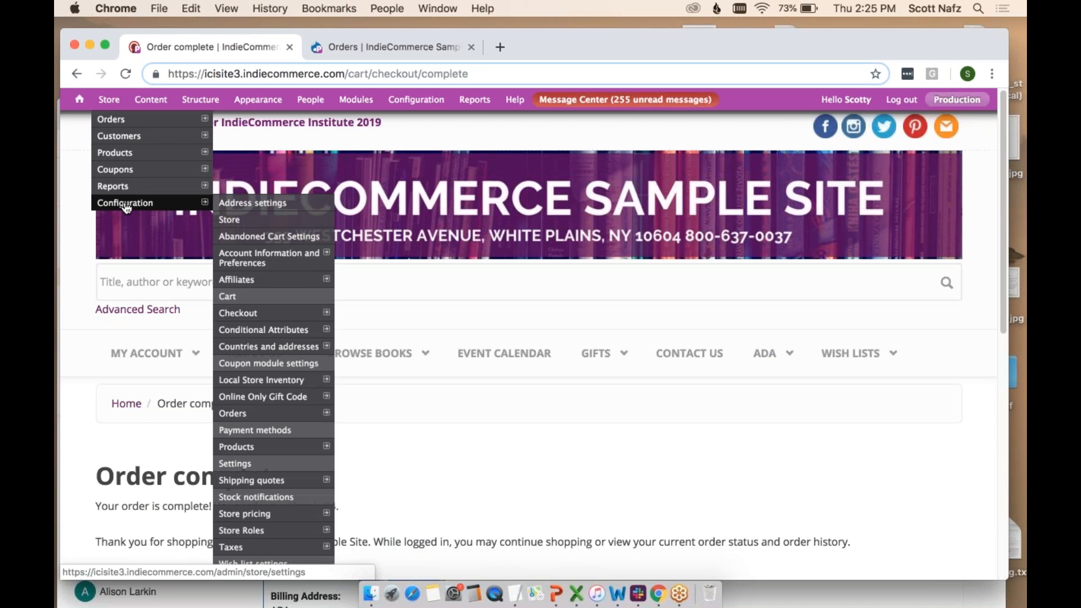
mouse_move(275, 256)
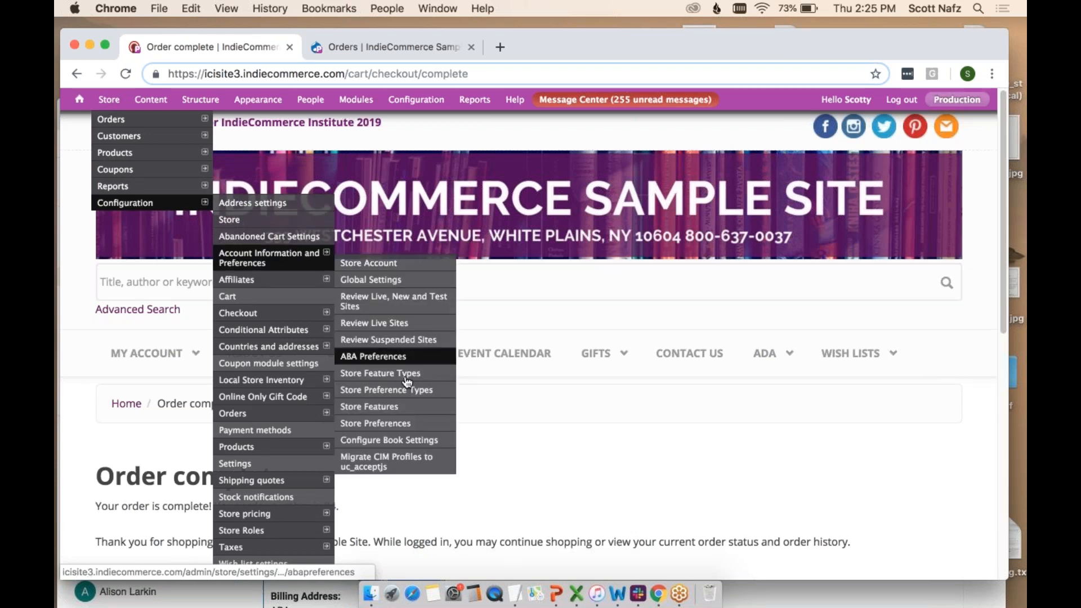
left_click(390, 412)
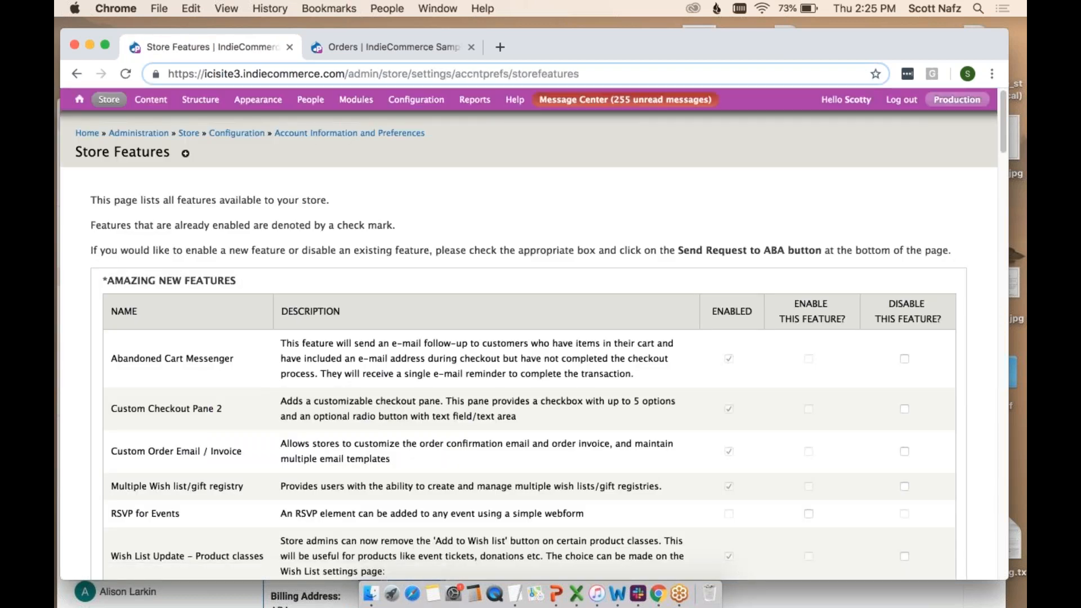
- Examine the Amazing New Features and Content Tools sections, including the Custom Order Email / Invoice feature and its enable and disable options
scroll(432, 385, "down", 3)
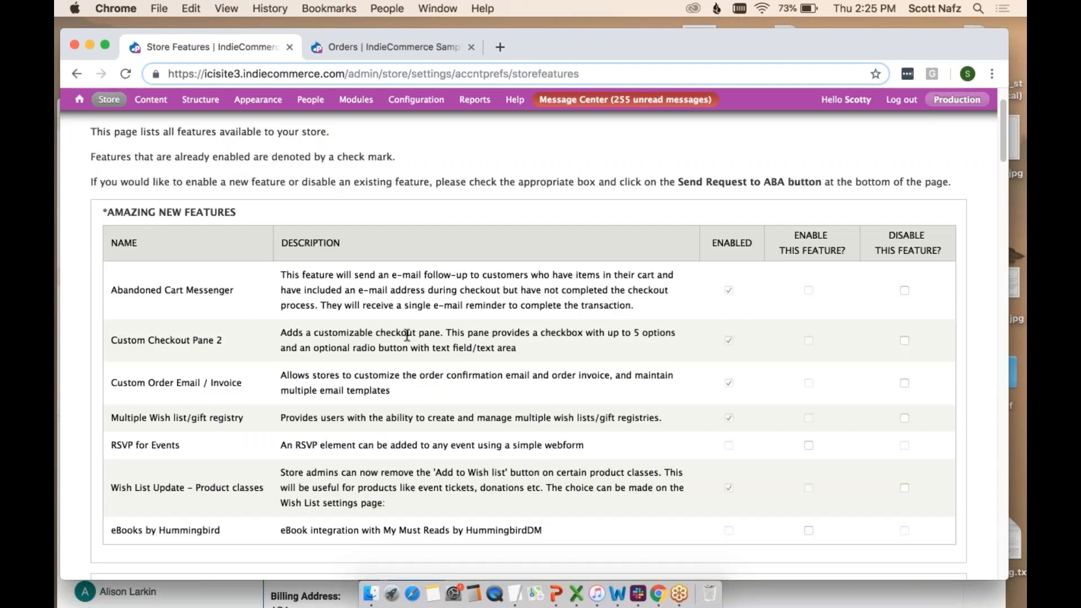
scroll(407, 335, "down", 2)
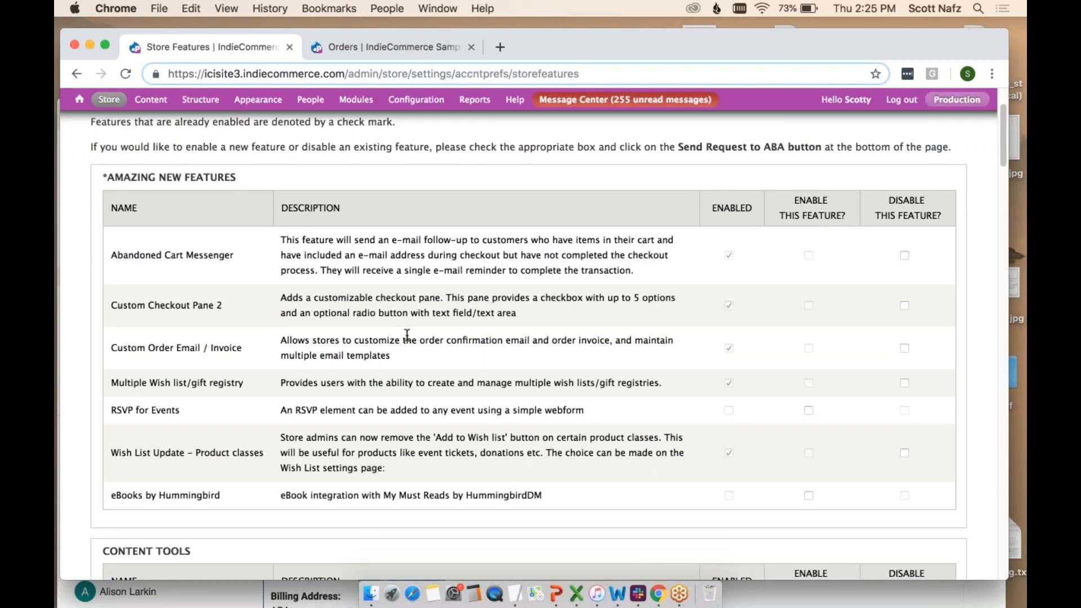
scroll(407, 335, "down", 2)
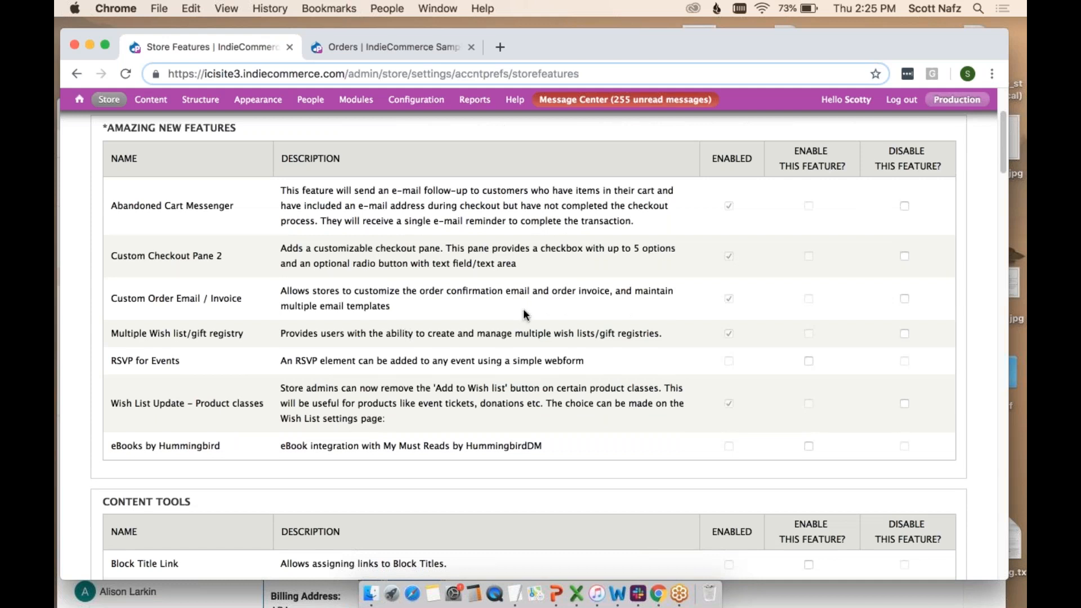
scroll(407, 335, "down", 10)
scroll(529, 338, "down", 1)
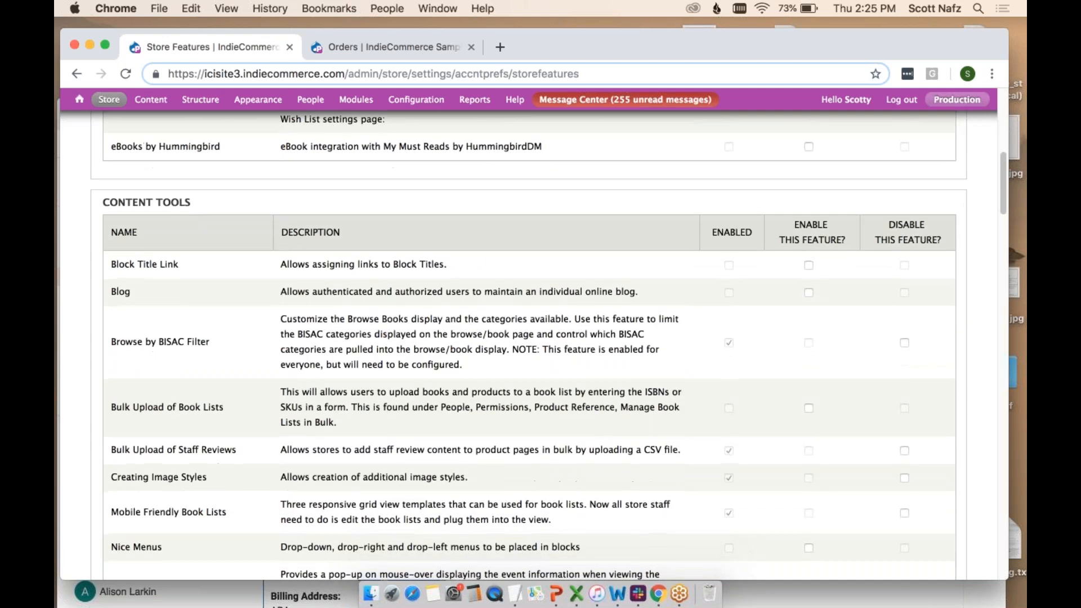
scroll(530, 337, "down", 2)
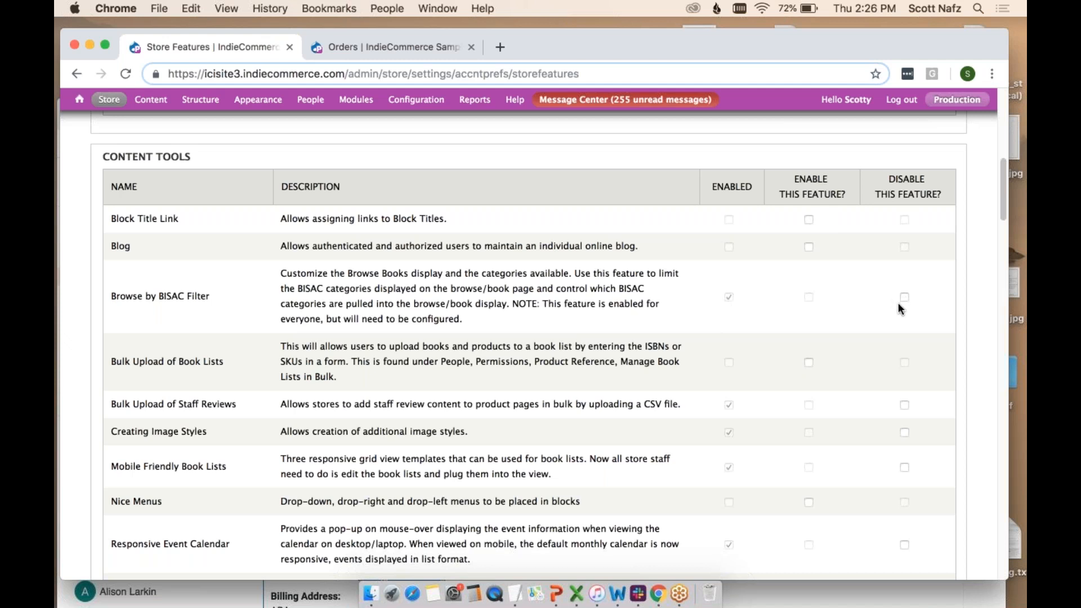
scroll(897, 302, "up", 10)
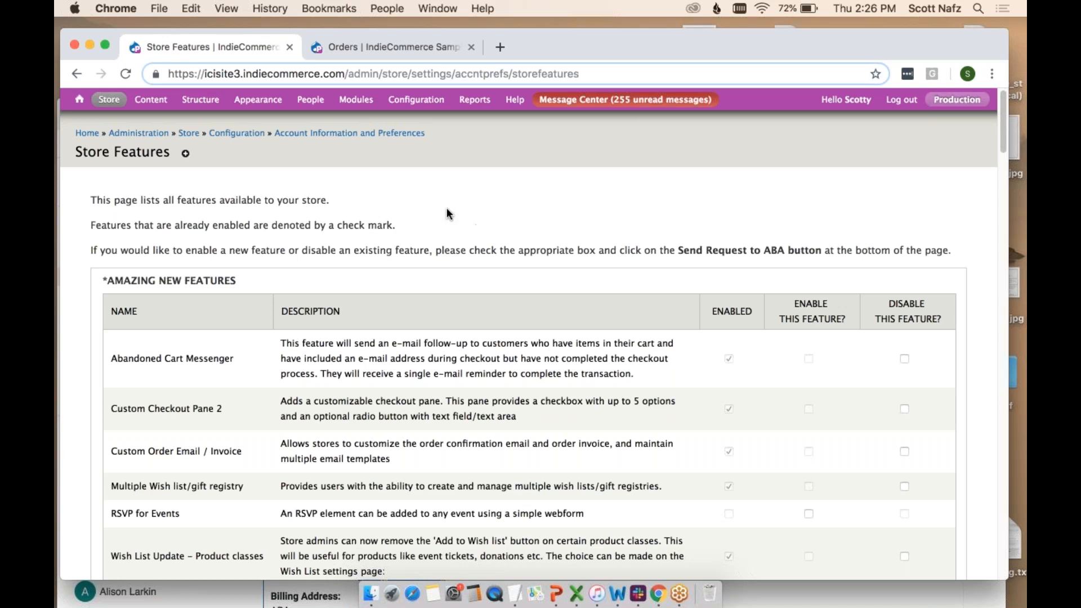
mouse_move(112, 102)
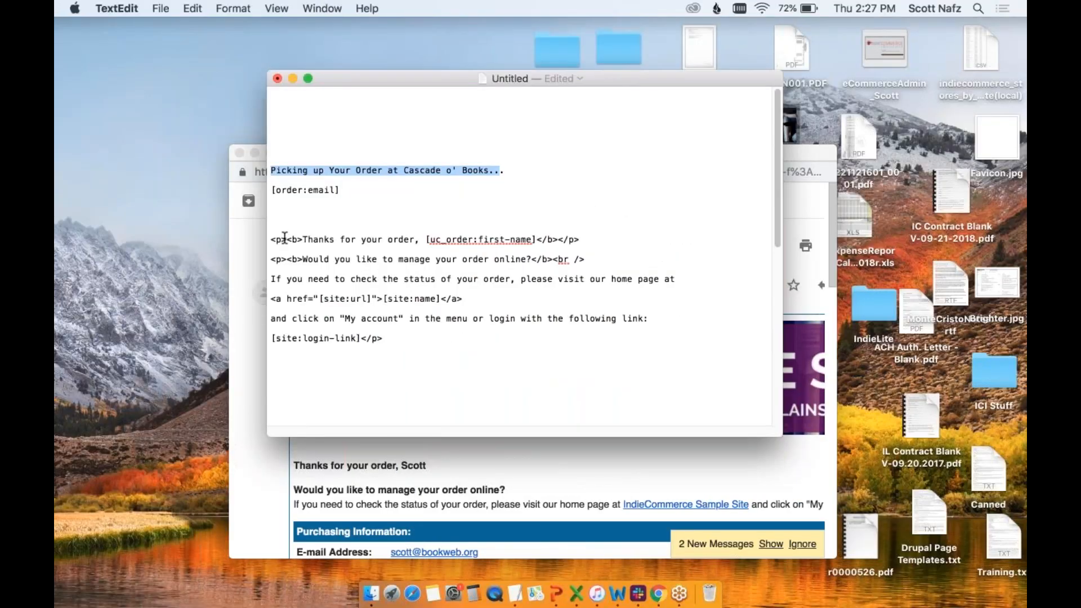
left_click(346, 218)
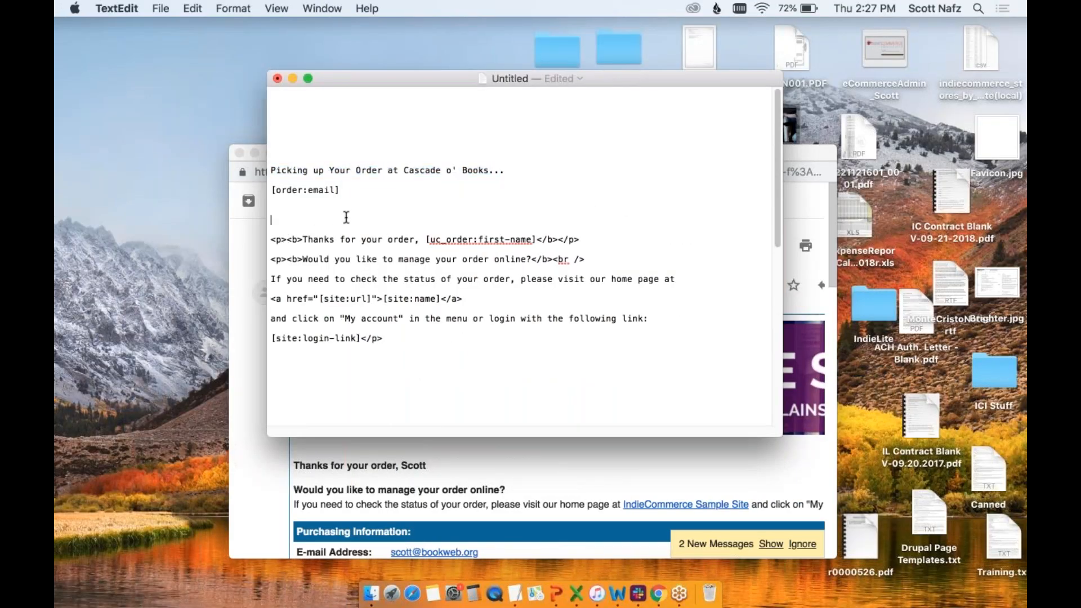
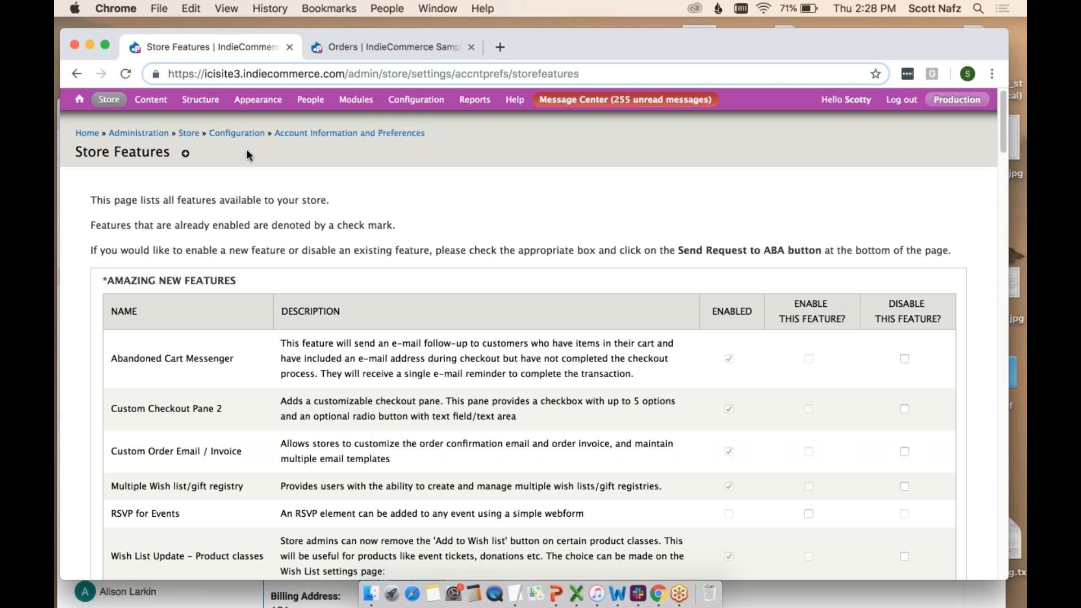
- Open the store's orders list, view the newest order briefly, return to the list and open the $20.75 order
mouse_move(108, 101)
left_click(245, 118)
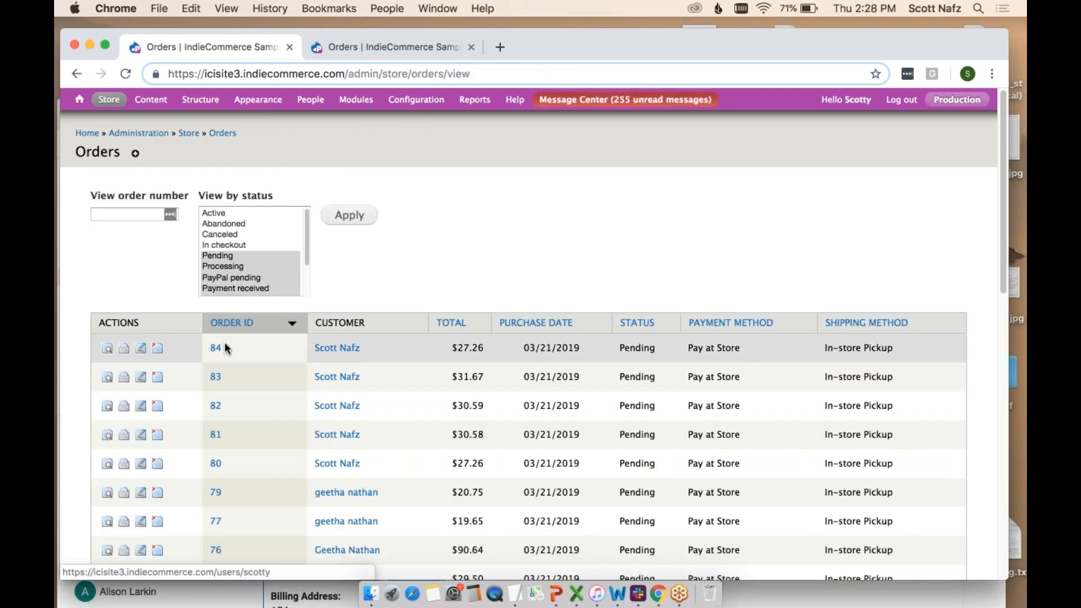
left_click(216, 347)
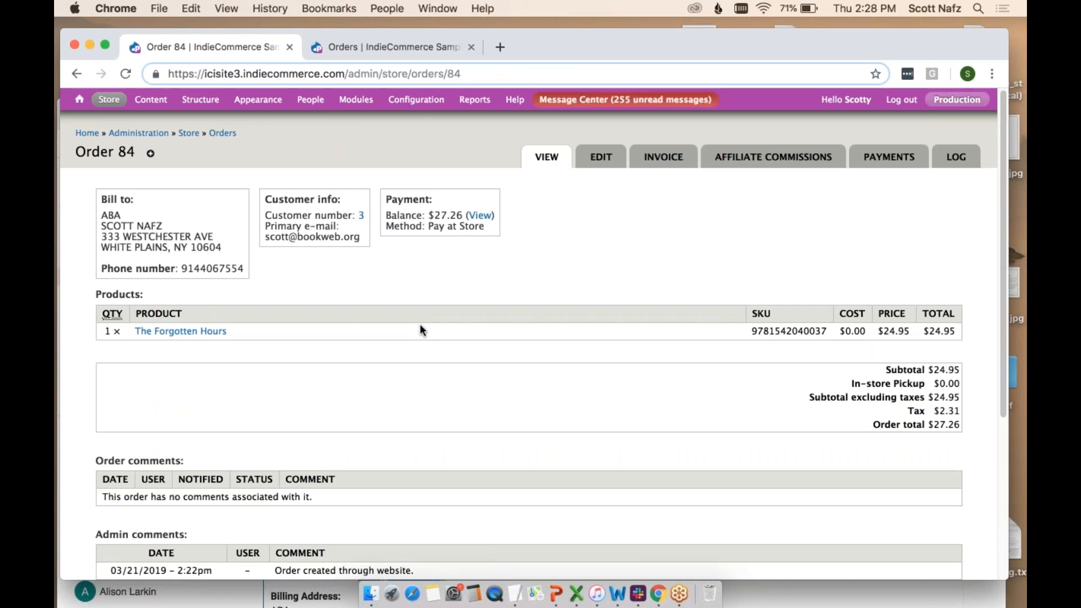
left_click(76, 74)
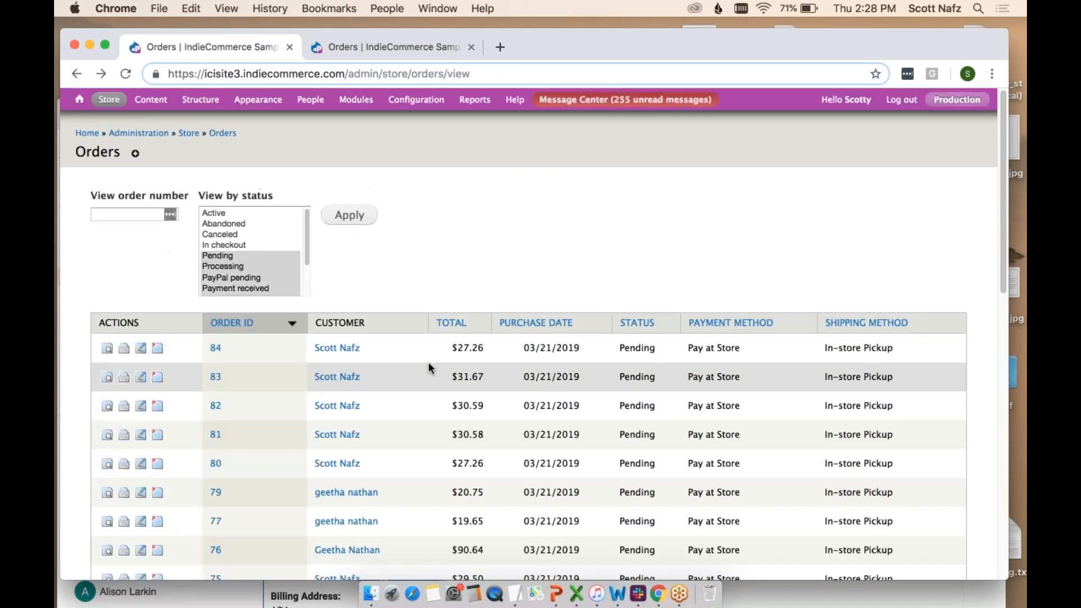
scroll(429, 367, "down", 3)
left_click(215, 427)
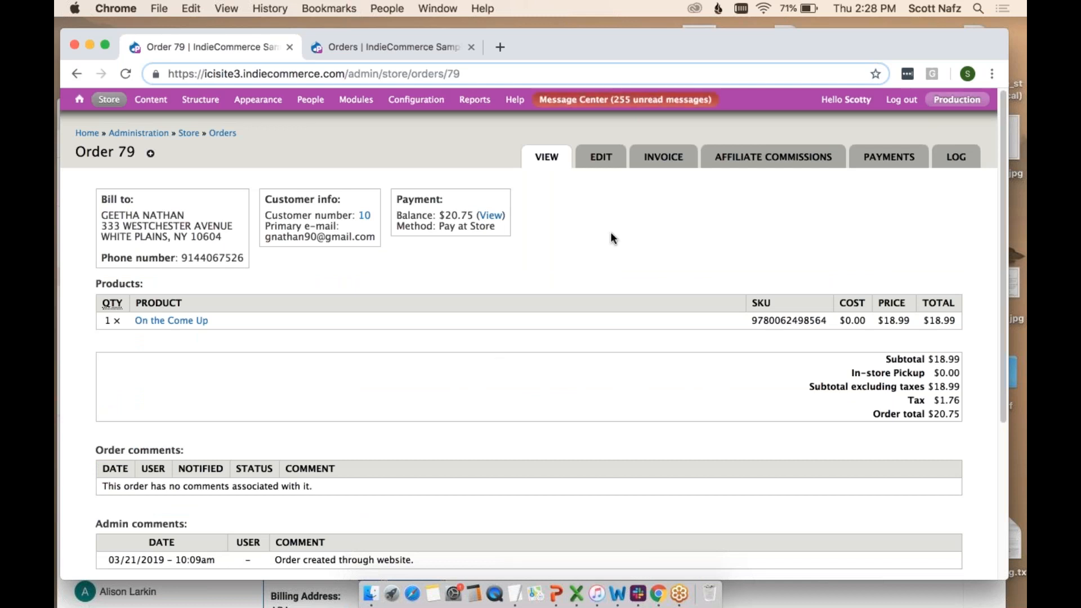
- Display the order's invoice and review its store header, purchasing information and billing details
left_click(652, 163)
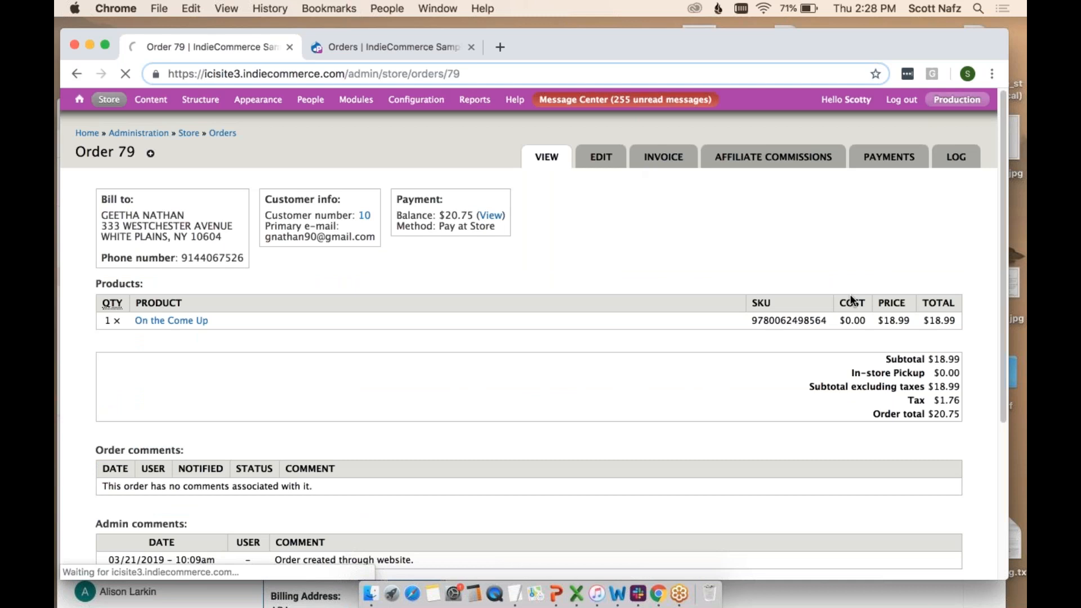
scroll(812, 360, "down", 3)
mouse_move(816, 354)
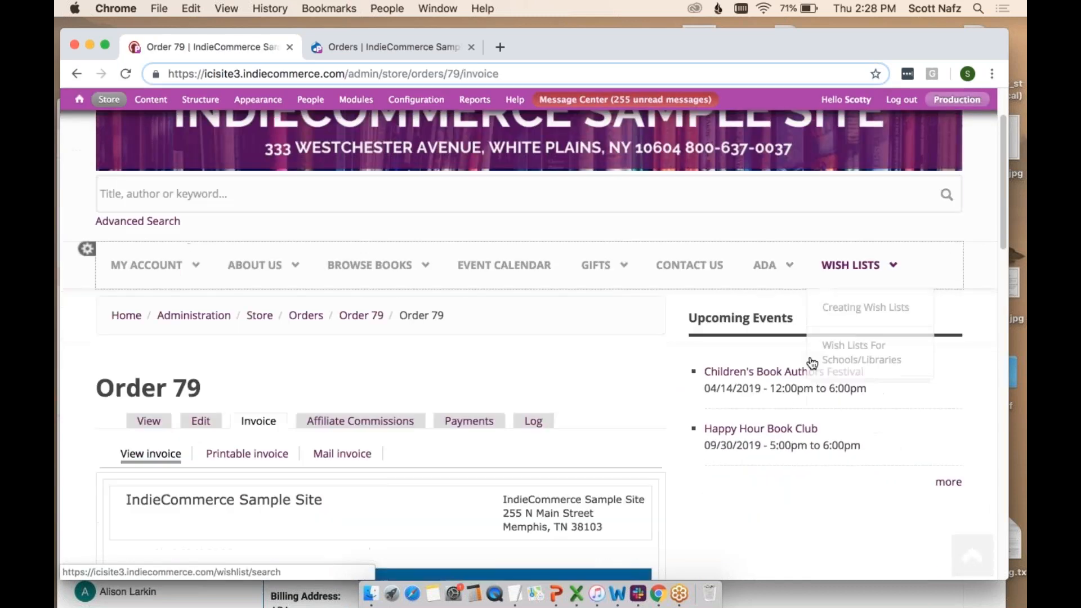
scroll(674, 353, "down", 3)
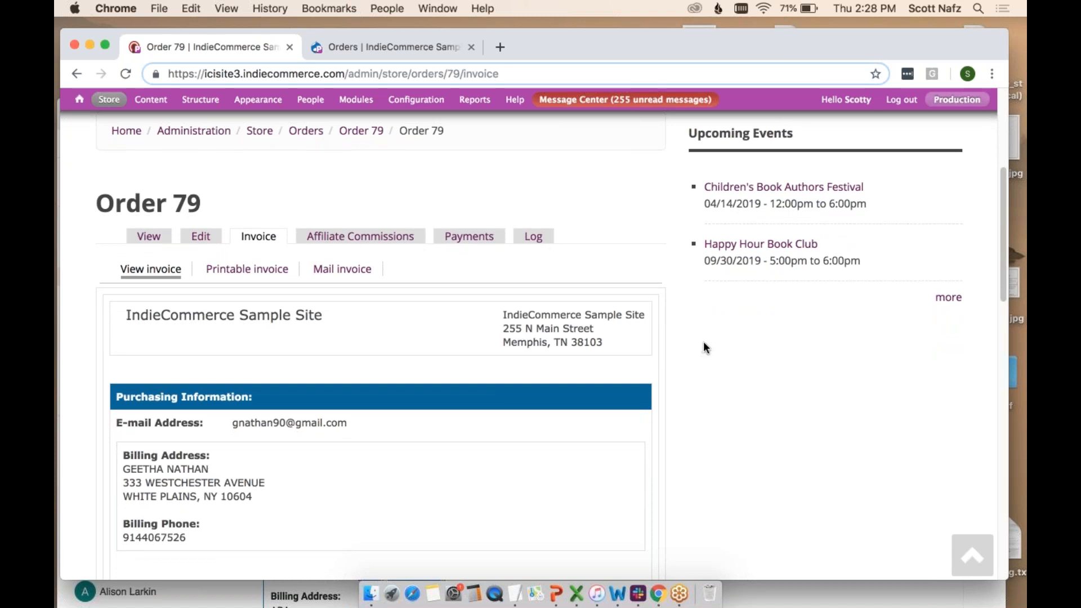
scroll(703, 347, "down", 1)
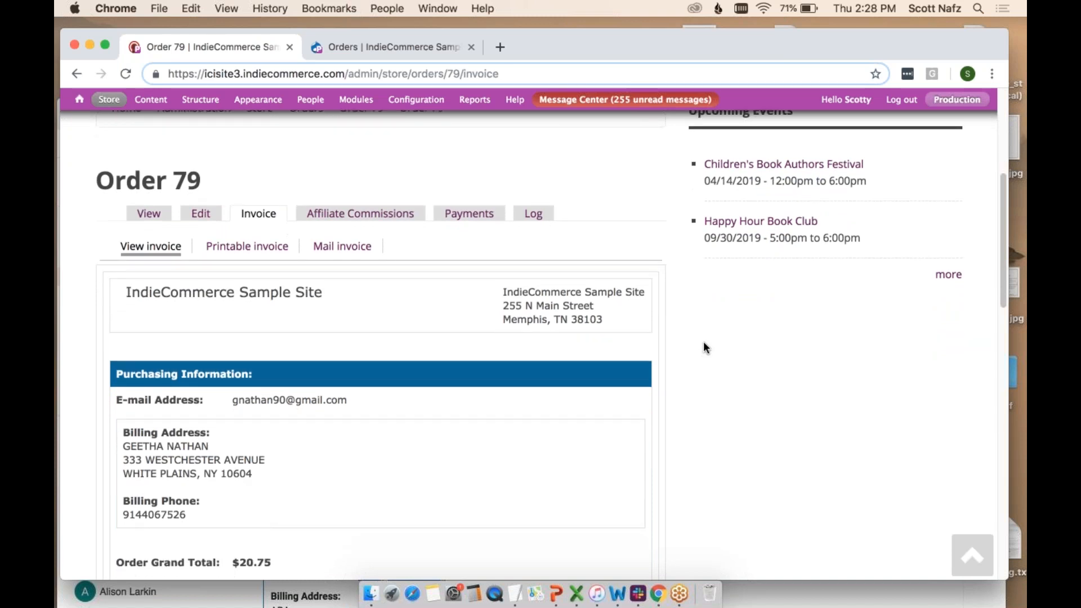
scroll(704, 347, "down", 1)
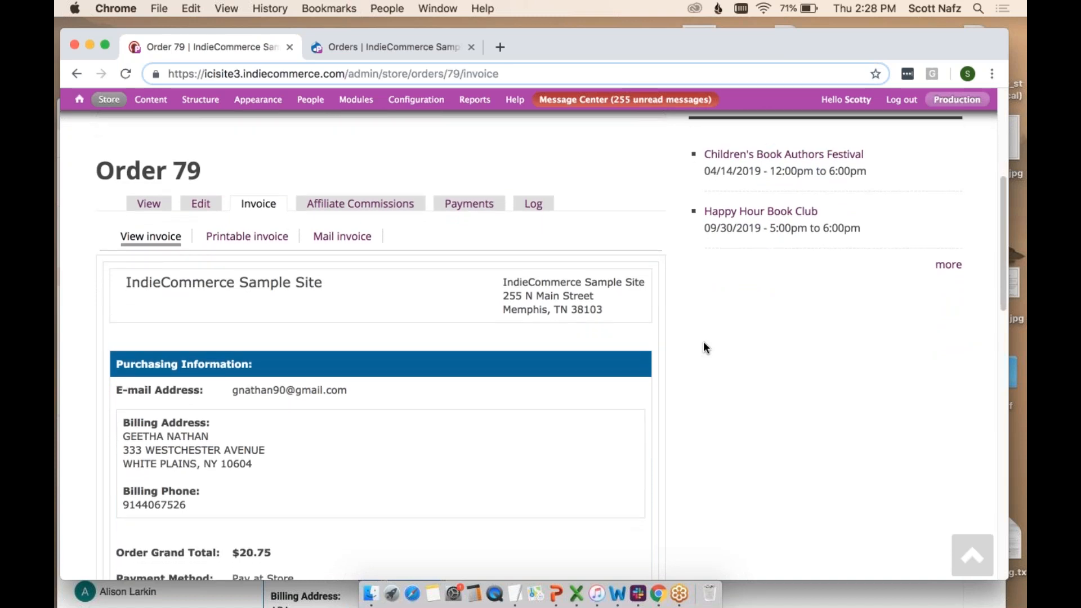
- Open the order's Mail invoice form and examine the available invoice templates, leaving Default selected
left_click(341, 237)
scroll(345, 246, "down", 10)
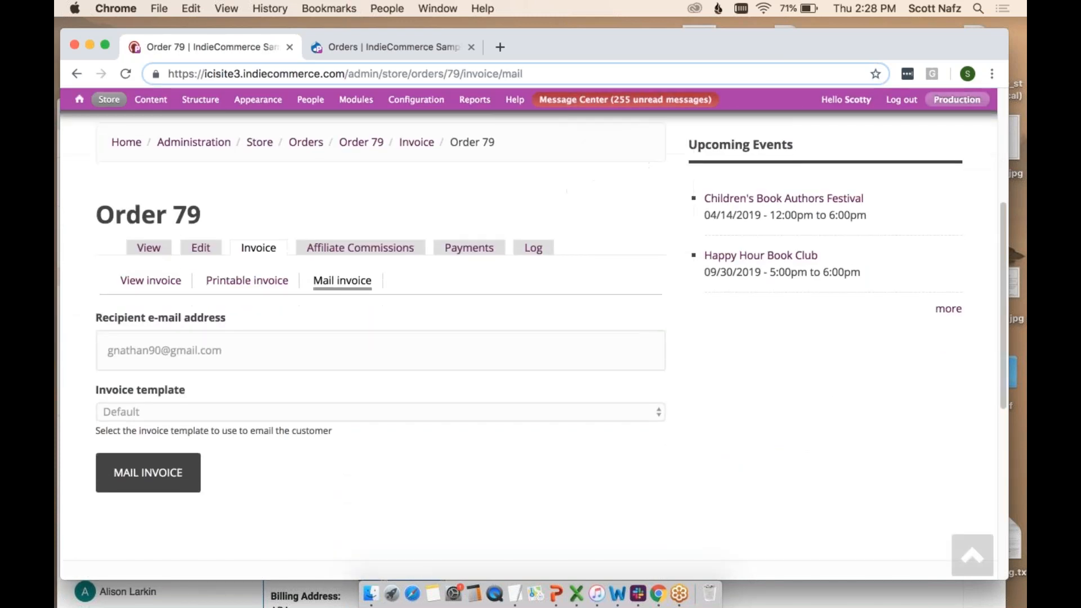
left_click(140, 410)
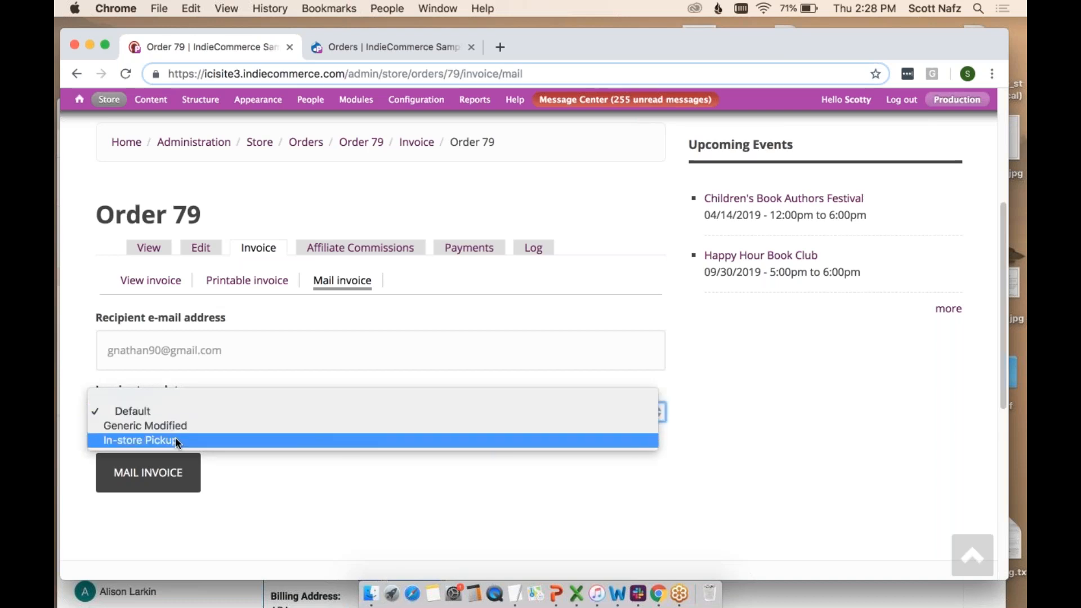
left_click(276, 480)
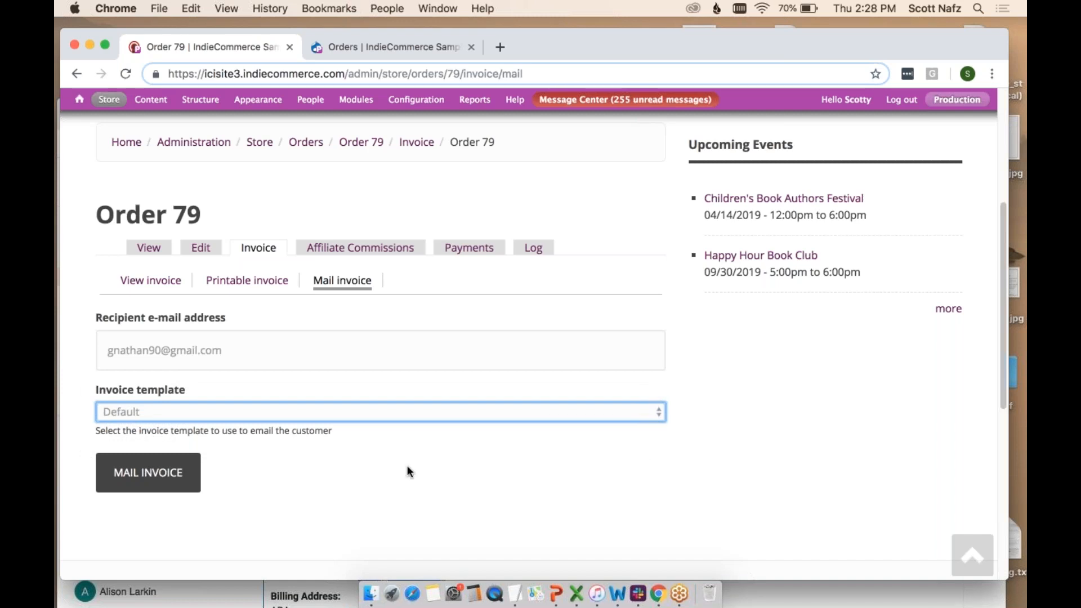
scroll(407, 466, "up", 1)
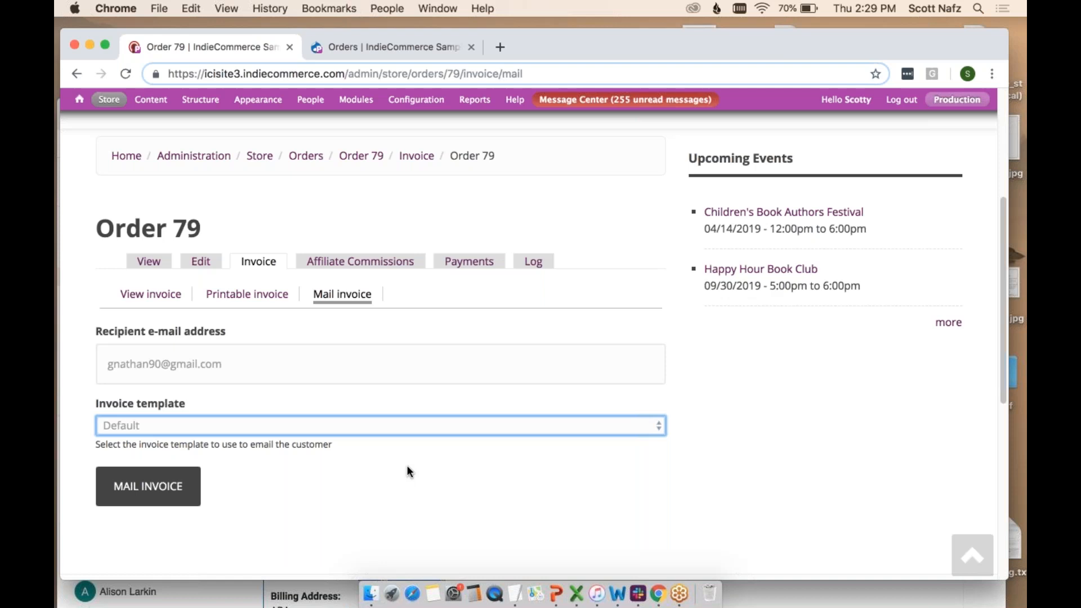
scroll(407, 466, "up", 1)
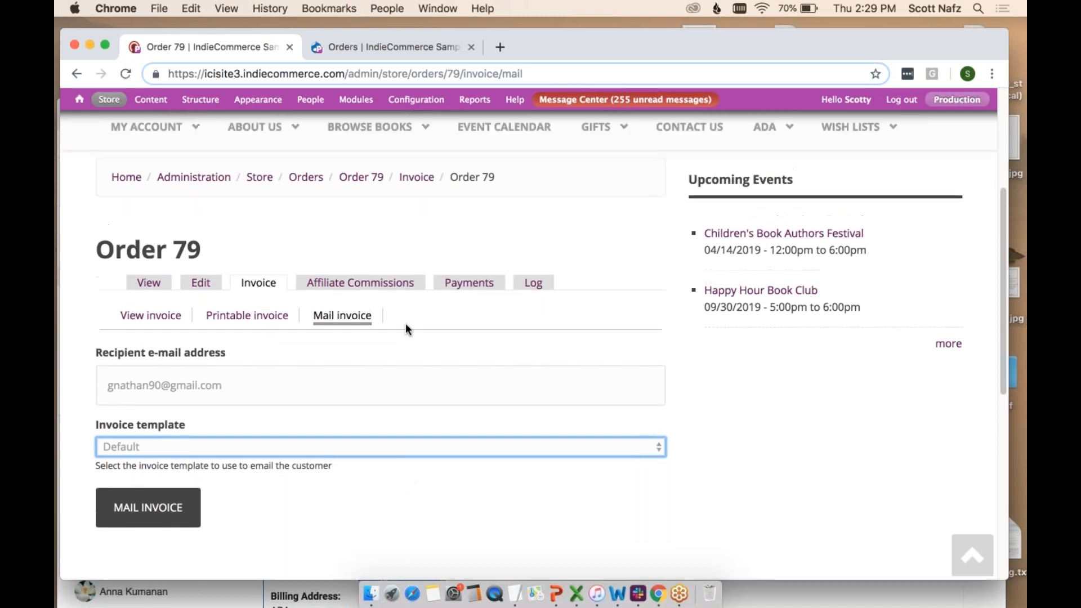
scroll(408, 329, "up", 5)
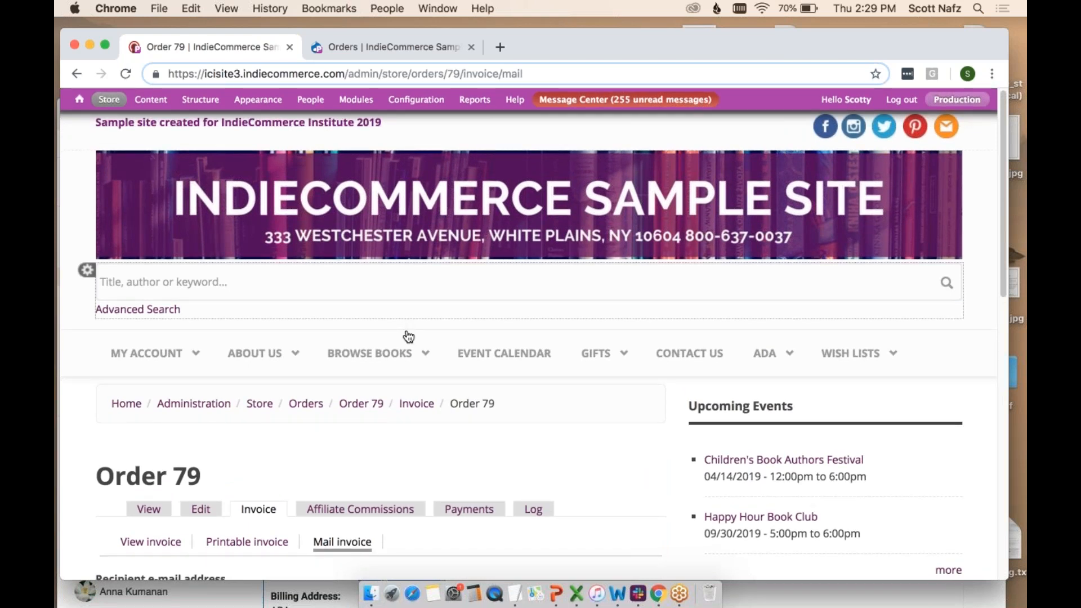
- Open the In-store Pick-up Email rule from the workflow Rules configuration and review its event, condition and action
mouse_move(370, 353)
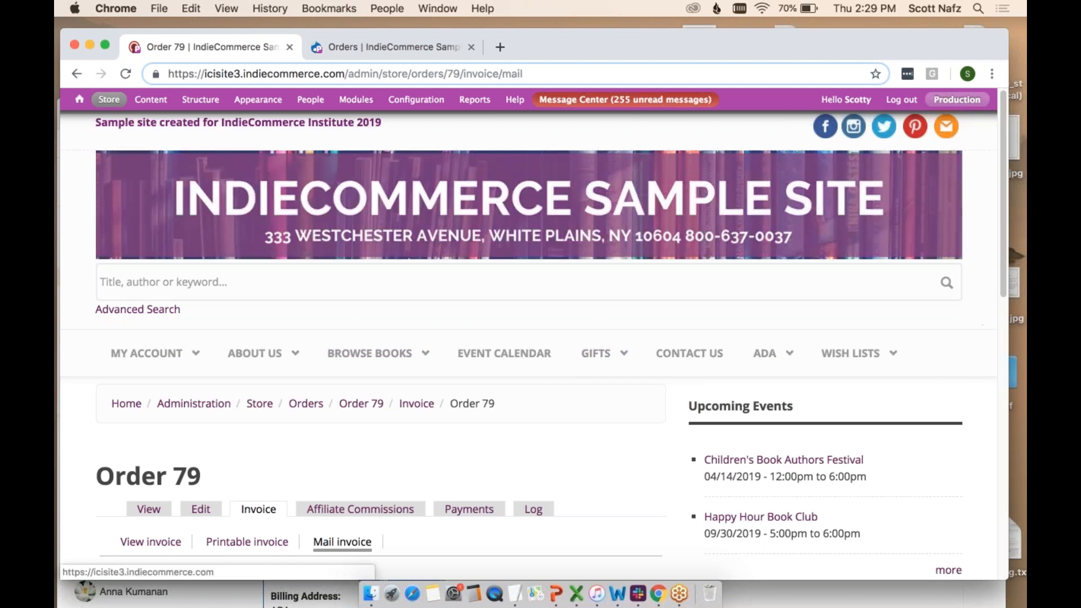
mouse_move(416, 100)
mouse_move(464, 332)
left_click(545, 330)
scroll(558, 321, "down", 5)
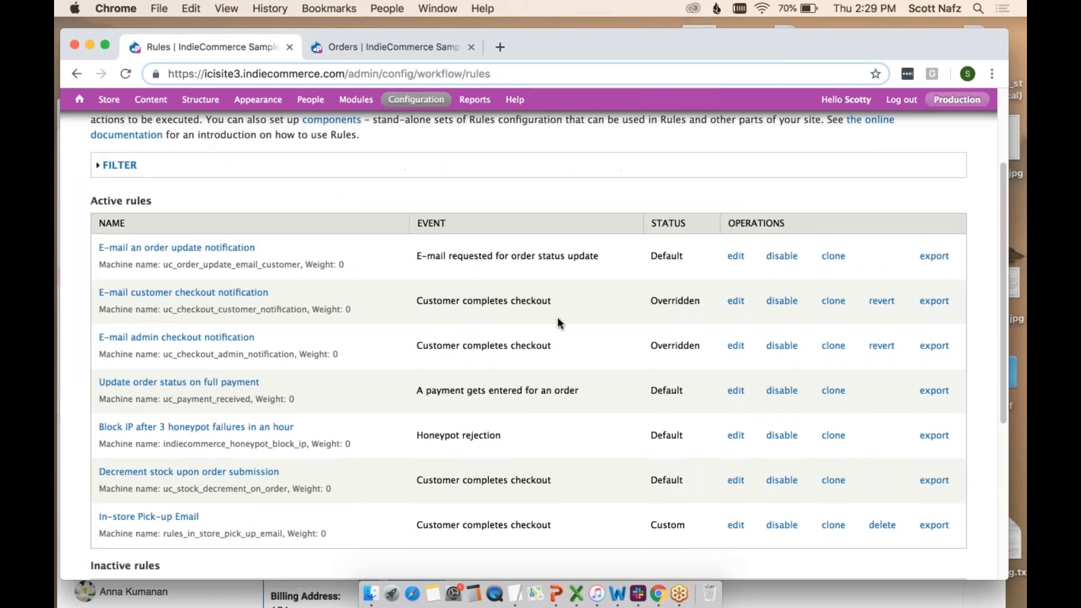
left_click(133, 462)
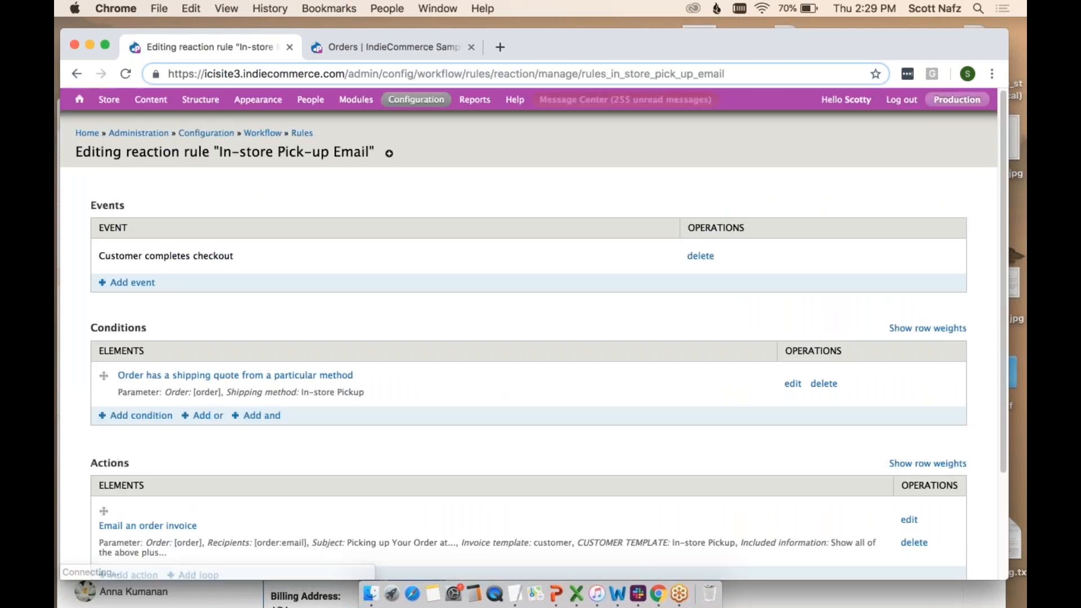
scroll(667, 361, "down", 5)
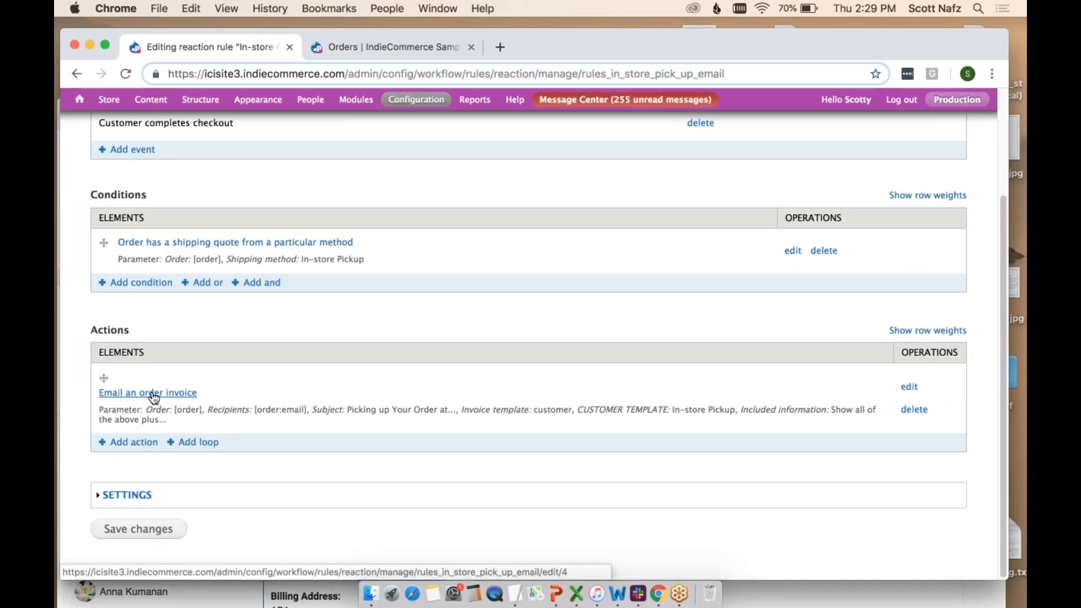
- Edit the rule's "Email an order invoice" action and set its customer template to Generic Modified
left_click(154, 394)
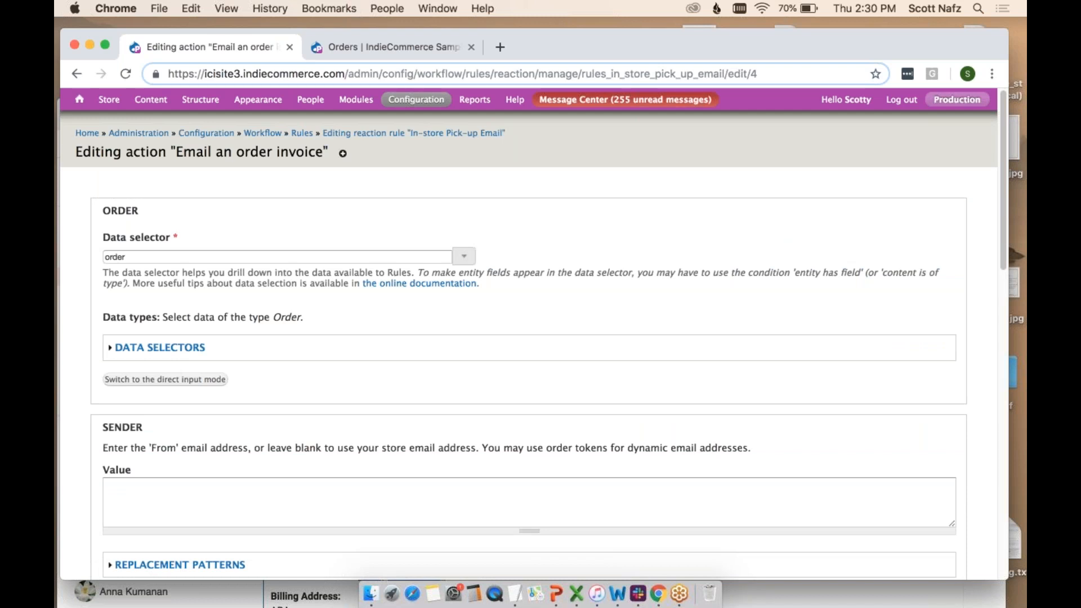
scroll(635, 337, "down", 5)
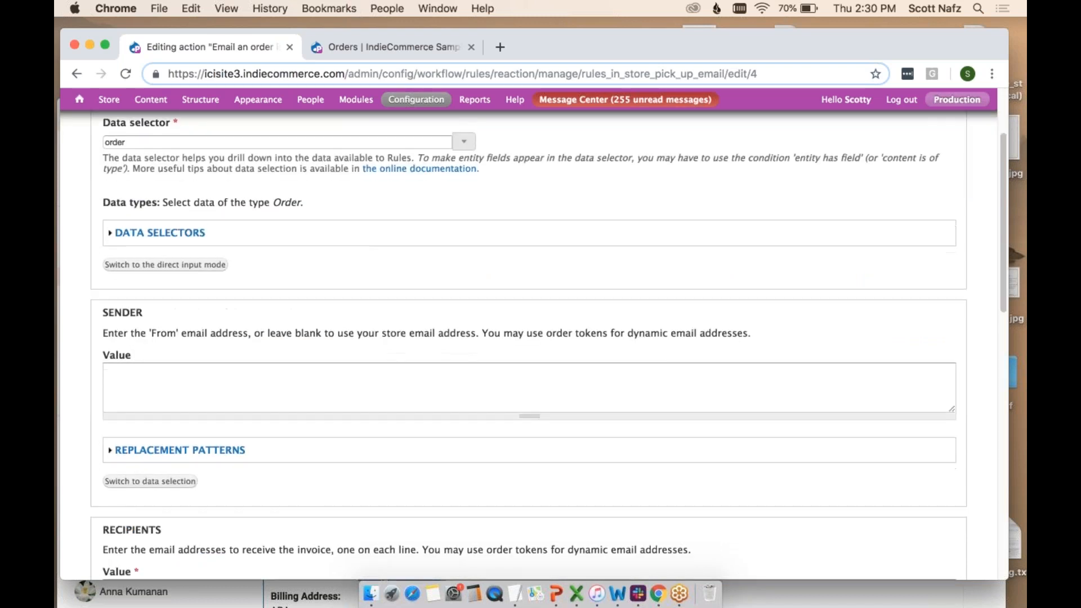
scroll(548, 344, "down", 1)
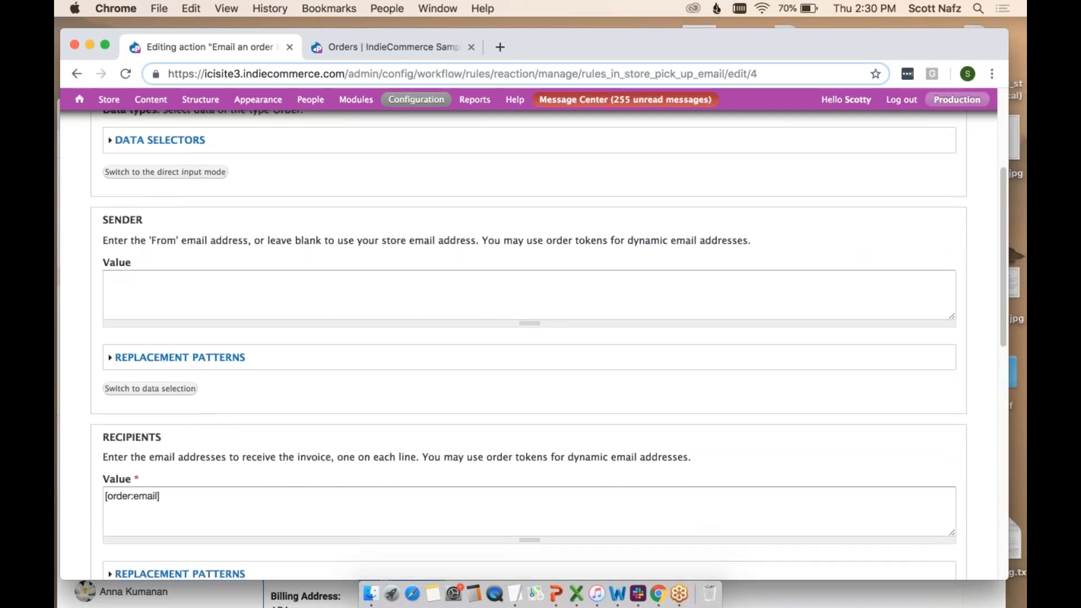
scroll(600, 343, "down", 10)
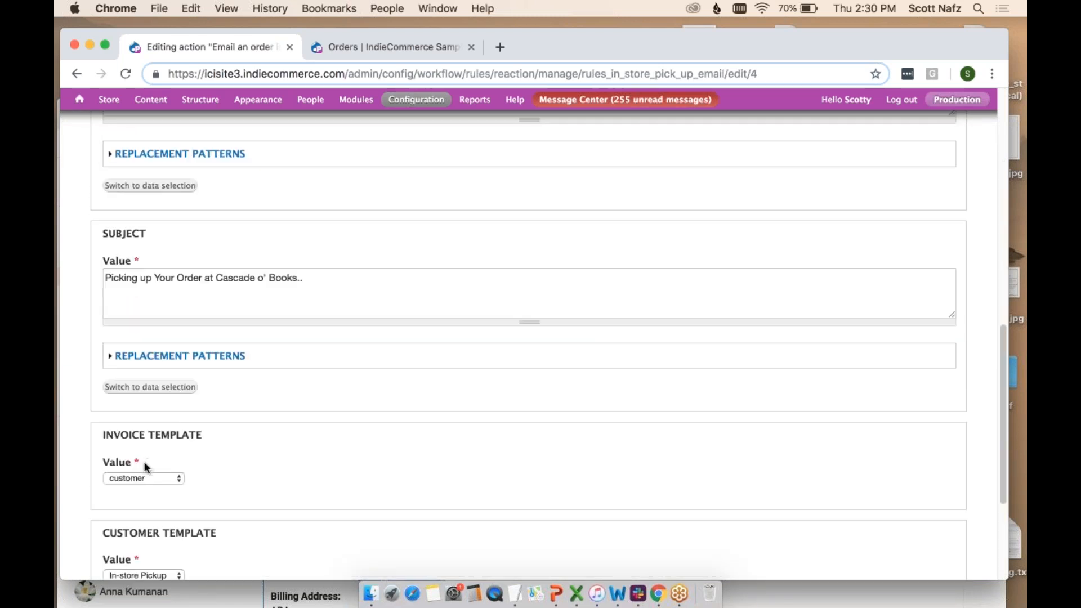
scroll(207, 458, "down", 3)
left_click(152, 466)
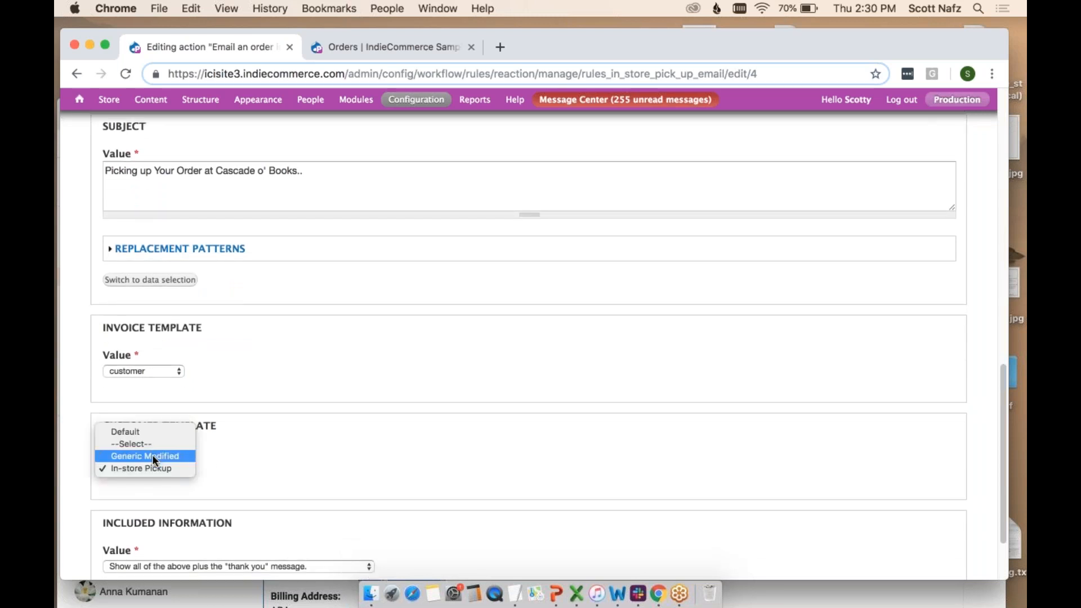
left_click(153, 458)
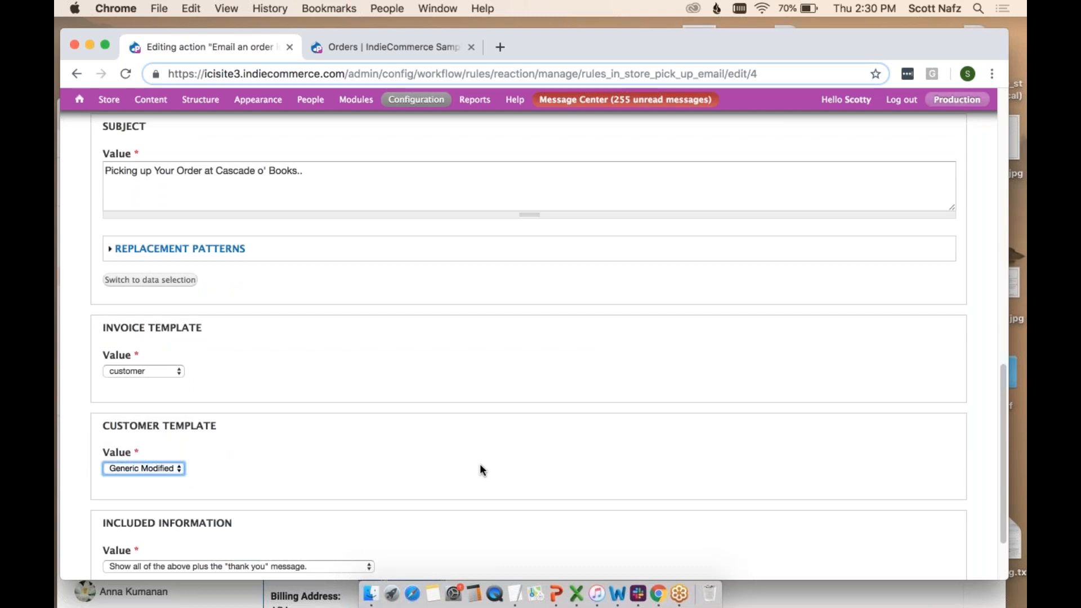
- Keep the included information at "Show all of the above plus the 'thank you' message" and save the action
scroll(528, 427, "down", 3)
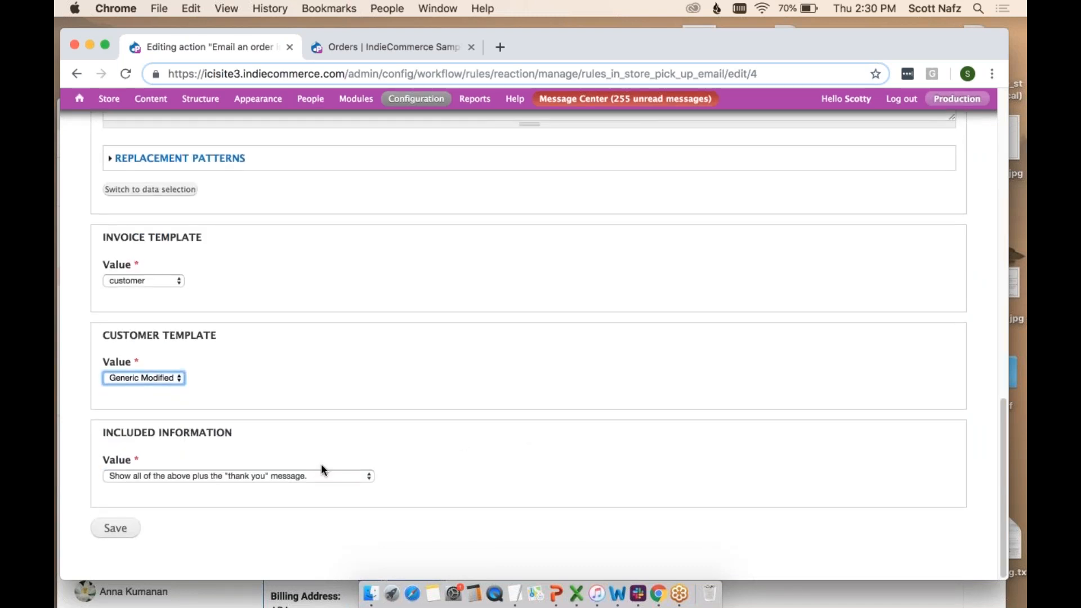
left_click(319, 475)
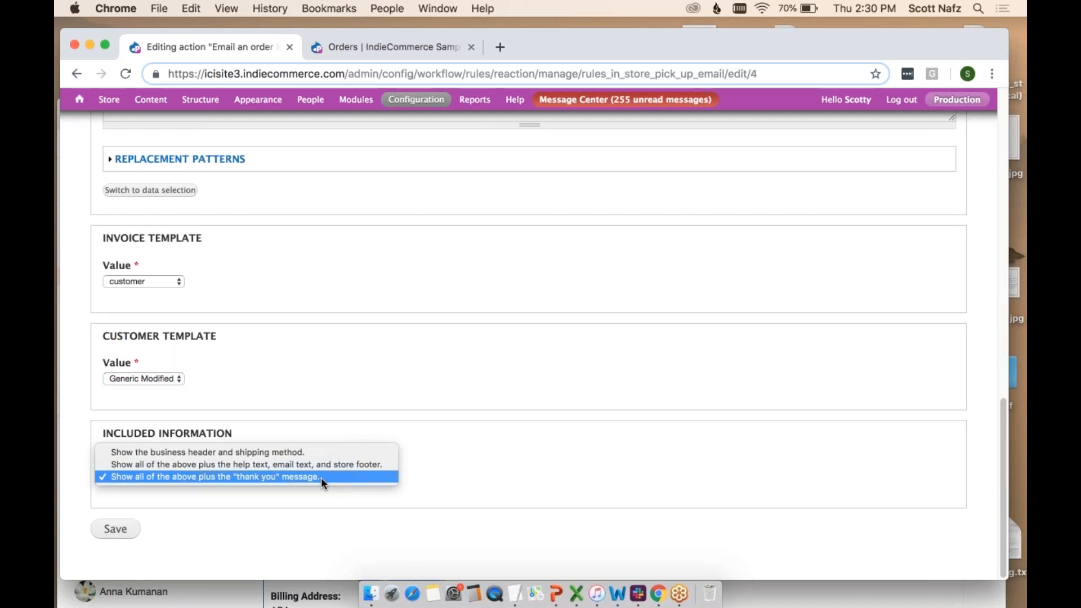
left_click(321, 477)
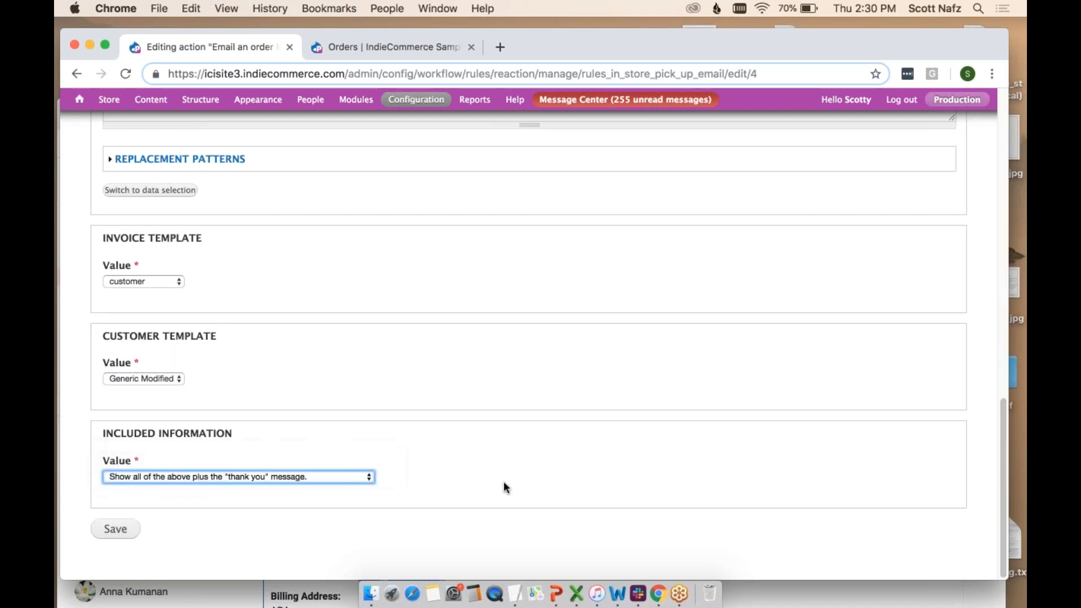
left_click(115, 529)
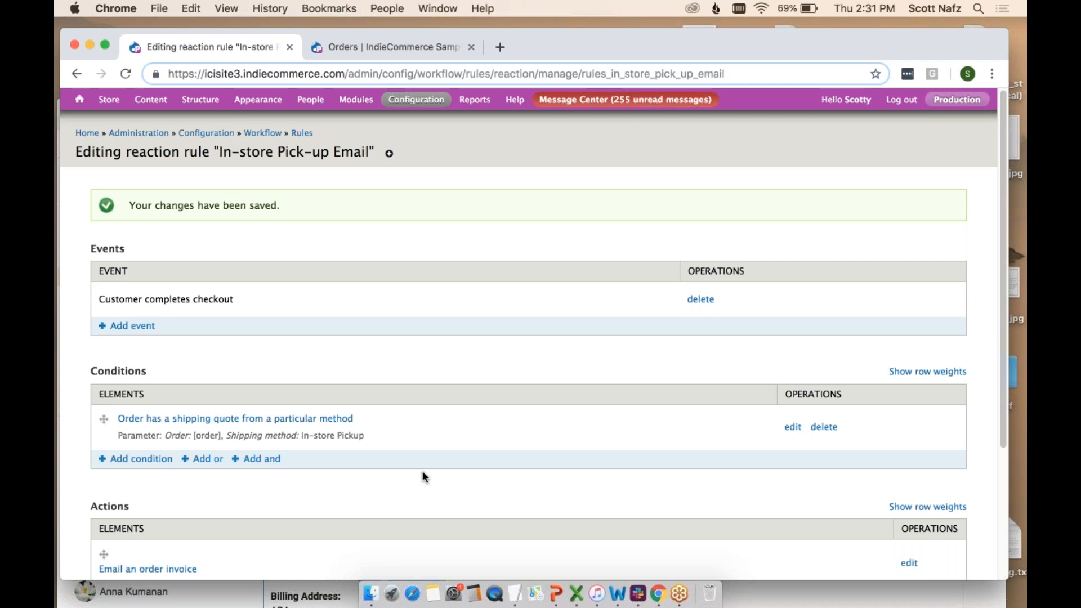
- Open Store Preferences from the store's Account Information and Preferences configuration and review the Hide Logo In Invoice preference
mouse_move(109, 99)
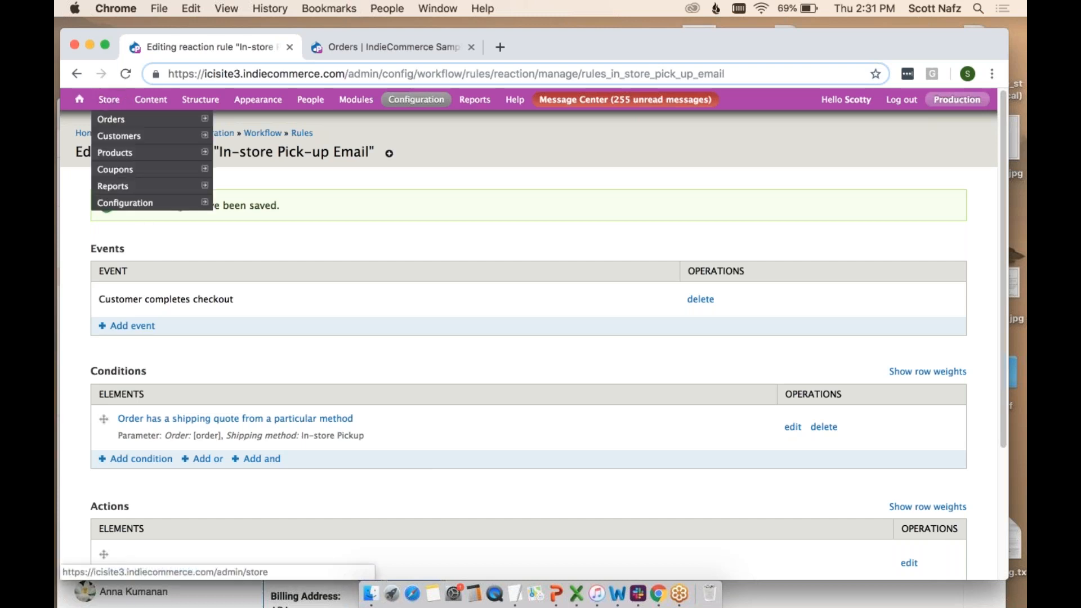
mouse_move(124, 203)
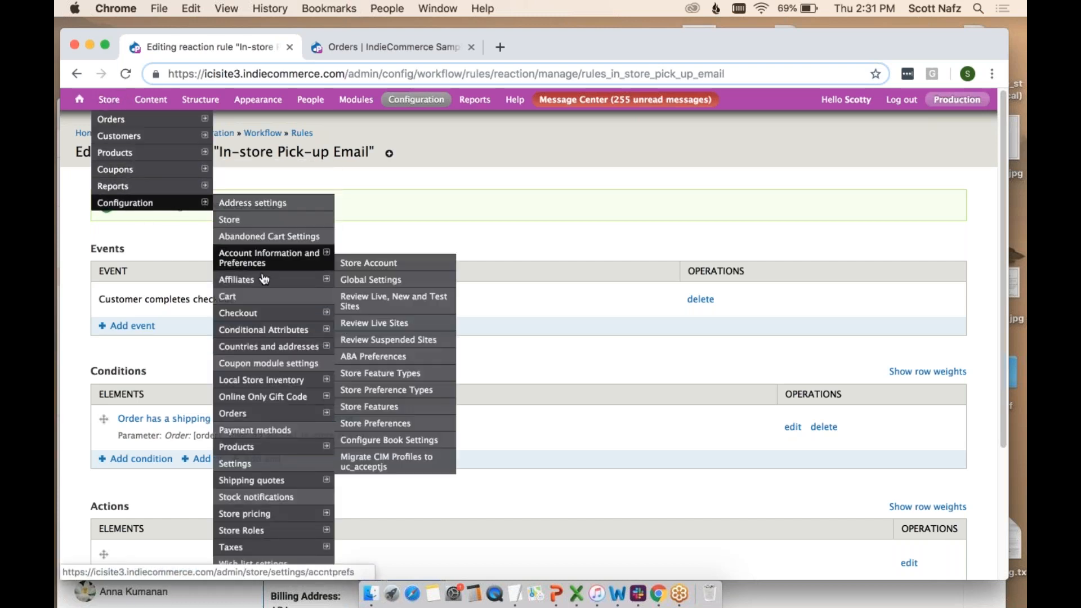
mouse_move(281, 258)
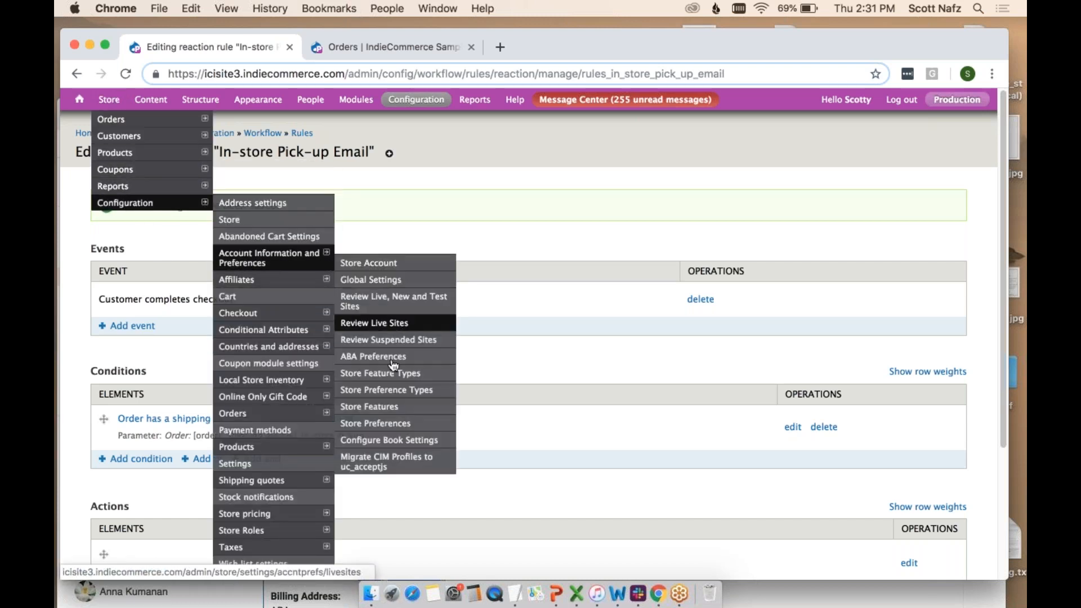
left_click(378, 423)
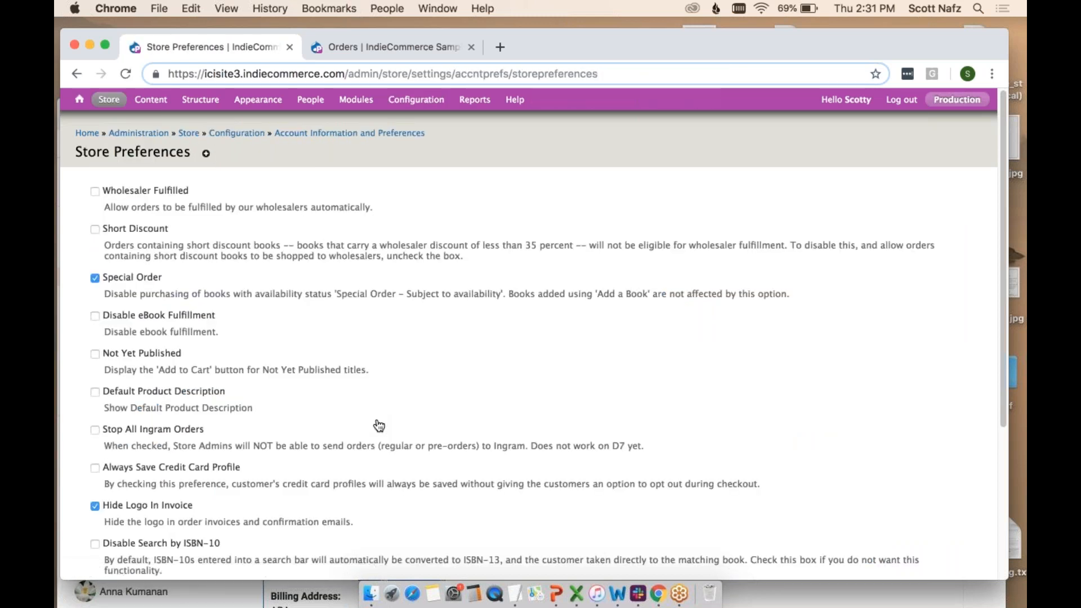
scroll(378, 424, "down", 2)
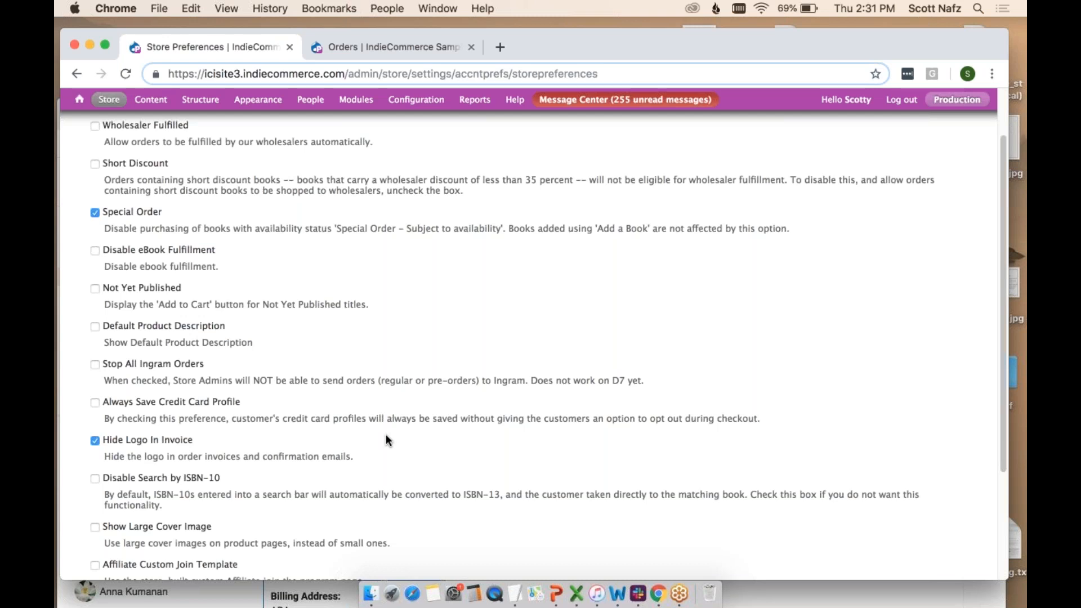
scroll(386, 438, "up", 3)
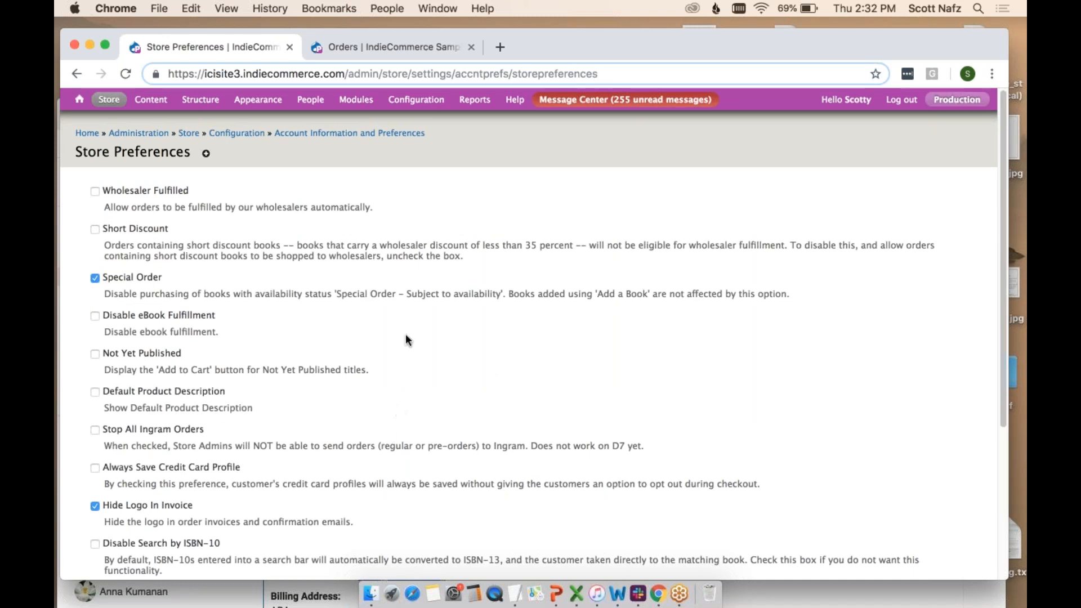
- Open the Email / Invoice Templates page from the store's Orders configuration
mouse_move(109, 100)
mouse_move(122, 208)
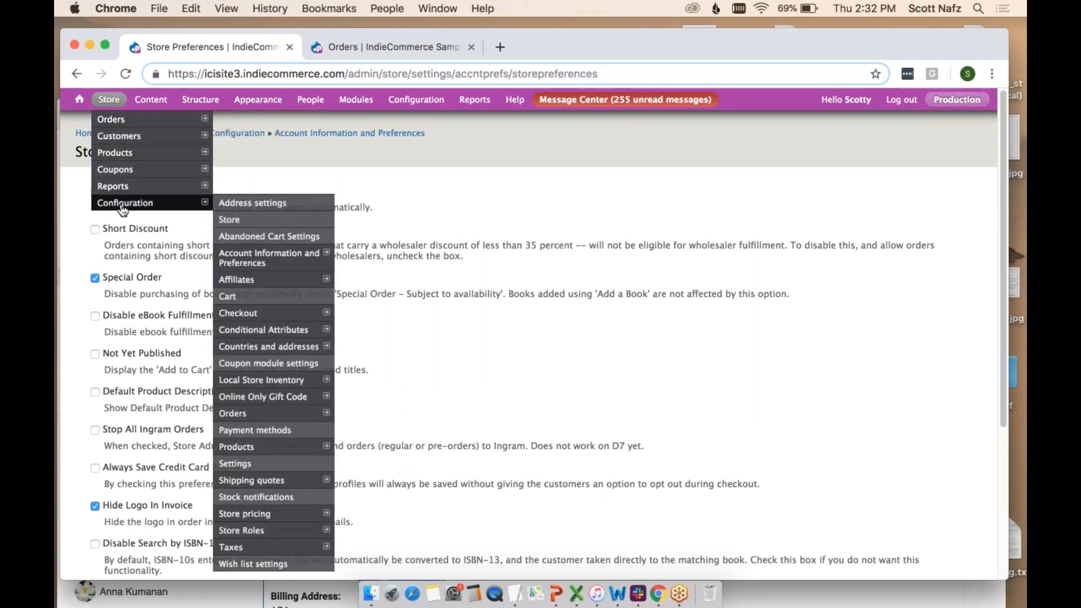
mouse_move(264, 312)
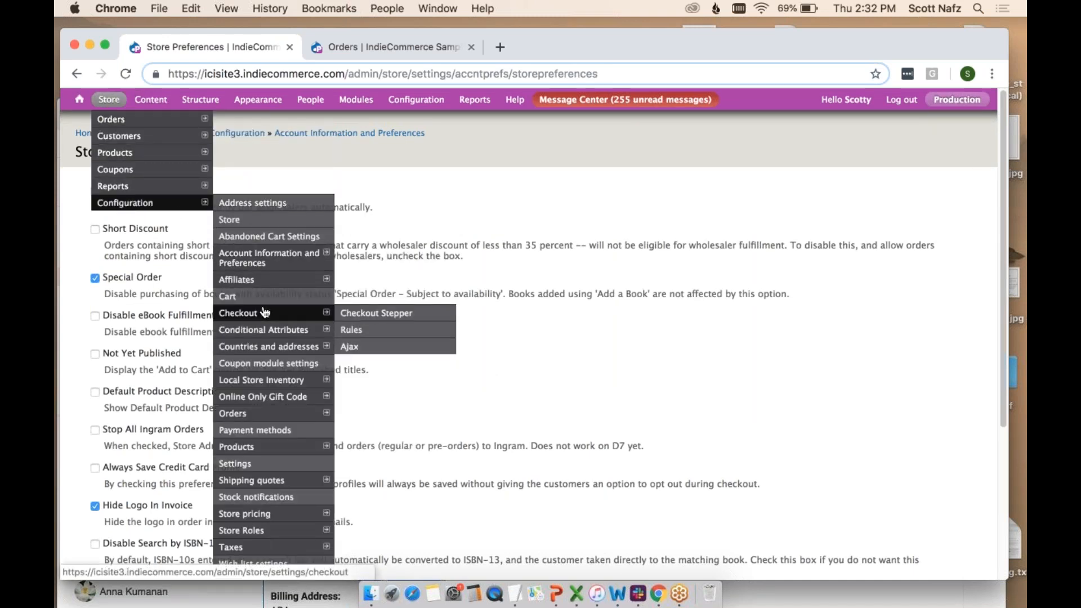
mouse_move(304, 413)
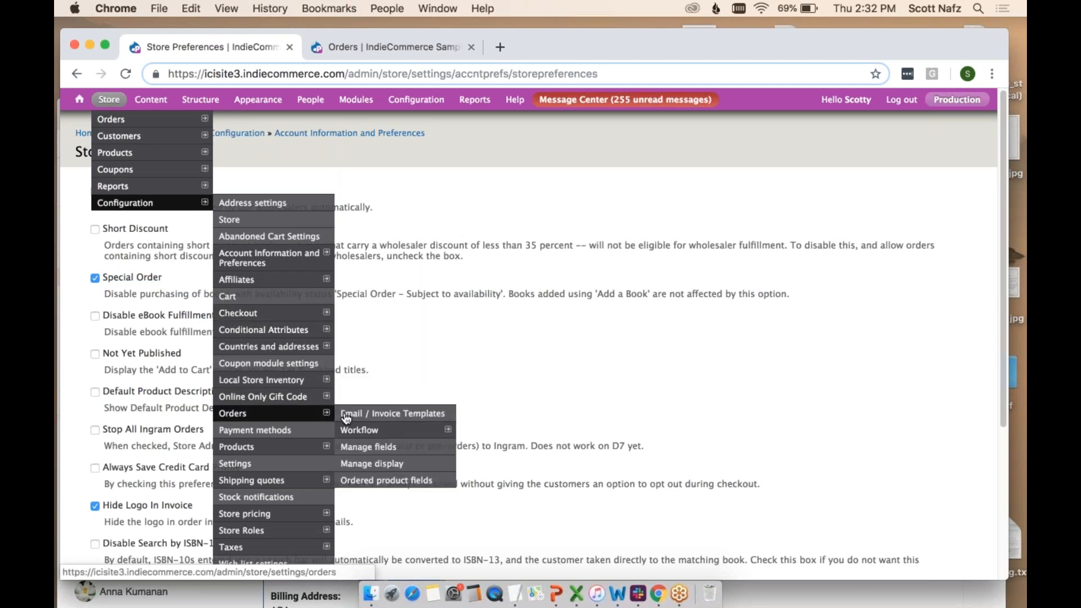
left_click(367, 417)
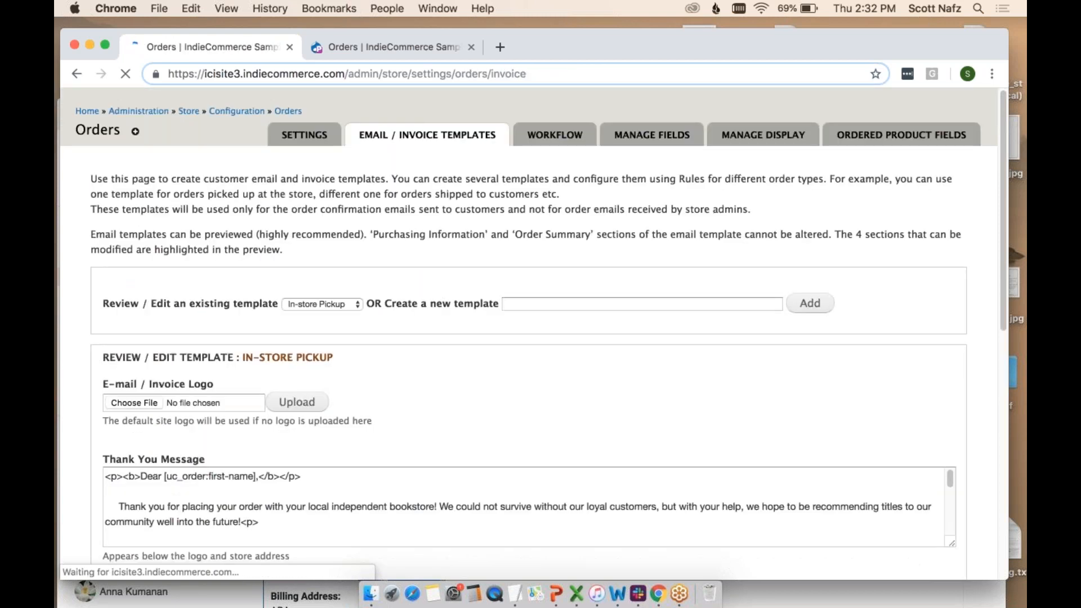
scroll(411, 349, "down", 4)
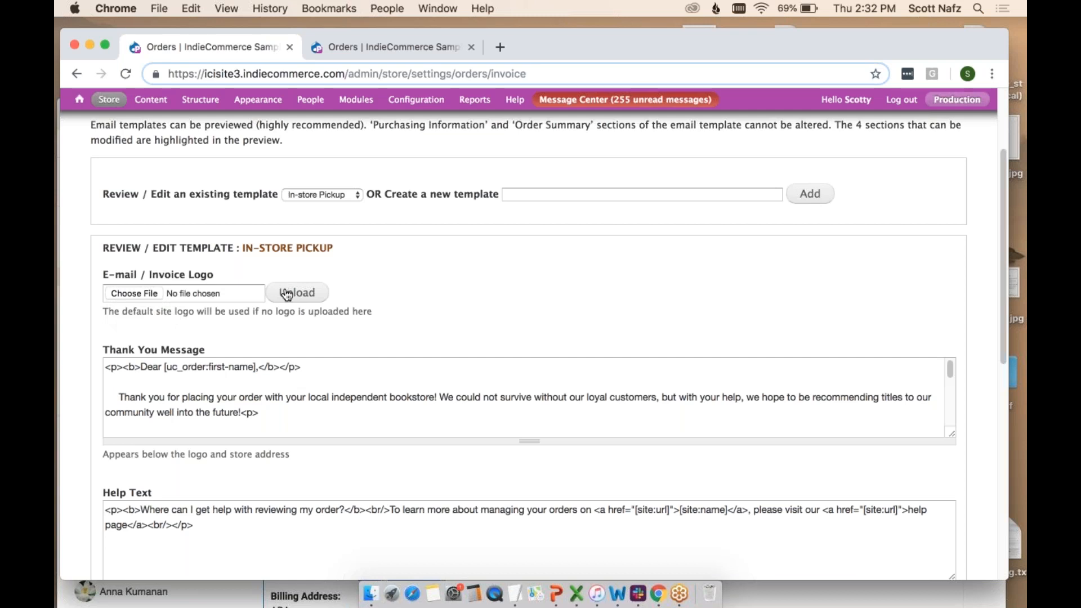
left_click(137, 292)
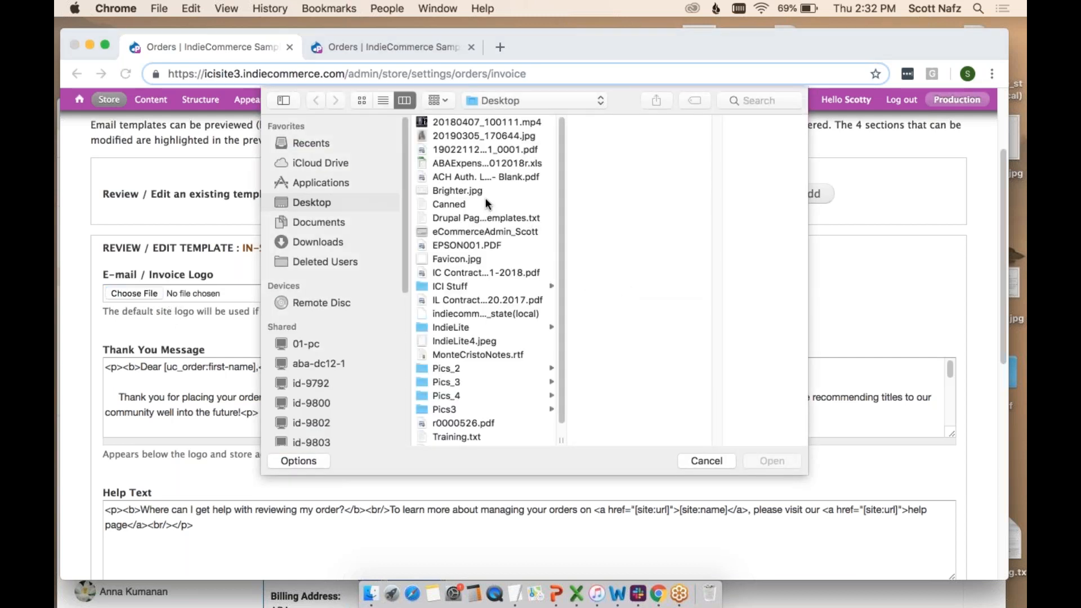
scroll(486, 199, "down", 1)
scroll(502, 251, "up", 1)
scroll(487, 301, "down", 2)
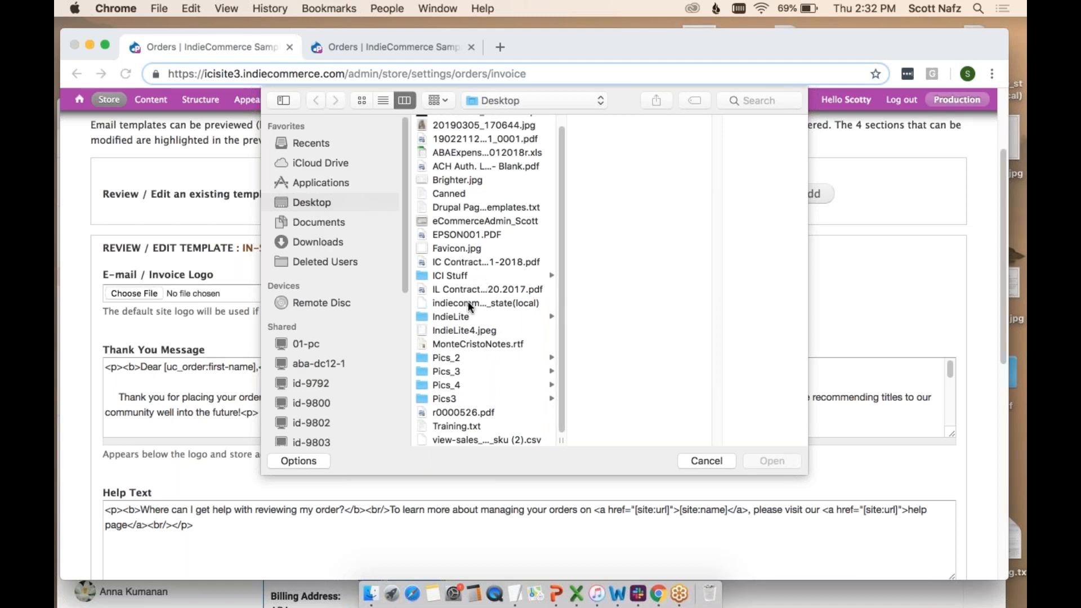
scroll(467, 302, "up", 1)
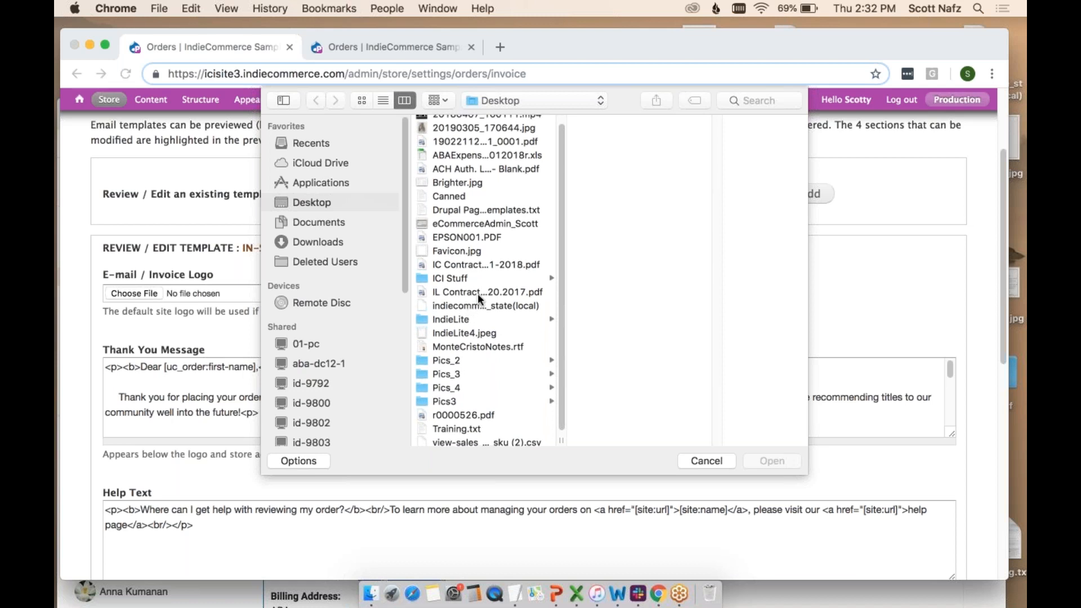
scroll(478, 293, "up", 2)
scroll(478, 293, "down", 1)
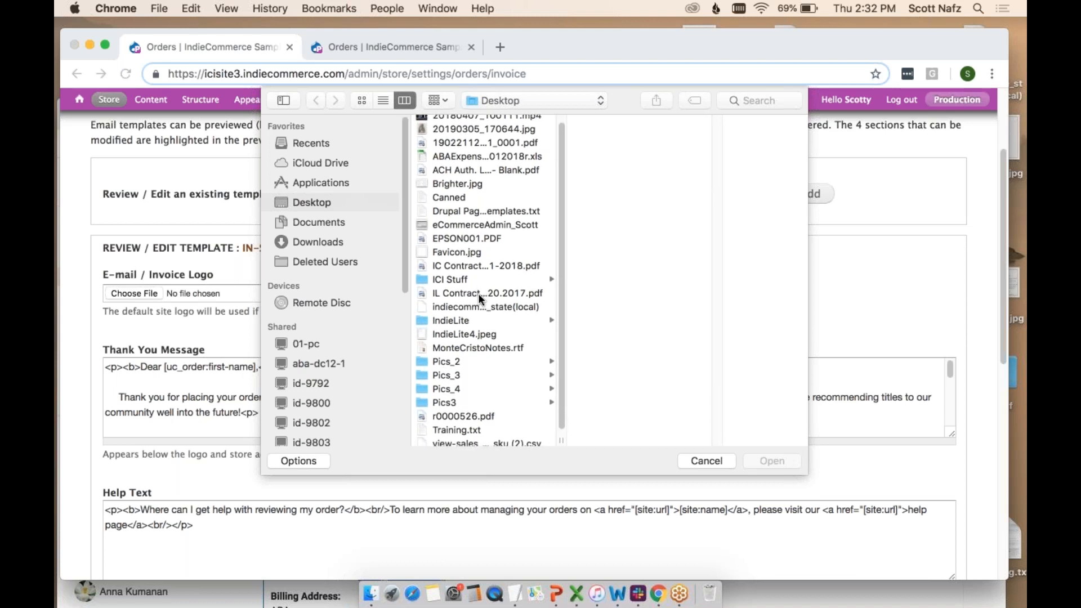
left_click(459, 333)
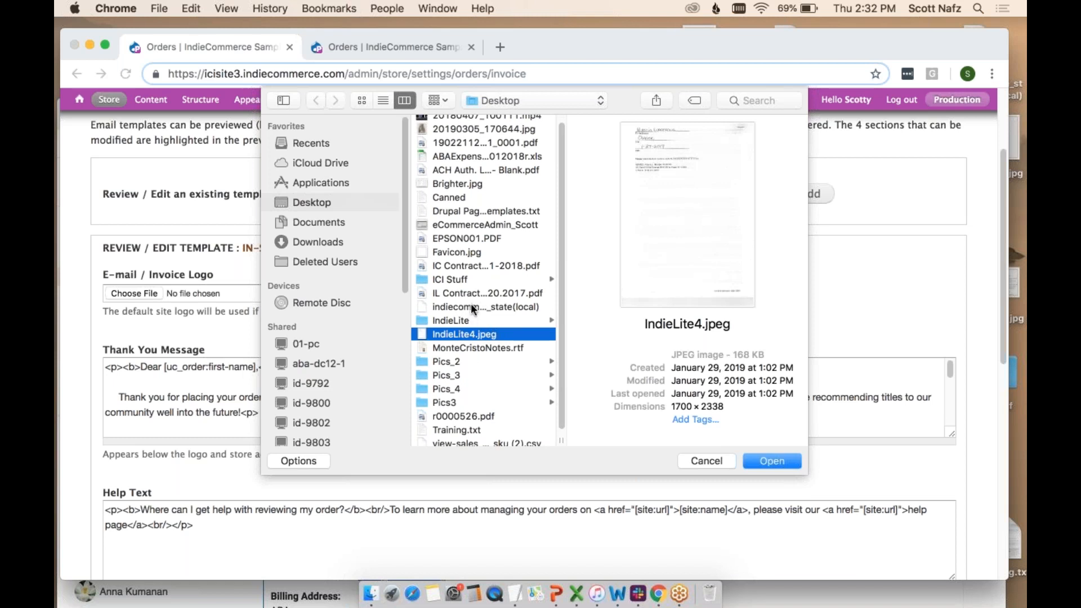
scroll(470, 303, "up", 1)
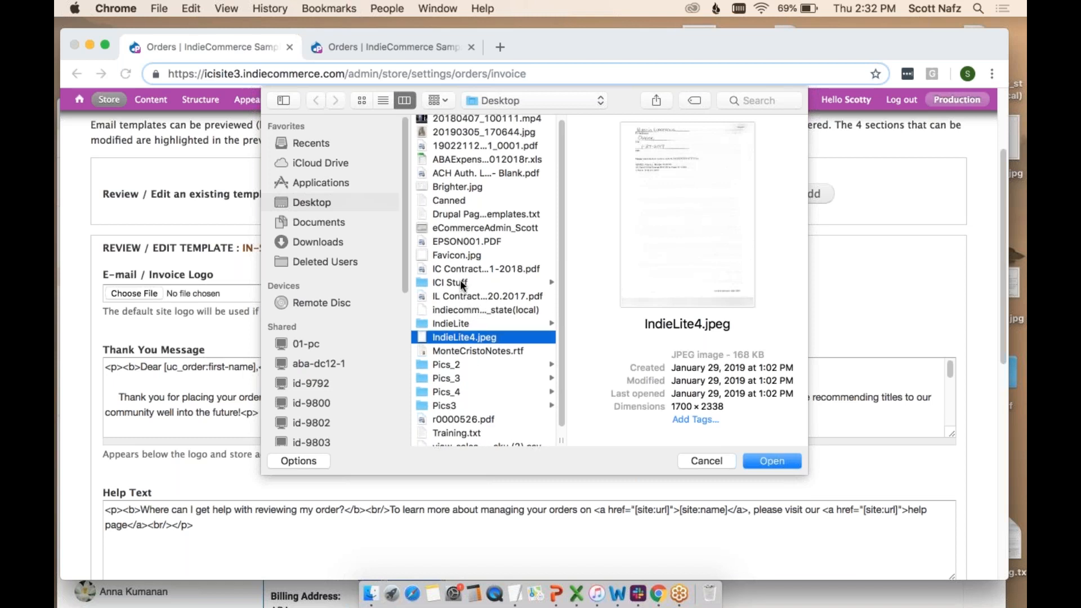
left_click(460, 282)
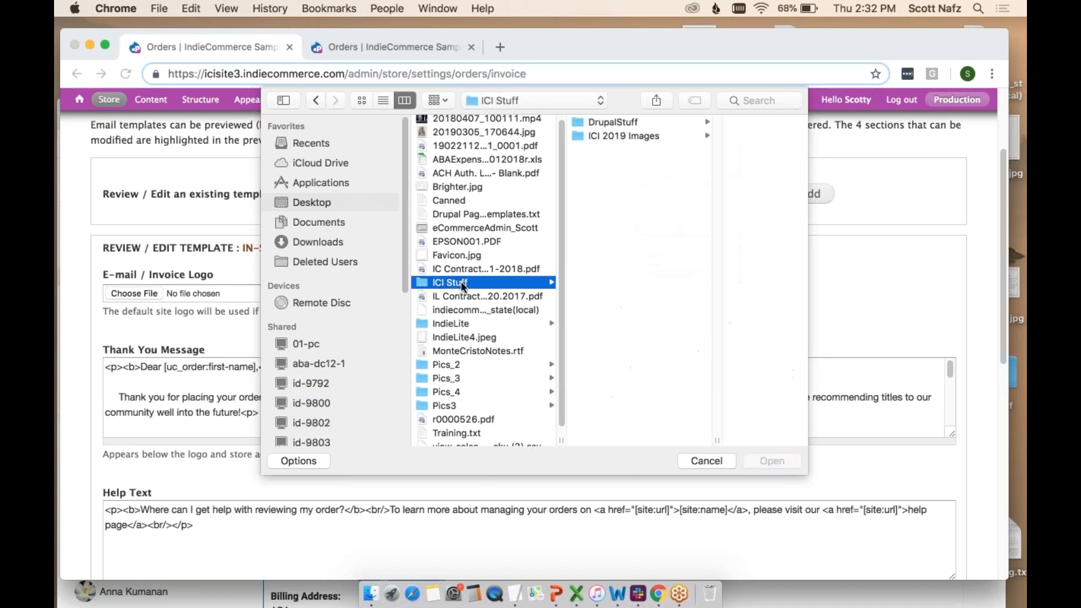
left_click(619, 118)
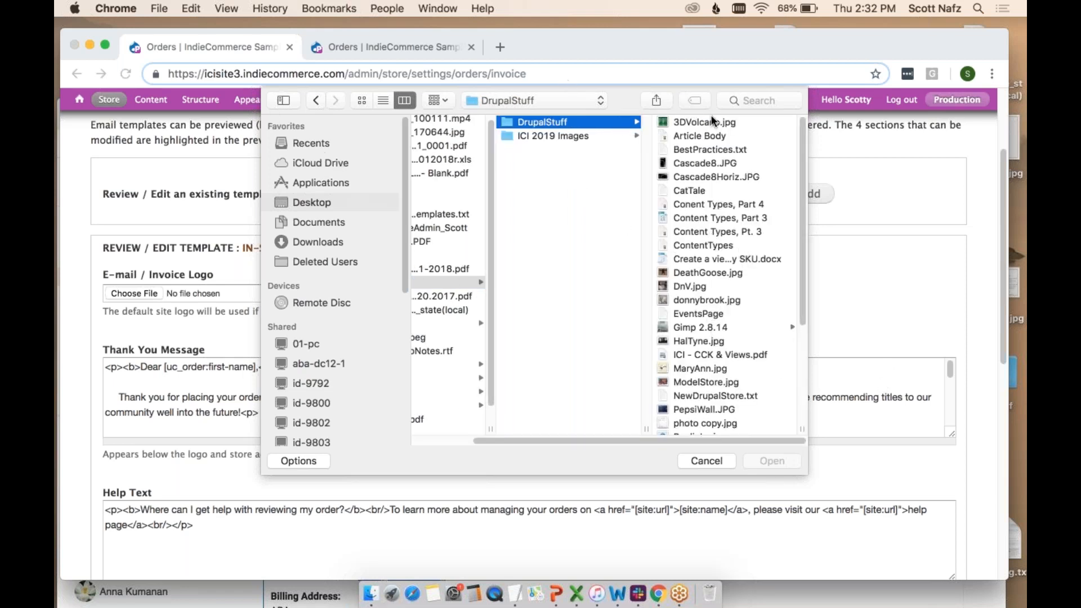
left_click_drag(613, 96, 614, 102)
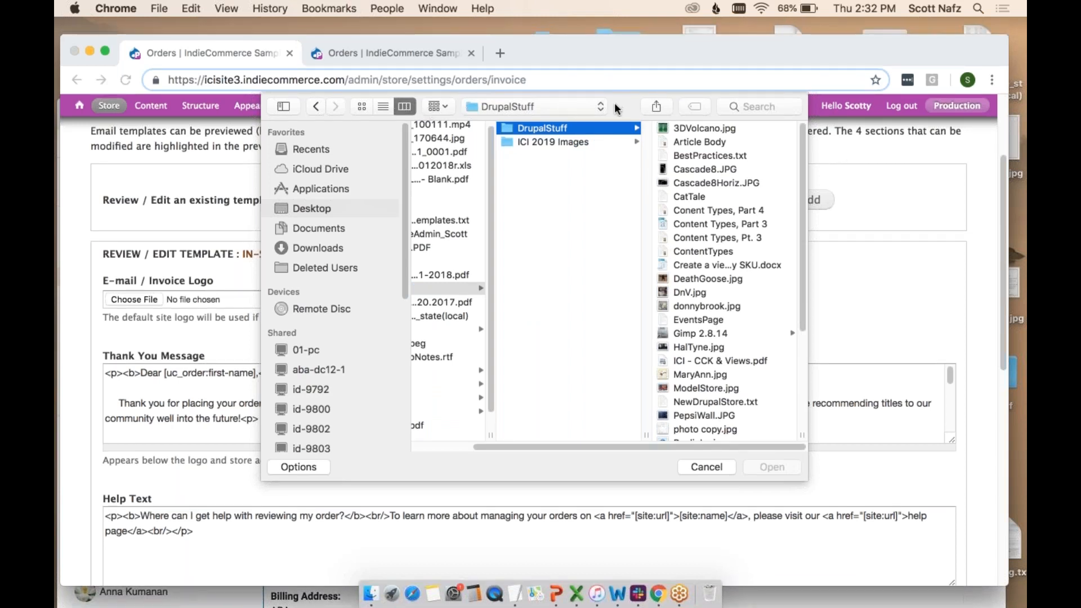
left_click(308, 107)
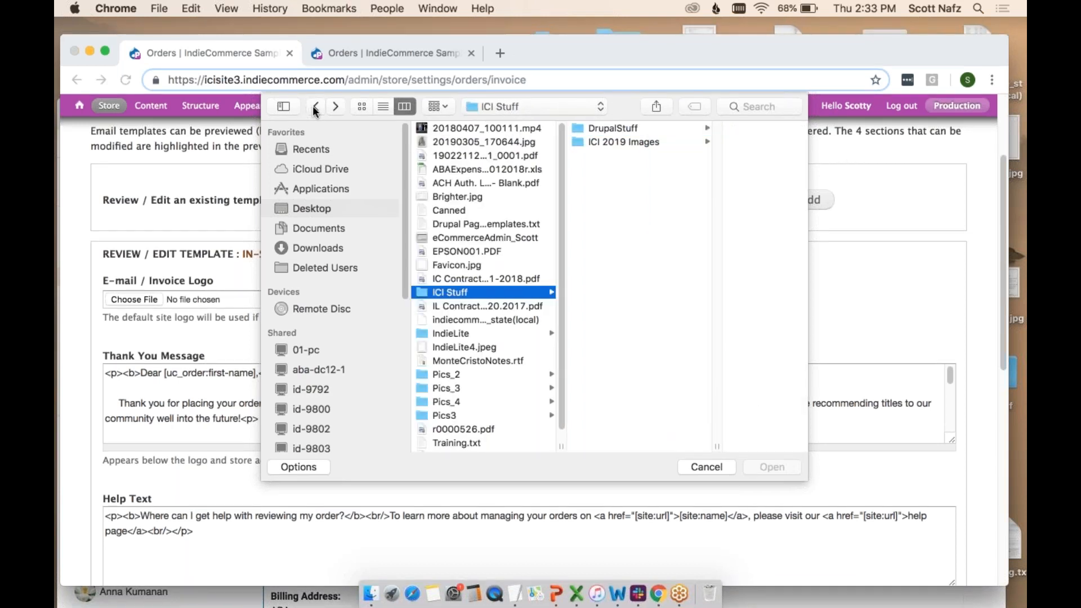
left_click(315, 108)
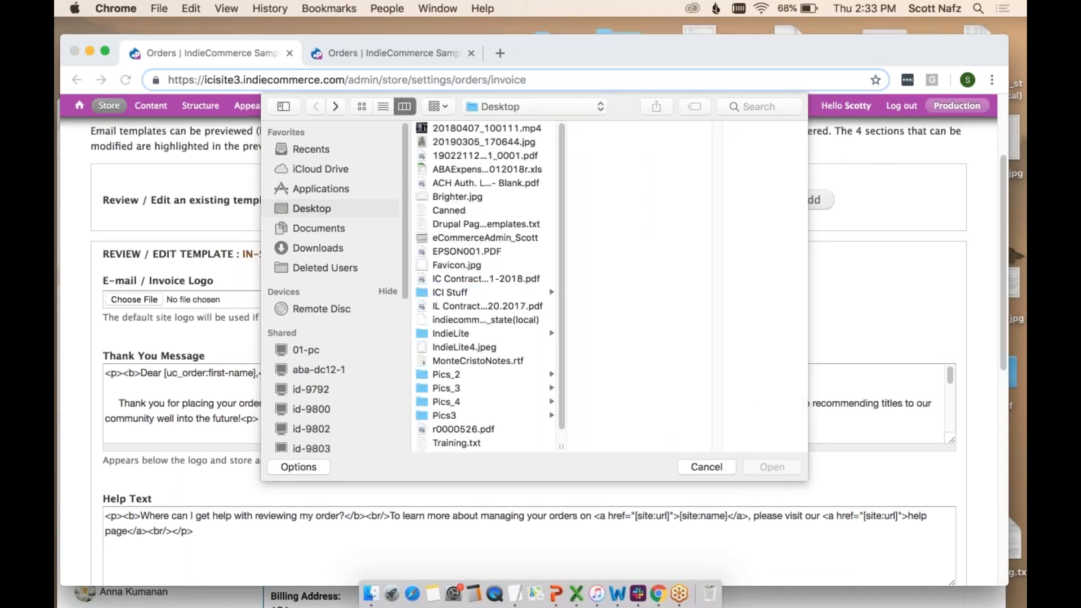
left_click(703, 467)
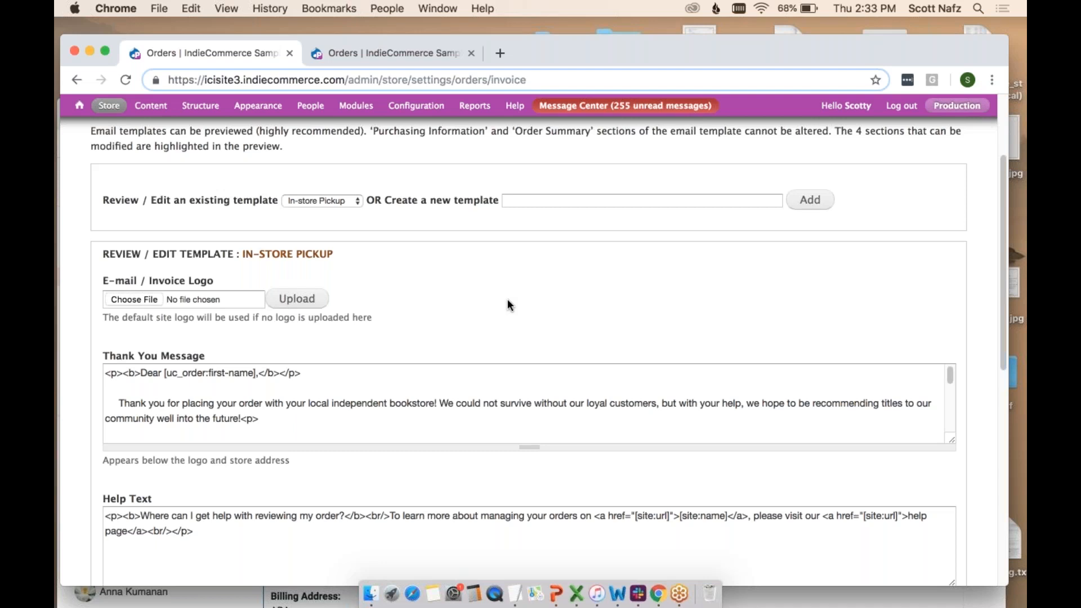
- Preview the In-store Pickup template, check its header and thank-you message, and close the preview
scroll(508, 305, "up", 2)
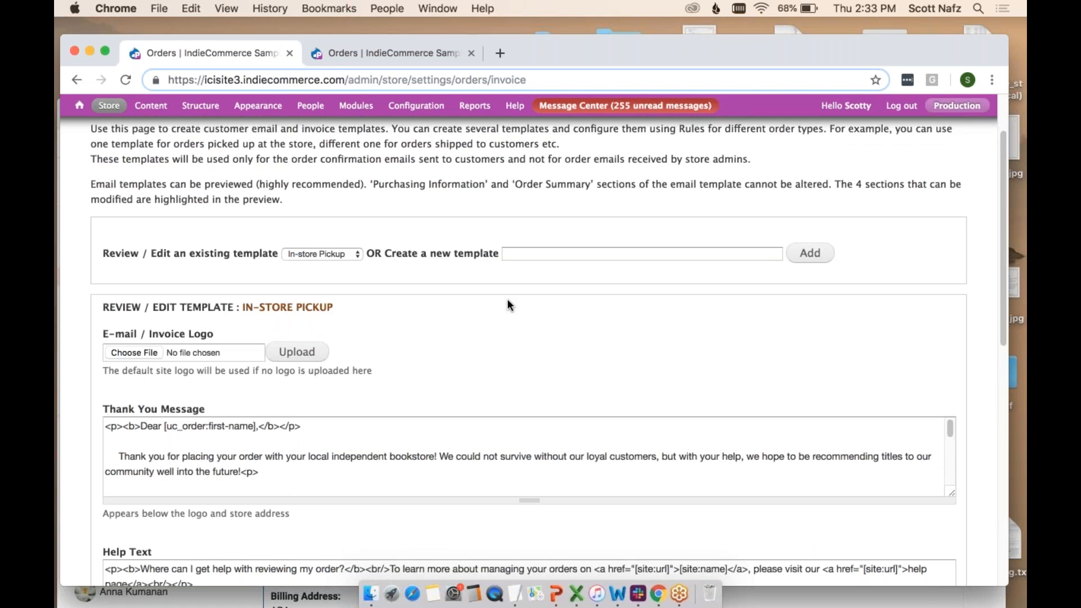
scroll(508, 299, "down", 15)
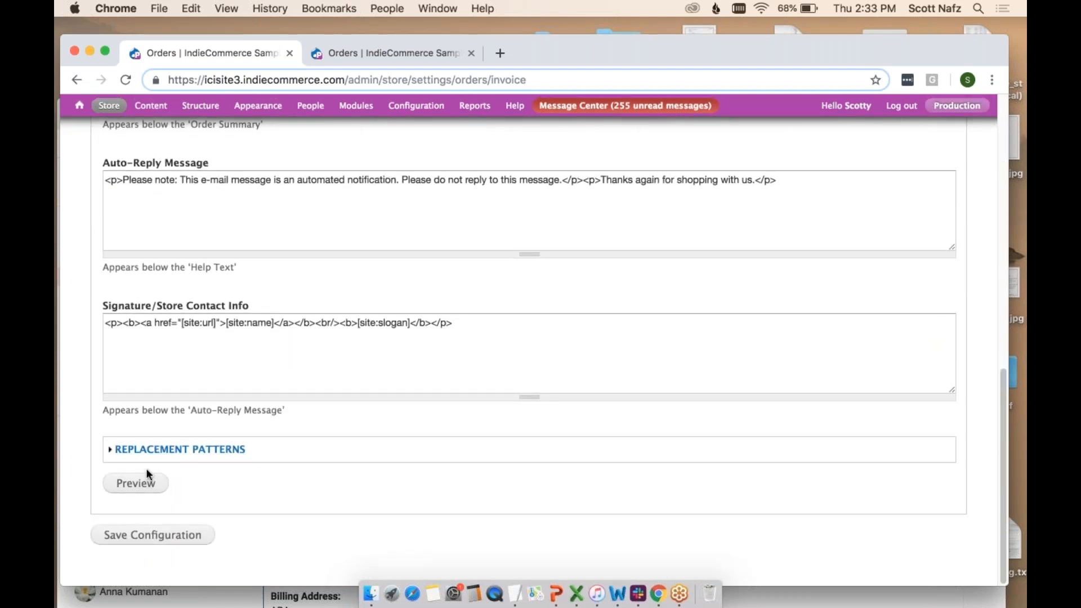
left_click(135, 488)
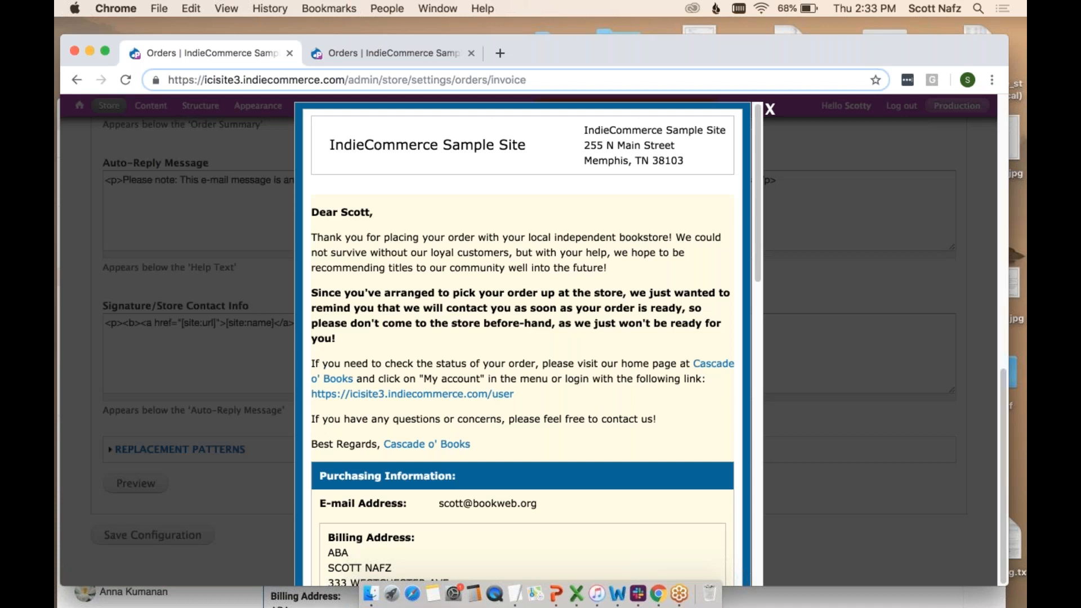
scroll(807, 224, "down", 1)
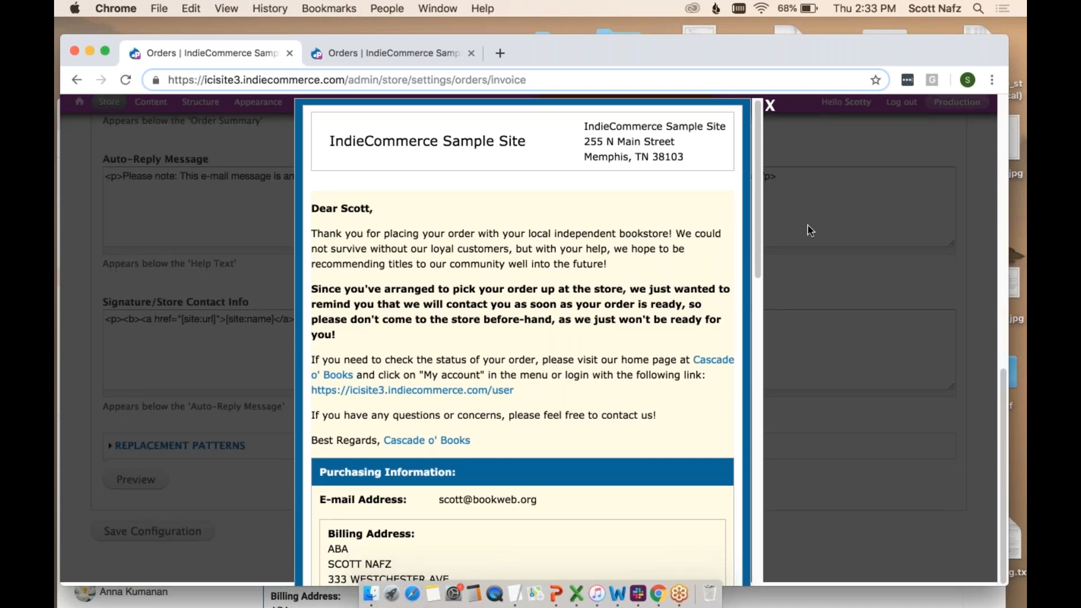
scroll(809, 230, "up", 1)
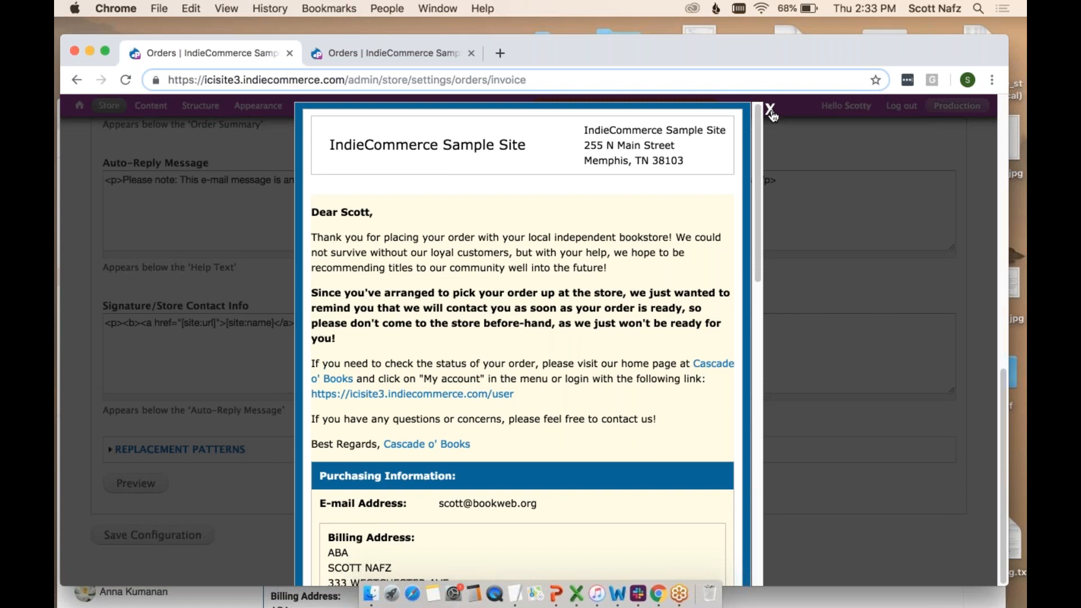
left_click(770, 109)
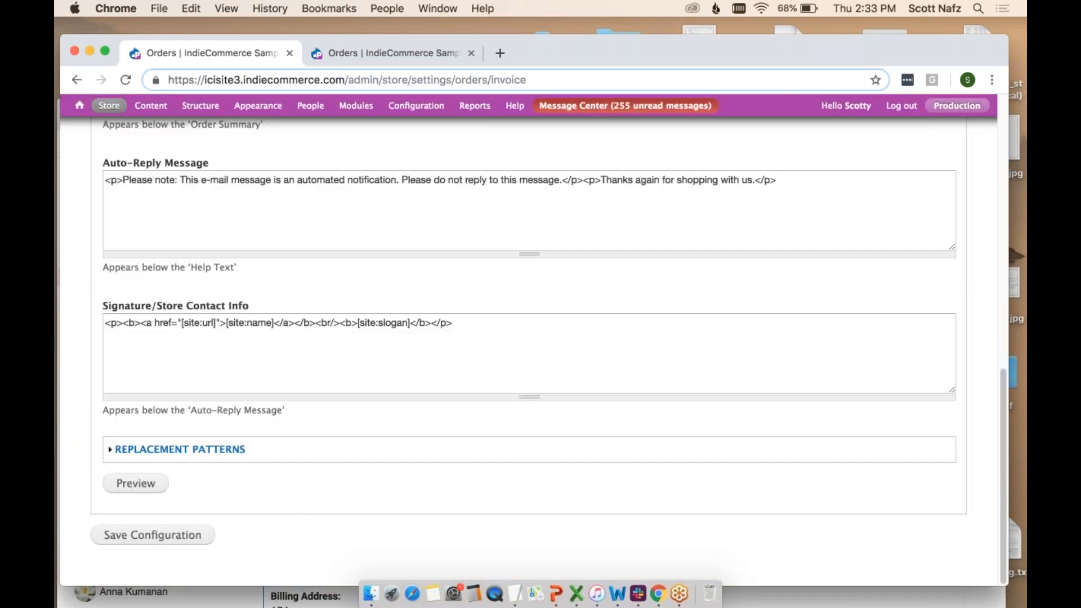
- Reopen the In-store Pickup email preview, review it from the purchasing information through the order summary to the signature, and close it
left_click(132, 485)
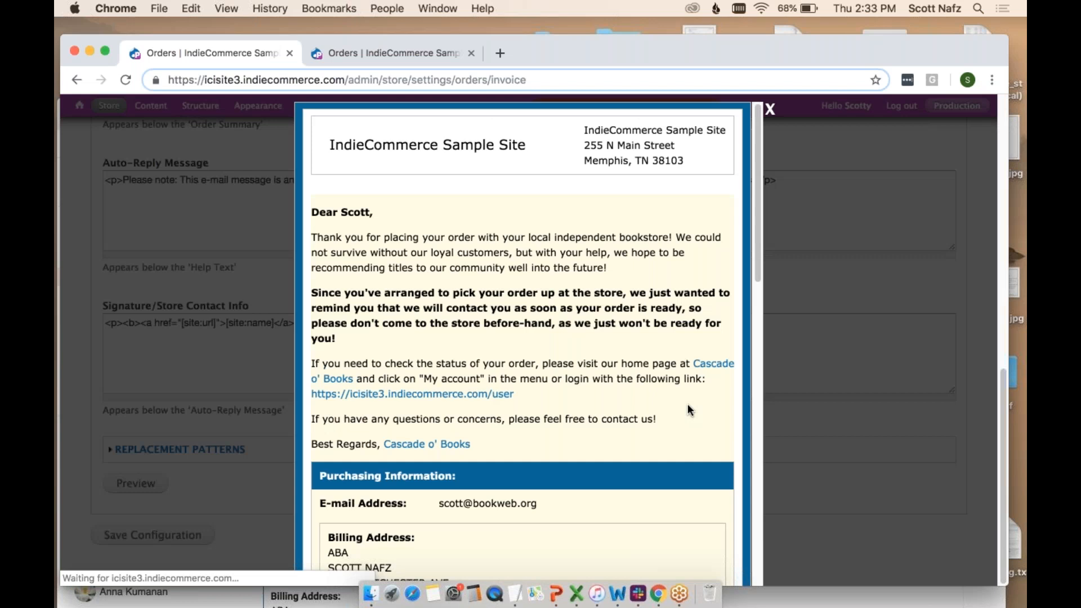
scroll(687, 394, "down", 2)
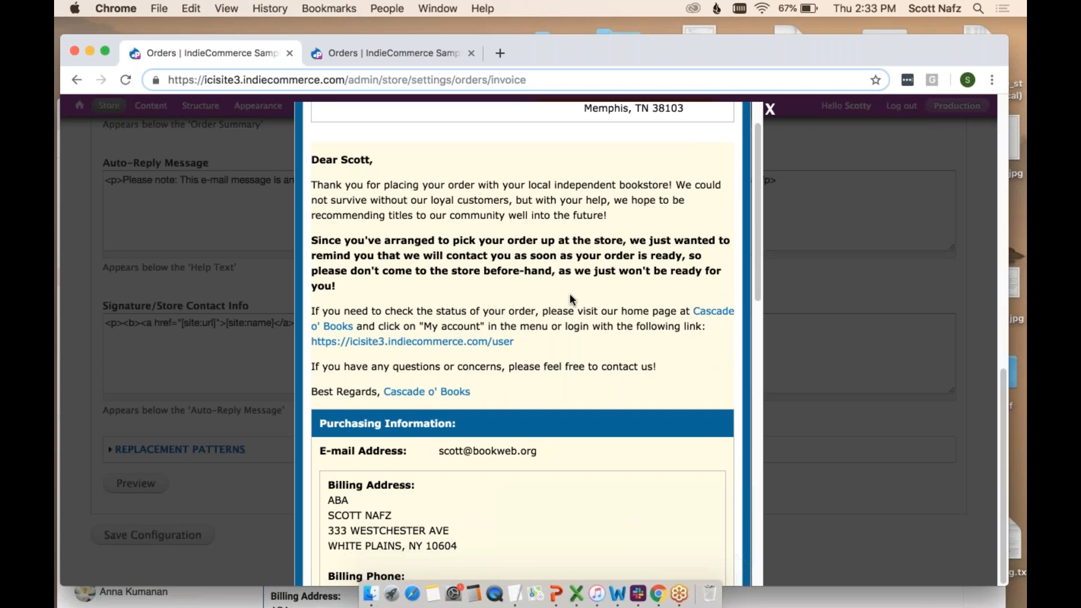
scroll(570, 296, "down", 4)
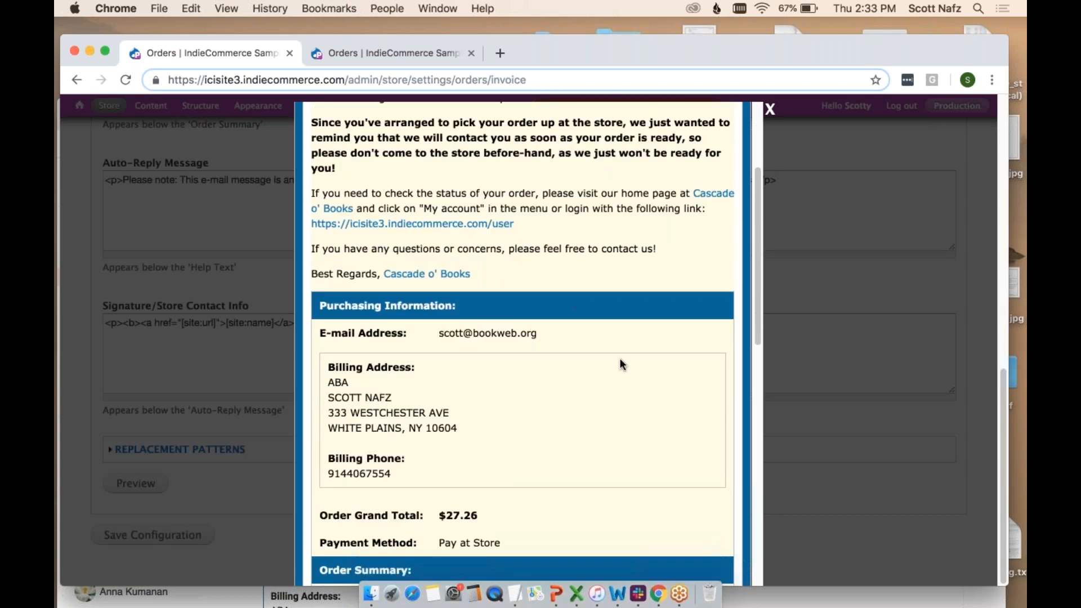
scroll(620, 361, "down", 10)
scroll(619, 358, "down", 13)
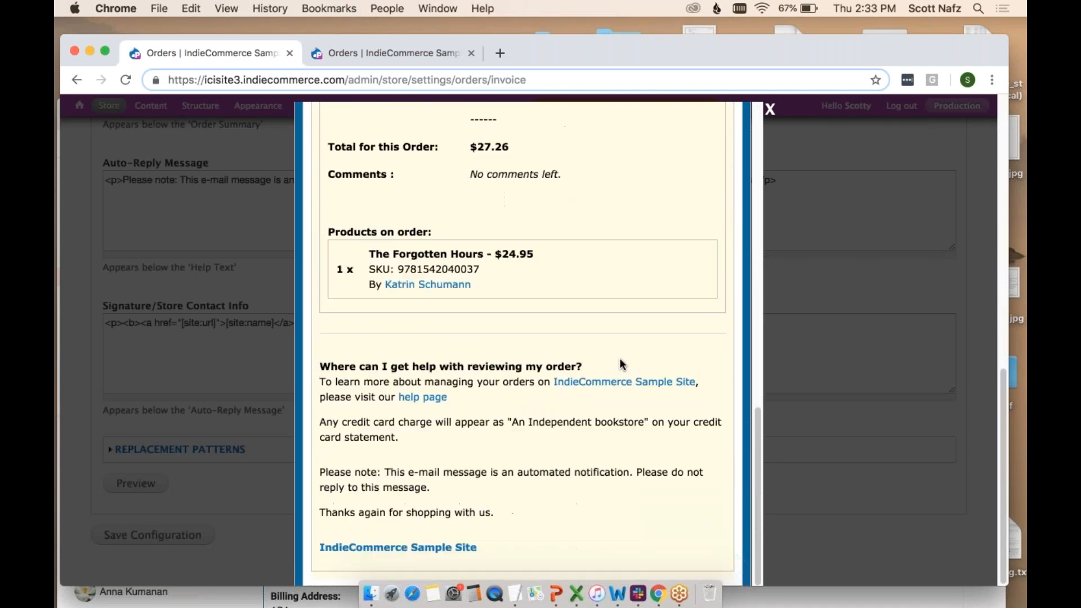
scroll(619, 357, "down", 1)
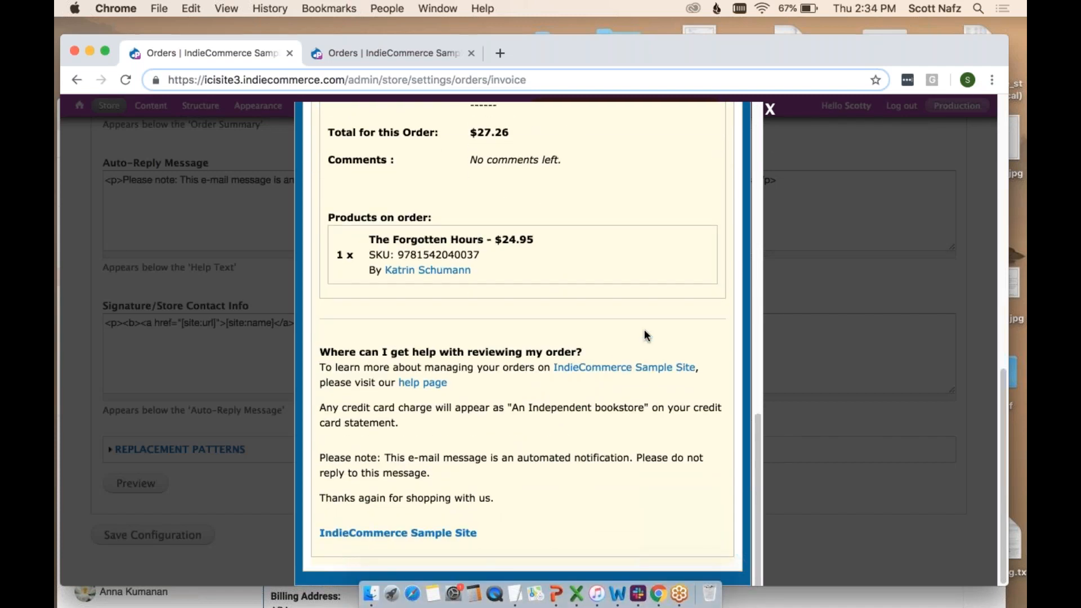
left_click(769, 110)
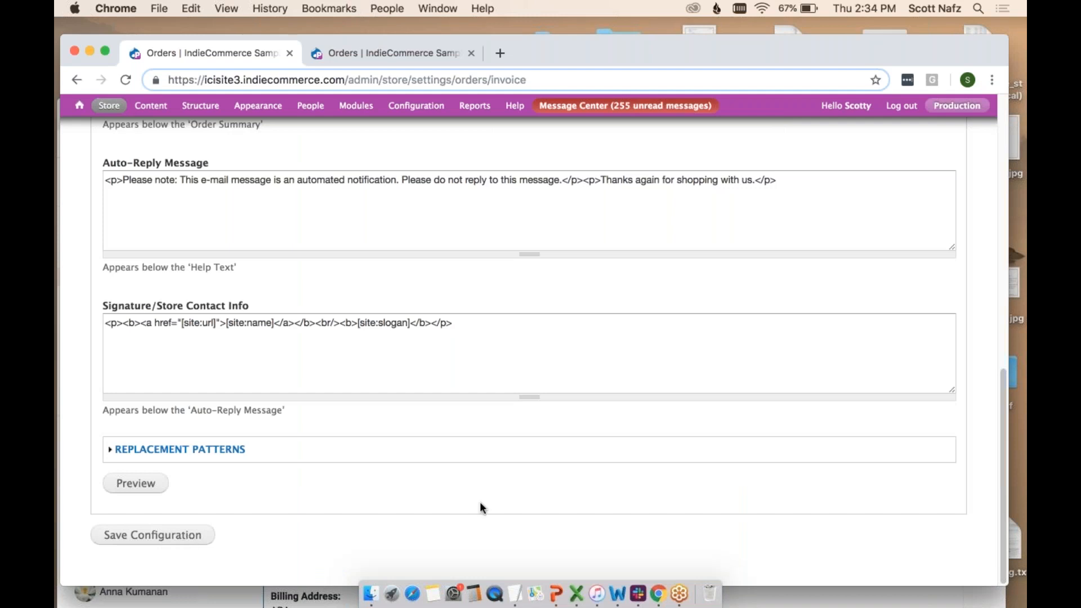
- Review the In-store Pickup template's logo, Thank You Message, Help Text and Auto-Reply Message fields
scroll(480, 506, "up", 1)
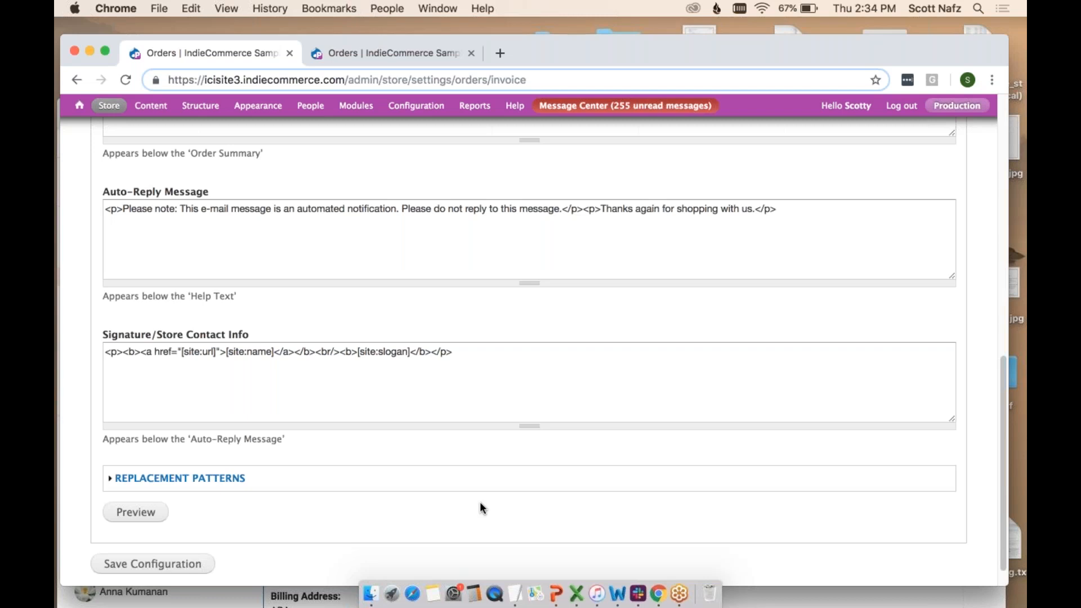
scroll(480, 506, "up", 10)
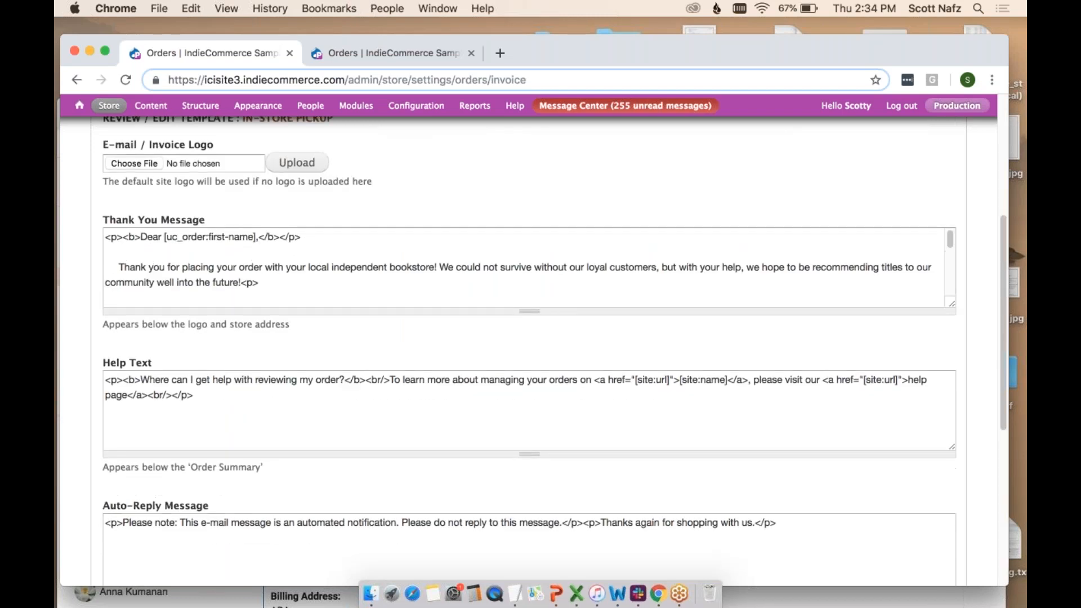
scroll(463, 460, "up", 5)
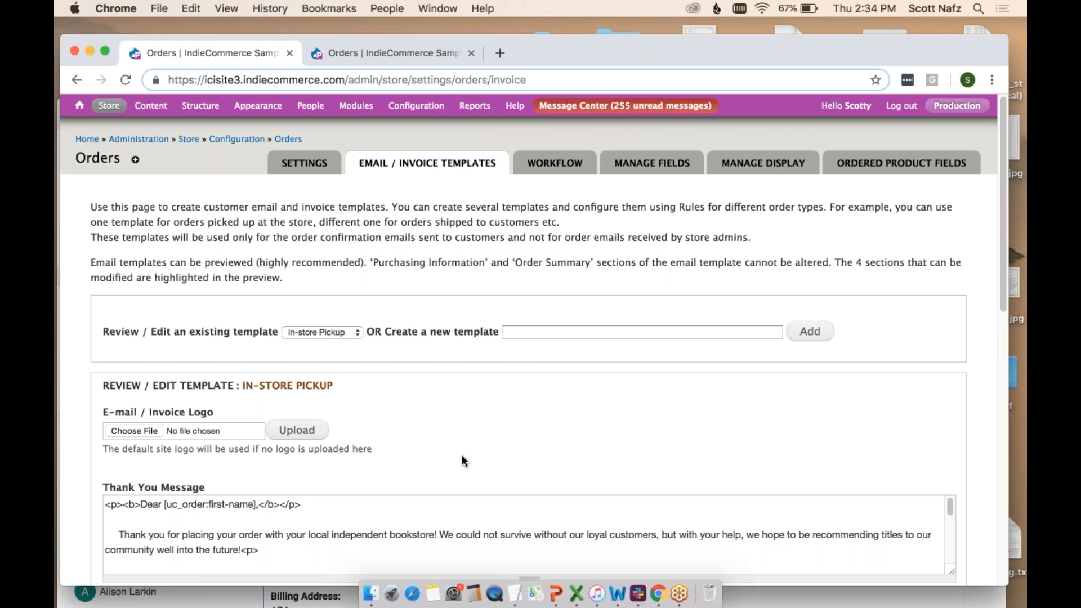
scroll(462, 455, "down", 3)
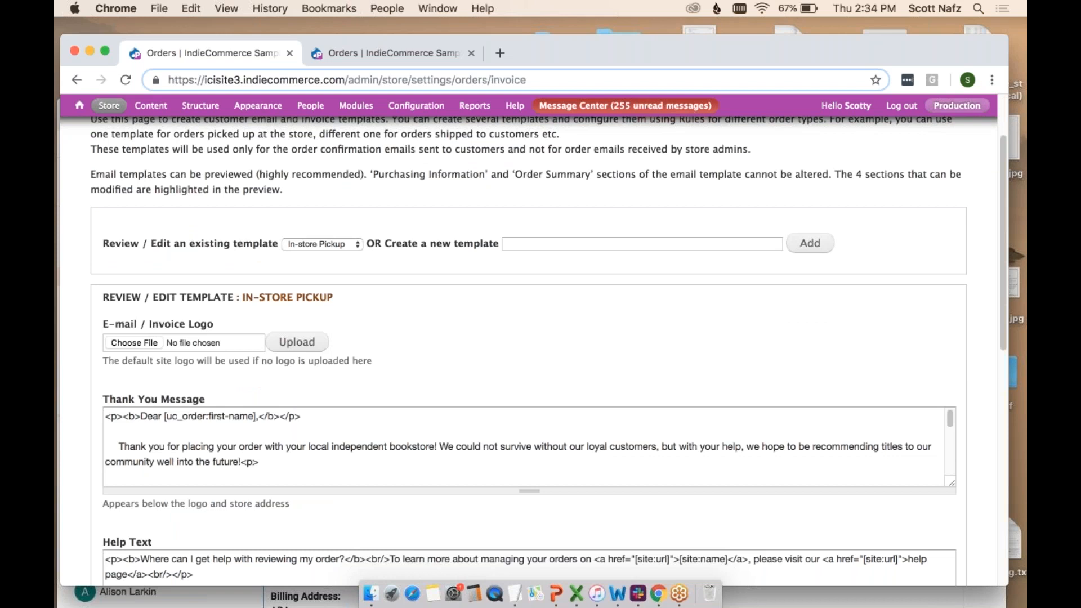
scroll(465, 401, "down", 8)
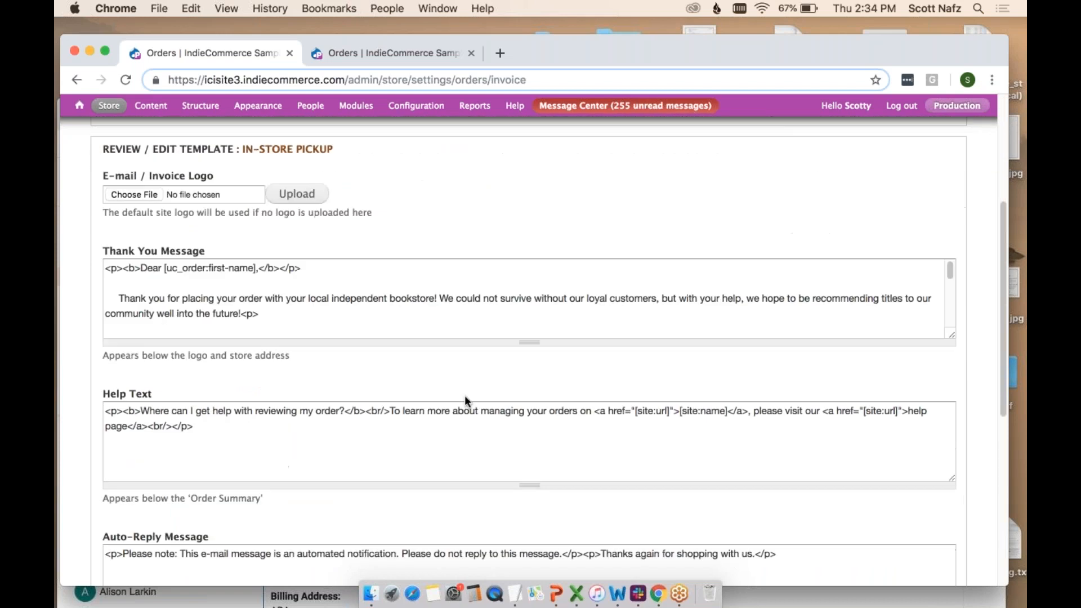
scroll(465, 397, "up", 1)
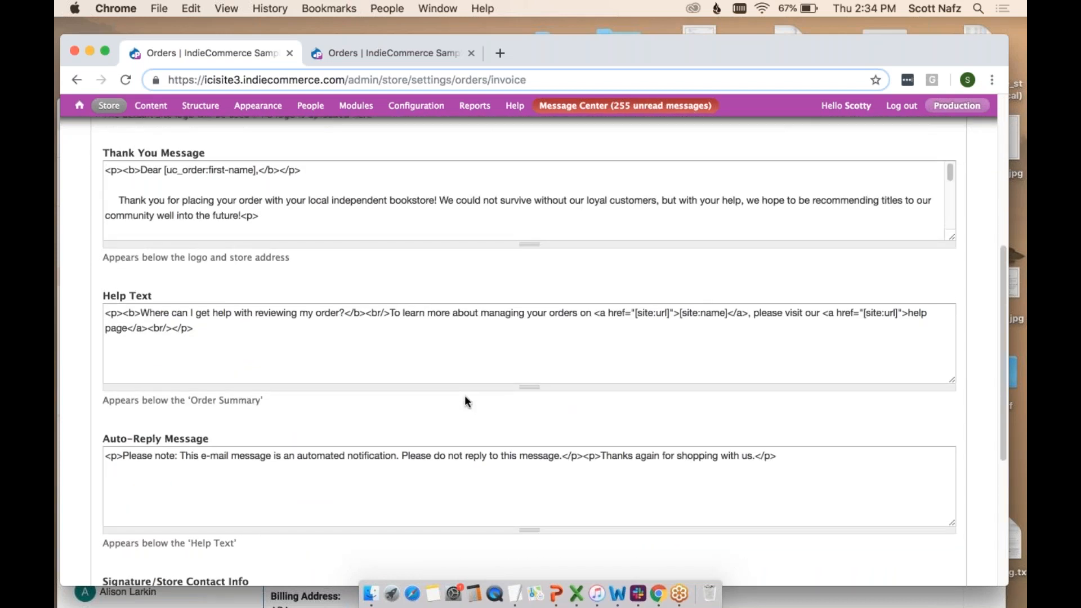
- Load the Generic Modified template and review its logo, Thank You Message, Help Text, Auto-Reply Message and Signature/Store Contact Info fields
scroll(465, 395, "up", 10)
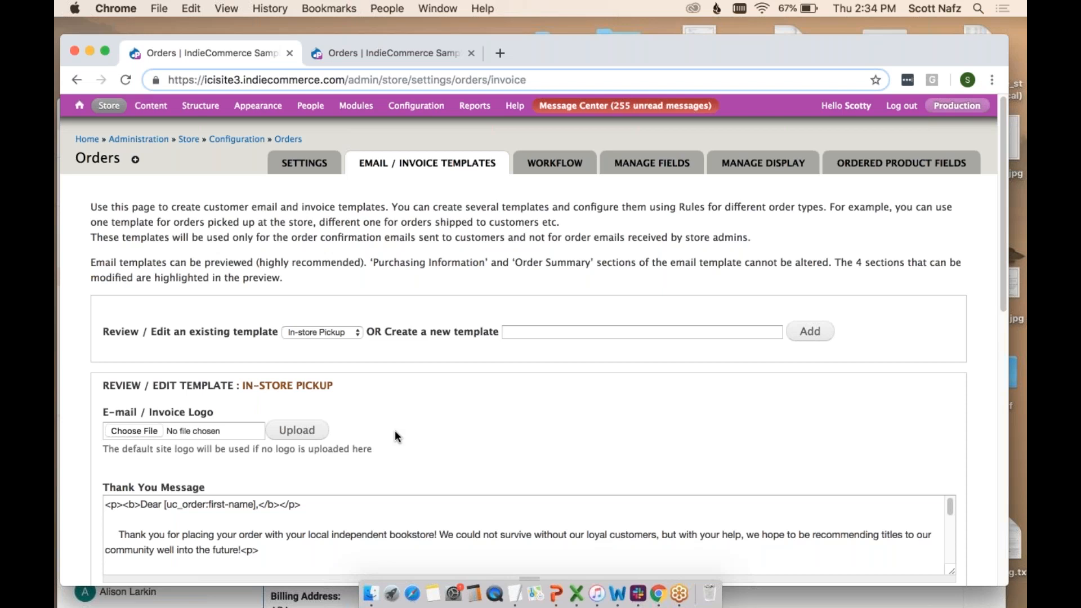
left_click(333, 331)
left_click(676, 411)
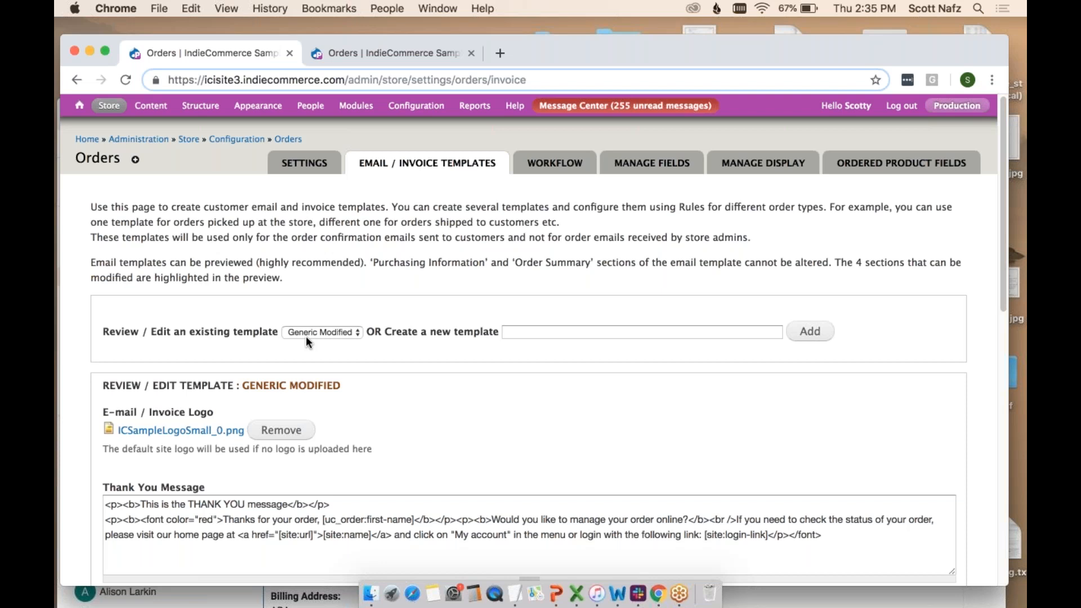
scroll(605, 421, "down", 5)
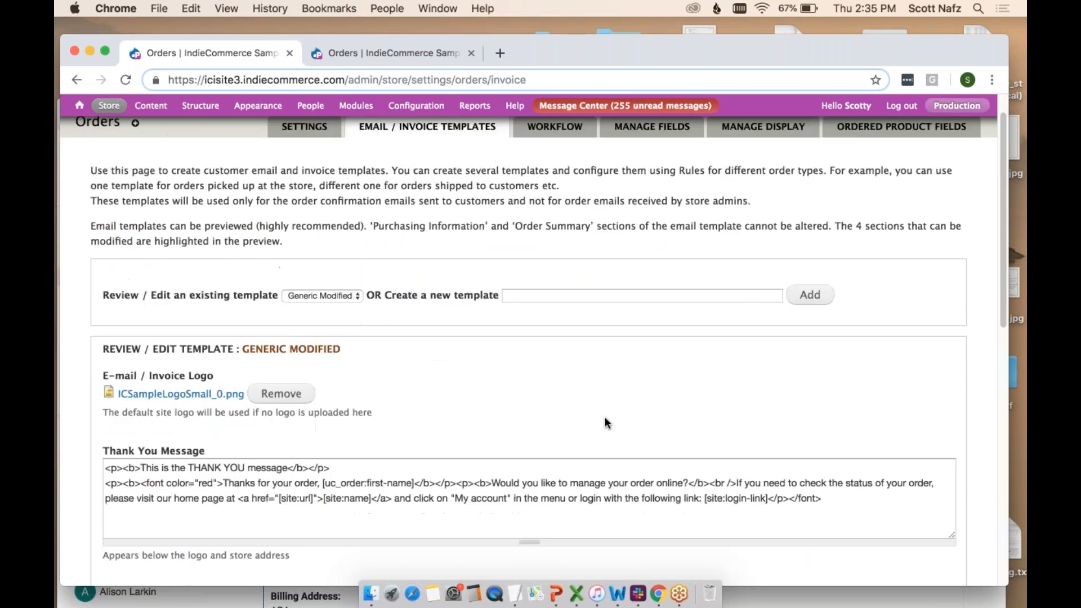
scroll(507, 423, "down", 10)
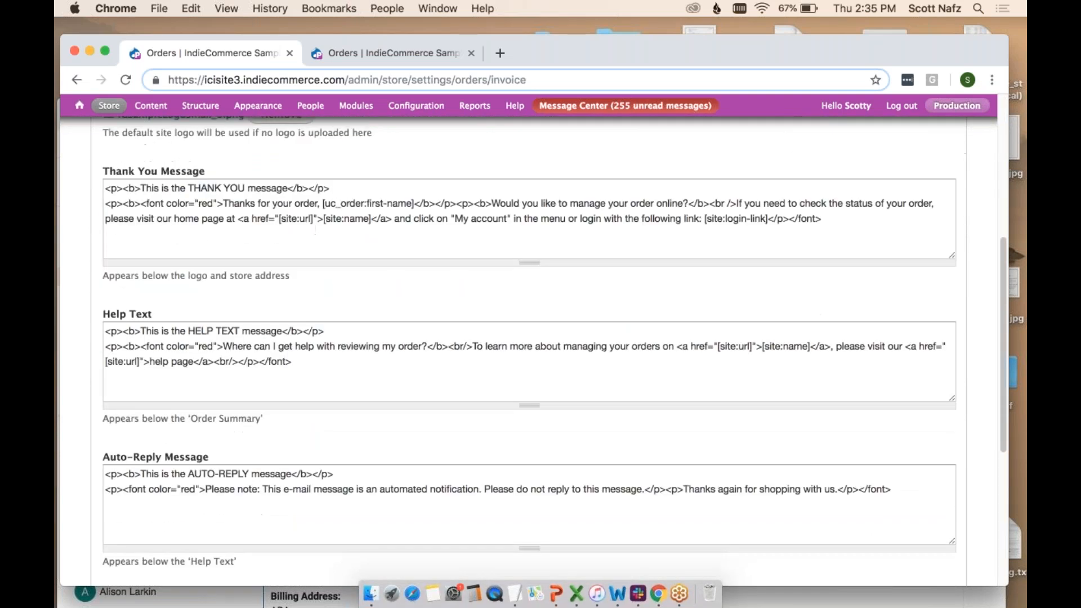
scroll(508, 424, "down", 1)
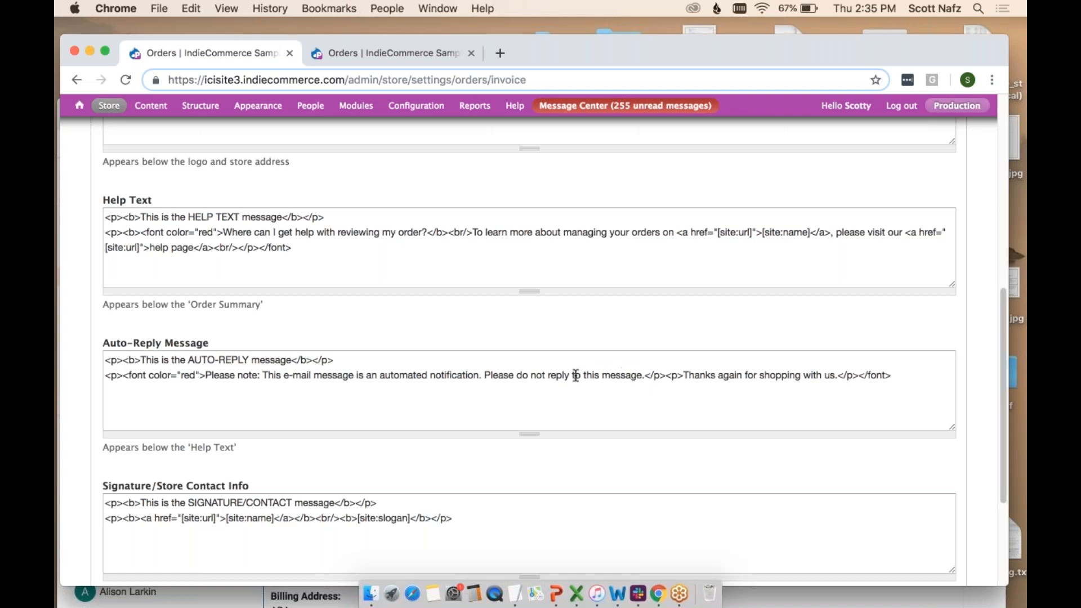
- Remove "do not" from the Auto-Reply Message so that the sentence reads "Please reply to this message."
left_click(543, 376)
key("BackSpace")
key("BackSpace")
key("BackSpace")
key("BackSpace")
key("BackSpace")
key("BackSpace")
key("BackSpace")
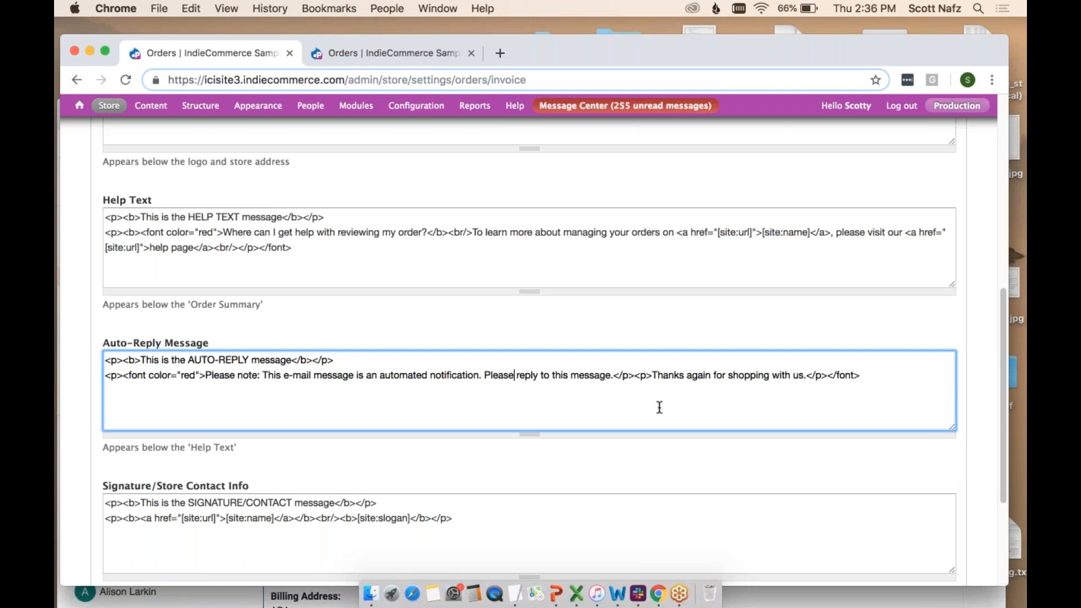
- Switch to the order email in Gmail and review its thank-you message, Purchasing Information, Order Summary, ordered products and help text
scroll(659, 407, "up", 8)
key("ctrl+Up")
left_click(360, 214)
scroll(323, 331, "down", 5)
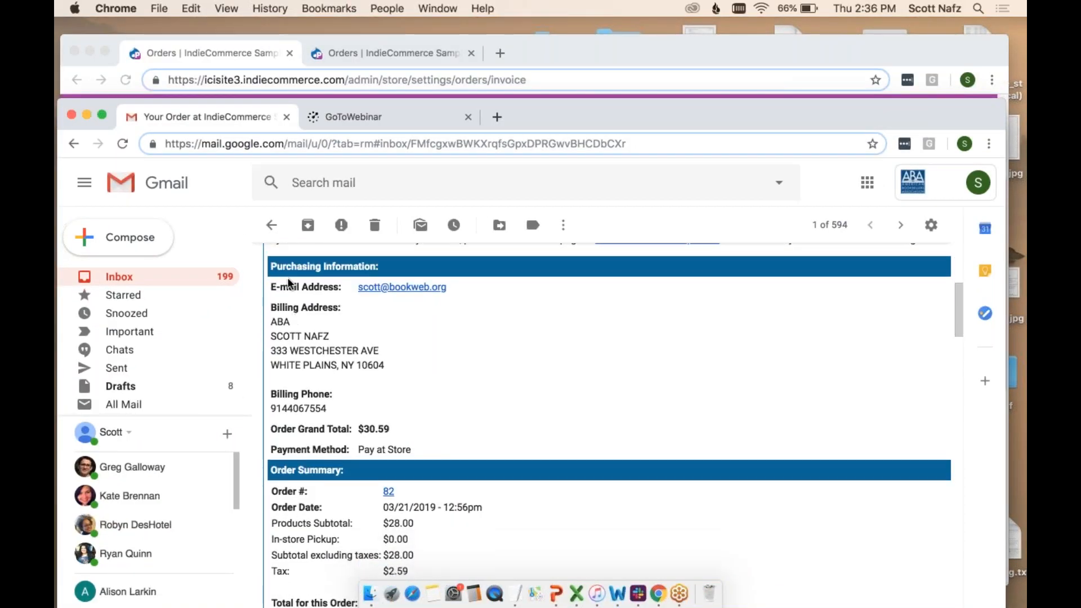
scroll(505, 311, "down", 2)
scroll(505, 312, "up", 2)
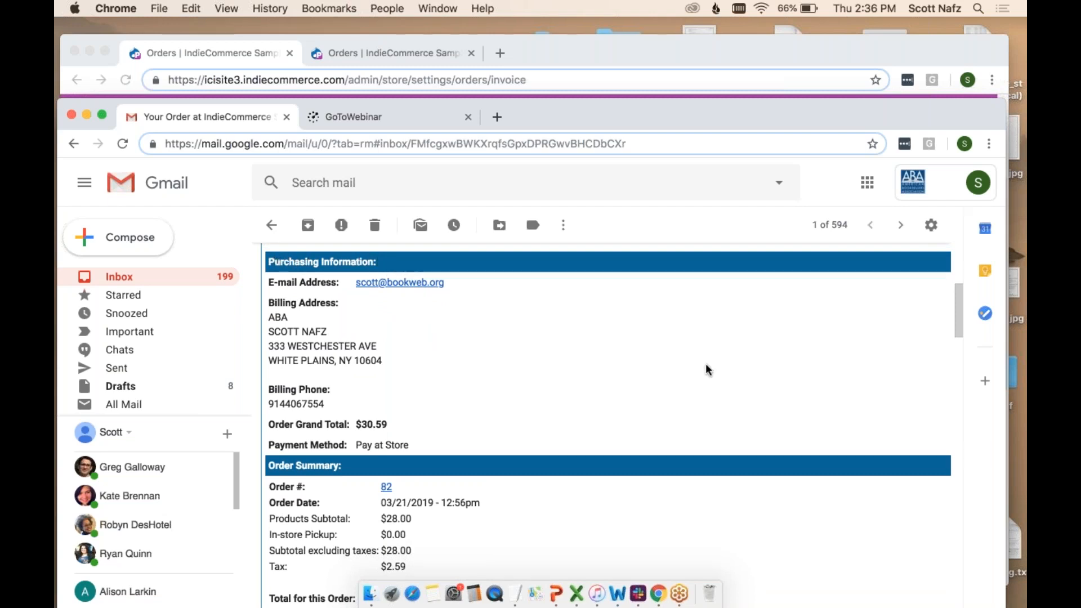
scroll(686, 353, "down", 2)
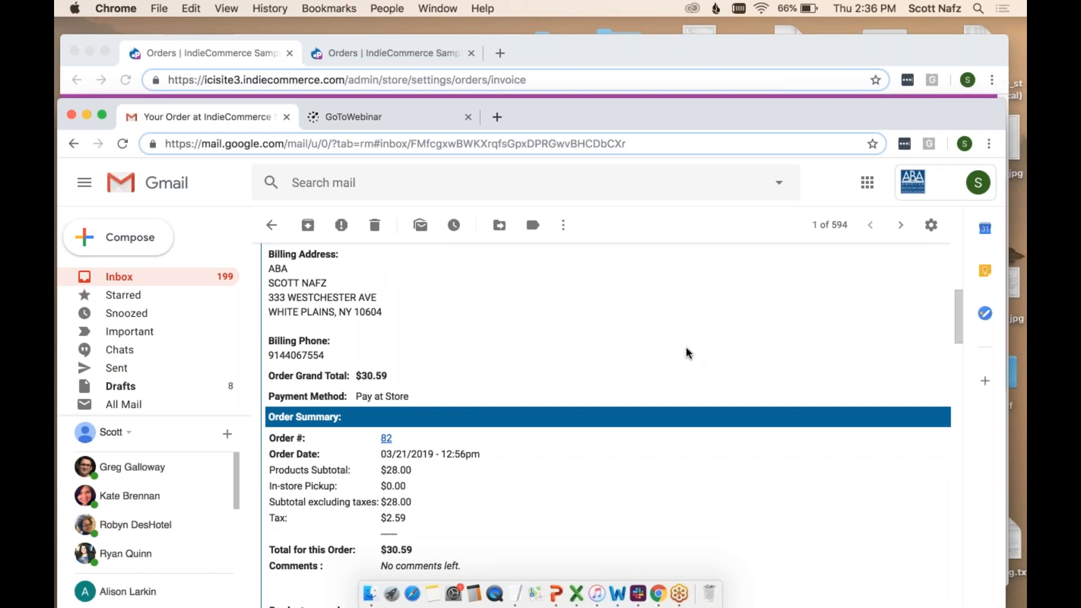
scroll(559, 323, "up", 2)
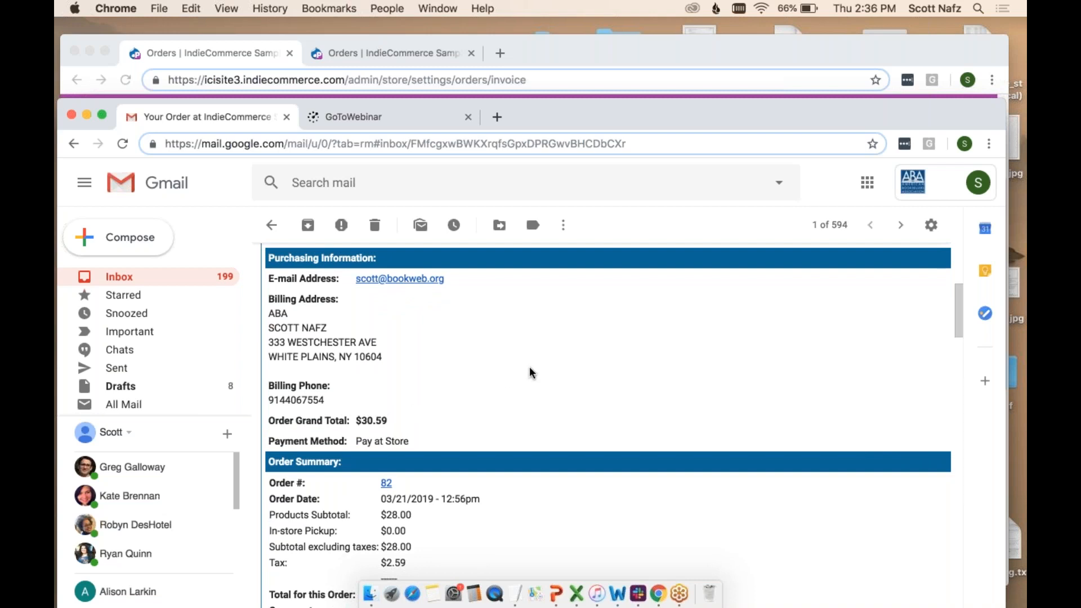
scroll(529, 369, "down", 2)
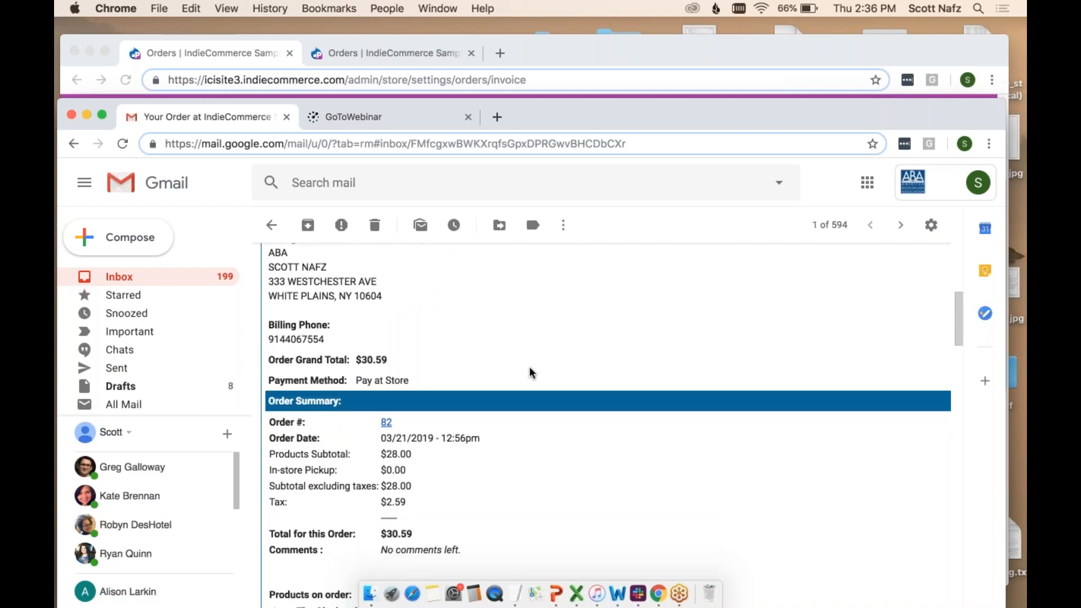
scroll(529, 367, "down", 4)
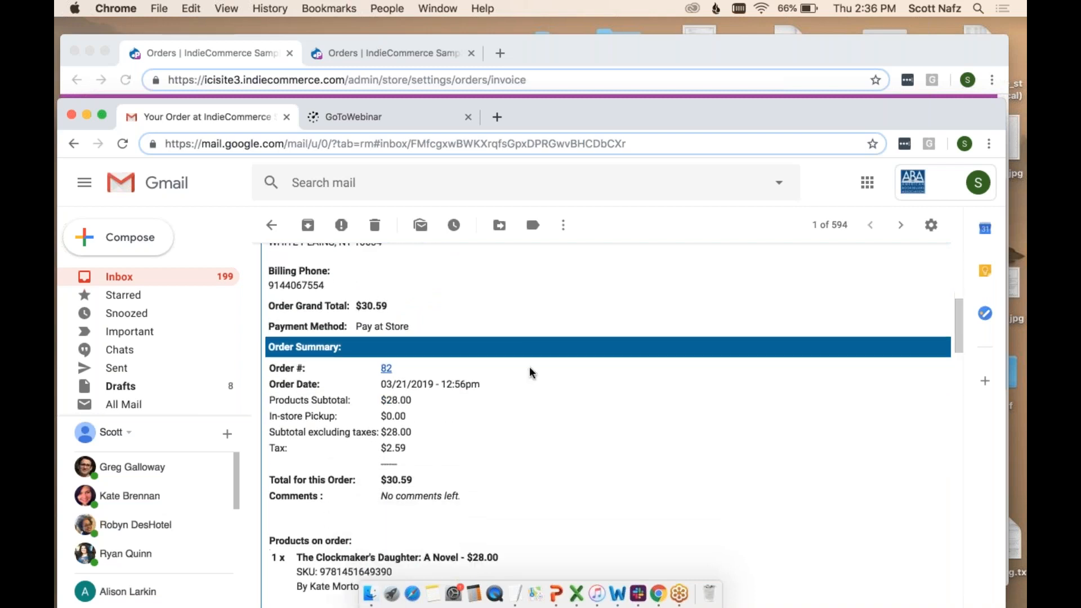
scroll(529, 367, "down", 2)
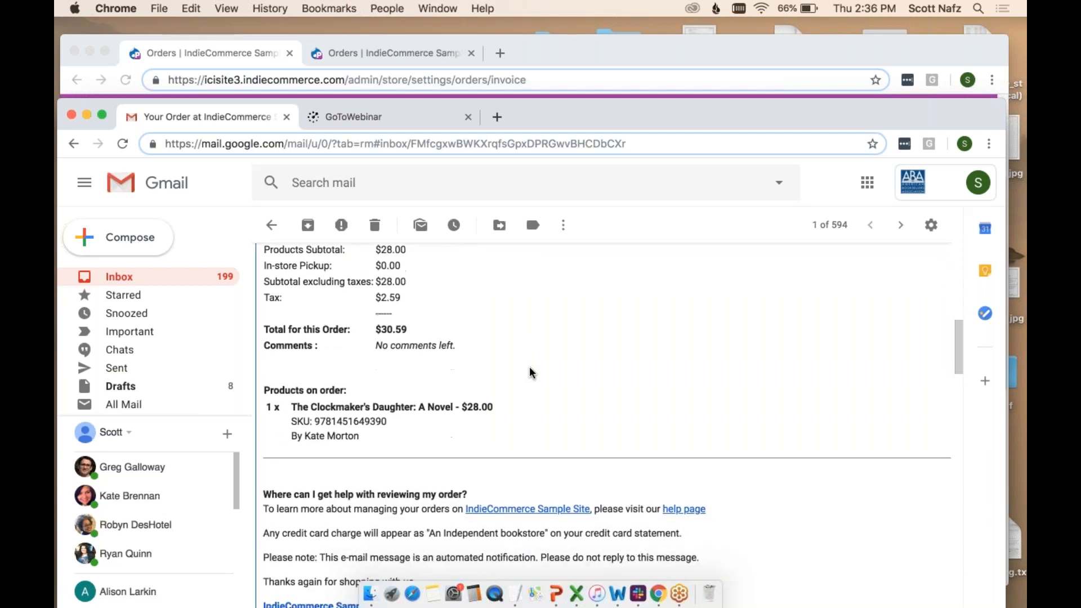
scroll(529, 372, "up", 3)
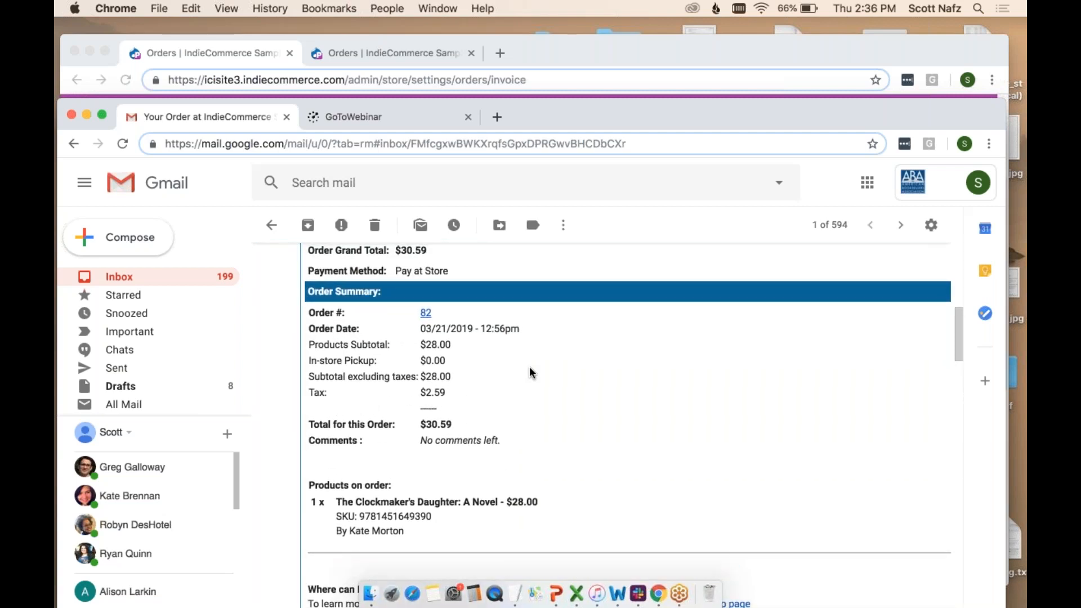
scroll(529, 371, "up", 1)
scroll(529, 371, "up", 8)
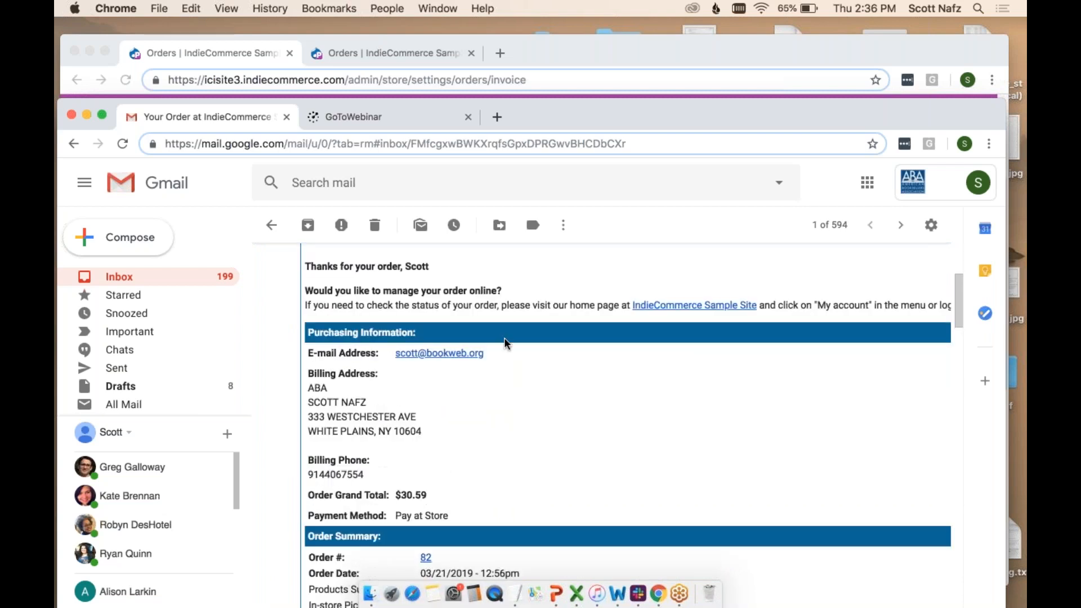
- Return to the store's Email / Invoice Templates page in the other browser window and open the Workflow Rules configuration
left_click(220, 53)
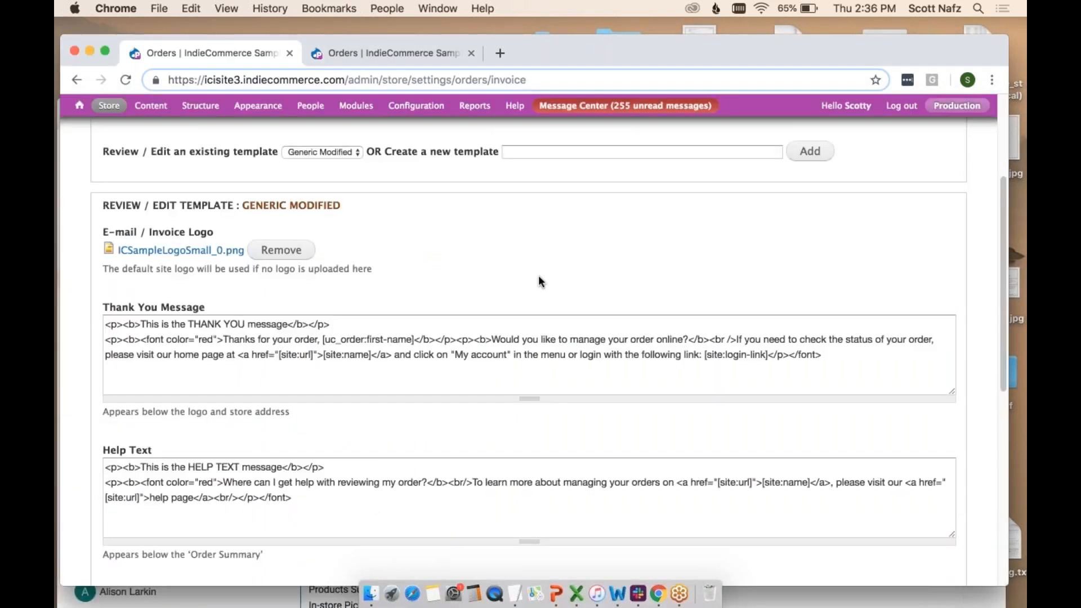
scroll(539, 277, "up", 2)
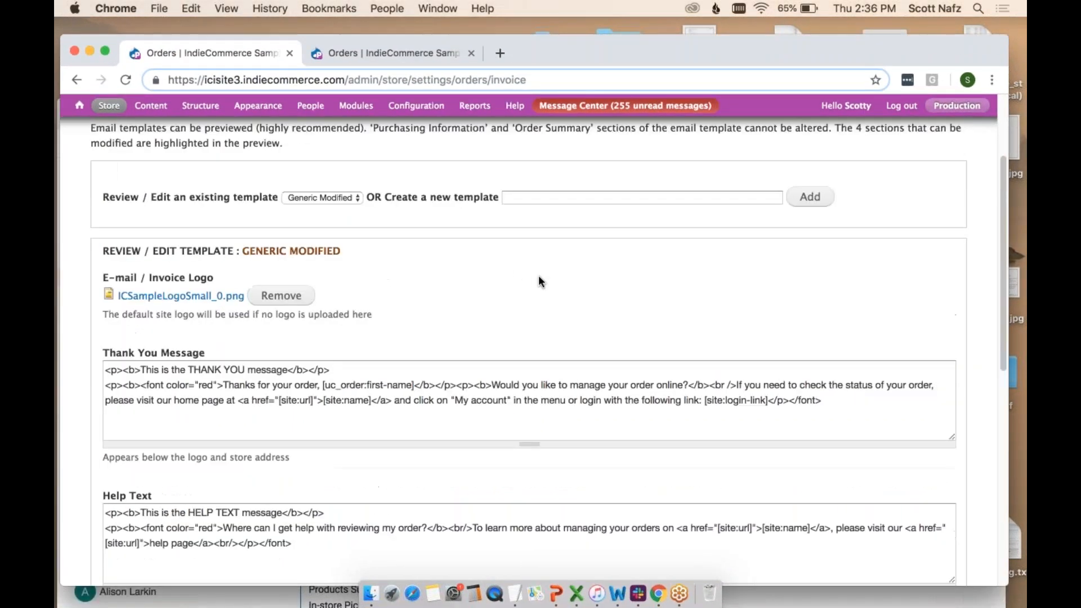
scroll(539, 279, "up", 5)
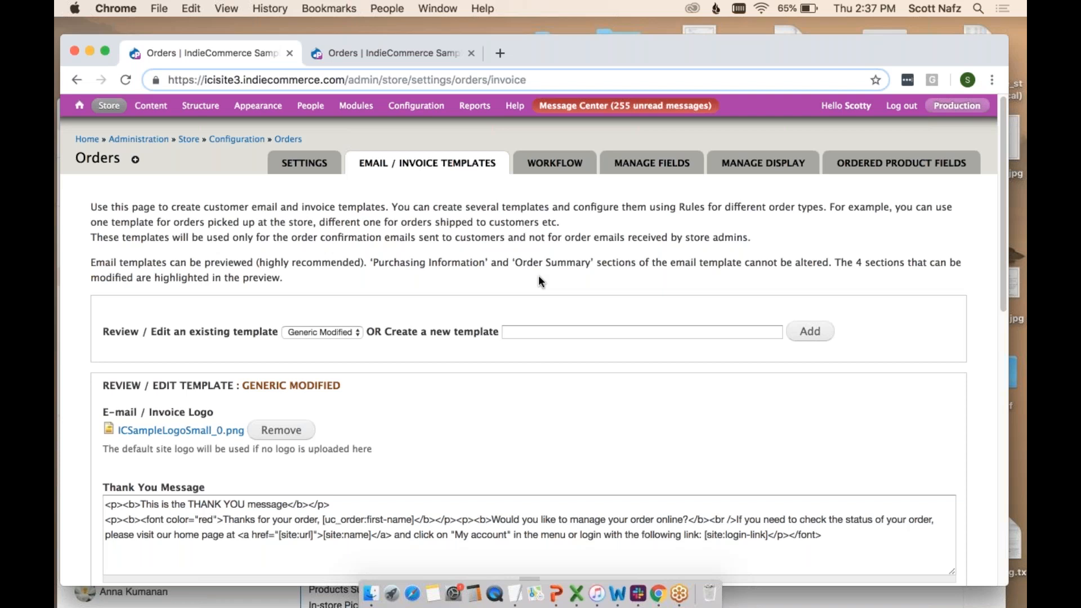
mouse_move(110, 107)
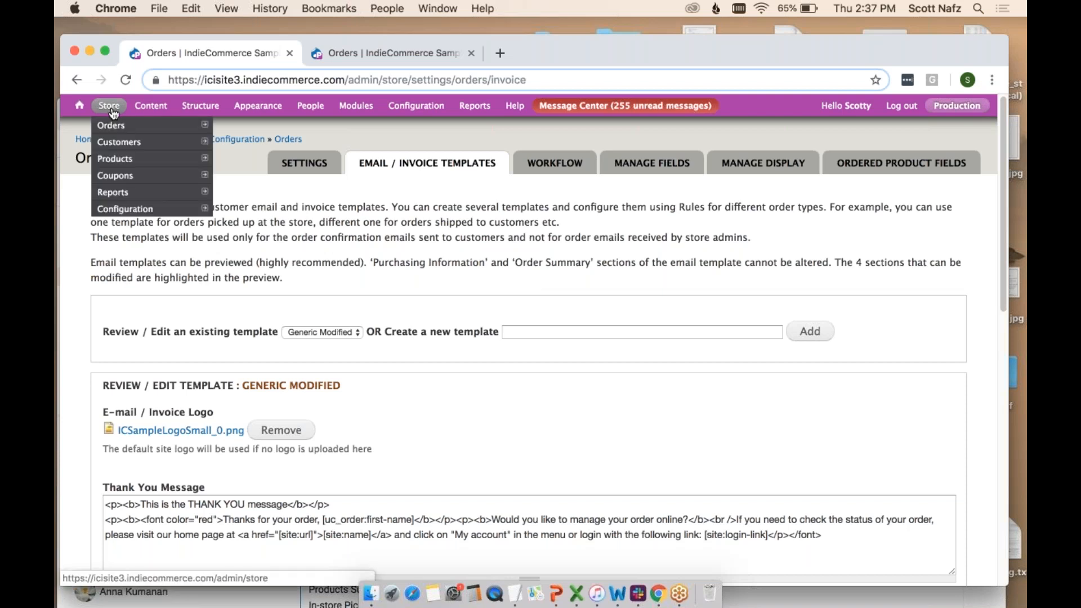
mouse_move(419, 107)
mouse_move(426, 339)
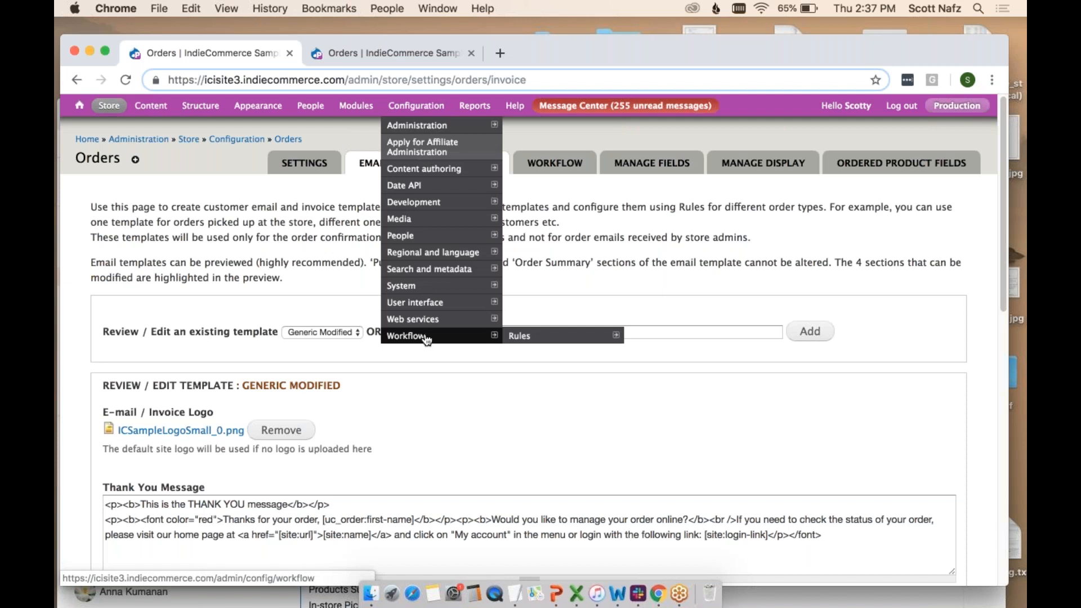
left_click(526, 338)
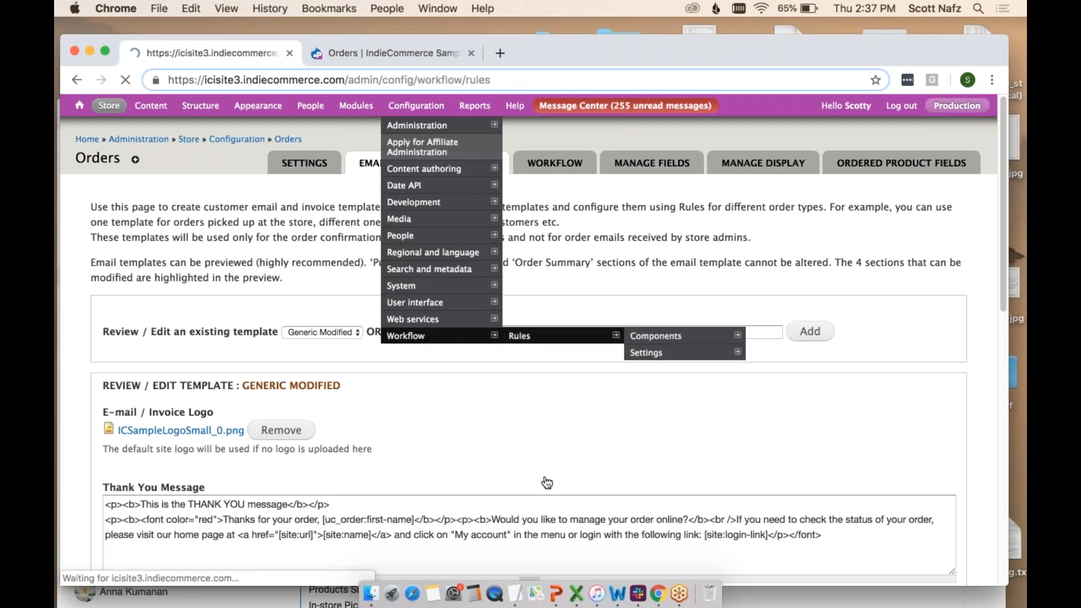
- Examine the active rules on the Rules page, from the order update notification to the In-store Pick-up Email rule
scroll(532, 342, "down", 5)
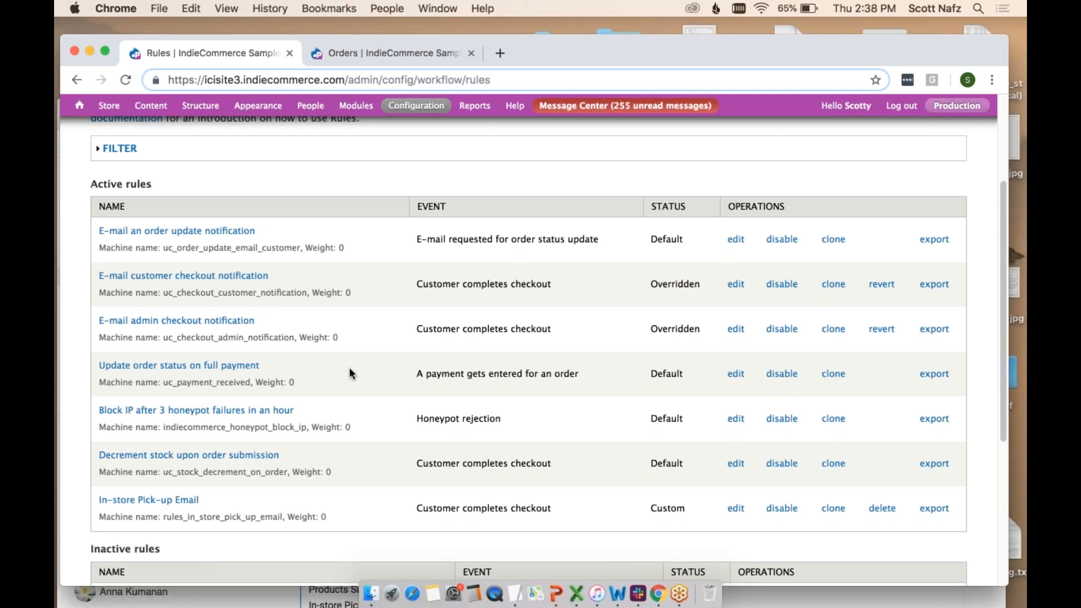
scroll(349, 370, "up", 5)
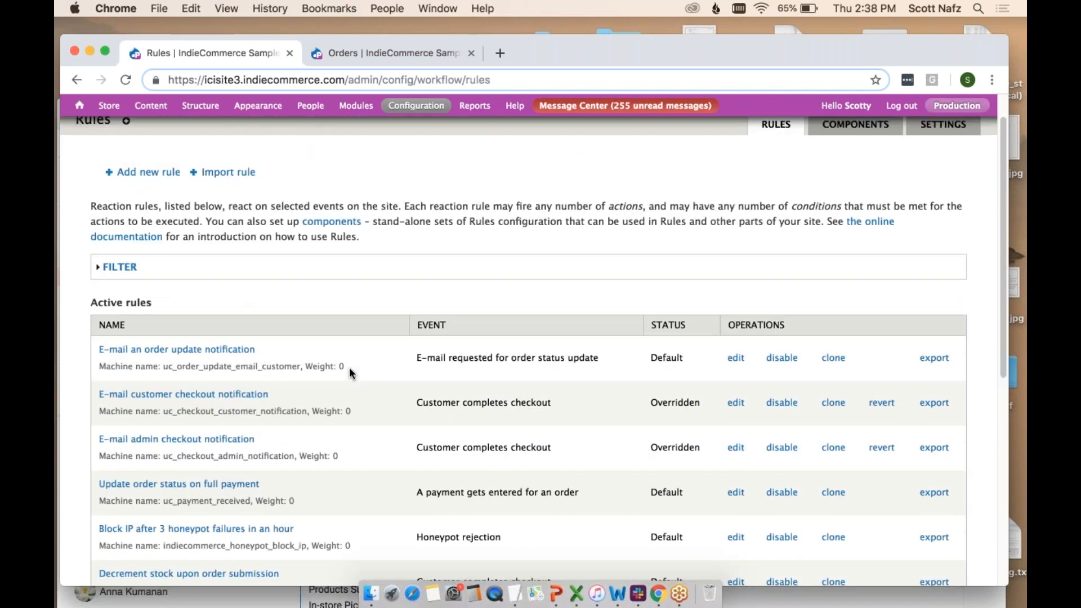
scroll(349, 369, "up", 1)
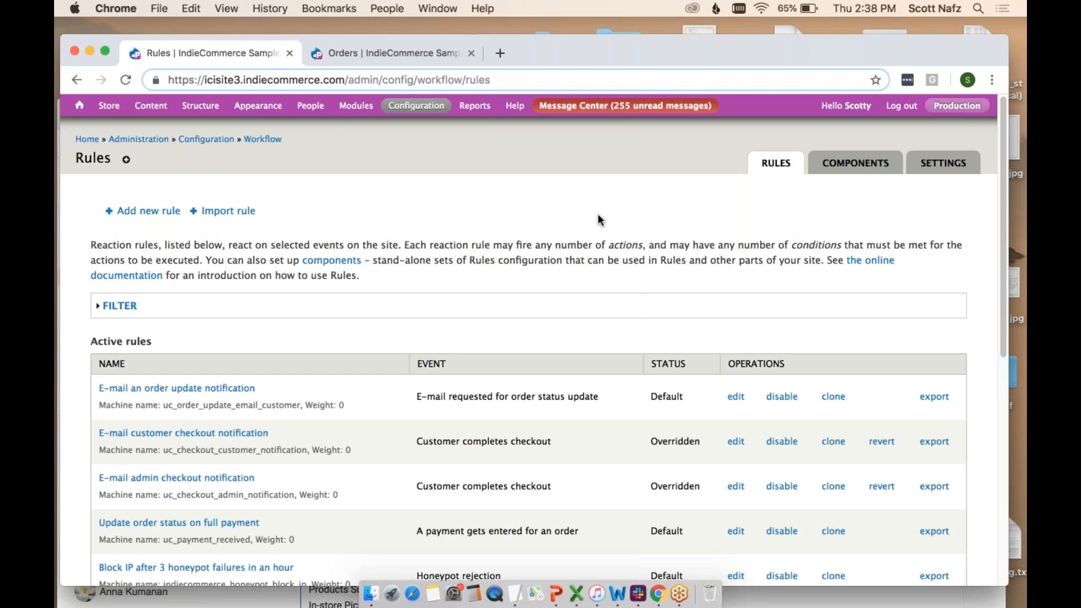
scroll(598, 215, "down", 1)
scroll(597, 214, "up", 1)
mouse_move(110, 109)
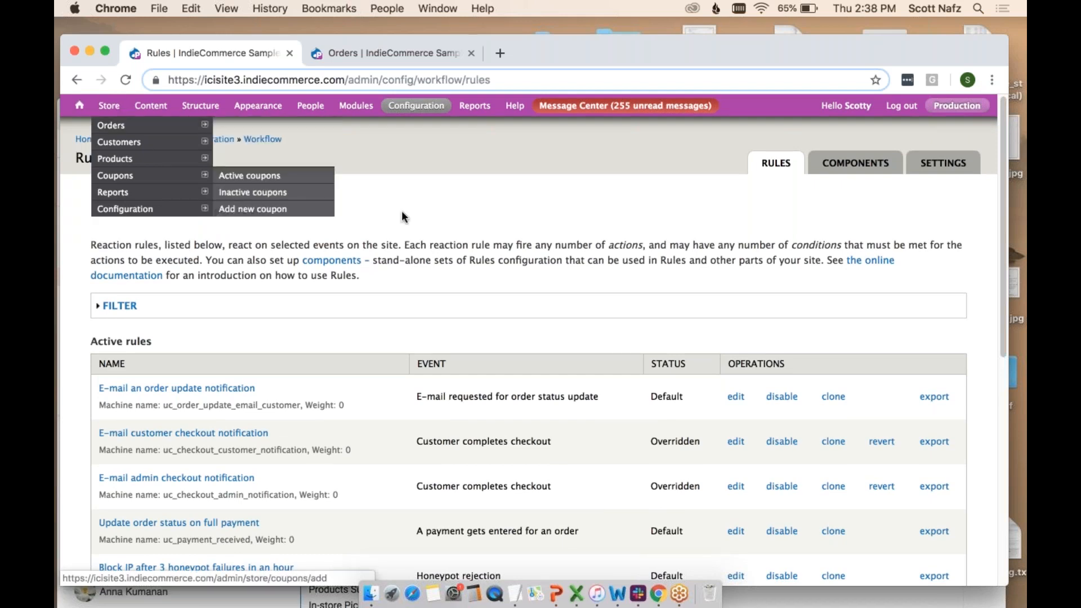
- Open the In-store Pick-up Email rule and review its events, conditions and actions
scroll(411, 210, "down", 5)
left_click(148, 437)
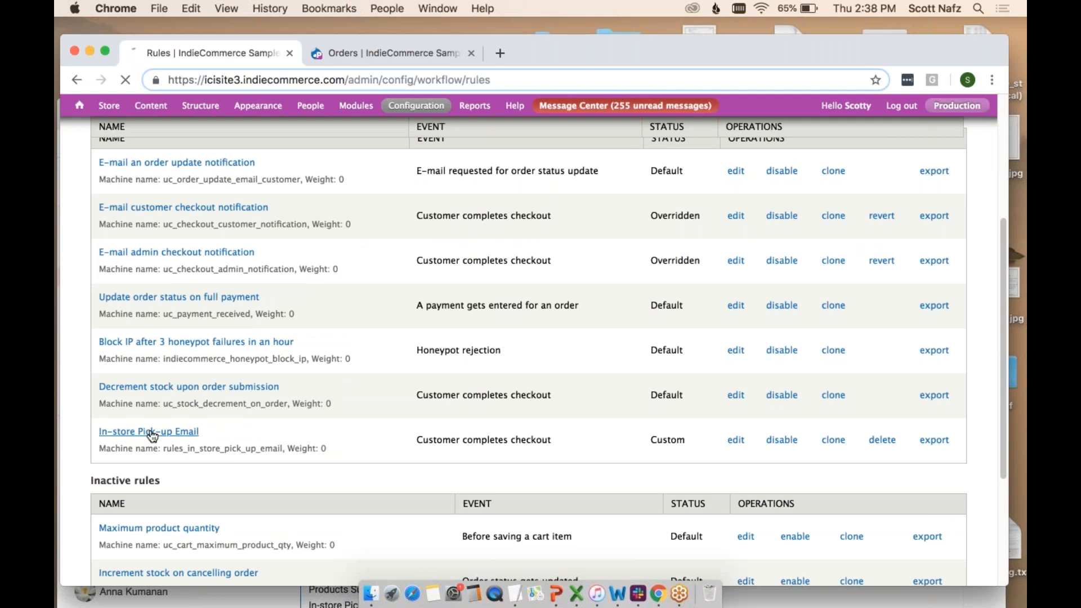
scroll(556, 400, "down", 2)
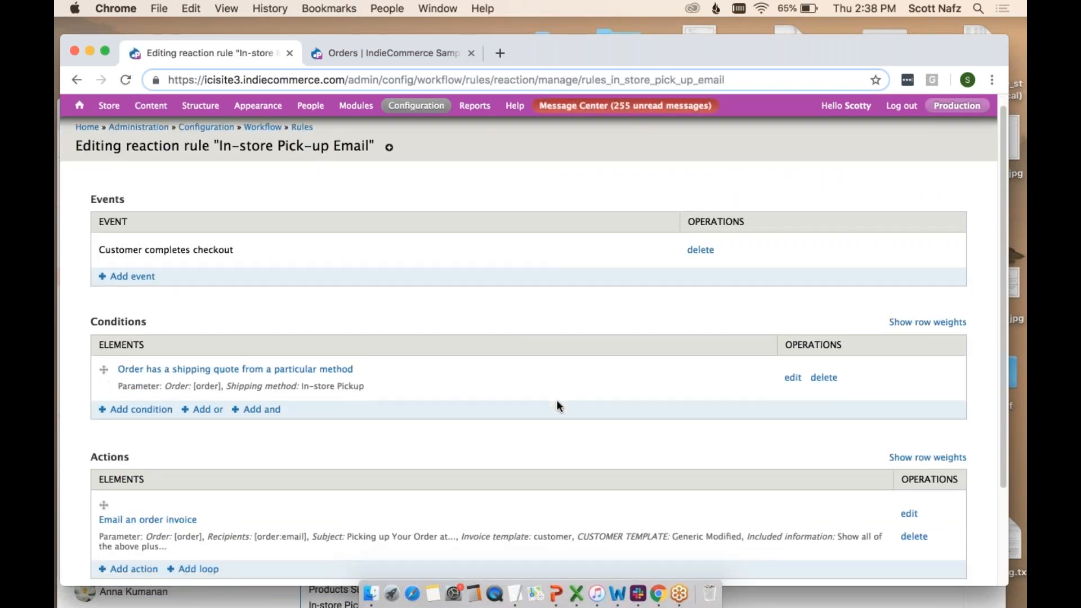
scroll(556, 405, "down", 1)
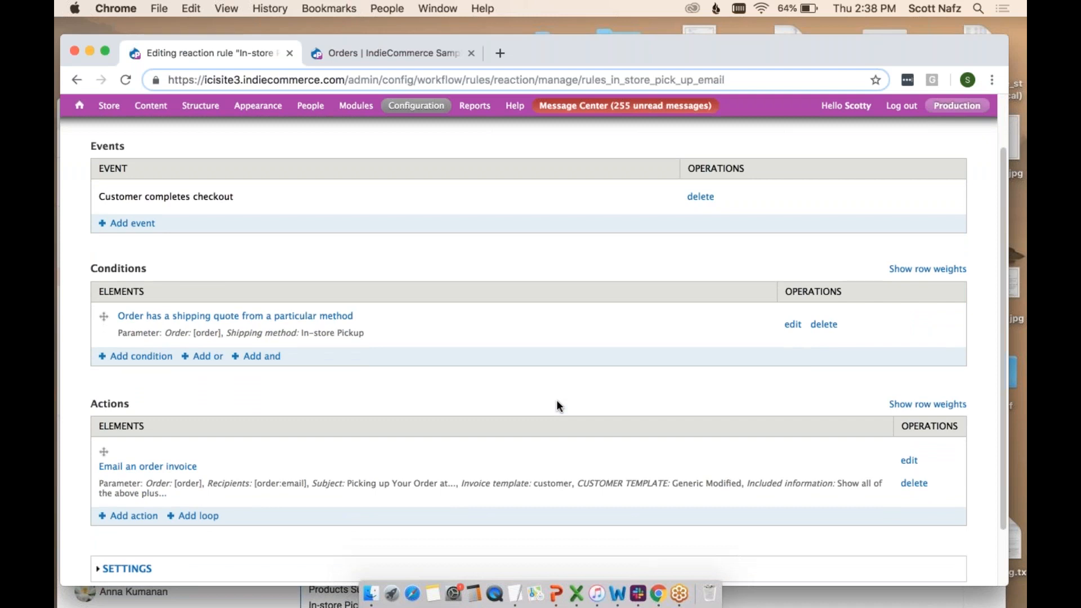
- Start adding a condition to the In-store Pick-up Email rule and review the available condition types, from data comparison to shipping quote
left_click(144, 356)
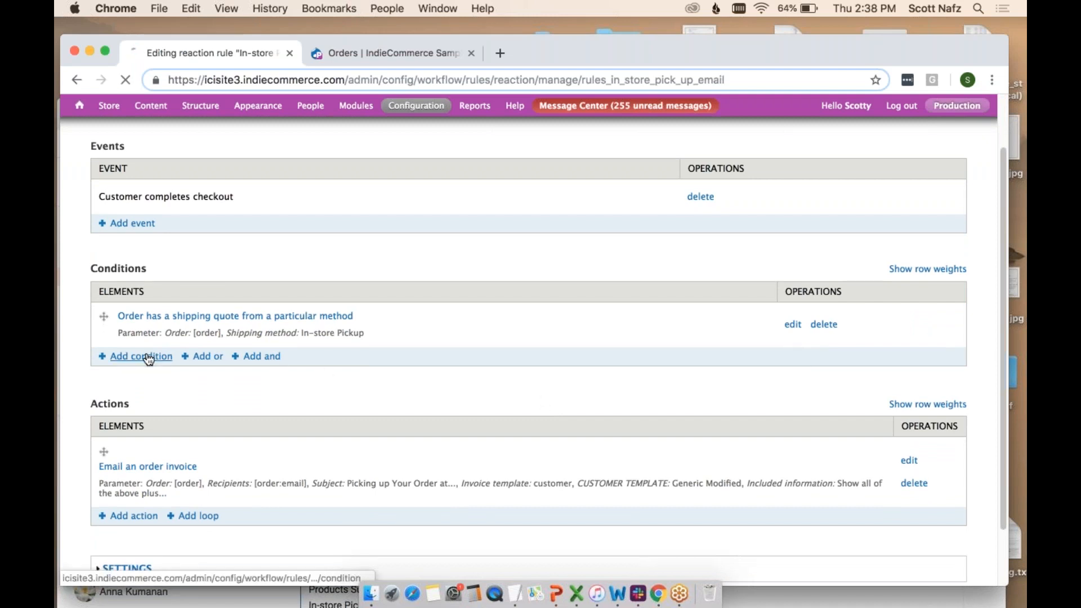
left_click(302, 234)
scroll(302, 233, "down", 1)
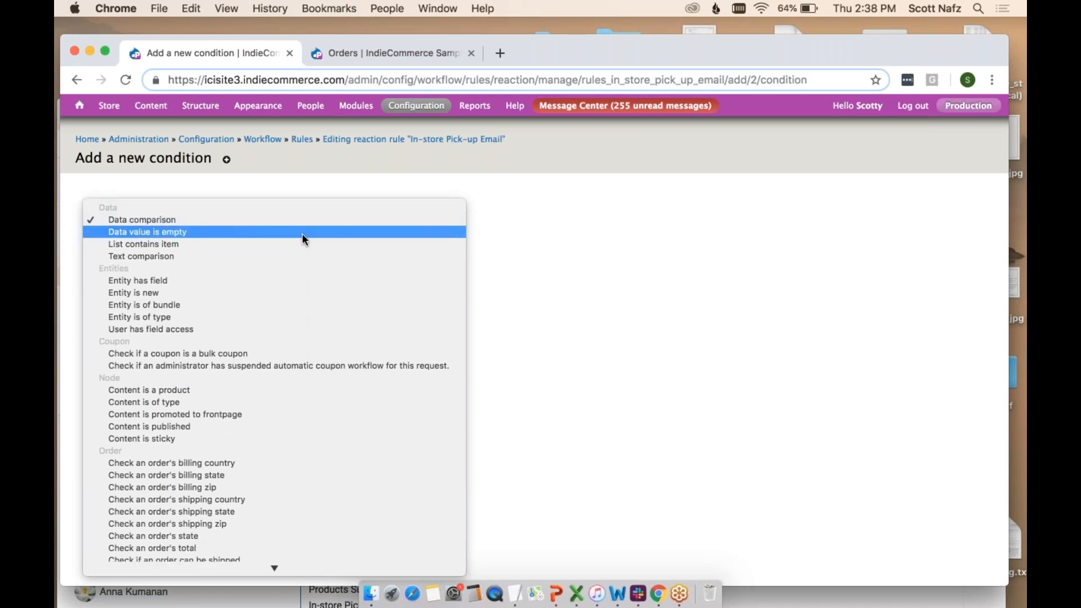
scroll(302, 239, "down", 1)
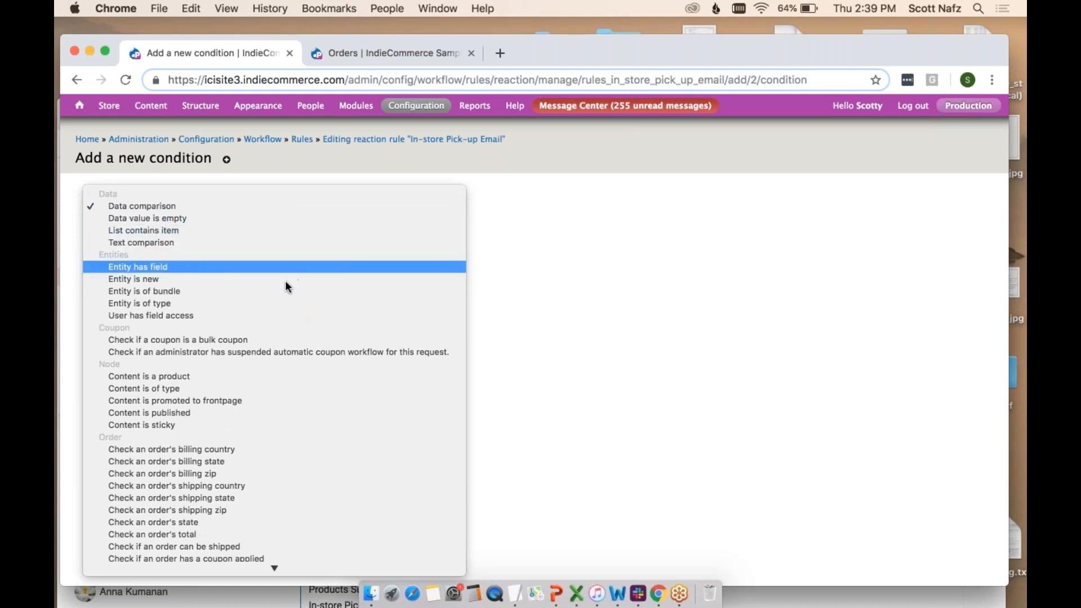
scroll(254, 386, "down", 3)
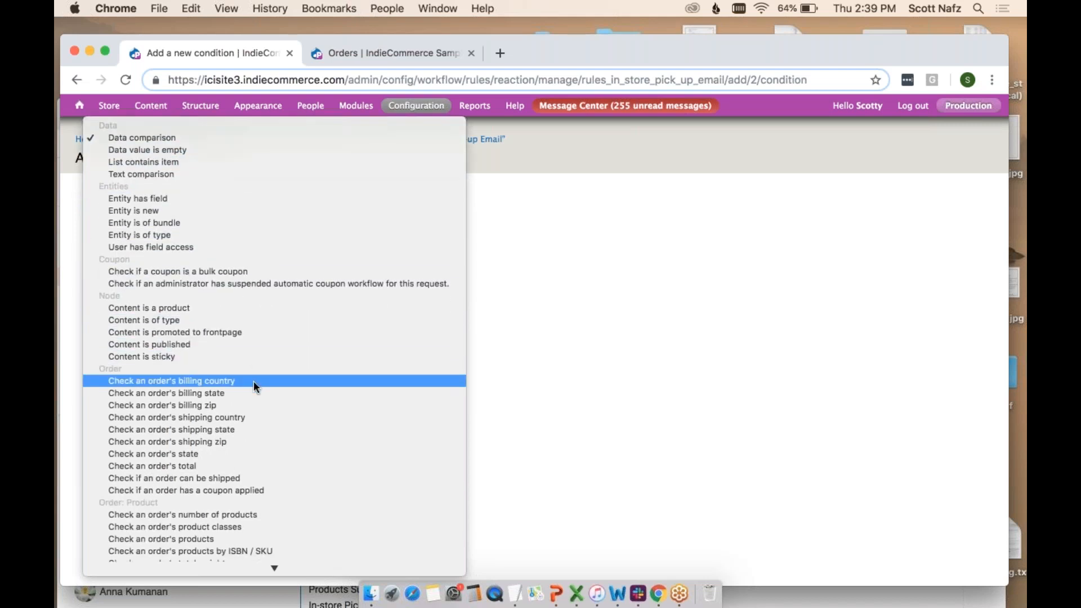
scroll(253, 381, "down", 3)
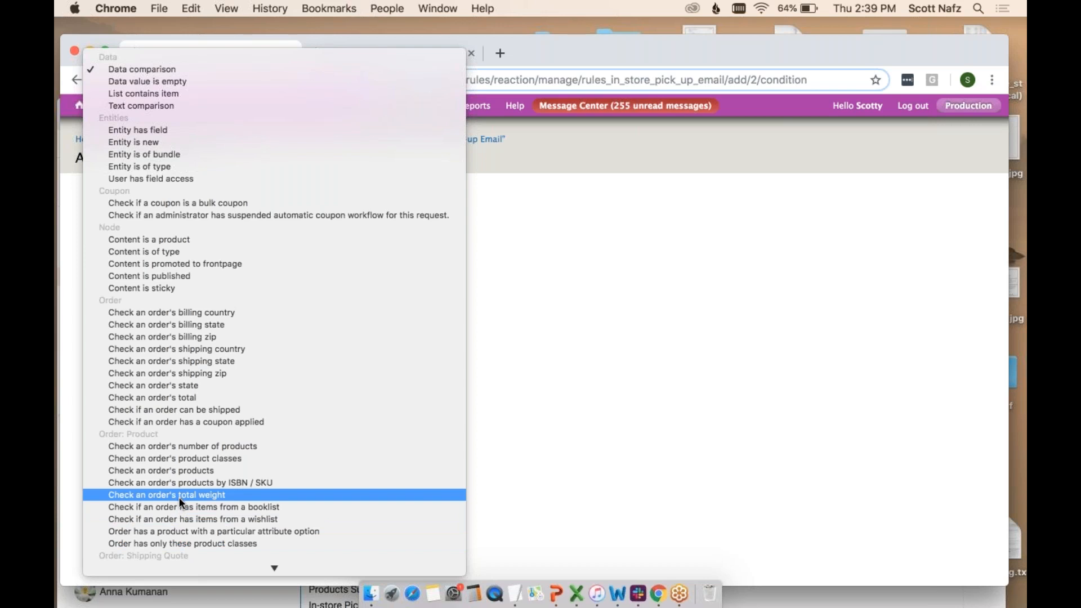
scroll(177, 496, "down", 3)
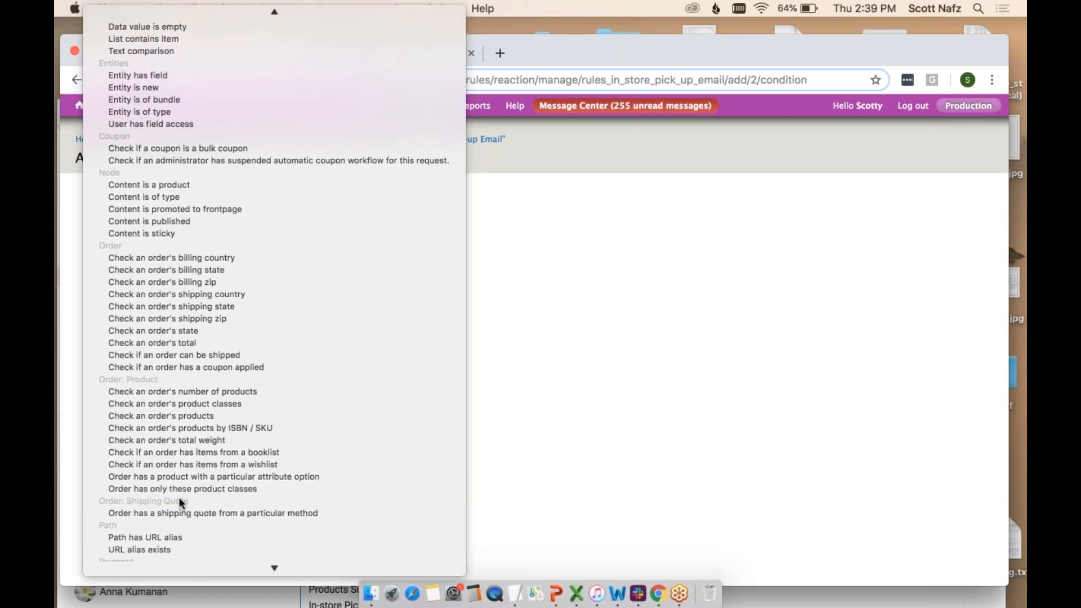
scroll(179, 498, "up", 1)
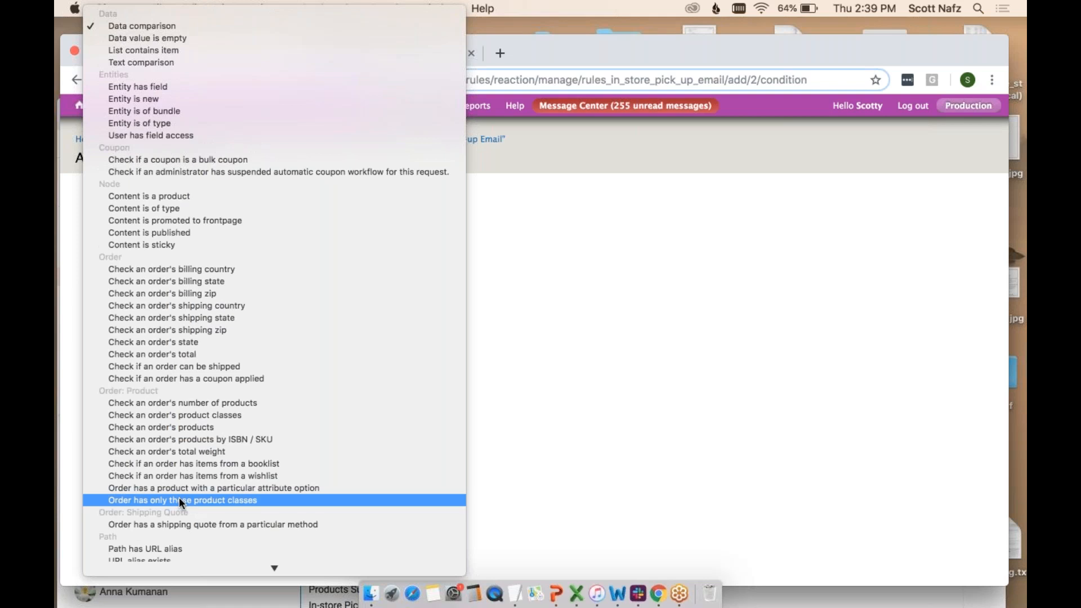
left_click(627, 494)
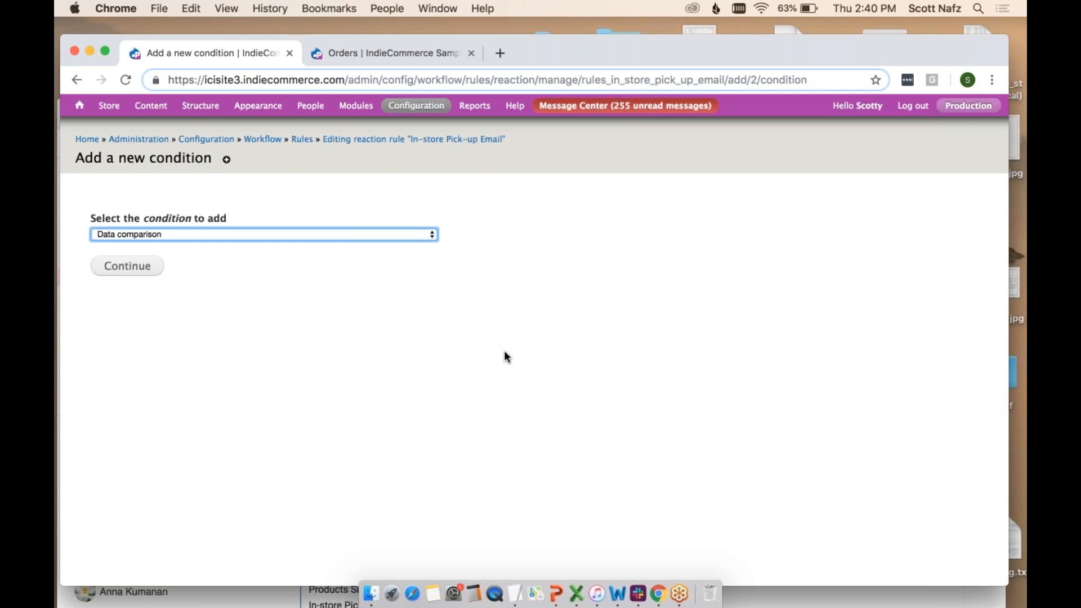
- Switch to Chrome on the other presenter's desktop and go from the Store Roles page to the sample site's home page
left_click(1010, 63)
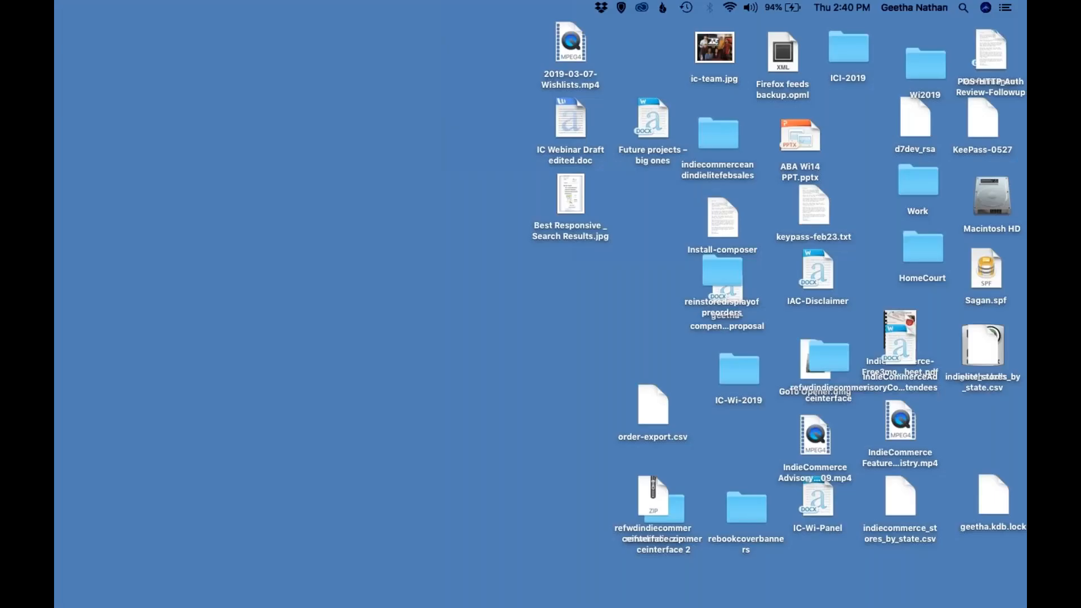
key("super+Tab")
mouse_move(529, 600)
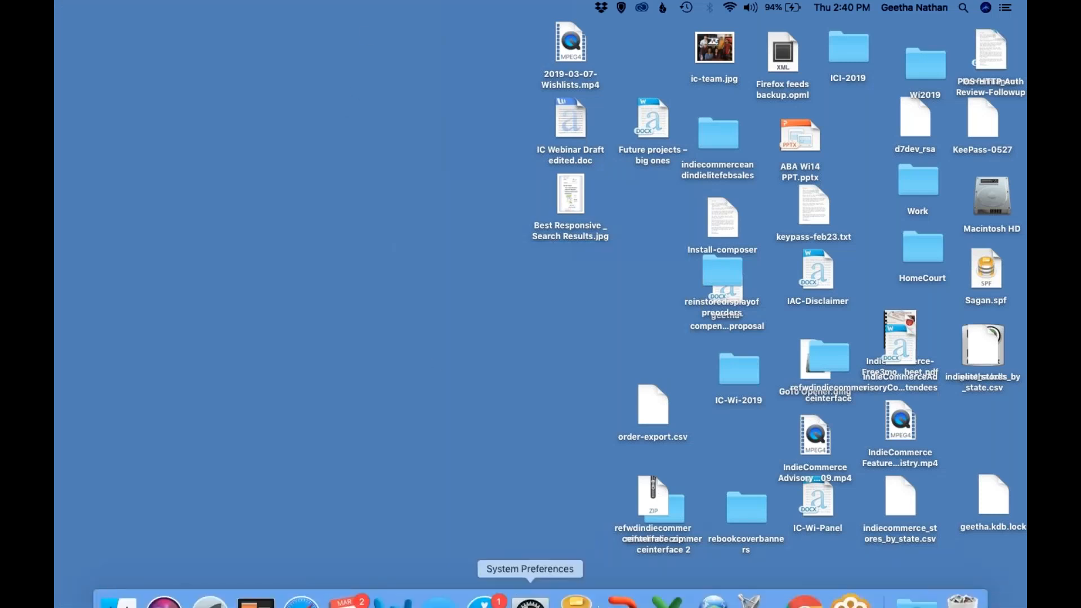
left_click(810, 585)
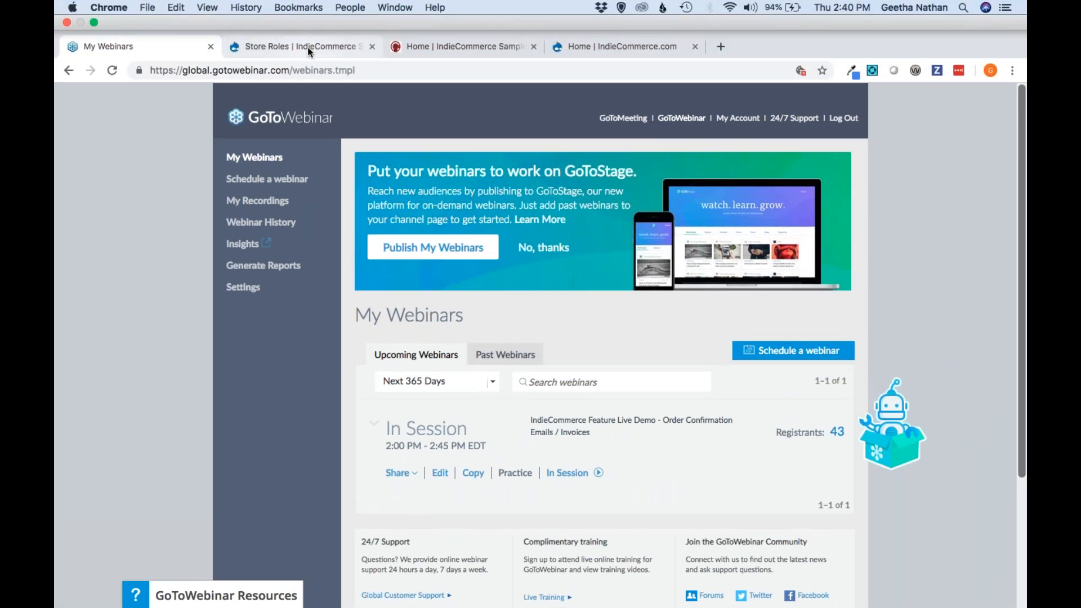
left_click(307, 46)
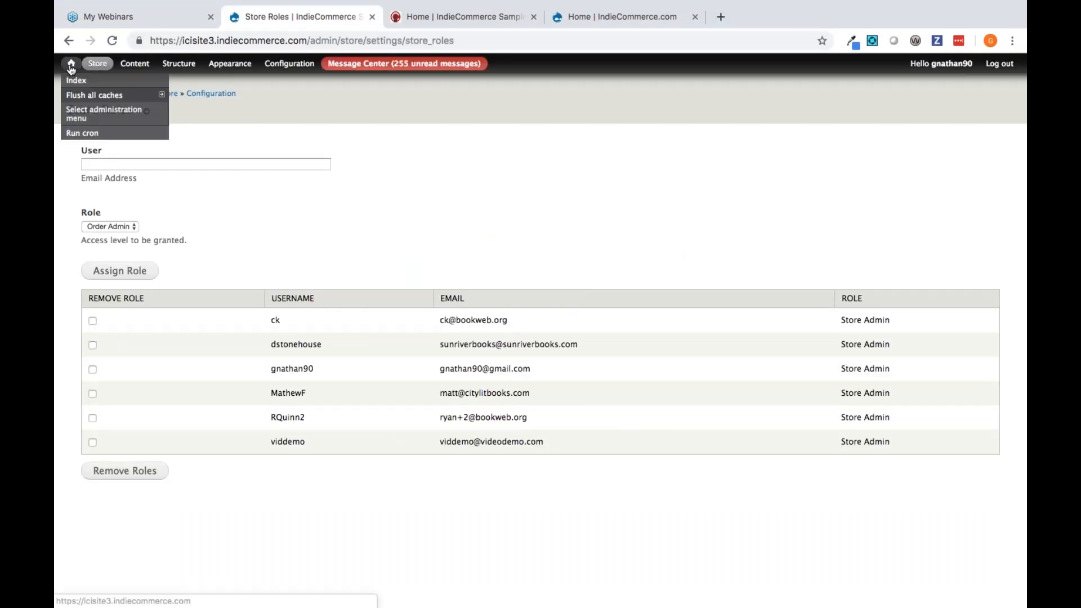
left_click(71, 67)
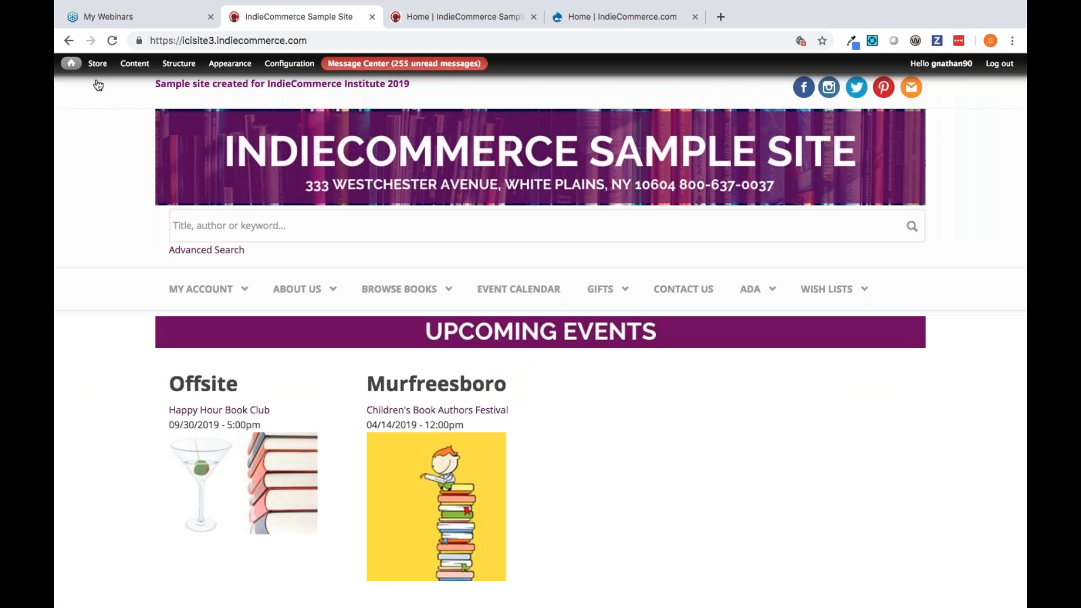
- Open the Store Features page within the store's Account Information and Preferences to view the available features
mouse_move(98, 66)
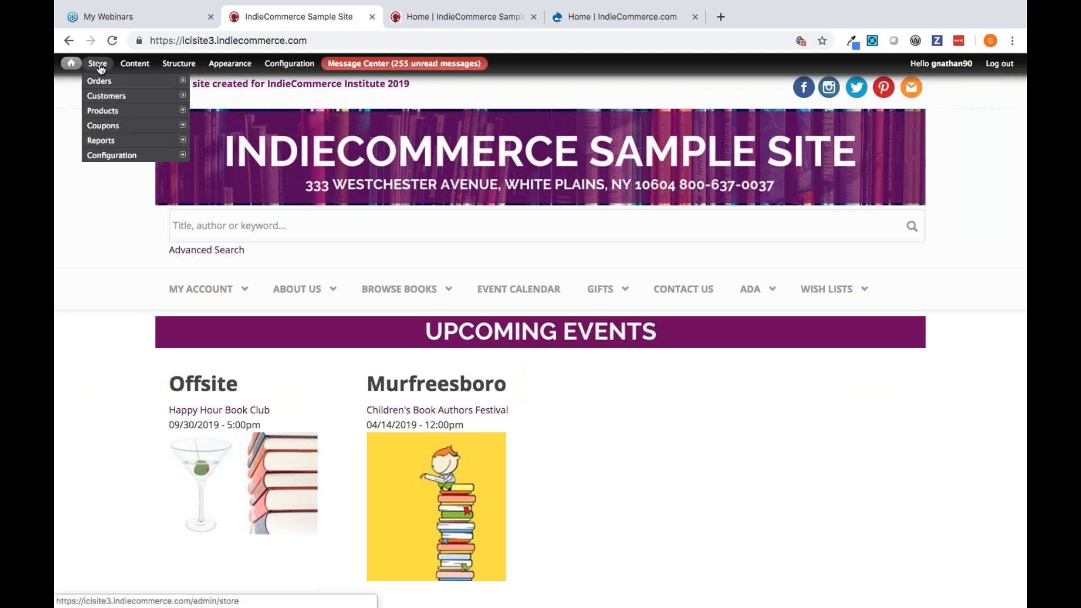
mouse_move(120, 161)
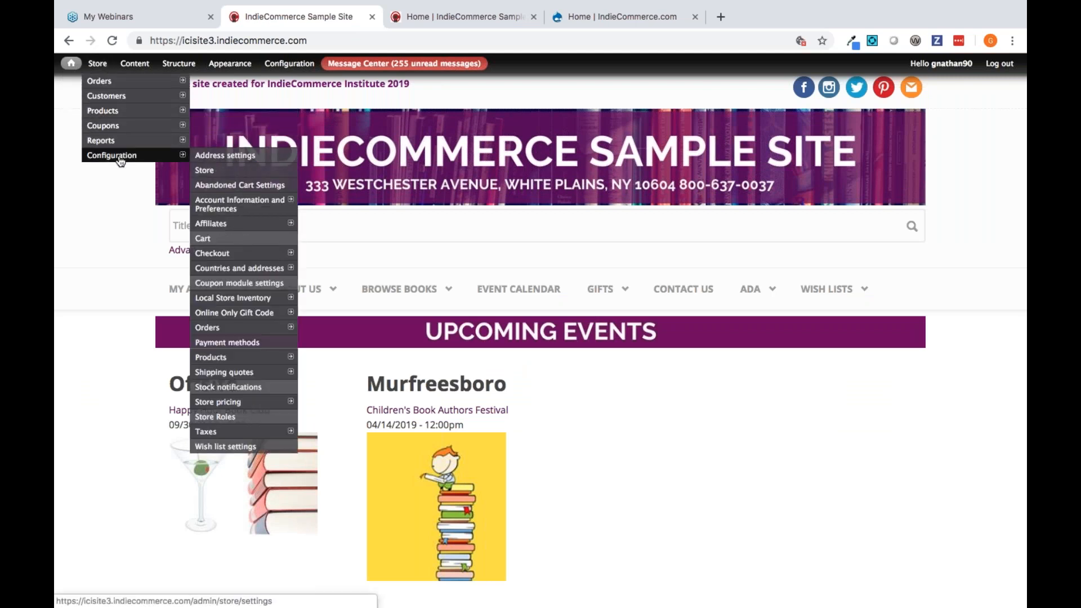
mouse_move(235, 207)
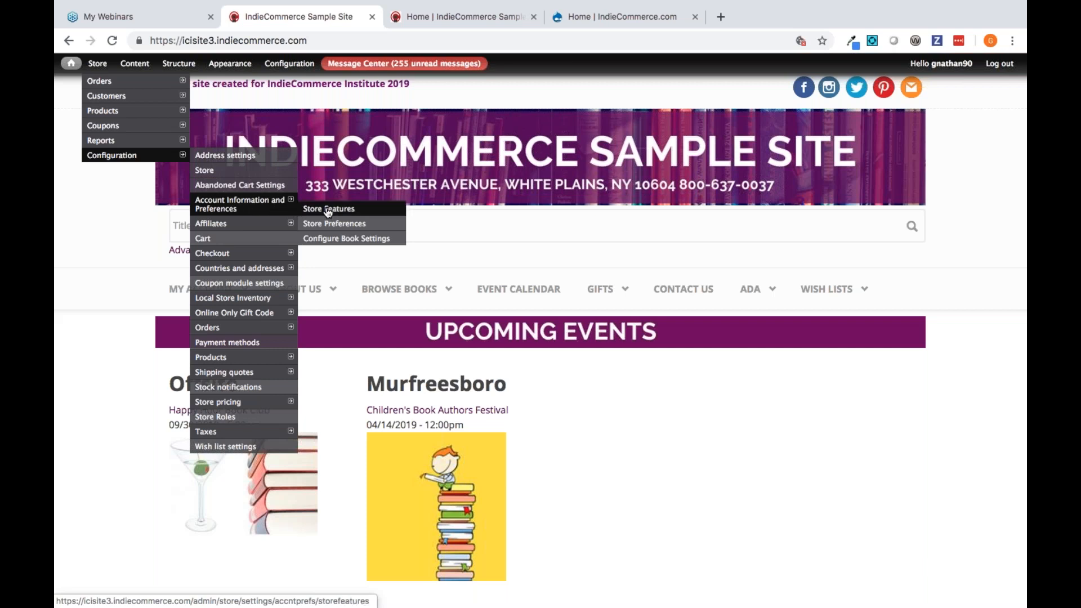
left_click(329, 211)
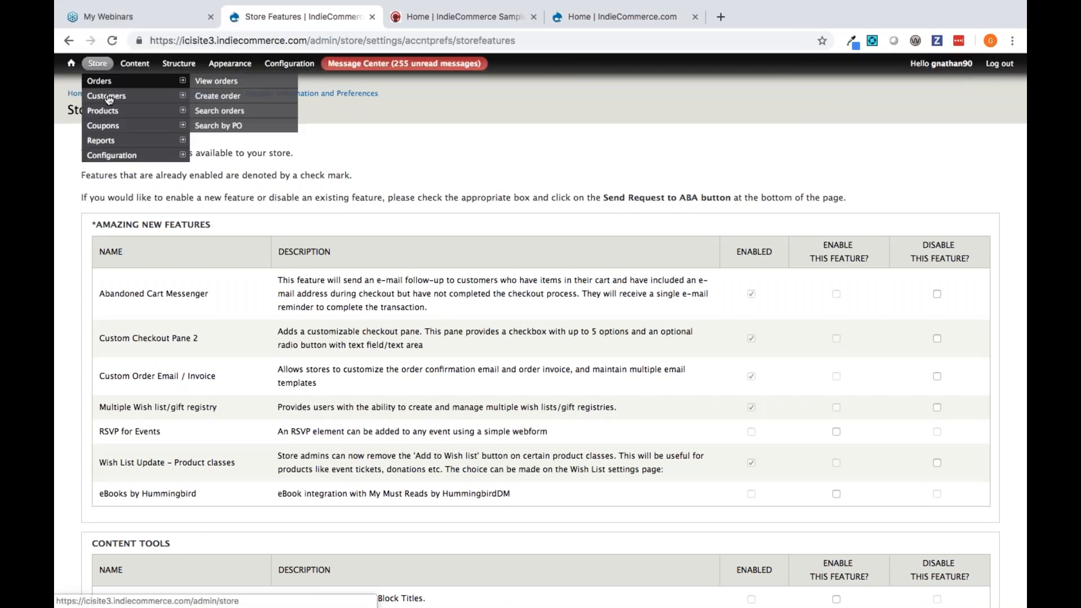
- Open Store Preferences and point out the "Hide Logo In Invoice" and "Hide store name in invoice" options by highlighting their labels
mouse_move(126, 155)
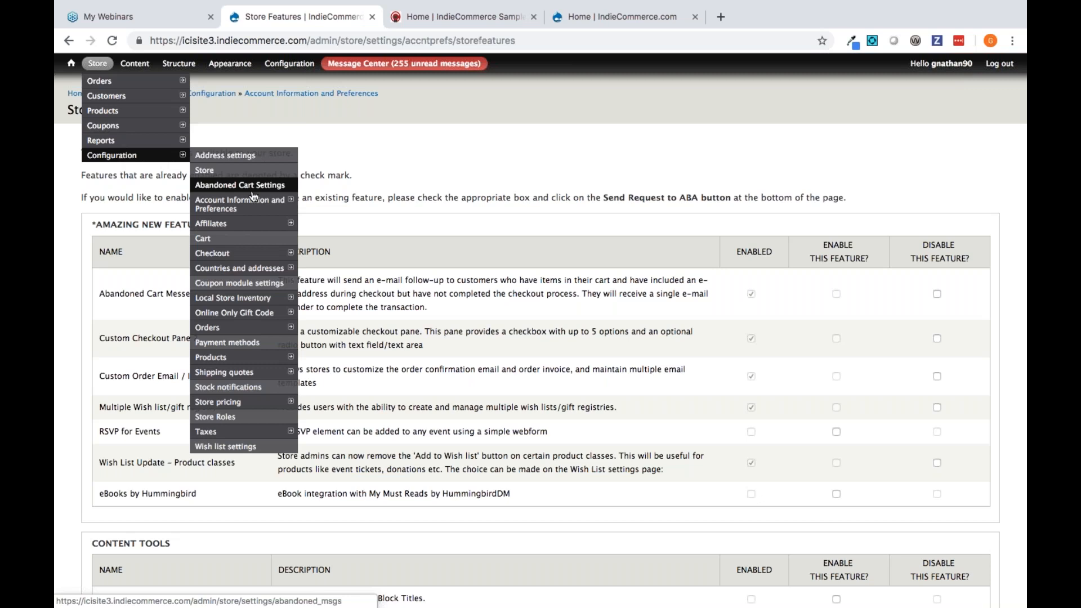
mouse_move(255, 205)
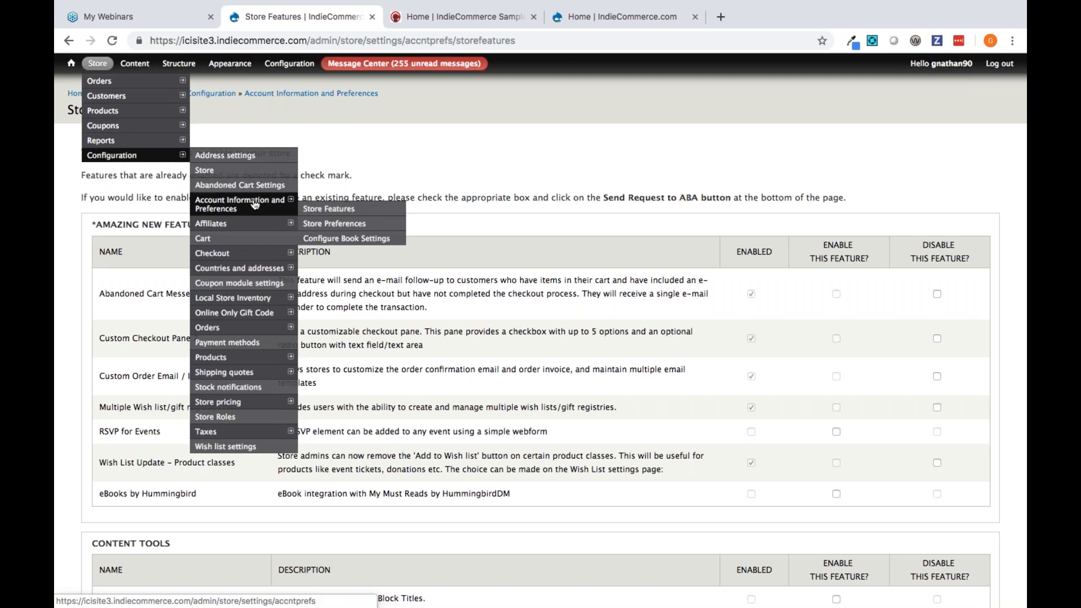
left_click(345, 224)
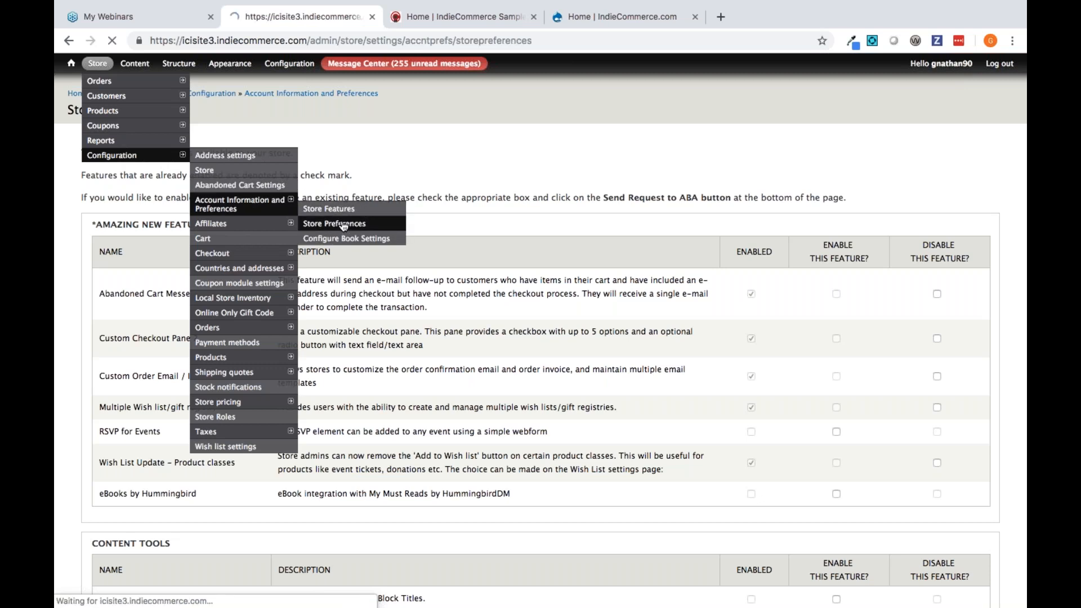
scroll(343, 225, "down", 3)
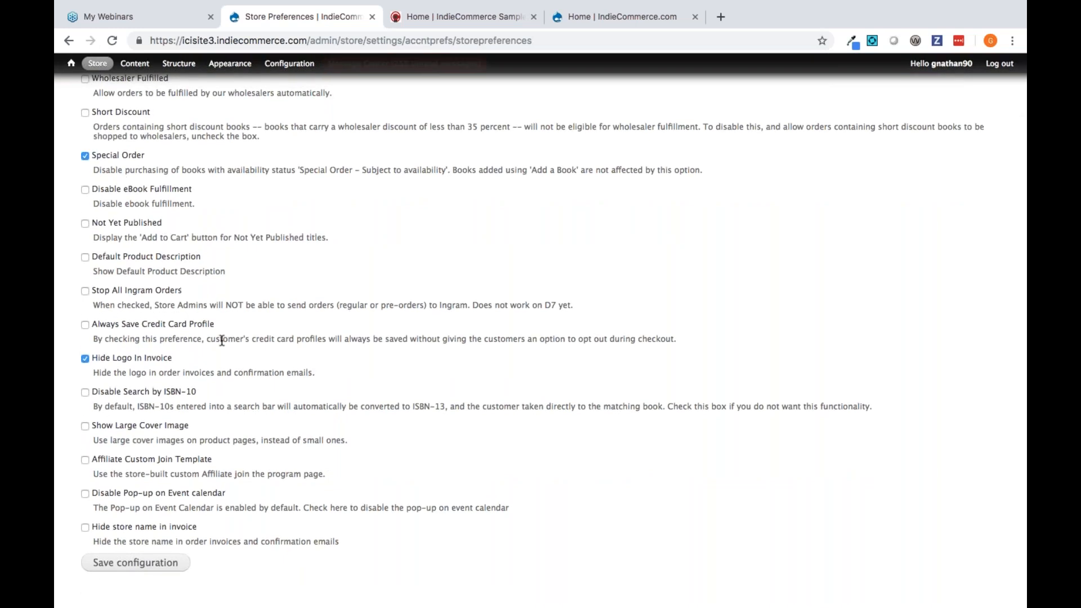
left_click_drag(94, 358, 129, 359)
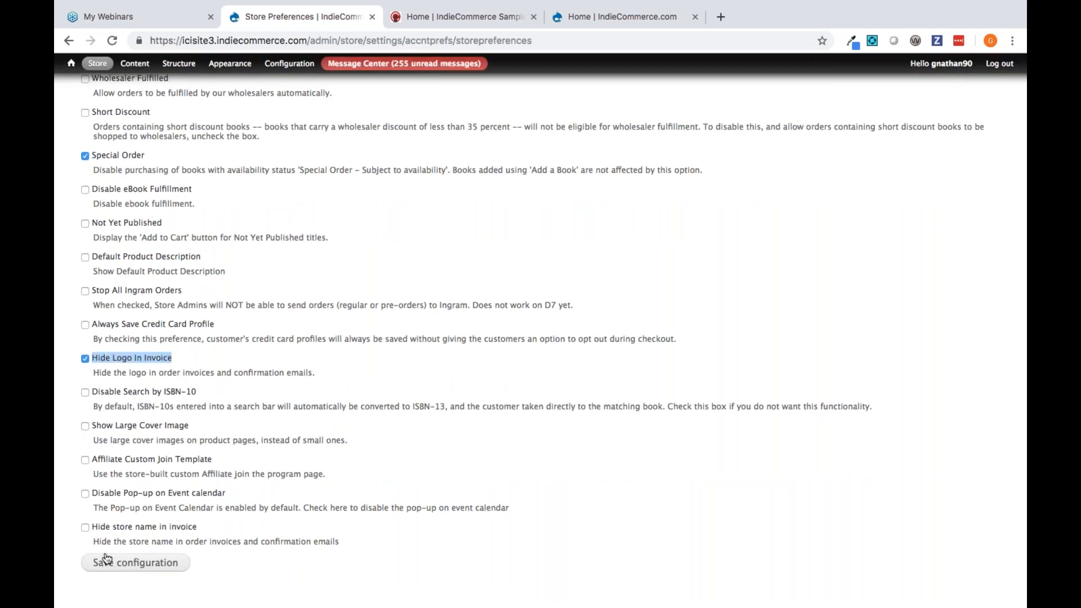
left_click_drag(91, 525, 203, 526)
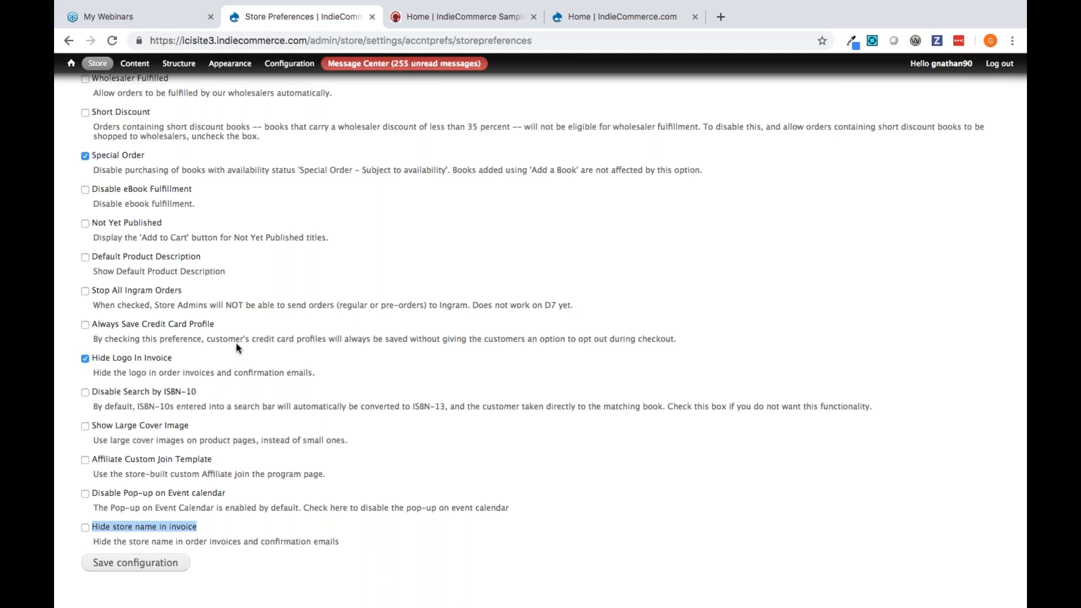
- Open the Email / Invoice Templates page for orders and look over the In-store Pickup template's logo, message and help text fields
scroll(235, 347, "up", 2)
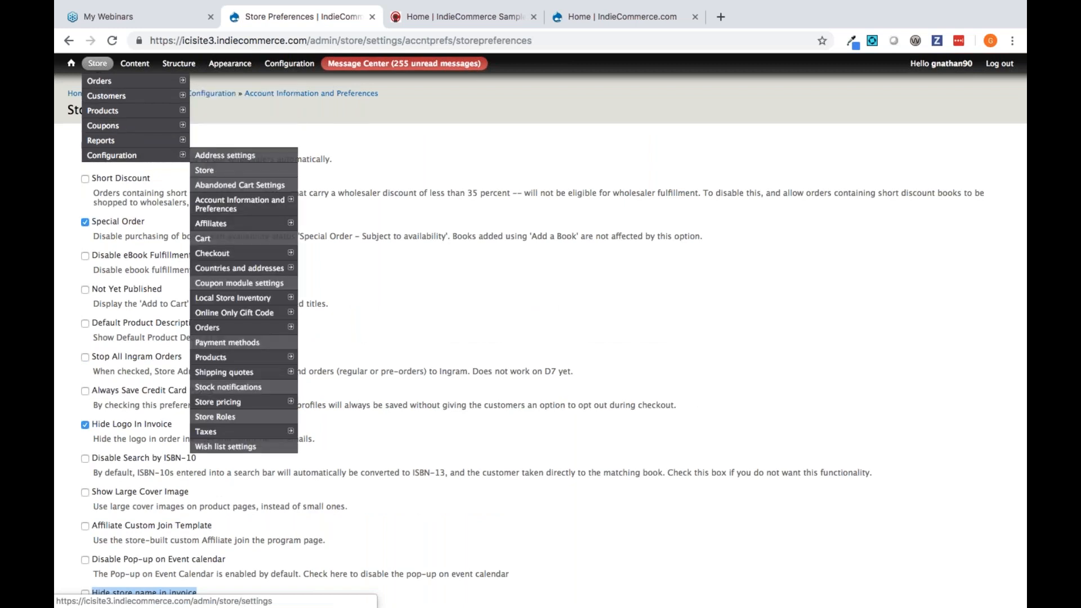
mouse_move(274, 331)
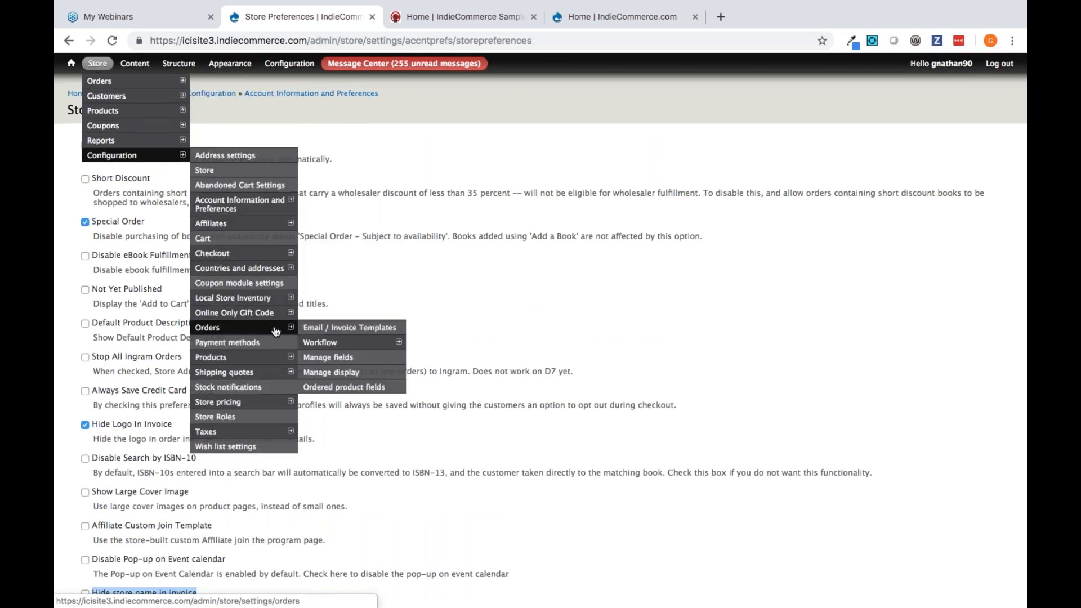
left_click(336, 331)
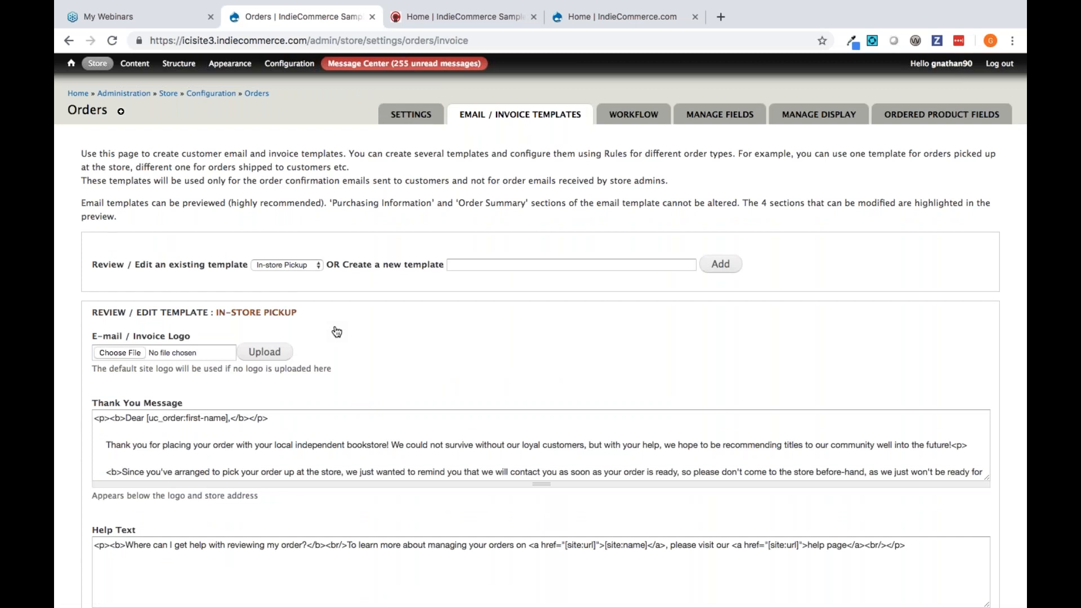
scroll(337, 331, "down", 10)
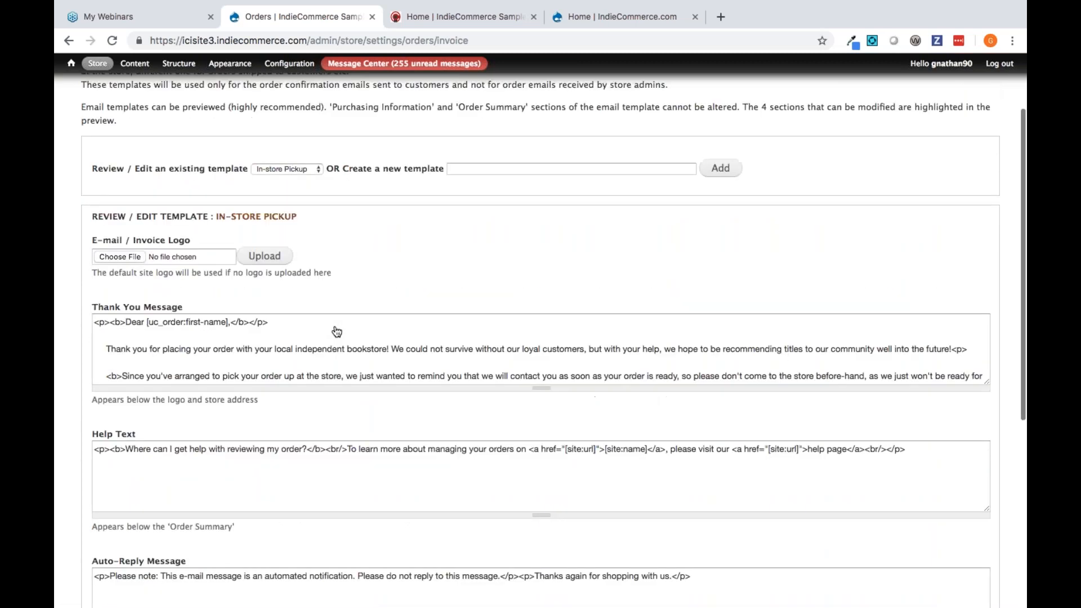
scroll(337, 331, "up", 10)
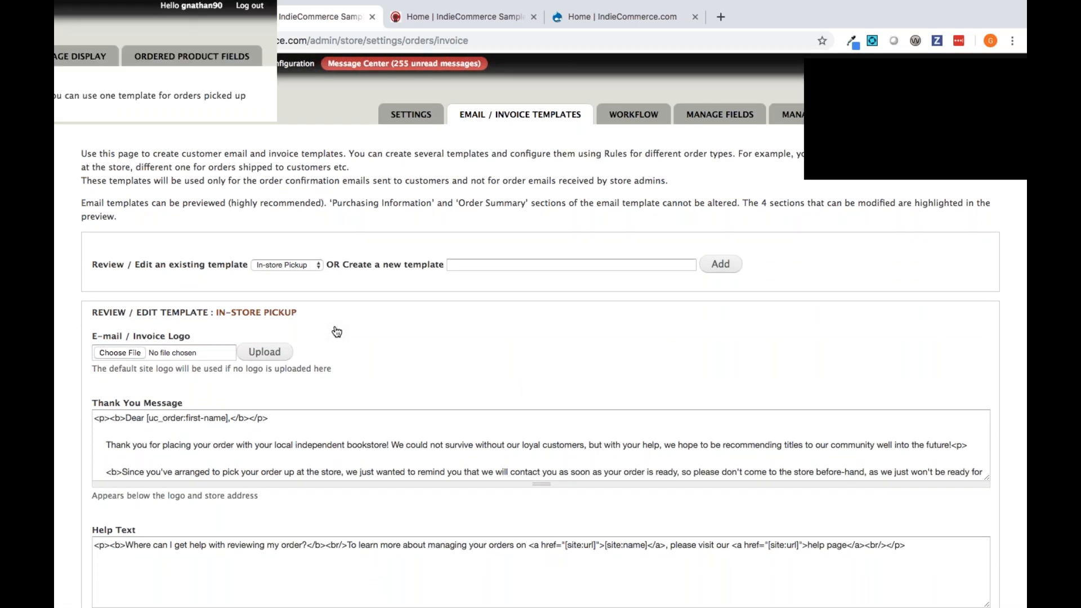
- Open the Workflow Rules page and review the active rules, highlighting the E-mail customer checkout notification rule
mouse_move(288, 64)
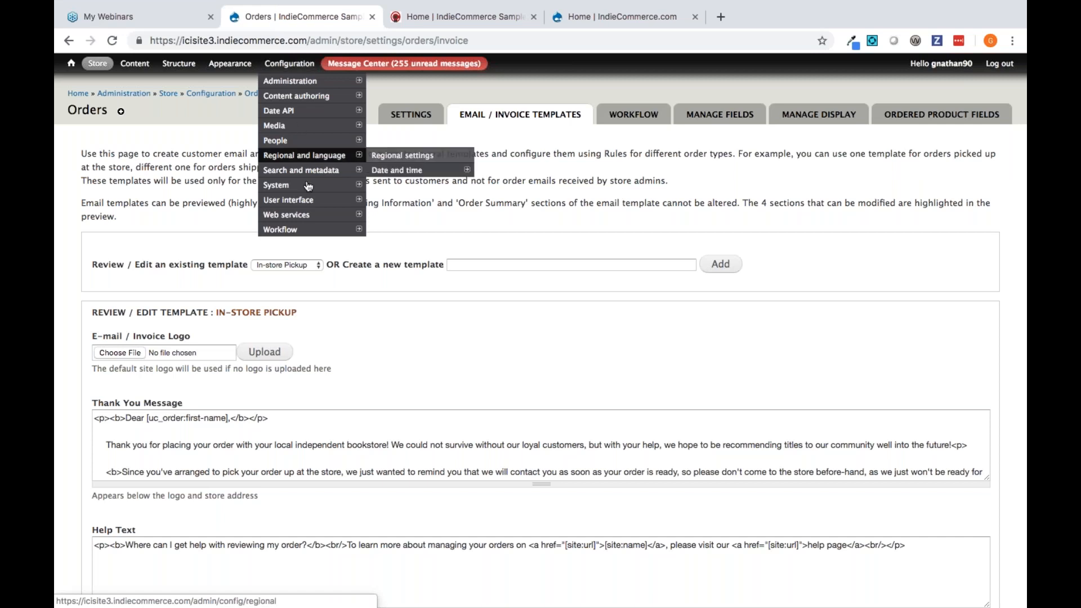
mouse_move(349, 229)
left_click(393, 234)
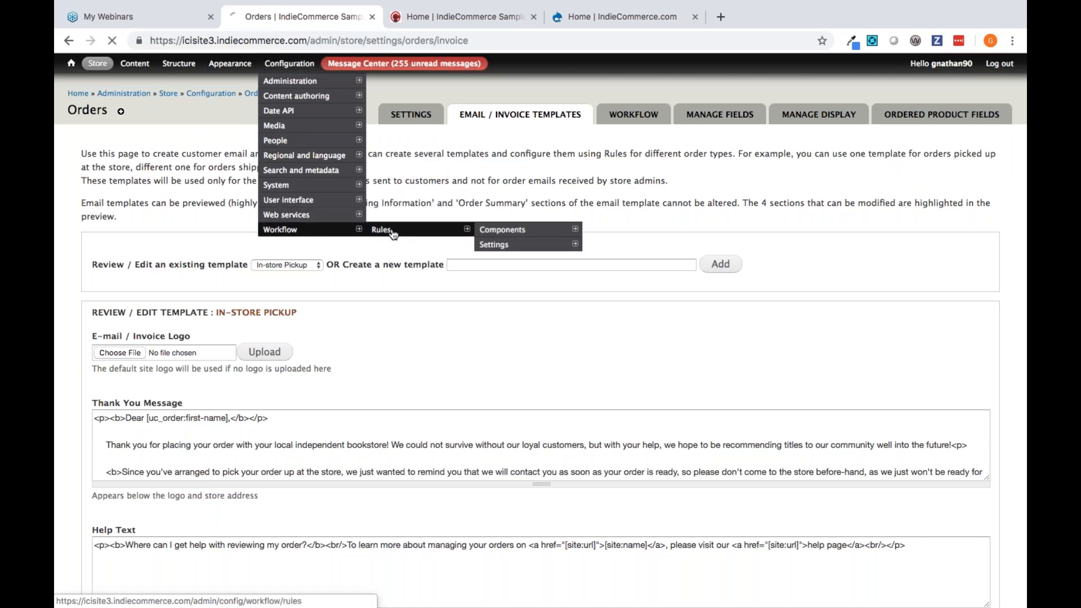
scroll(348, 561, "down", 3)
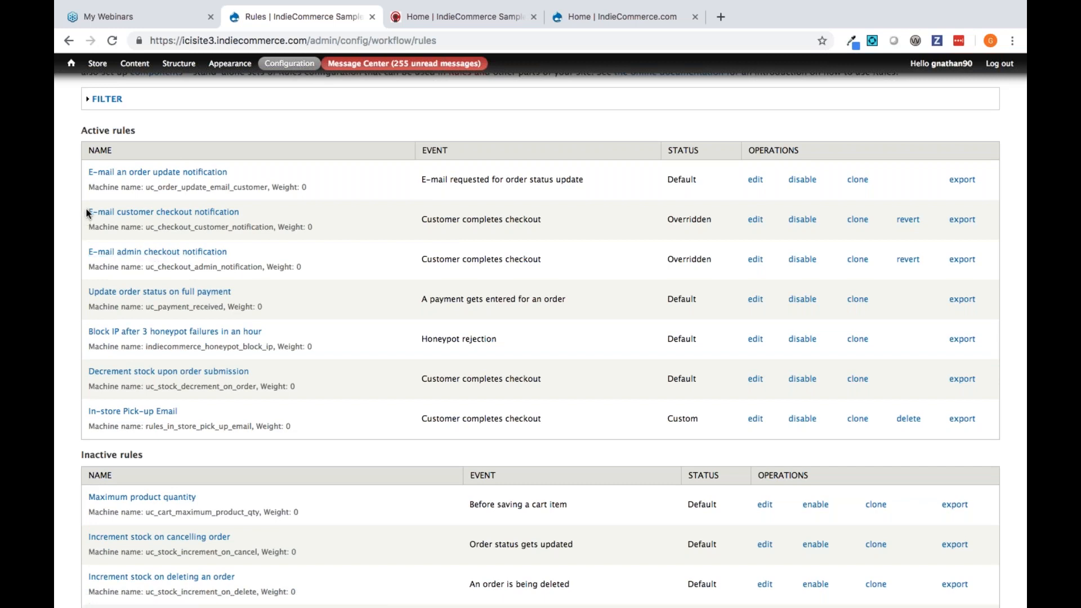
left_click_drag(87, 211, 244, 220)
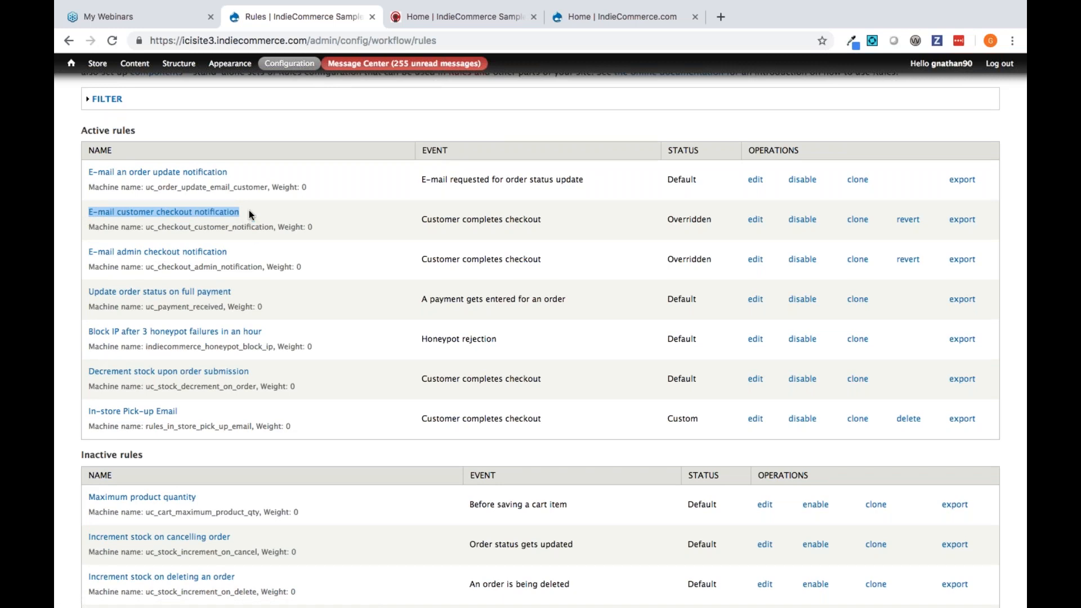
left_click(83, 251)
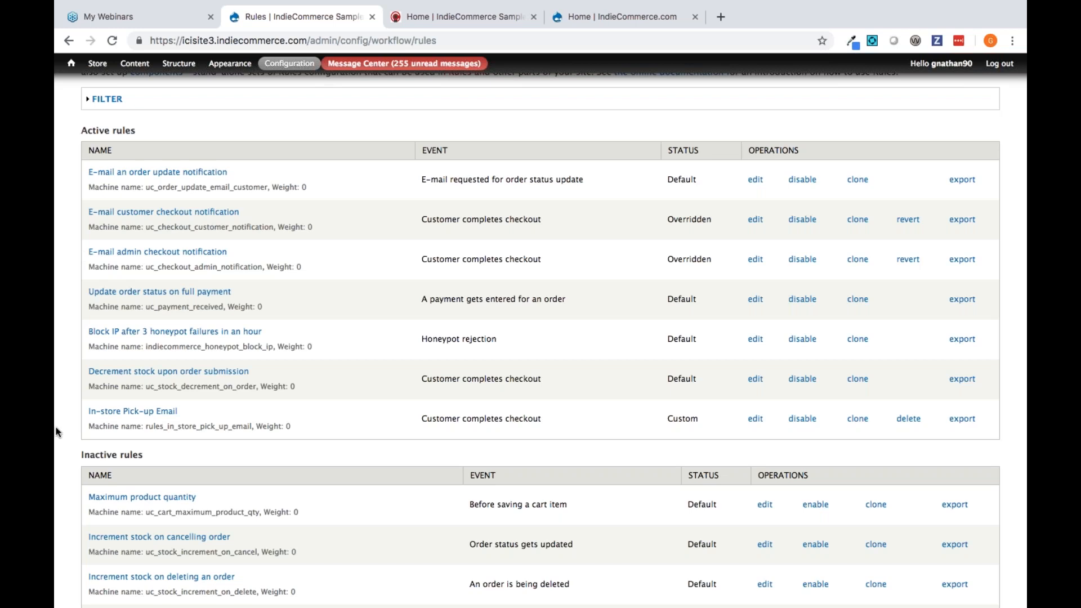
scroll(55, 426, "up", 1)
scroll(56, 426, "down", 1)
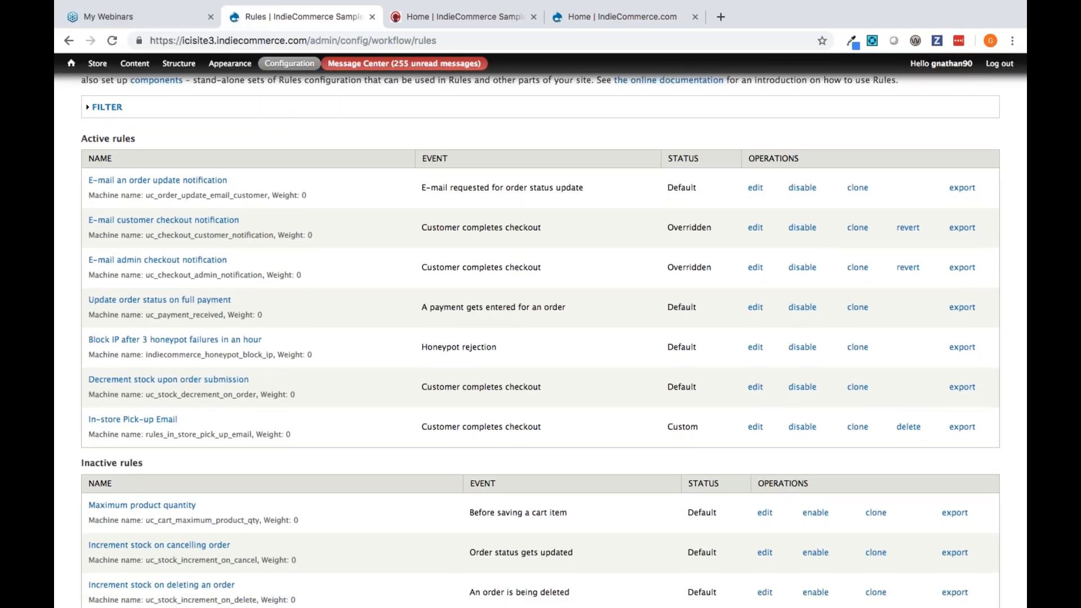
scroll(63, 551, "down", 1)
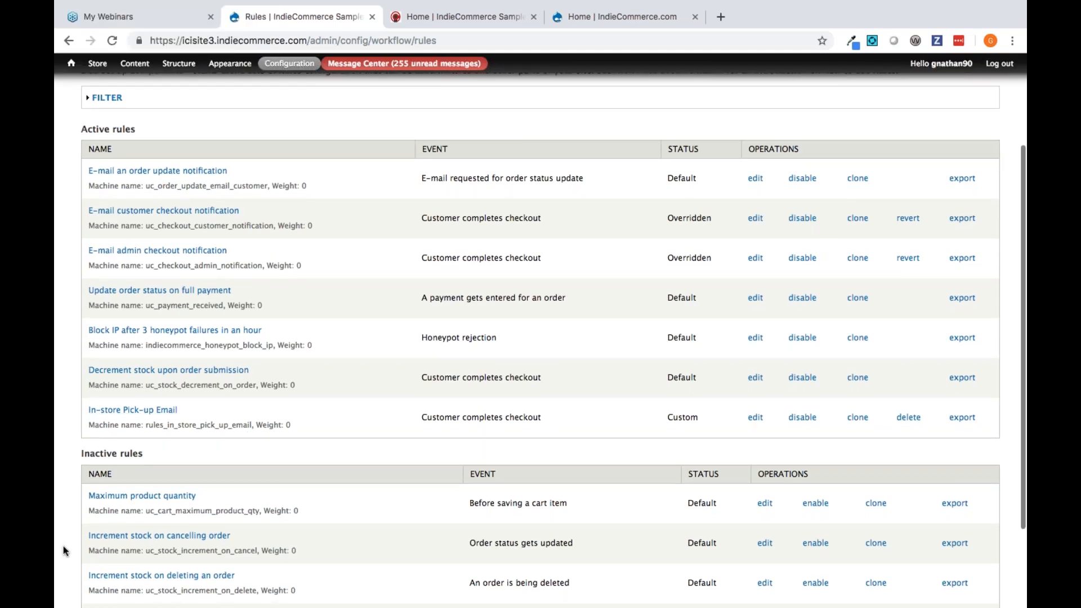
- Look through the active and inactive workflow rules, comparing their events, statuses and available operations
scroll(63, 546, "down", 3)
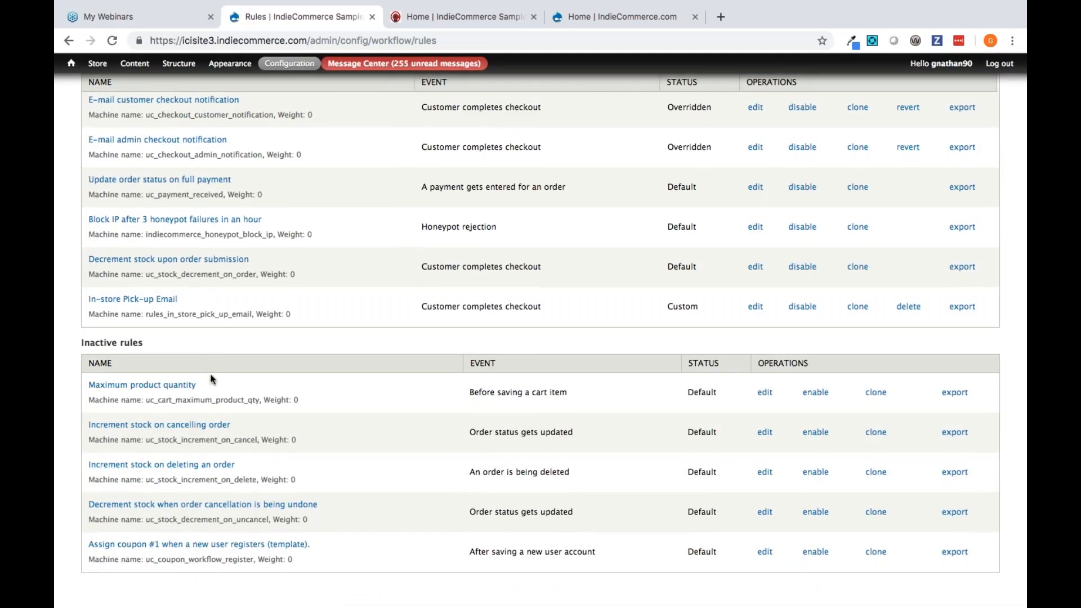
scroll(55, 396, "up", 3)
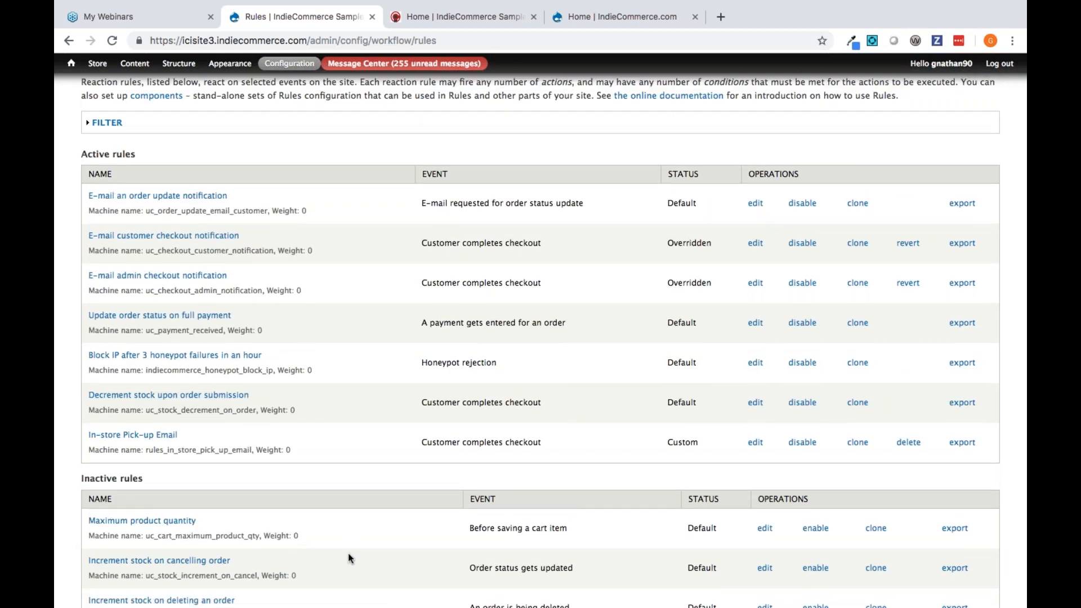
scroll(348, 552, "down", 3)
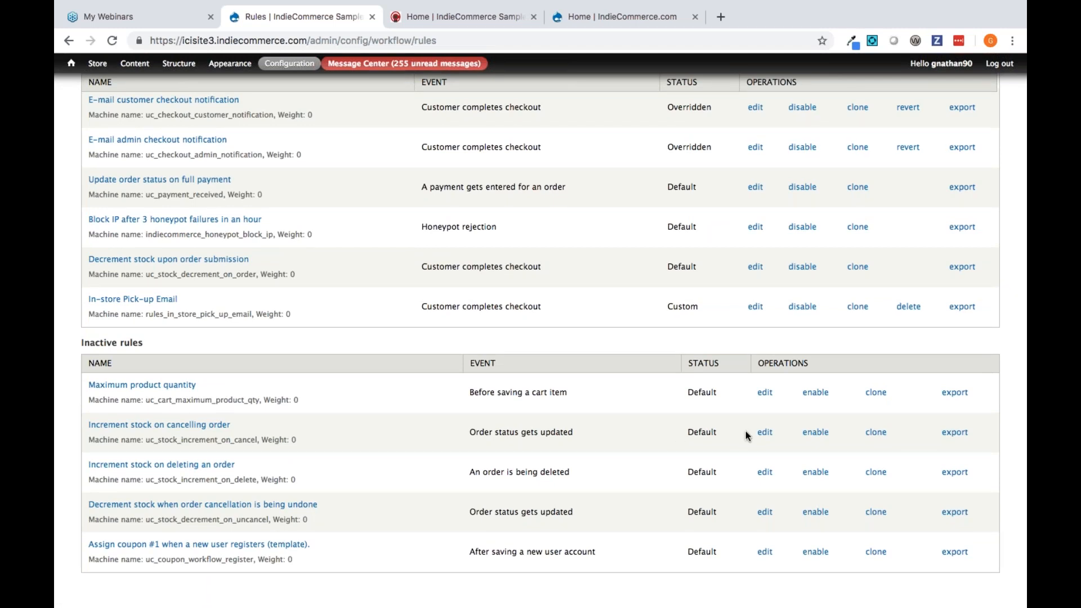
scroll(128, 242, "up", 2)
scroll(127, 240, "up", 5)
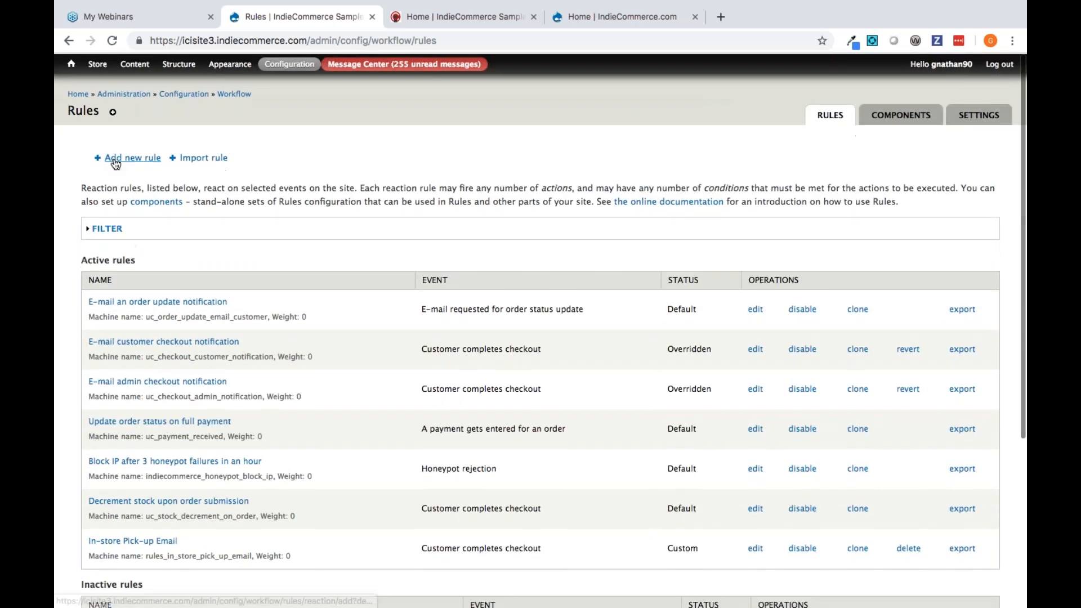
- Open the most recent order from the store's Orders list and bring up its Mail invoice form
mouse_move(106, 69)
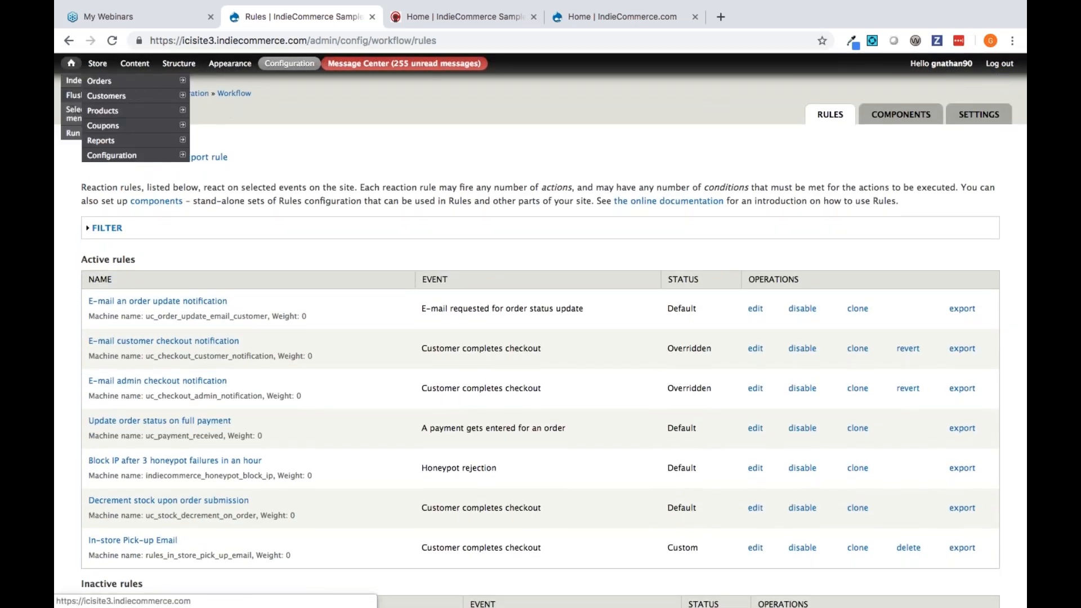
left_click(105, 83)
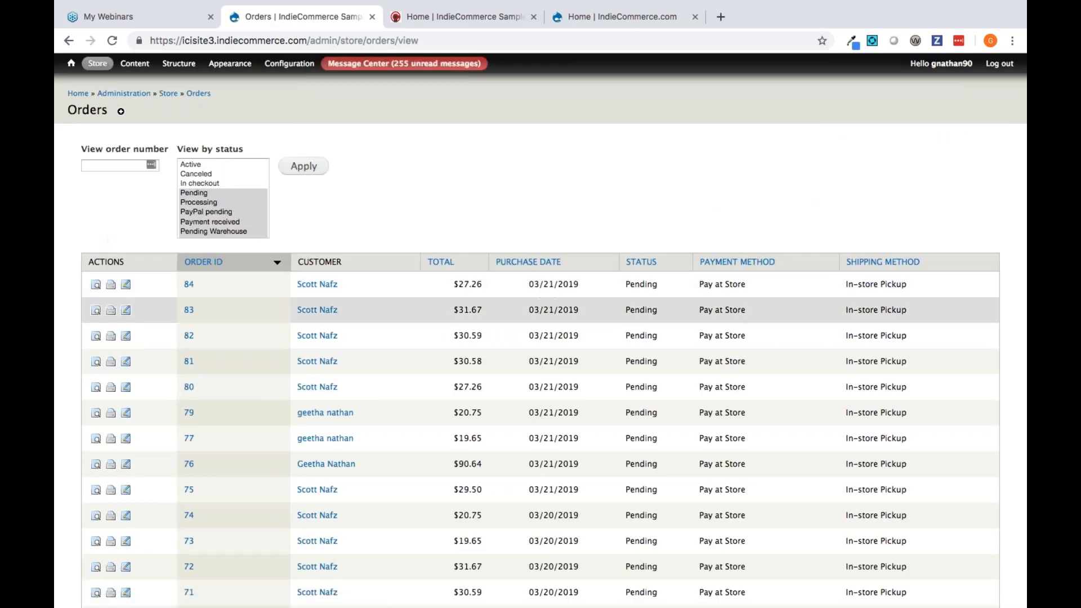
left_click(189, 286)
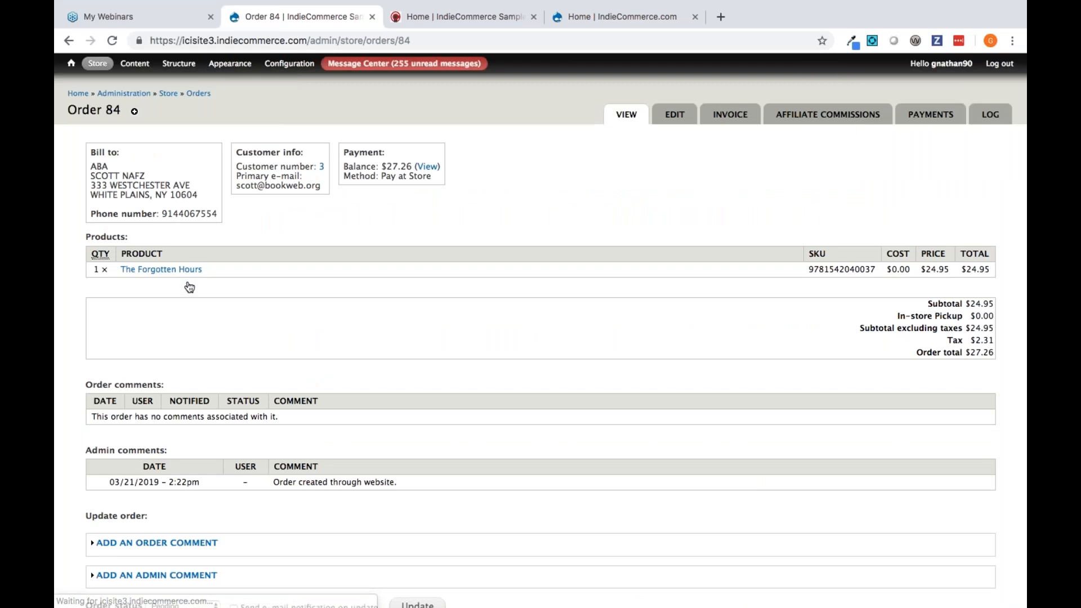
left_click(729, 116)
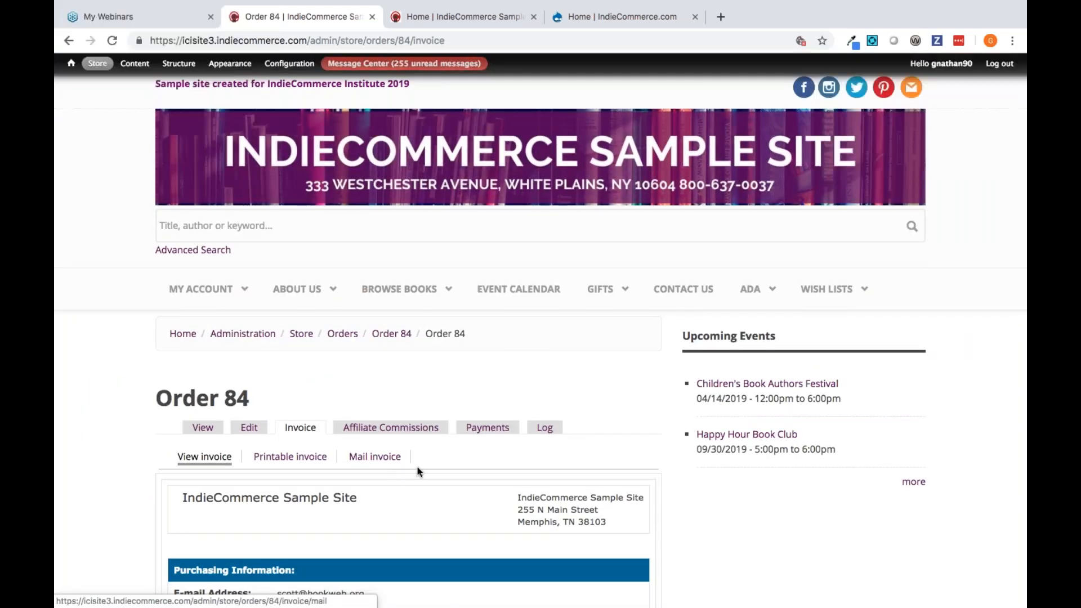
left_click(374, 457)
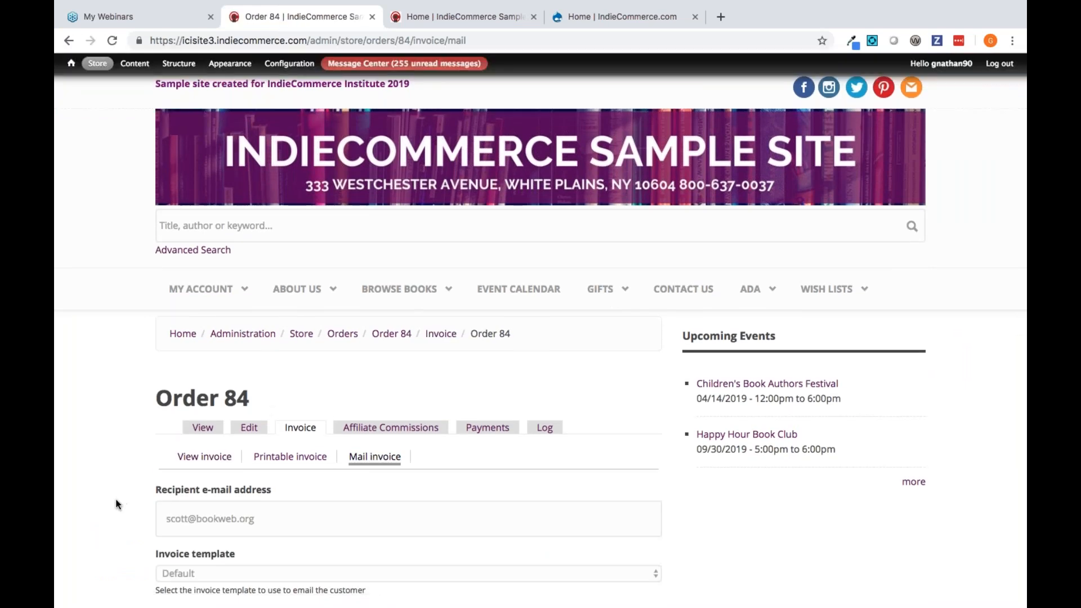
- Examine the invoice template choices available for mailing the order's invoice, leaving the Default template selected
scroll(116, 501, "down", 2)
scroll(116, 503, "down", 4)
left_click(242, 377)
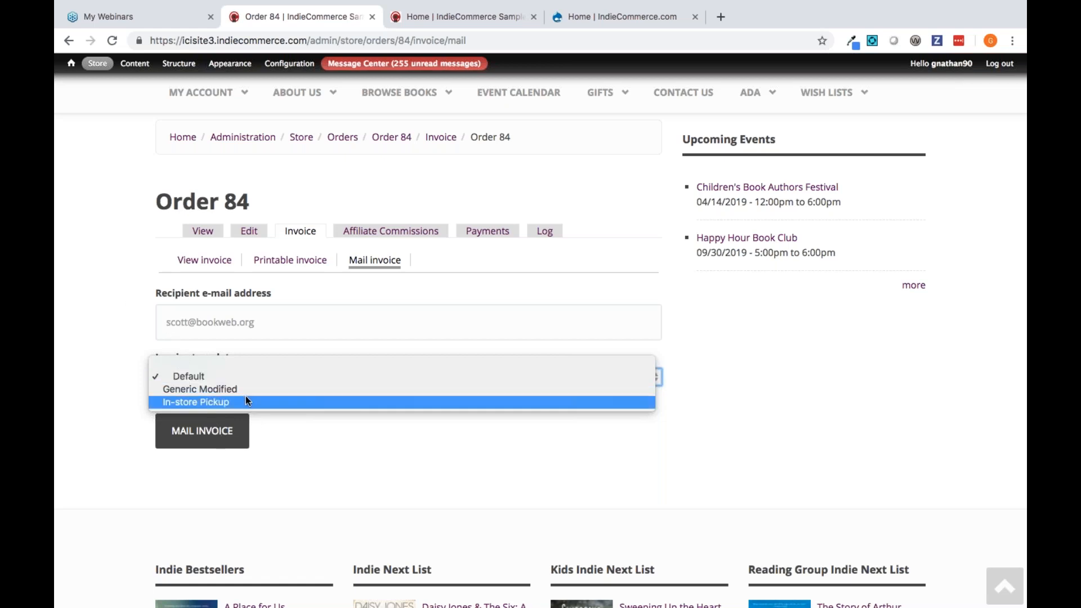
left_click(103, 411)
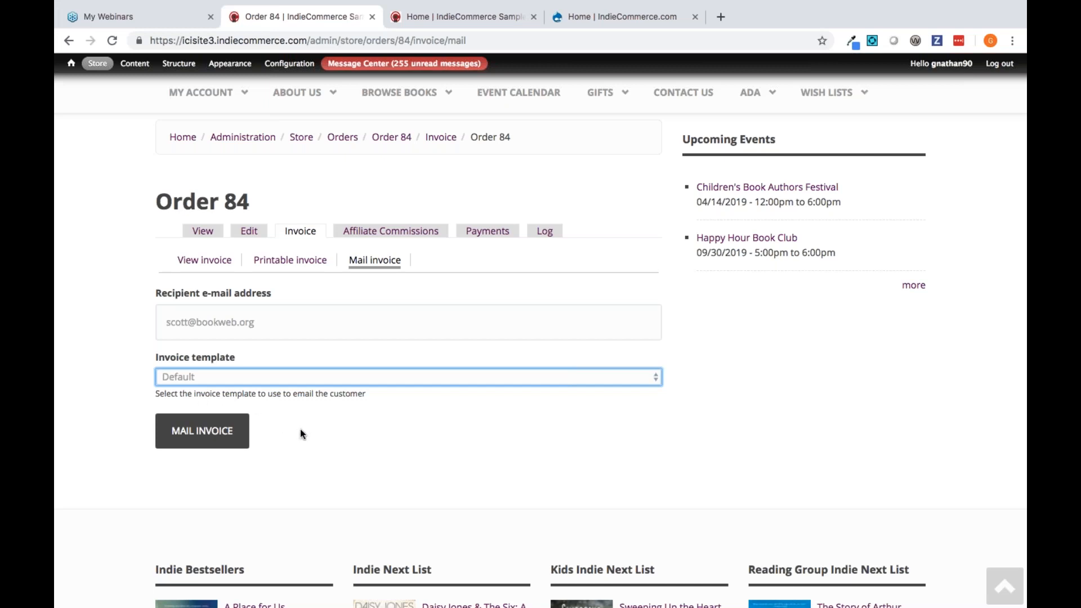
left_click(268, 378)
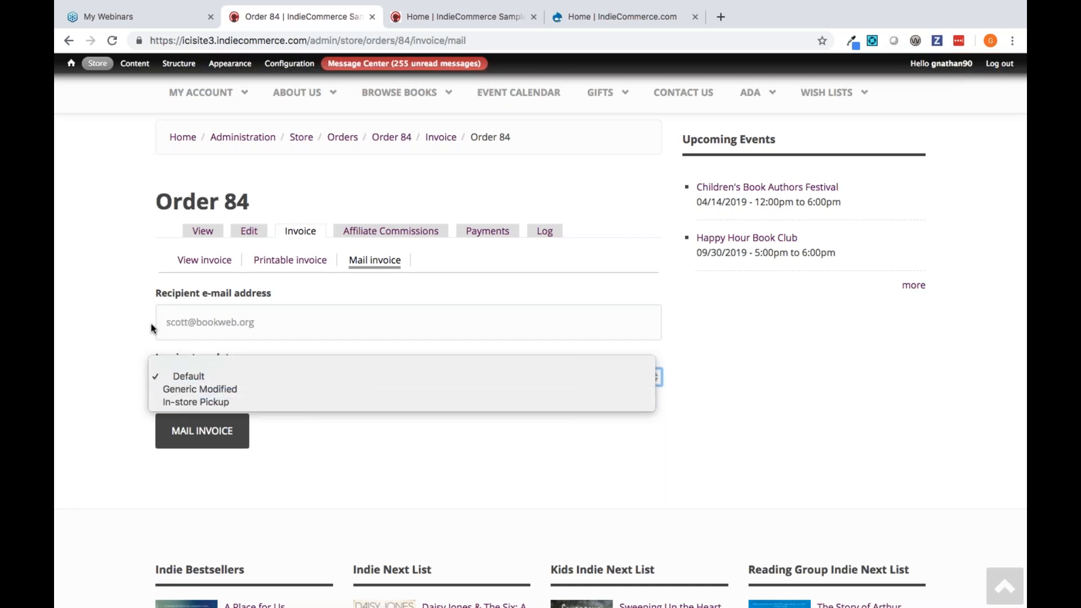
key("Escape")
- Return to the site's home page, go to the Workflow Rules page and open the In-store Pick-up Email rule for editing
left_click(71, 62)
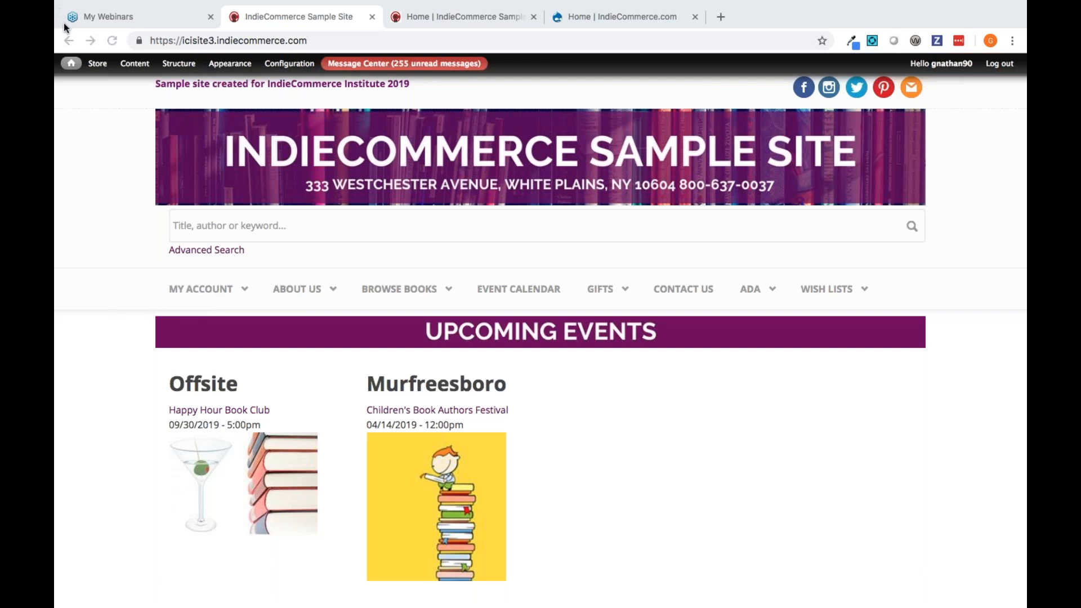
left_click(290, 64)
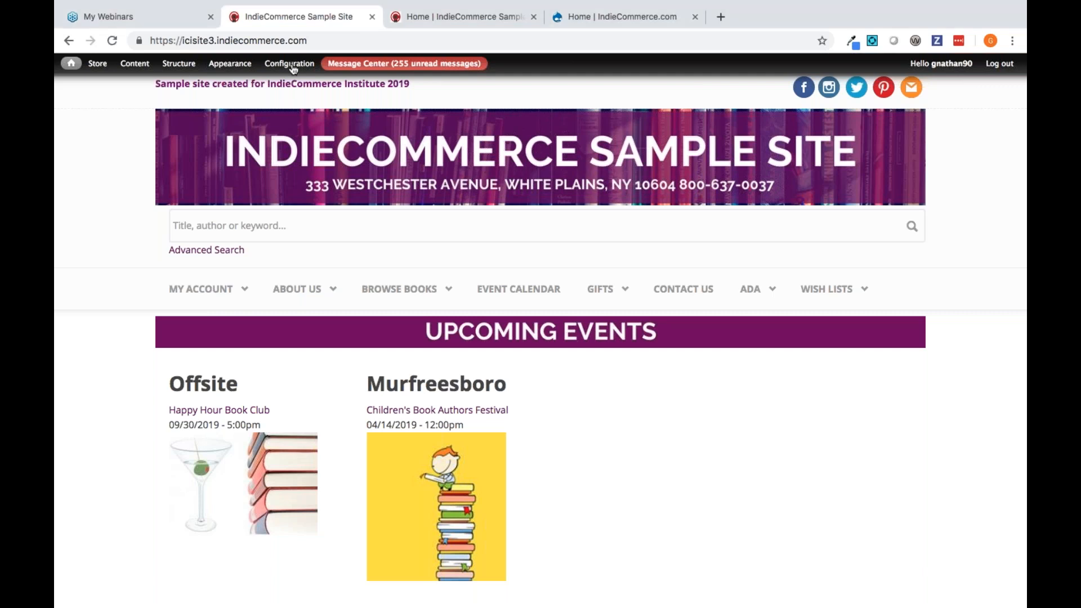
mouse_move(290, 64)
mouse_move(307, 232)
left_click(387, 230)
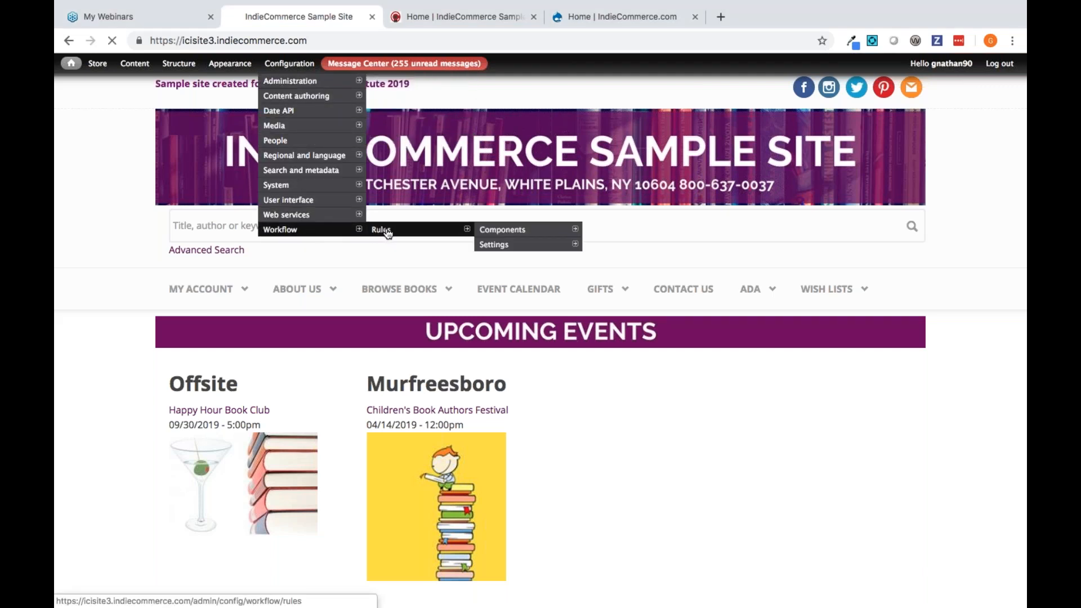
scroll(120, 459, "down", 3)
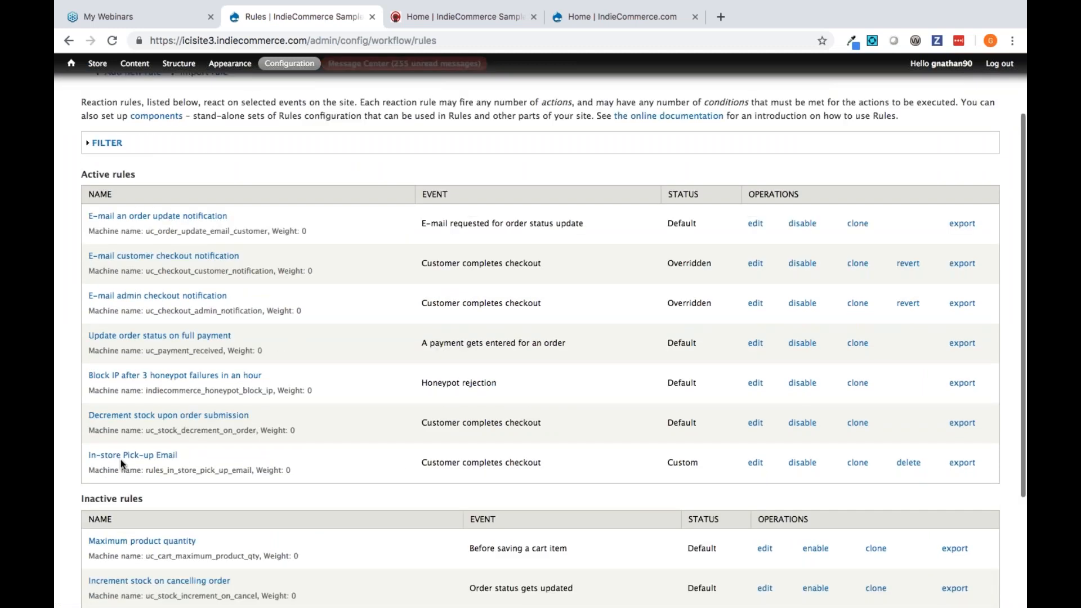
left_click(756, 462)
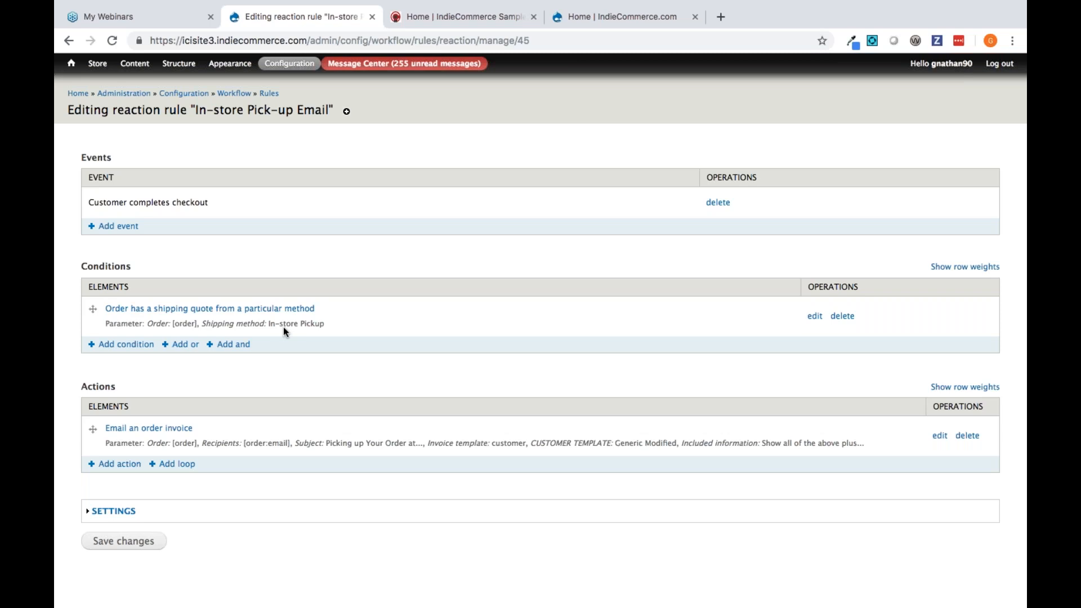
- Add and save a "Check an order's product classes" condition with the Store Book class on the In-store Pick-up Email rule
left_click(119, 346)
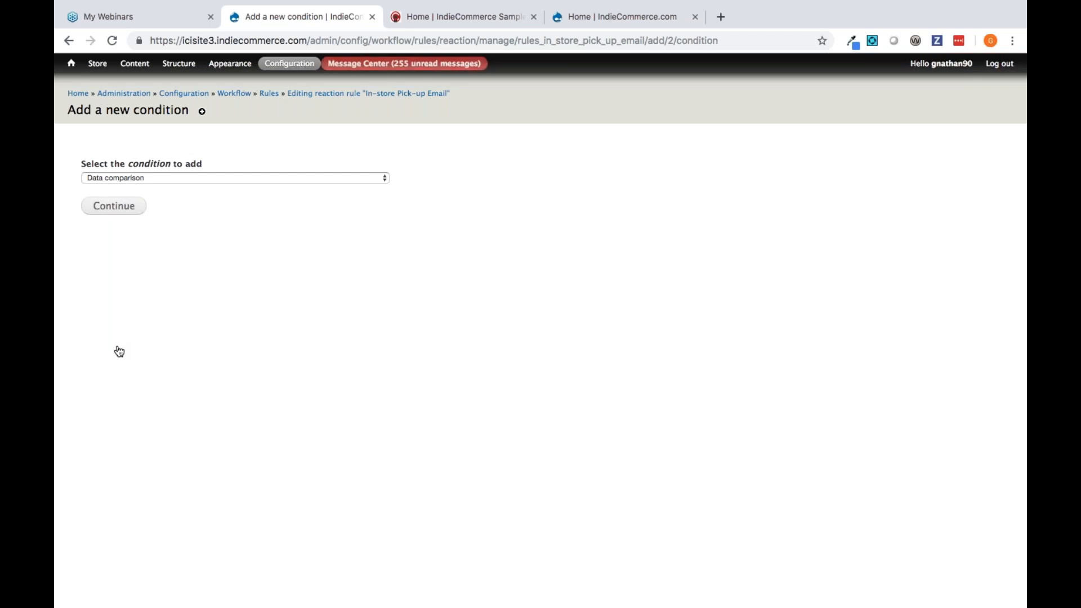
left_click(369, 178)
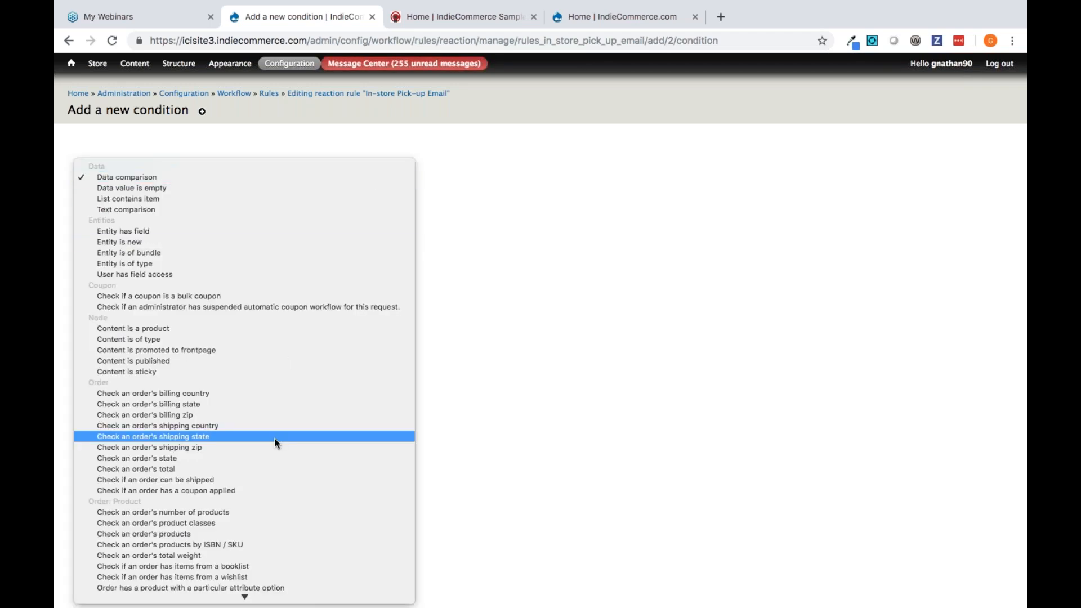
scroll(275, 438, "down", 3)
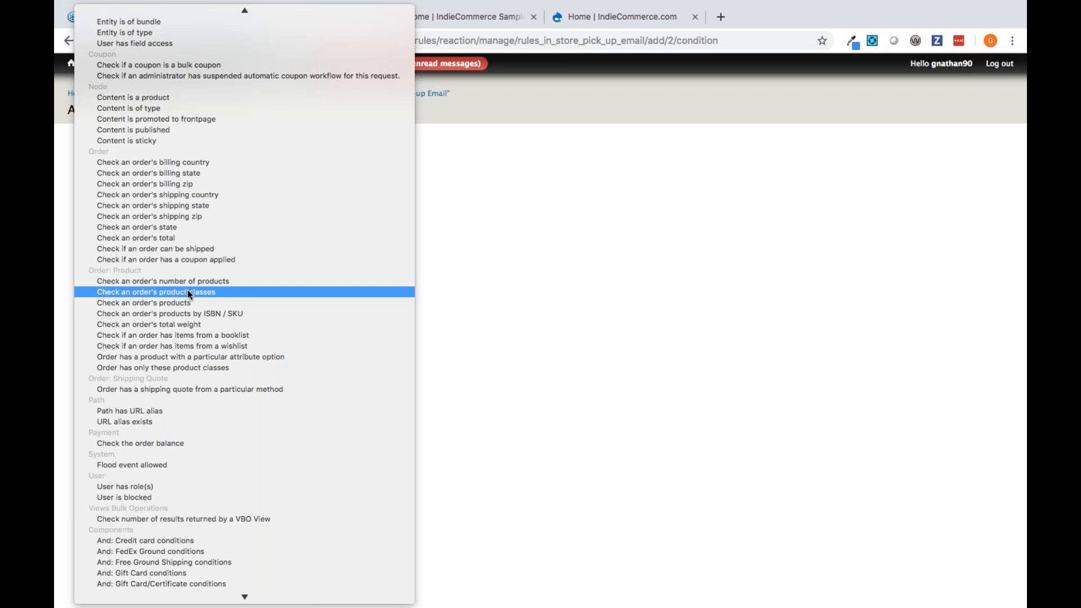
left_click(187, 290)
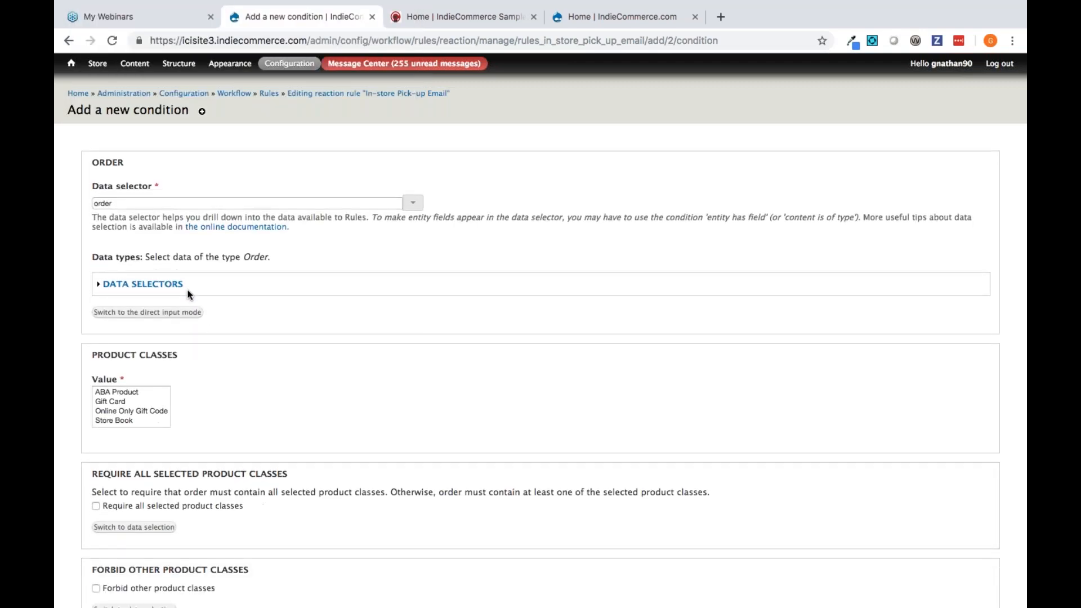
scroll(146, 415, "down", 1)
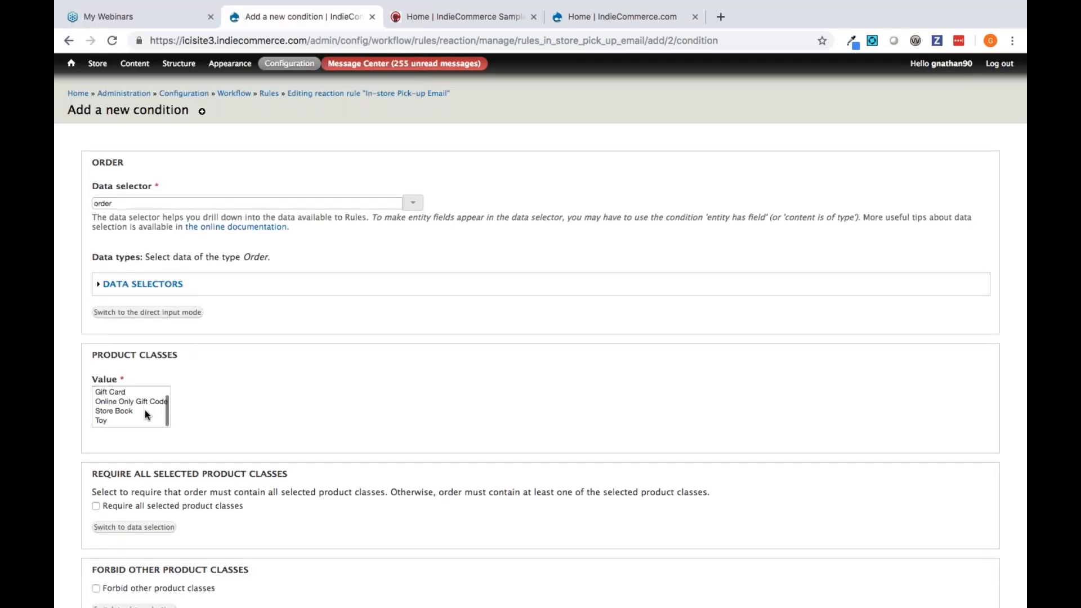
left_click(124, 411)
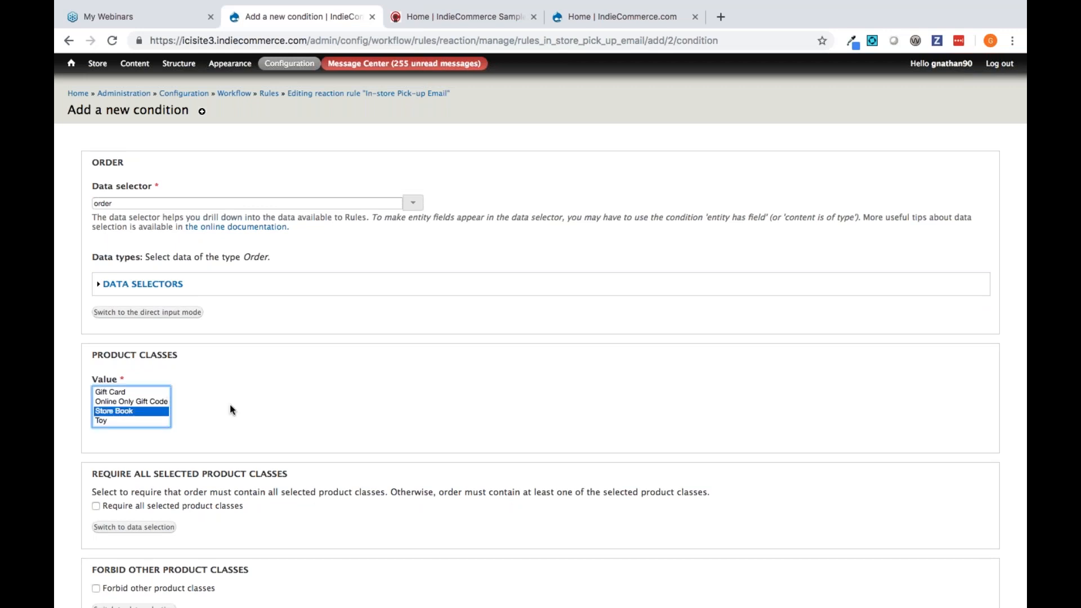
scroll(231, 409, "down", 5)
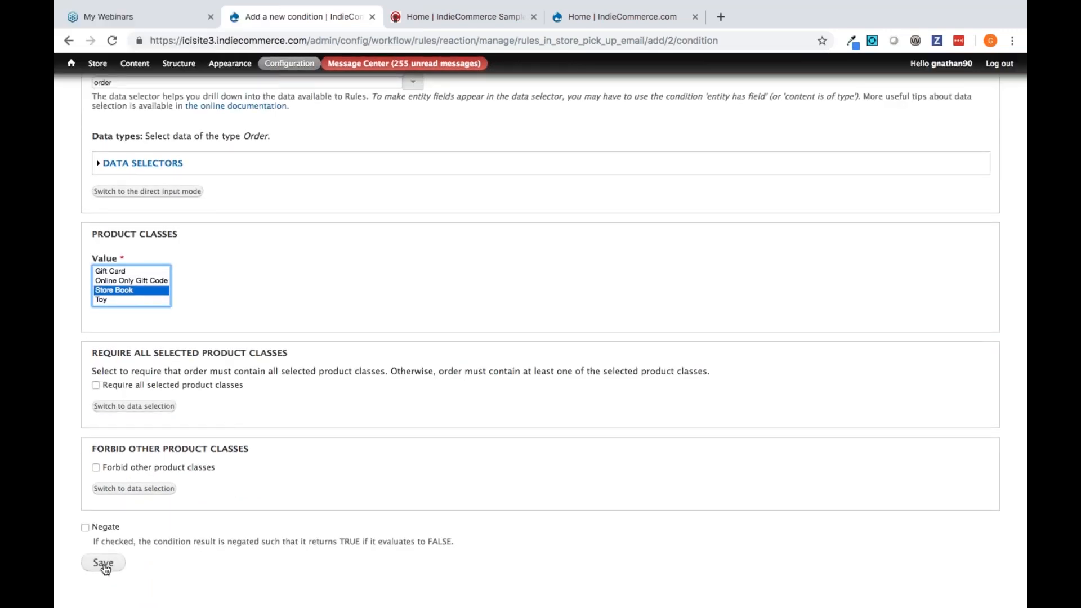
left_click(103, 563)
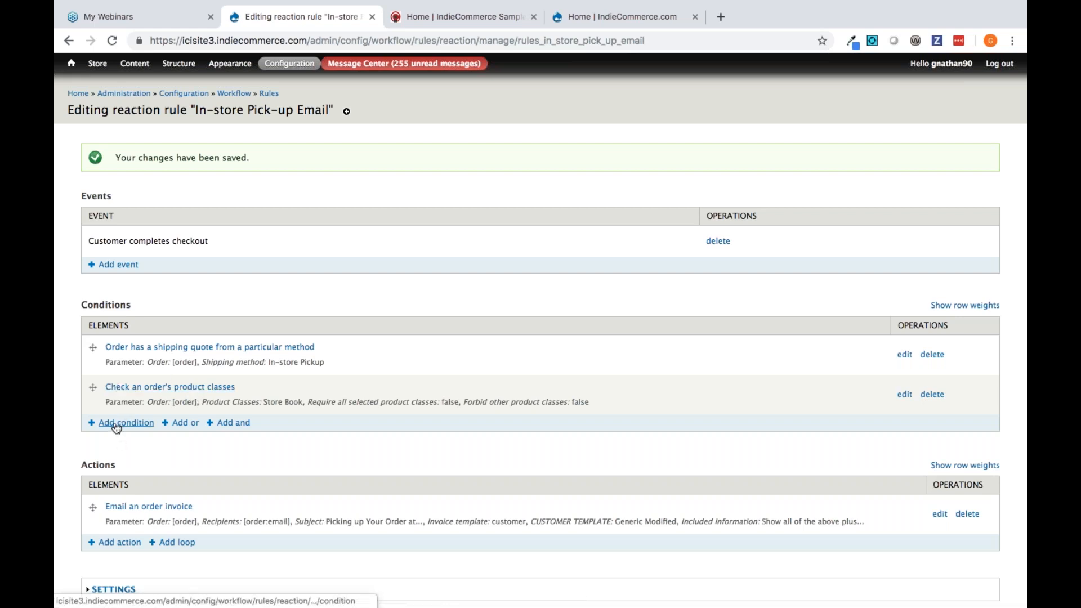
left_click(1024, 479)
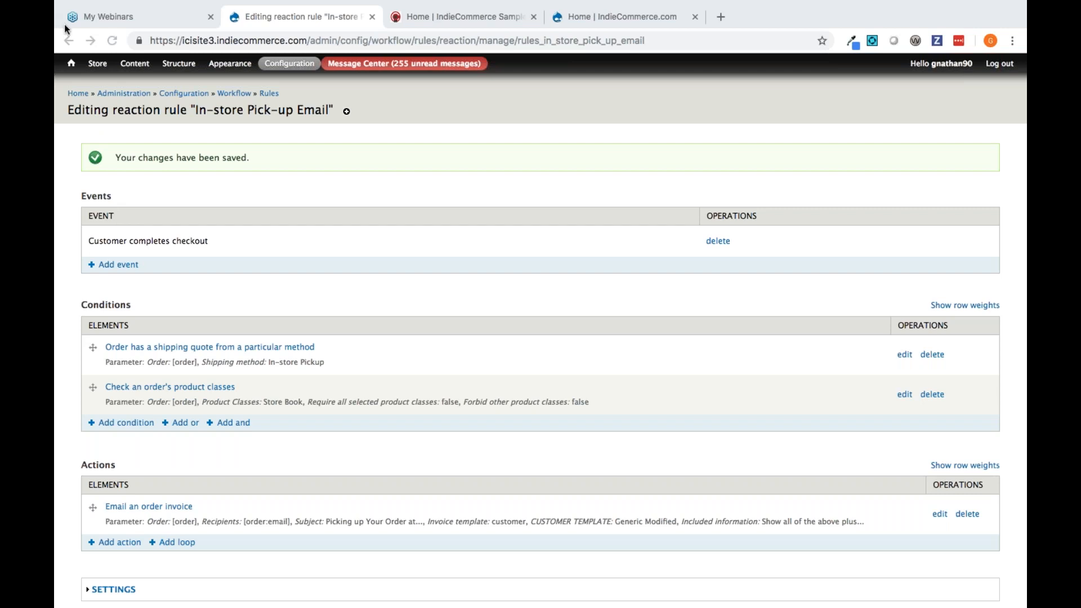
- Go back to the Workflow Rules page and open the E-mail customer checkout notification rule for editing
left_click(296, 63)
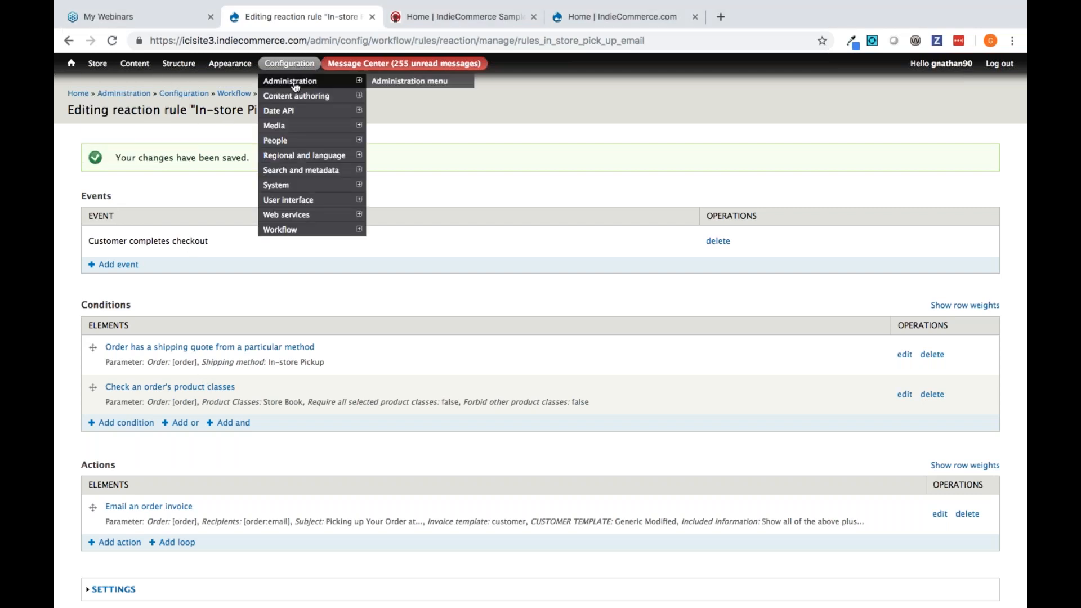
mouse_move(335, 230)
left_click(380, 229)
scroll(331, 482, "down", 1)
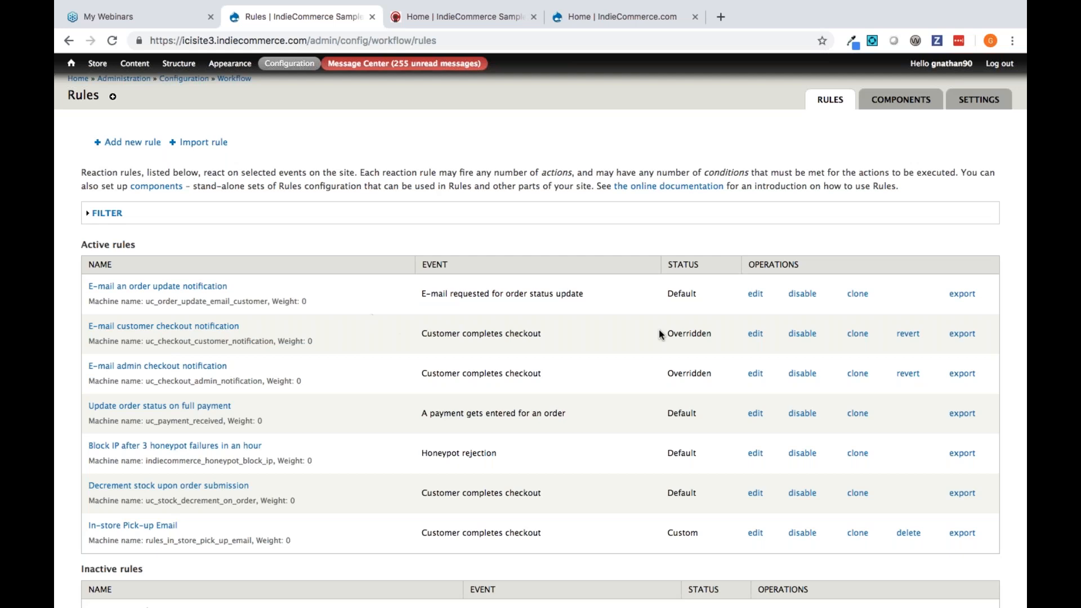
left_click(754, 335)
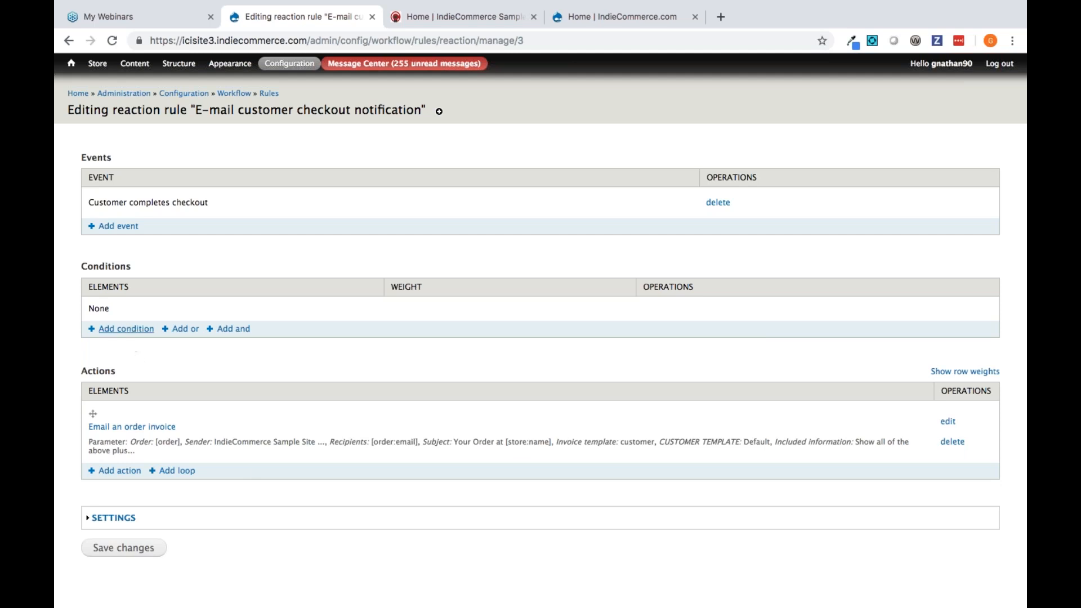
- Add and save a negated "Order has a shipping quote from a particular method" condition for In-store Pickup on the E-mail customer checkout notification rule
left_click(126, 328)
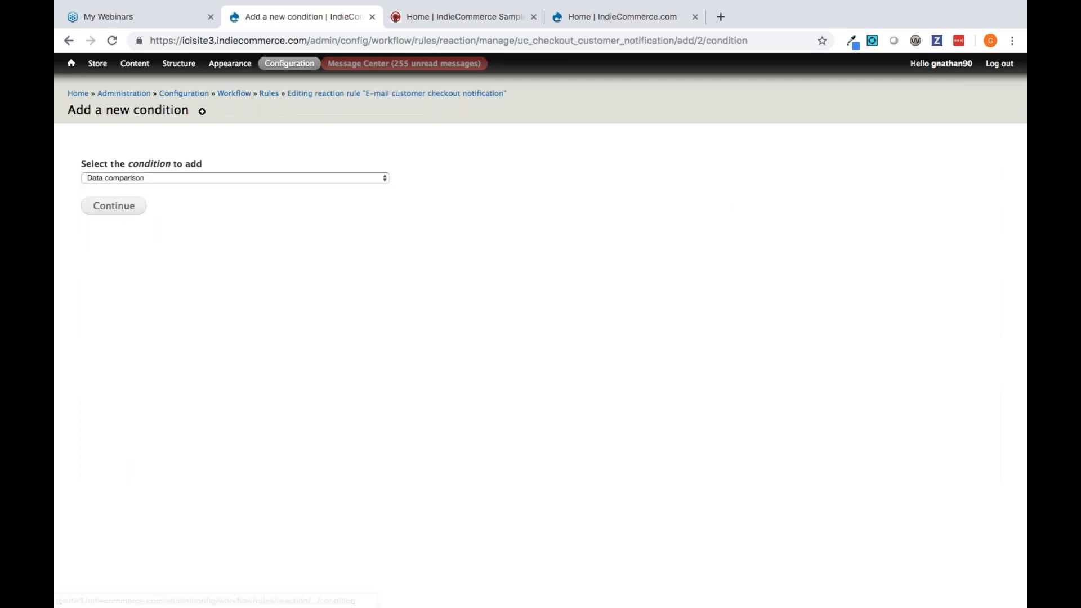
left_click(322, 177)
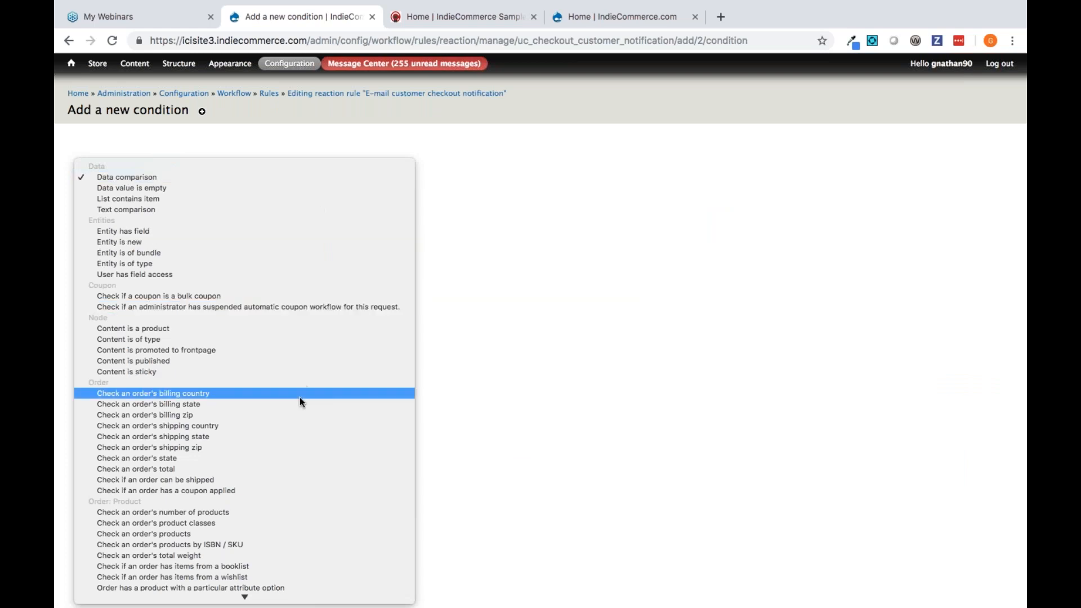
scroll(299, 397, "down", 10)
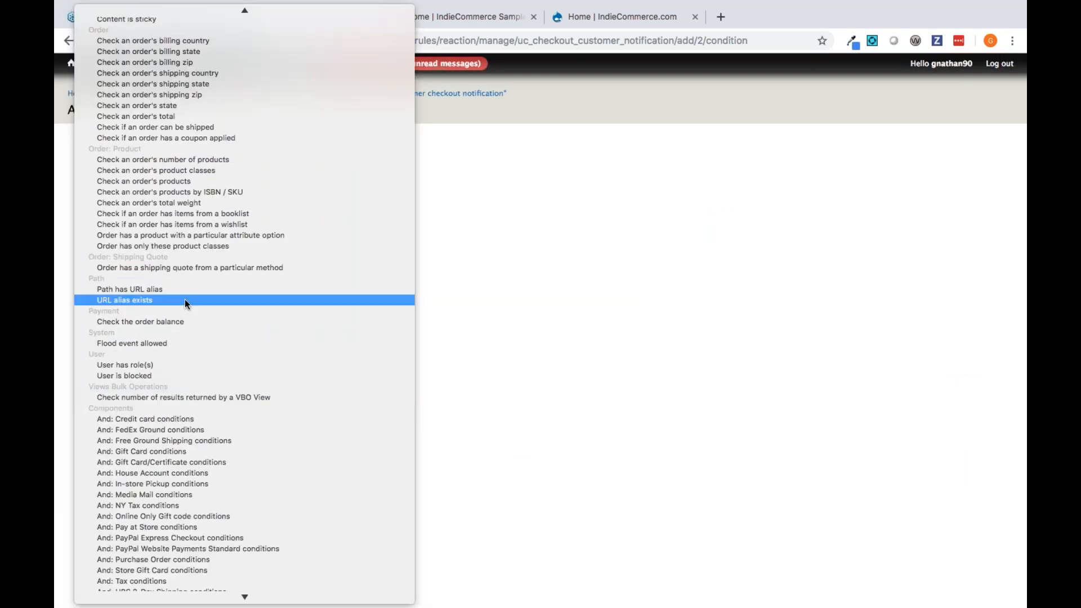
left_click(215, 268)
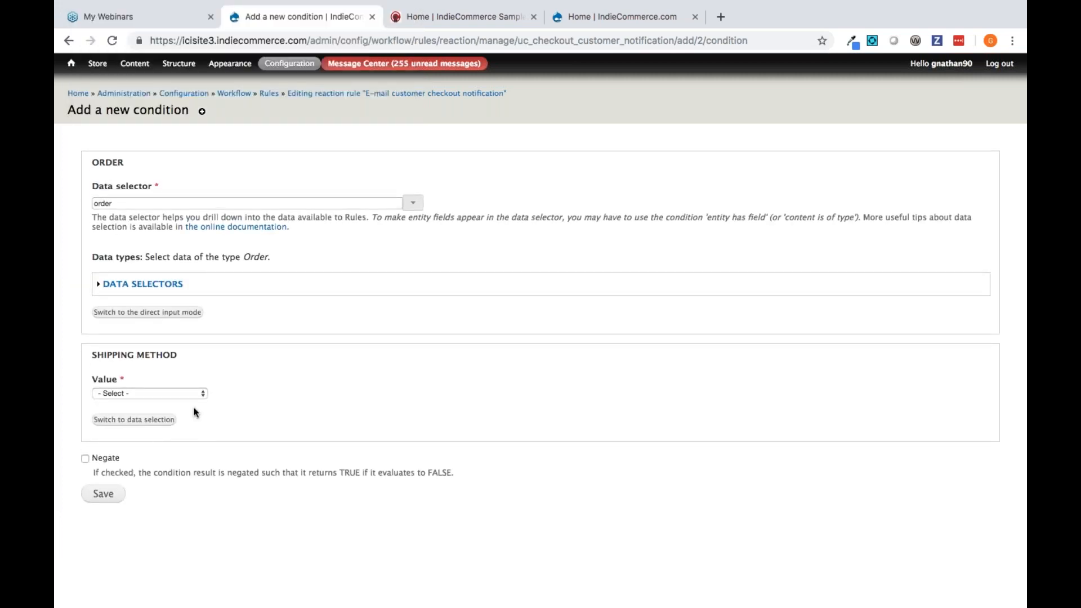
left_click(192, 394)
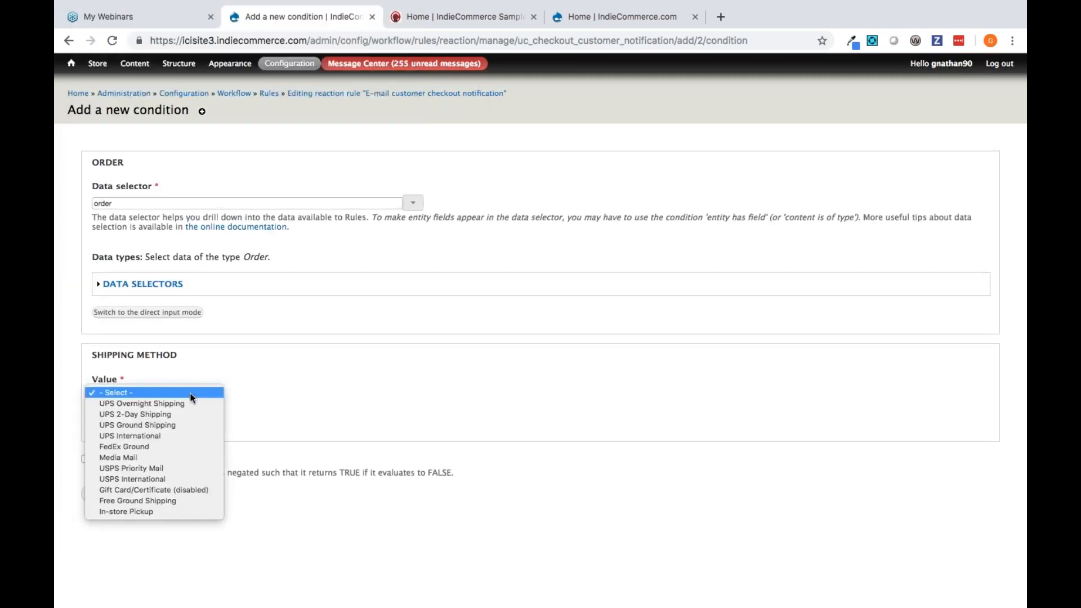
left_click(148, 513)
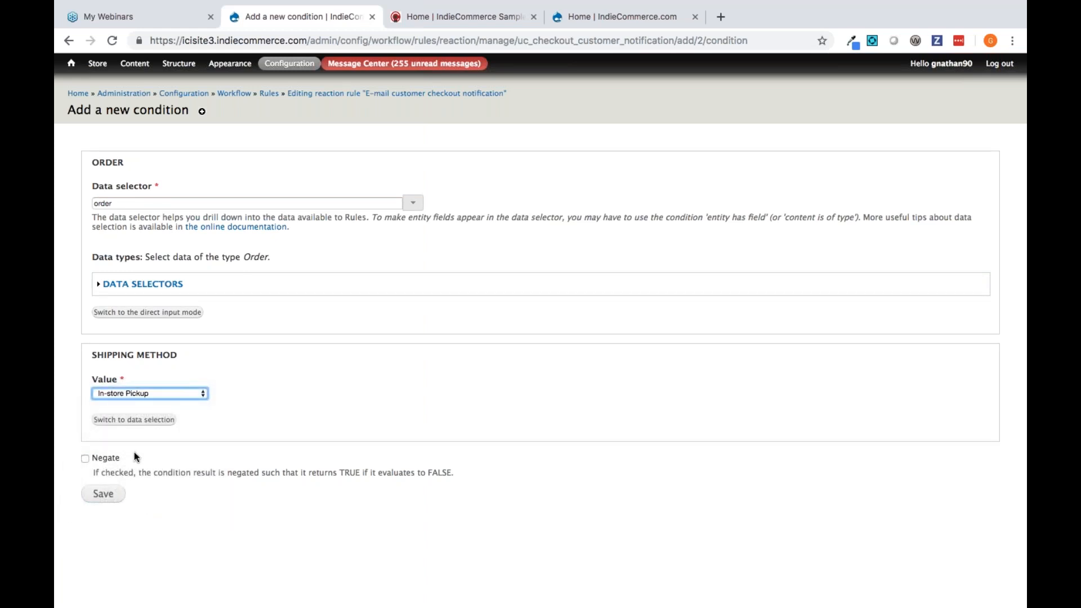
left_click(85, 459)
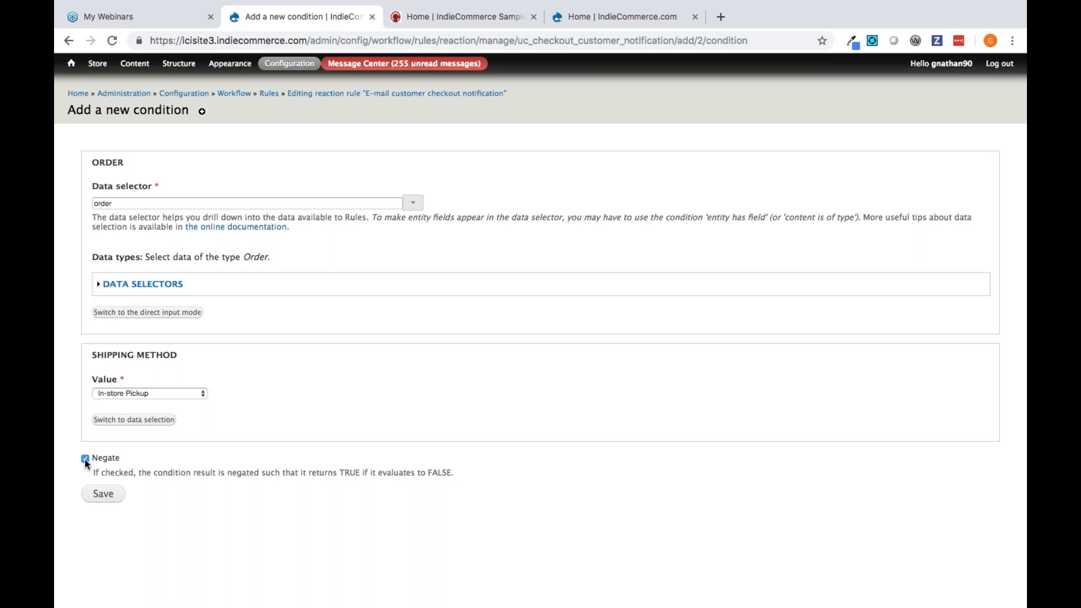
left_click(104, 495)
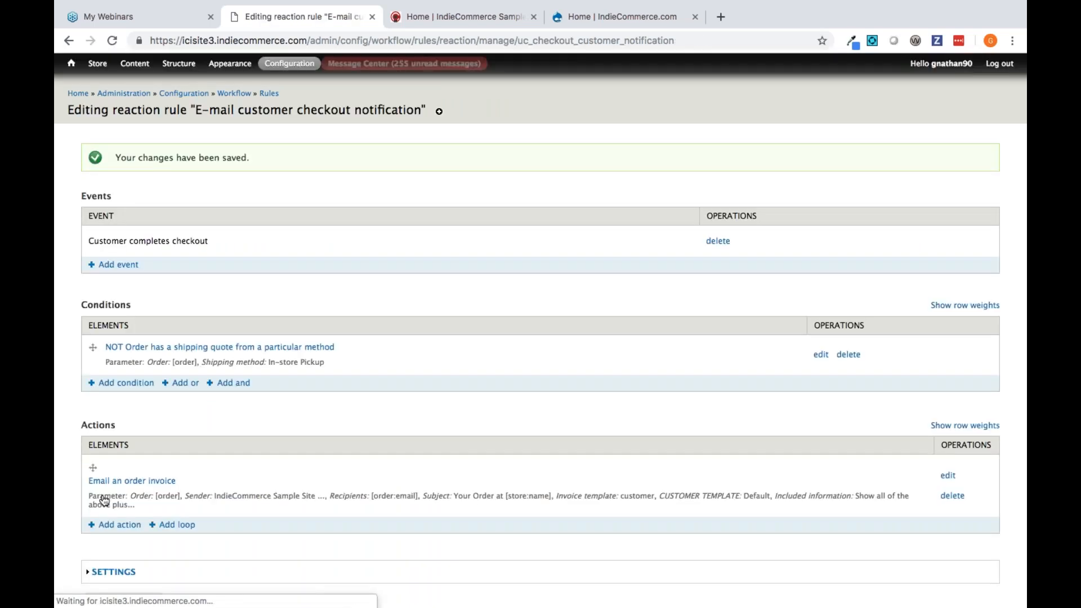
scroll(58, 513, "down", 2)
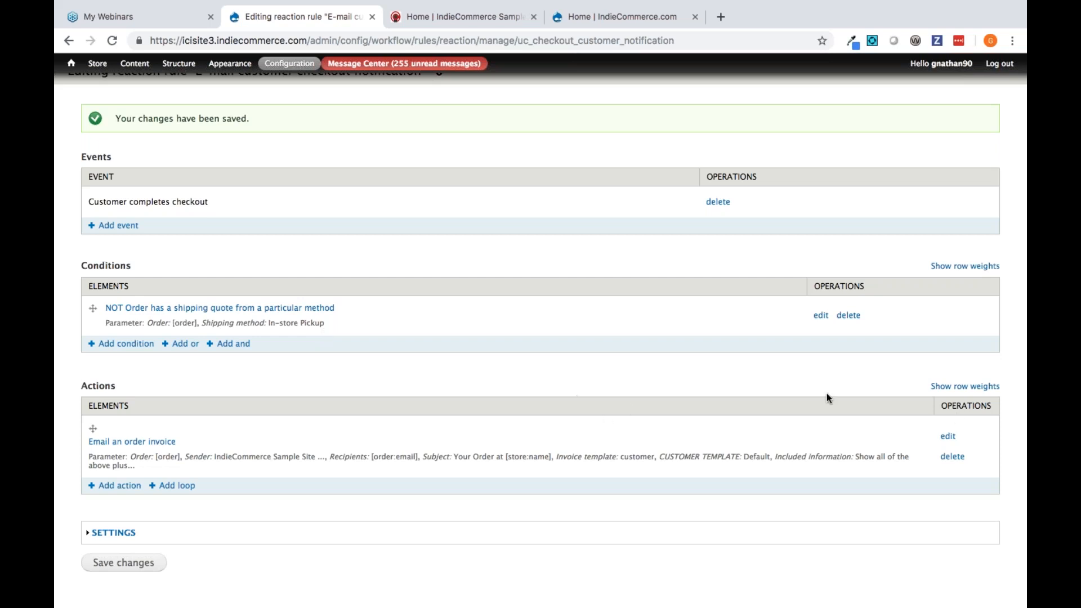
left_click(1020, 474)
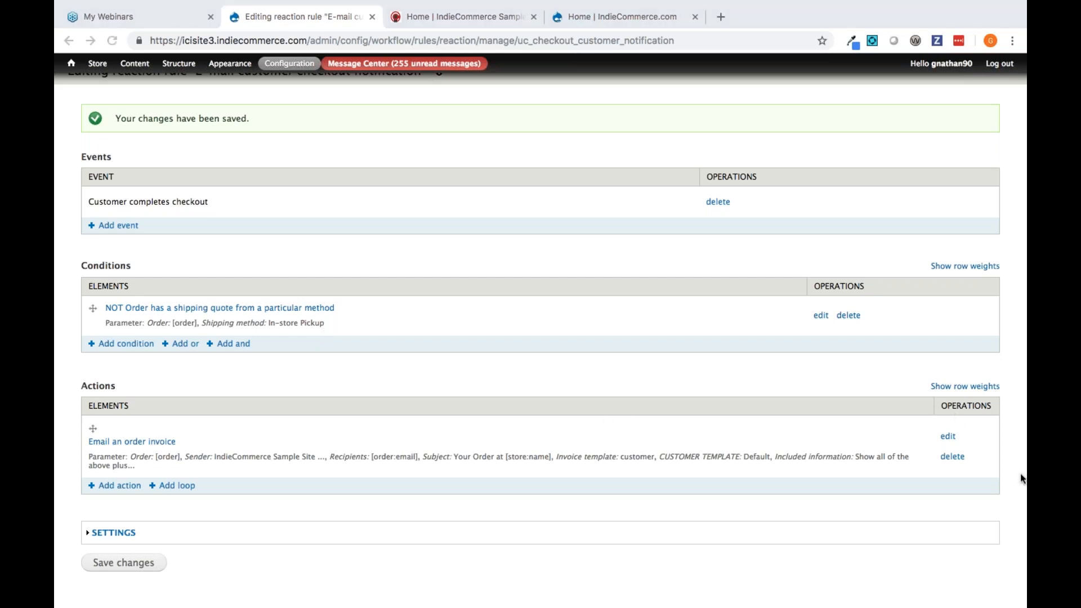